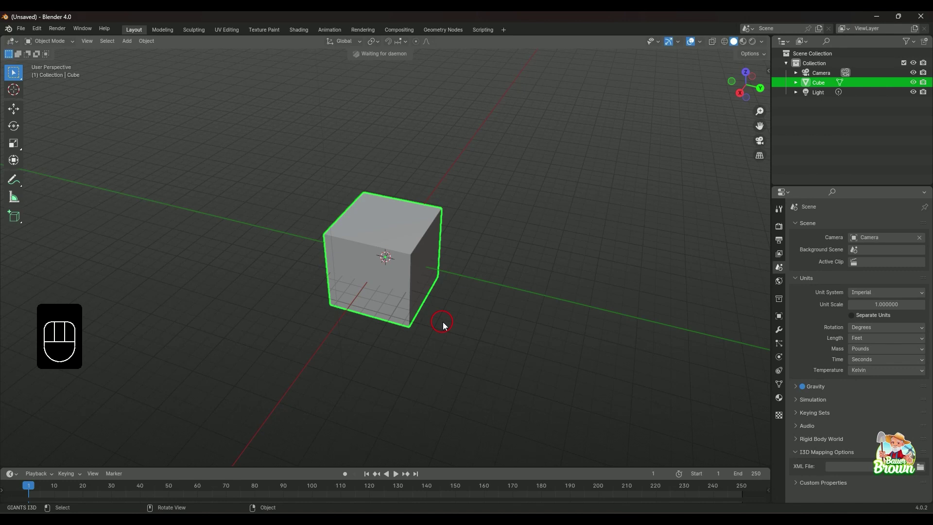
{"action": "middle_click_drag", "start_coordinate": [430, 309], "coordinate": [497, 321]}
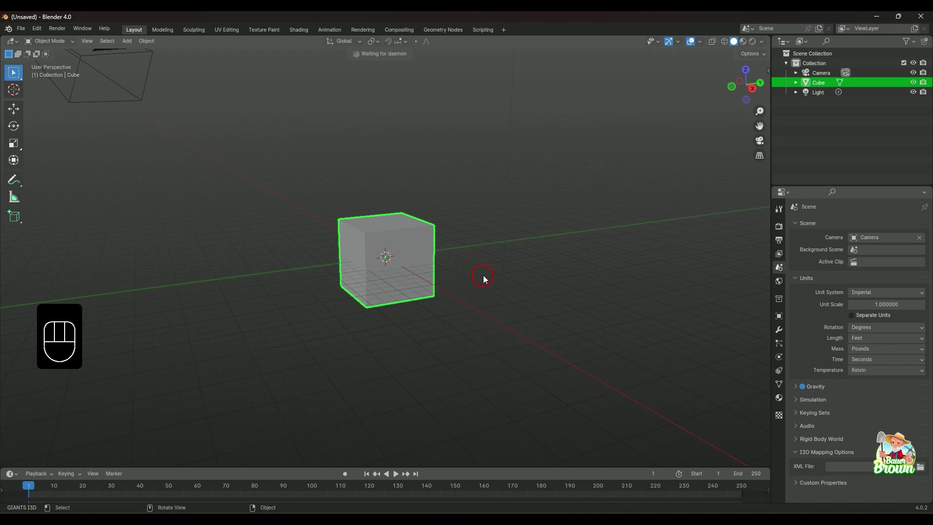
{"action": "middle_click_drag", "start_coordinate": [489, 278], "coordinate": [512, 291]}
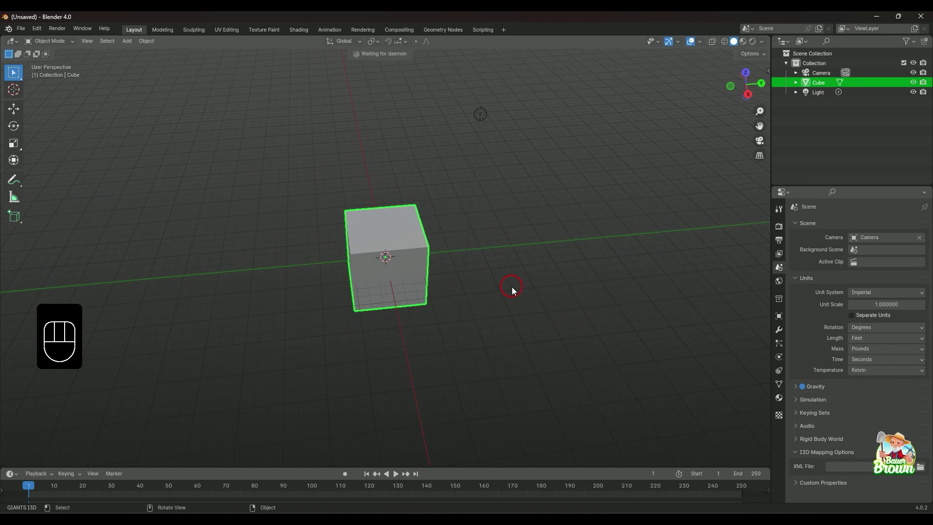
{"action": "middle_click_drag", "start_coordinate": [414, 332], "coordinate": [438, 313]}
{"action": "scroll", "coordinate": [451, 336], "scroll_direction": "up", "scroll_amount": 2}
{"action": "scroll", "coordinate": [452, 336], "scroll_direction": "down", "scroll_amount": 2}
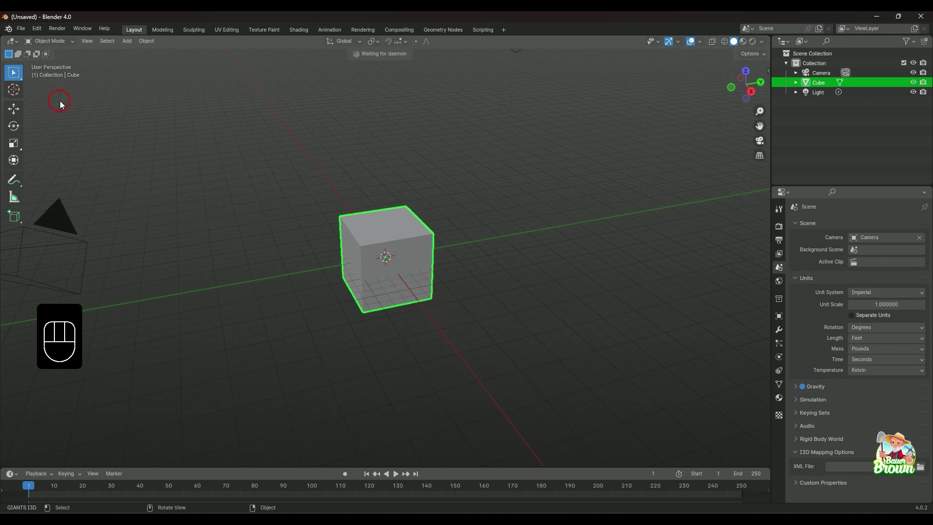
Toggle Orbit Around Selection off and back on in the navigation preferences, testing the orbit with the cube deselected
{"action": "left_click", "coordinate": [38, 31]}
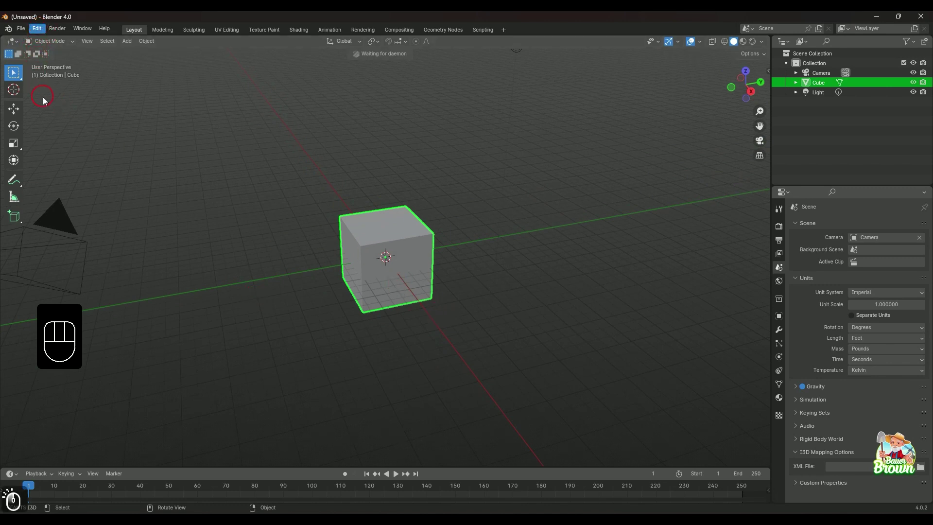
{"action": "left_click", "coordinate": [59, 153]}
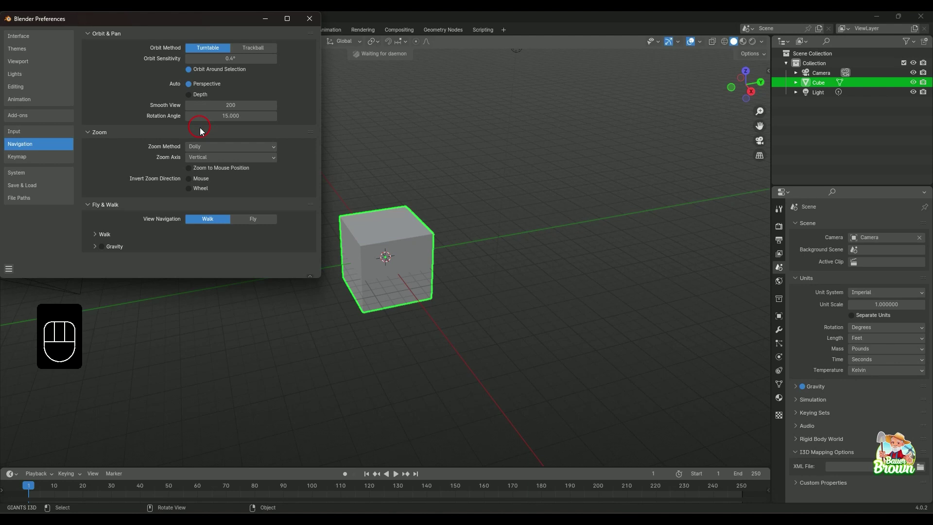
{"action": "left_click", "coordinate": [189, 69]}
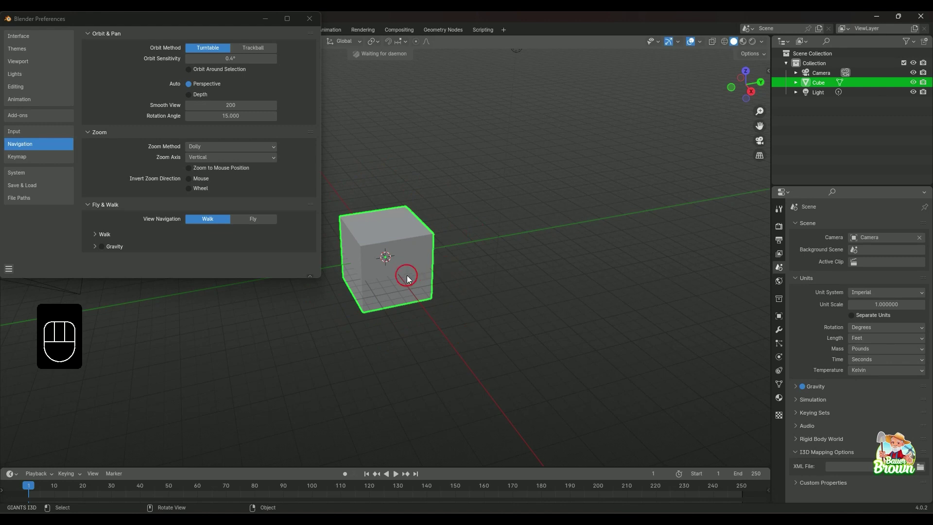
{"action": "left_click", "coordinate": [197, 70]}
{"action": "left_click", "coordinate": [373, 322]}
{"action": "middle_click_drag", "start_coordinate": [373, 342], "coordinate": [430, 337]}
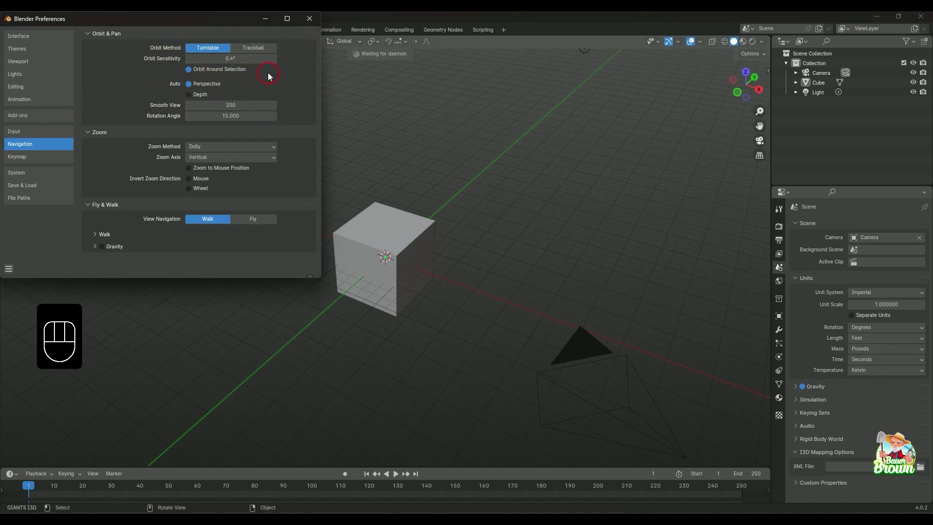
{"action": "left_click", "coordinate": [310, 19]}
{"action": "middle_click_drag", "start_coordinate": [475, 304], "coordinate": [445, 276]}
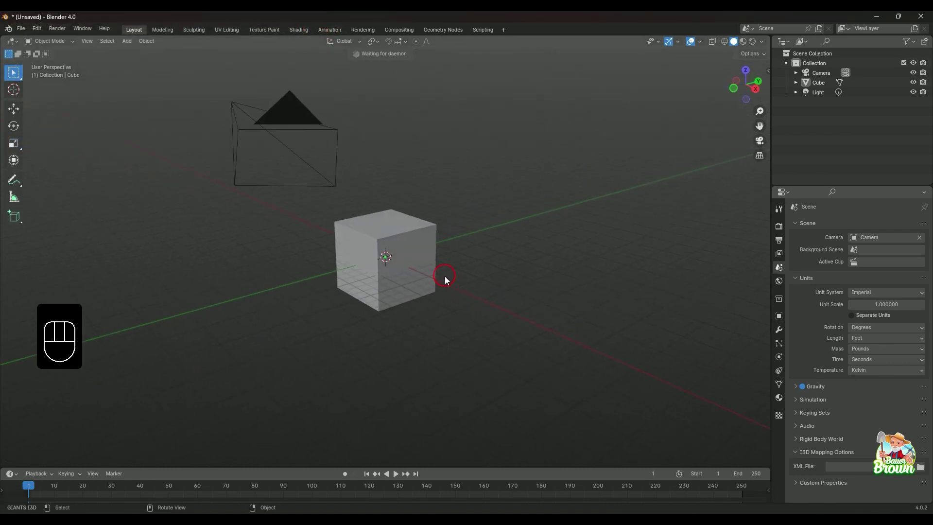
Enter Edit Mode on the cube to view its mesh, and return to Object Mode
{"action": "key", "text": "Tab"}
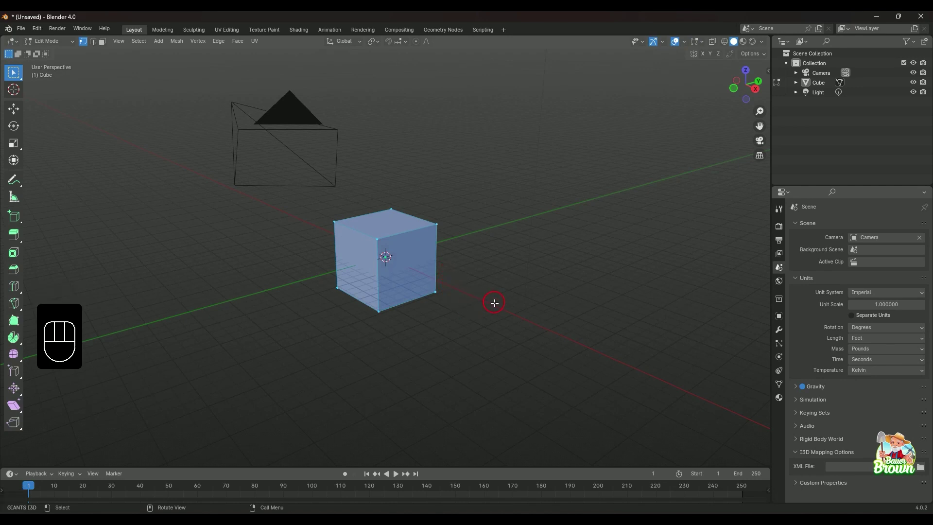
{"action": "middle_click_drag", "start_coordinate": [494, 304], "coordinate": [467, 319]}
{"action": "middle_click_drag", "start_coordinate": [486, 359], "coordinate": [472, 340]}
{"action": "key", "text": "Tab"}
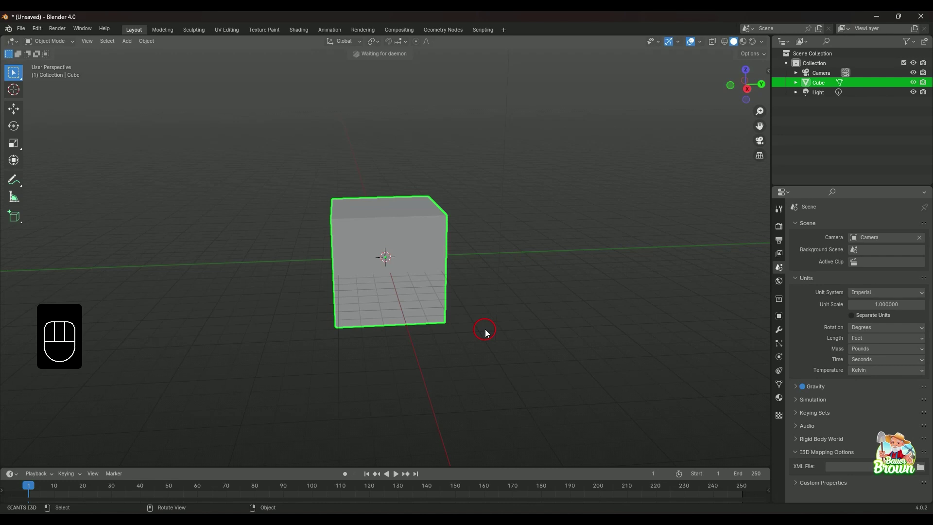
In the front orthographic view, move the cube up along the Z axis by about 3.3 ft, onto the ground line
{"action": "middle_click_drag", "start_coordinate": [369, 247], "coordinate": [459, 312]}
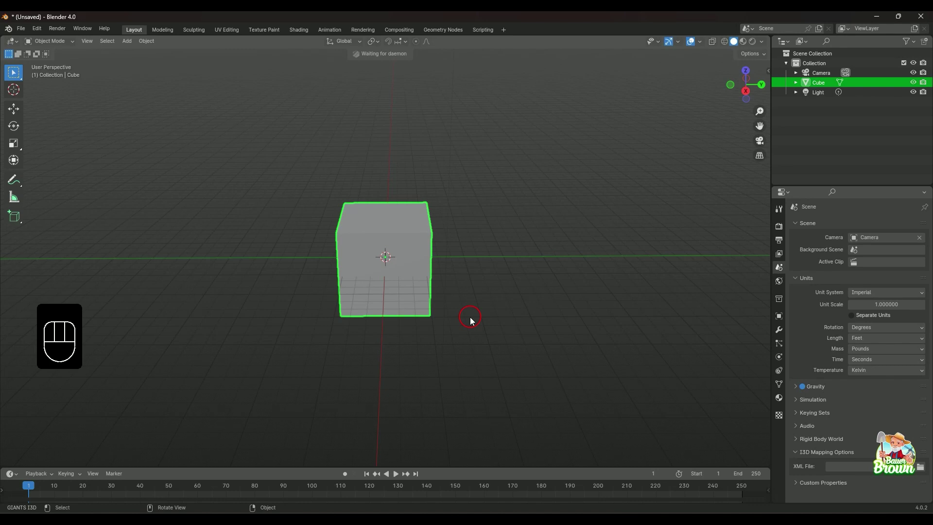
{"action": "key", "text": "KP_1"}
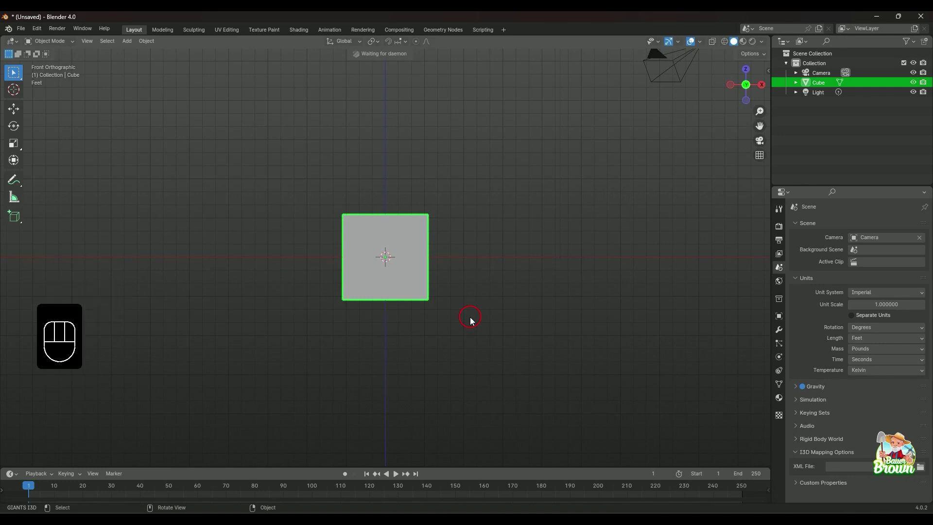
{"action": "key", "text": "g"}
{"action": "key", "text": "z"}
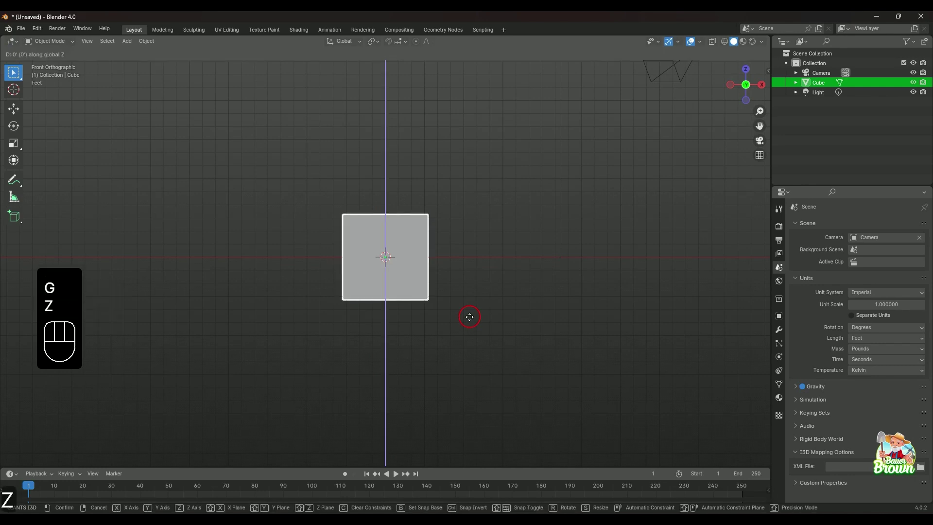
{"action": "left_click", "coordinate": [464, 273]}
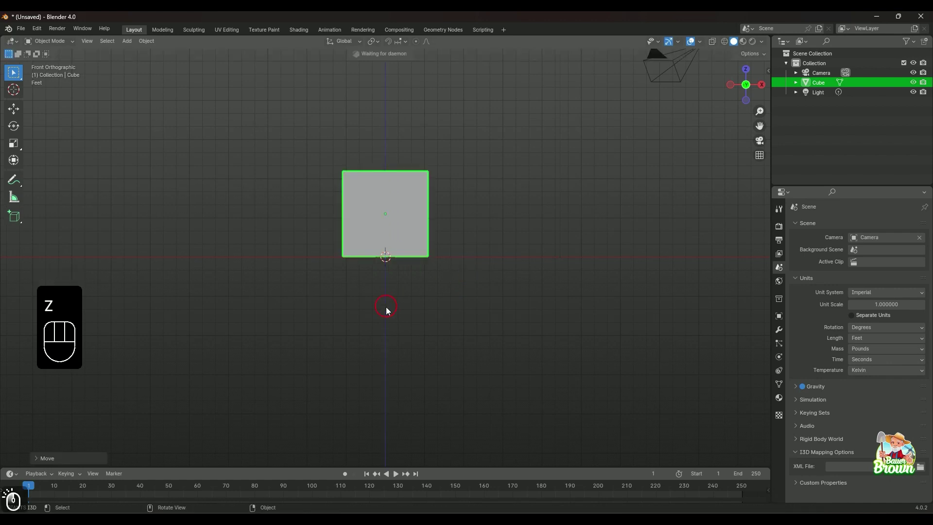
Examine the raised cube from several angles and distances, and show its location, rotation, scale and dimensions
{"action": "middle_click_drag", "start_coordinate": [386, 308], "coordinate": [465, 292]}
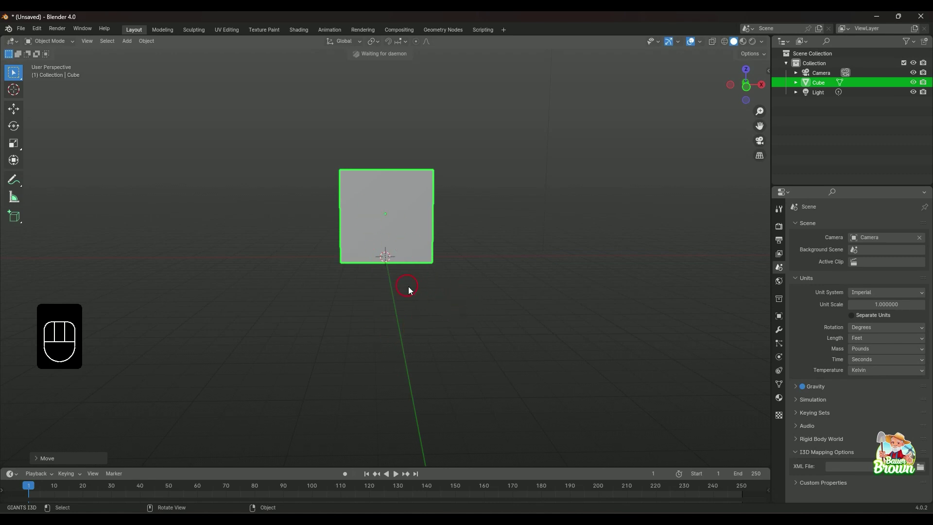
{"action": "middle_click_drag", "start_coordinate": [411, 290], "coordinate": [362, 223]}
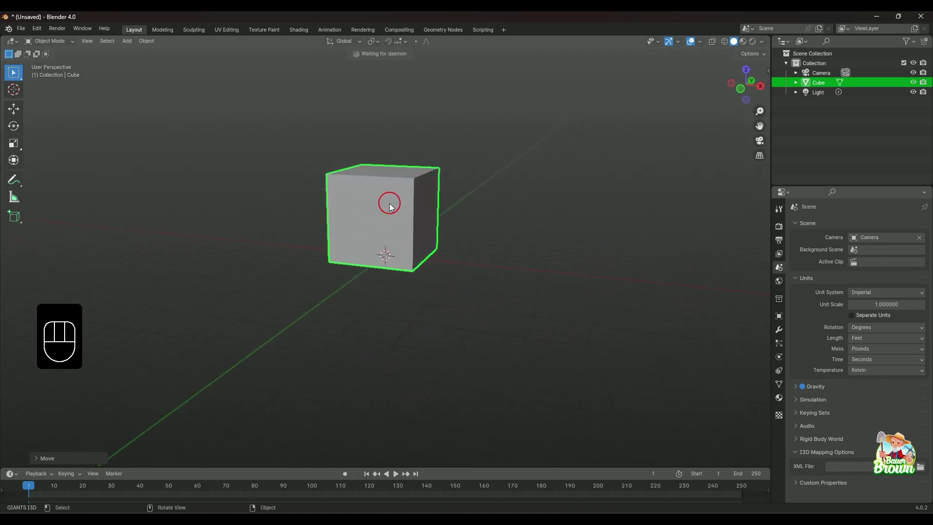
{"action": "middle_click_drag", "start_coordinate": [499, 321], "coordinate": [517, 328]}
{"action": "scroll", "coordinate": [491, 337], "scroll_direction": "up", "scroll_amount": 1}
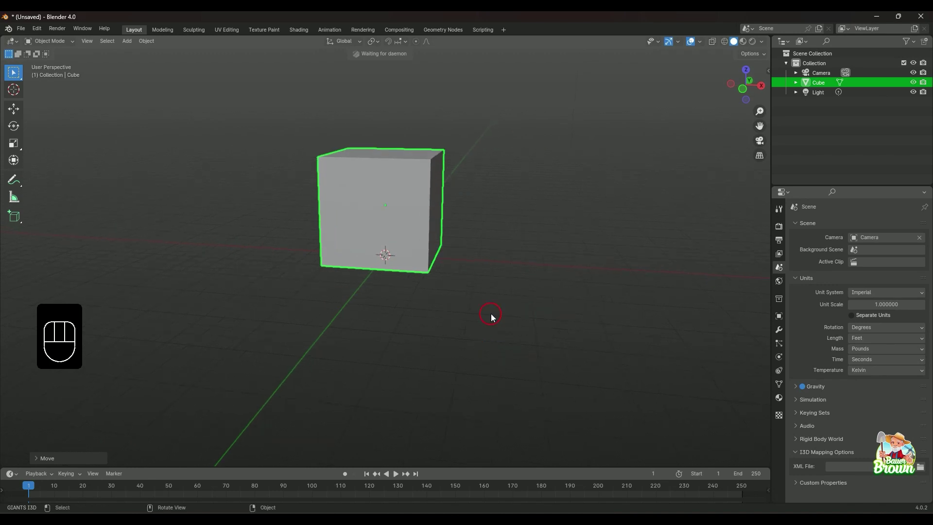
{"action": "middle_click_drag", "start_coordinate": [498, 332], "coordinate": [461, 341]}
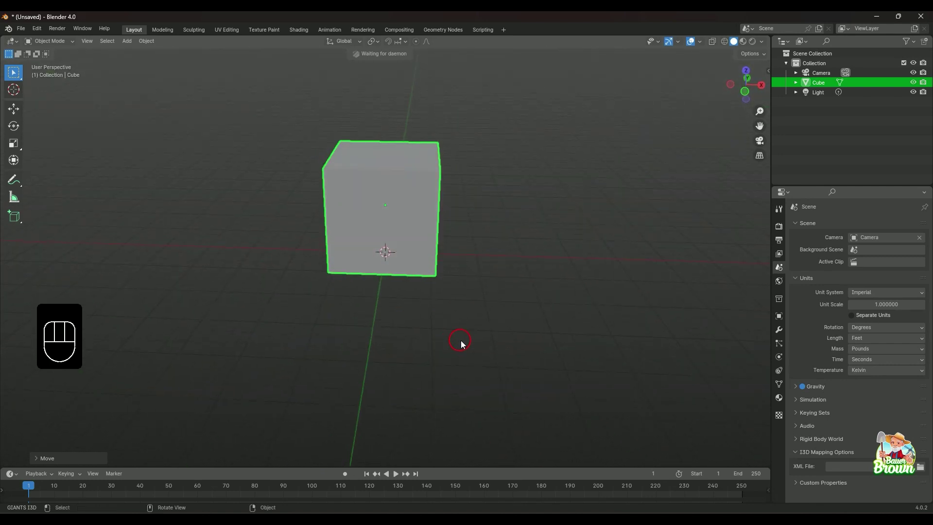
{"action": "middle_click_drag", "start_coordinate": [625, 285], "coordinate": [654, 280]}
{"action": "middle_click_drag", "start_coordinate": [578, 273], "coordinate": [564, 233]}
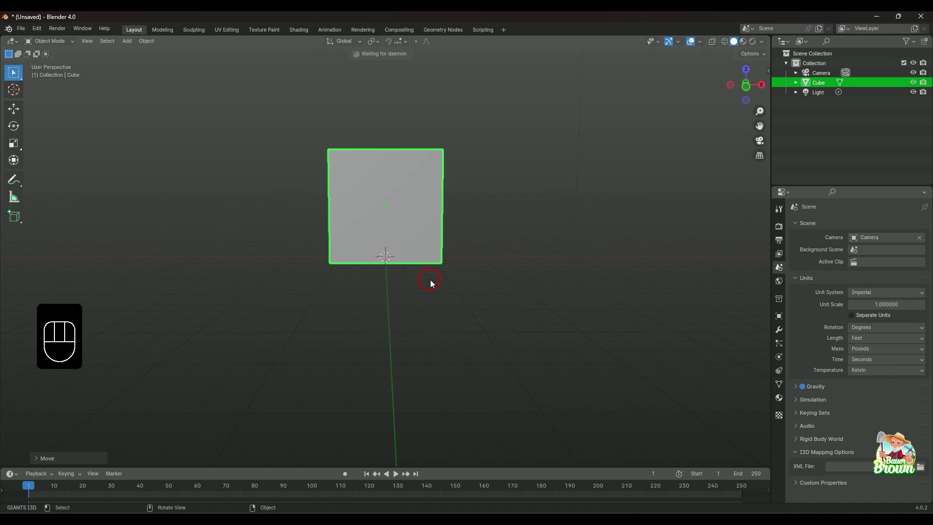
{"action": "middle_click_drag", "start_coordinate": [428, 280], "coordinate": [427, 314]}
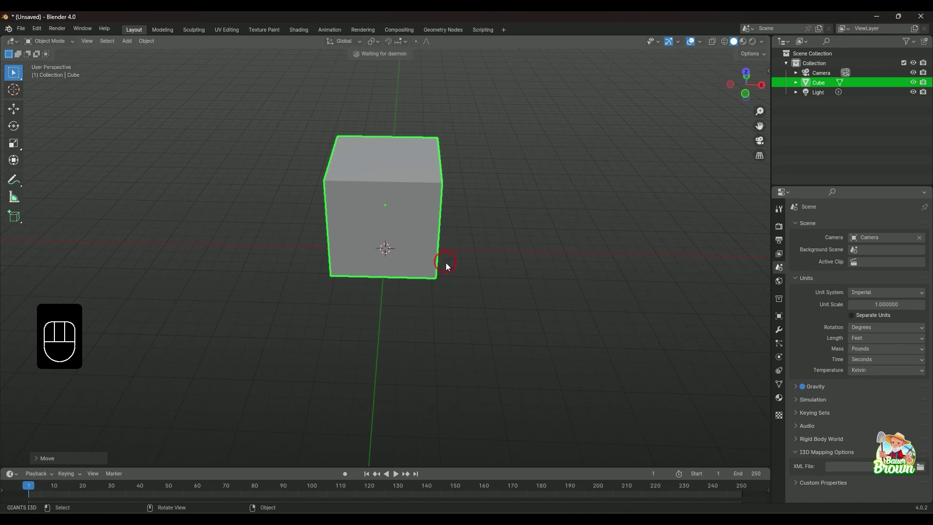
{"action": "middle_click_drag", "start_coordinate": [445, 355], "coordinate": [443, 334]}
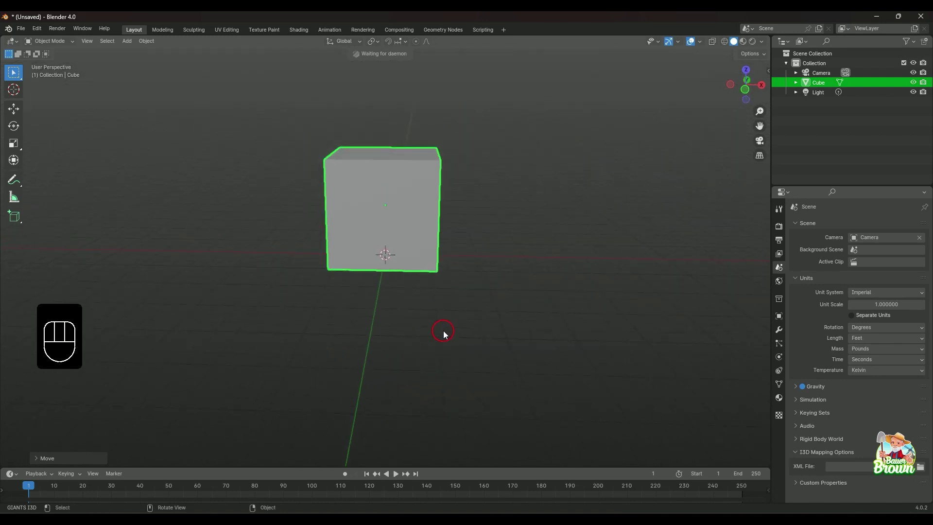
{"action": "scroll", "coordinate": [448, 334], "scroll_direction": "down", "scroll_amount": 2}
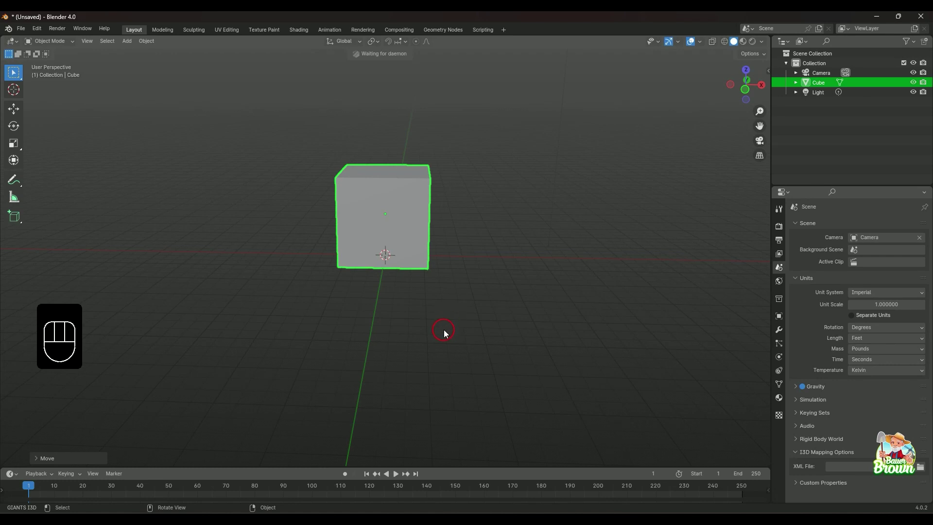
{"action": "scroll", "coordinate": [444, 332], "scroll_direction": "up", "scroll_amount": 1}
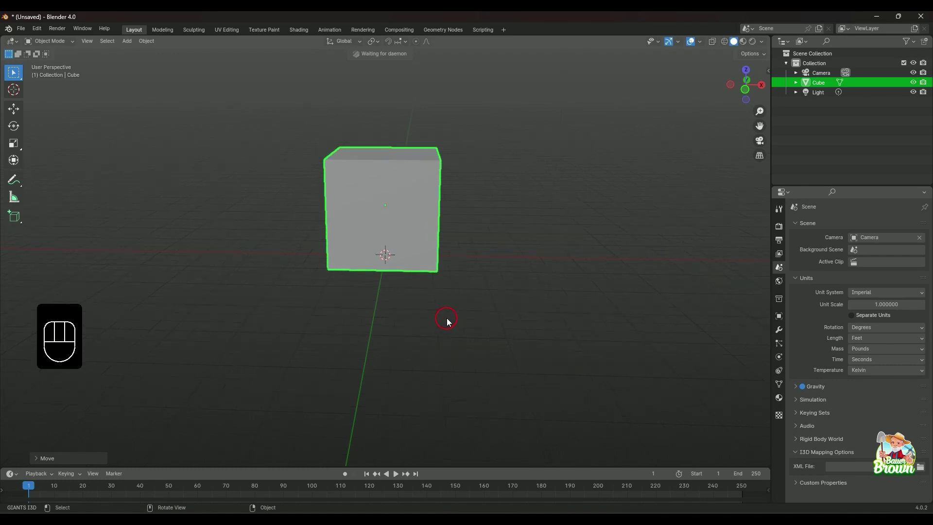
{"action": "middle_click_drag", "start_coordinate": [458, 304], "coordinate": [499, 374], "text": "shift"}
{"action": "scroll", "coordinate": [468, 366], "scroll_direction": "up", "scroll_amount": 1}
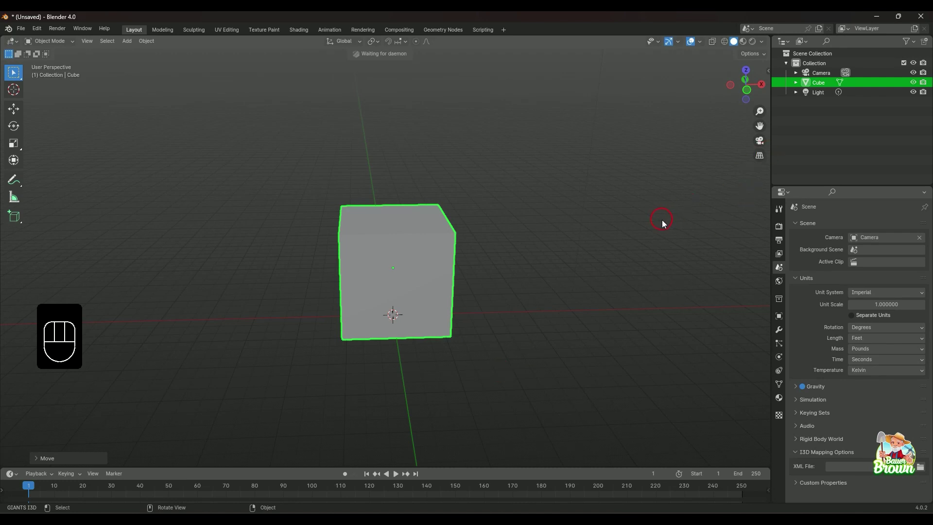
{"action": "key", "text": "n"}
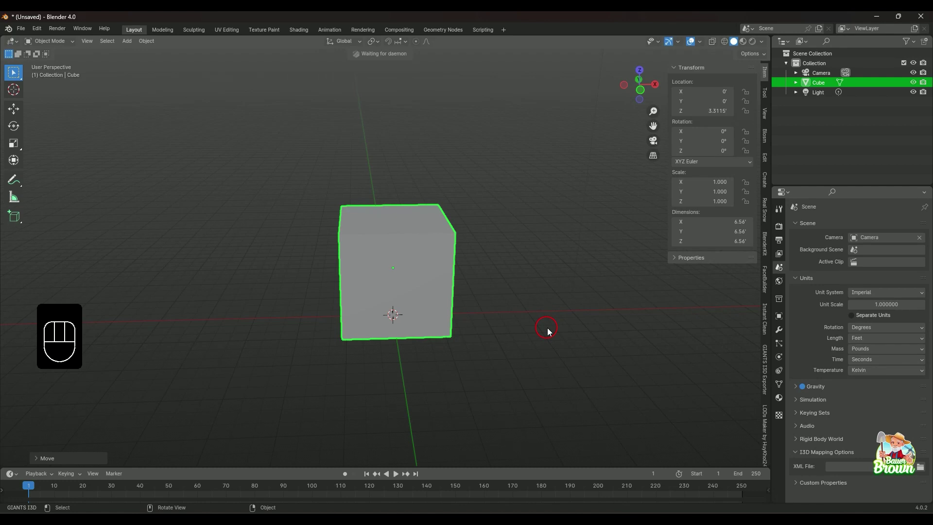
Switch to the Modeling workspace to edit the cube's mesh
{"action": "left_click", "coordinate": [164, 30]}
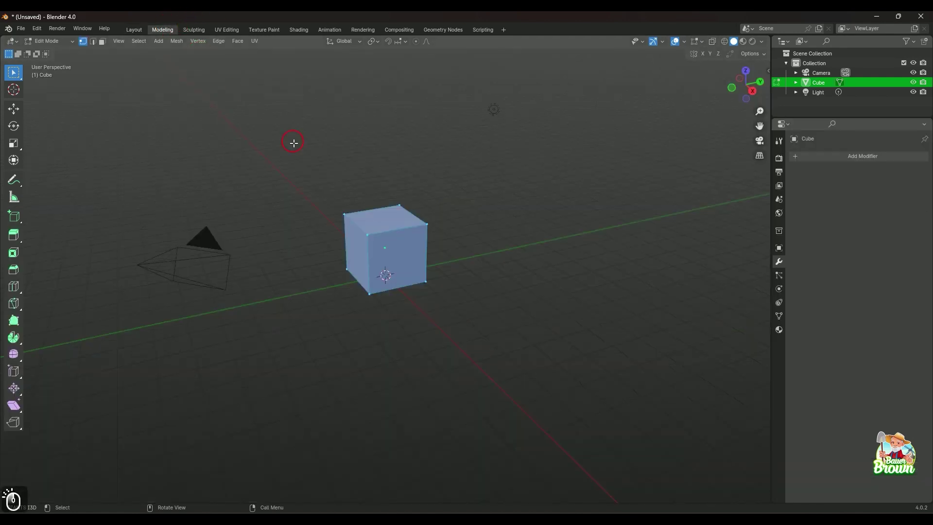
{"action": "middle_click_drag", "start_coordinate": [294, 143], "coordinate": [454, 330]}
{"action": "middle_click_drag", "start_coordinate": [434, 323], "coordinate": [439, 321]}
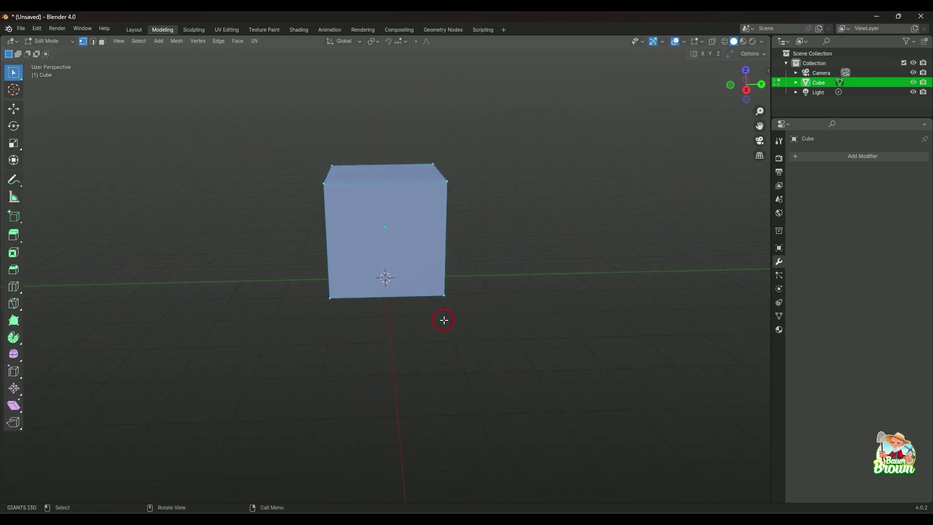
{"action": "key", "text": "alt+shift+c"}
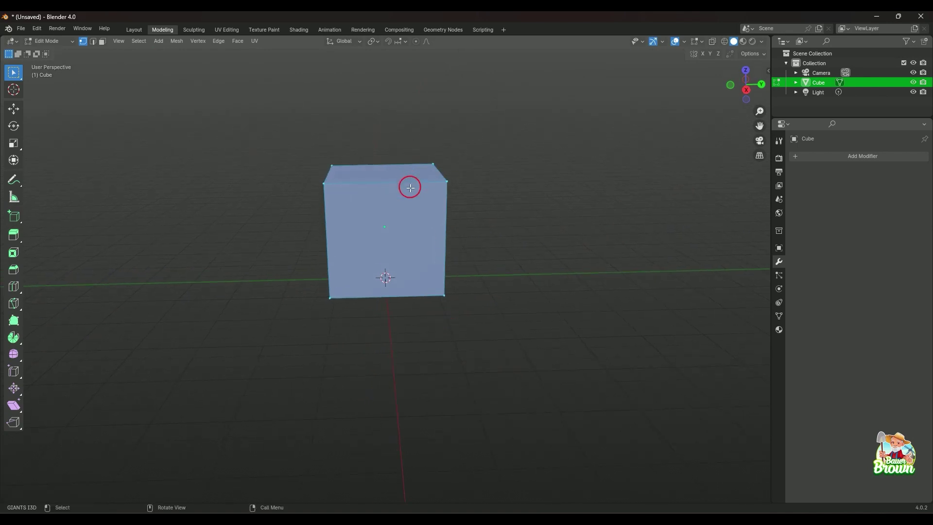
{"action": "key", "text": "alt+shift+c"}
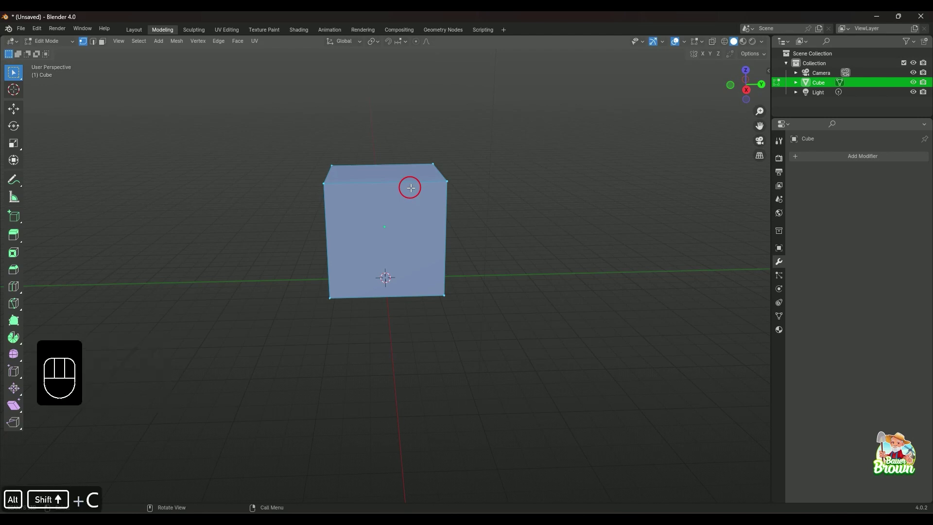
Scale the cube's entire mesh uniformly by a factor of 2 in Edit Mode
{"action": "middle_click_drag", "start_coordinate": [415, 294], "coordinate": [460, 340]}
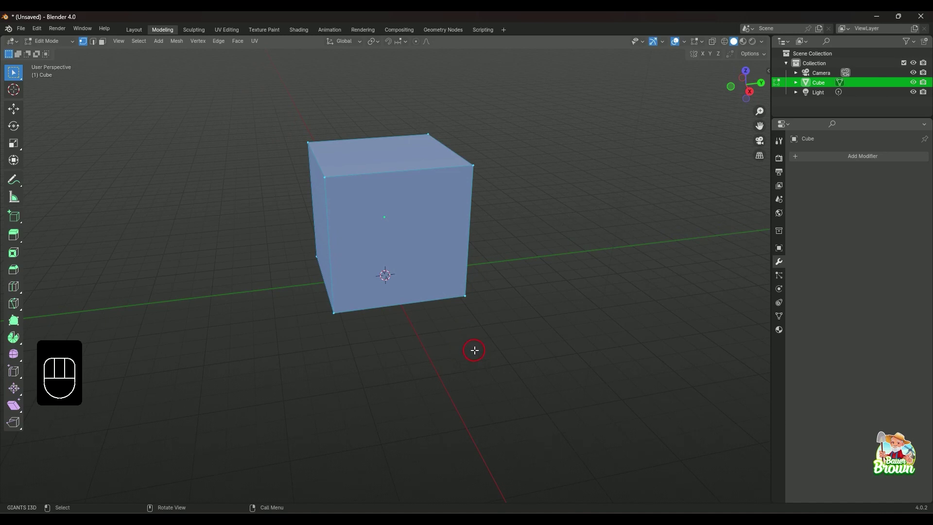
{"action": "middle_click_drag", "start_coordinate": [494, 293], "coordinate": [504, 307]}
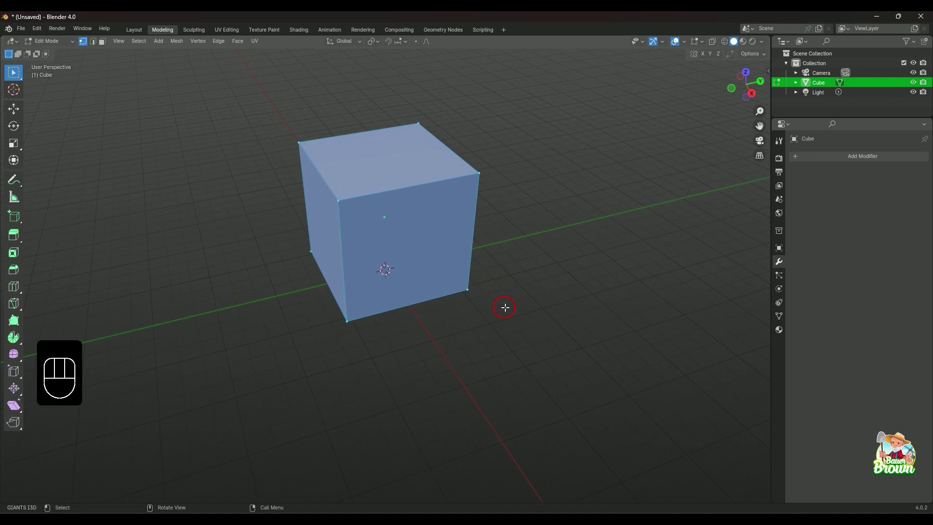
{"action": "middle_click_drag", "start_coordinate": [494, 341], "coordinate": [485, 329]}
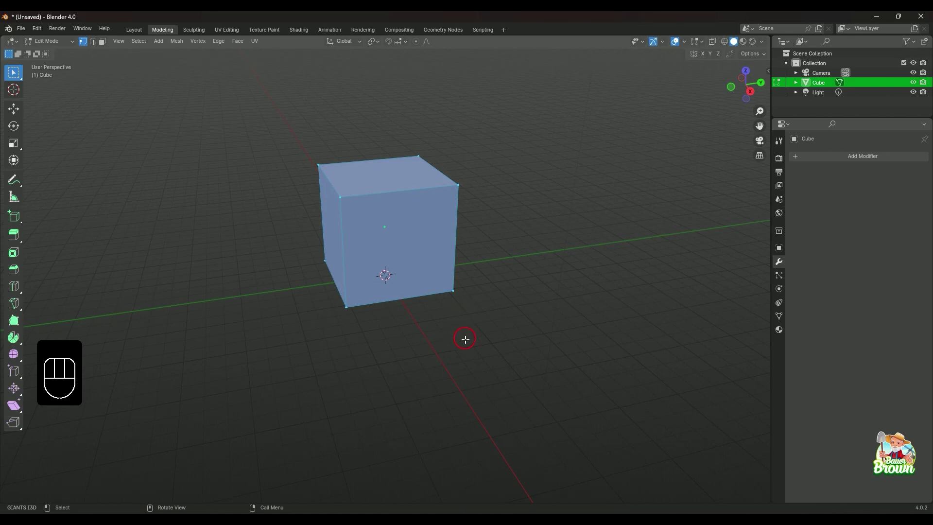
{"action": "middle_click_drag", "start_coordinate": [464, 340], "coordinate": [454, 333]}
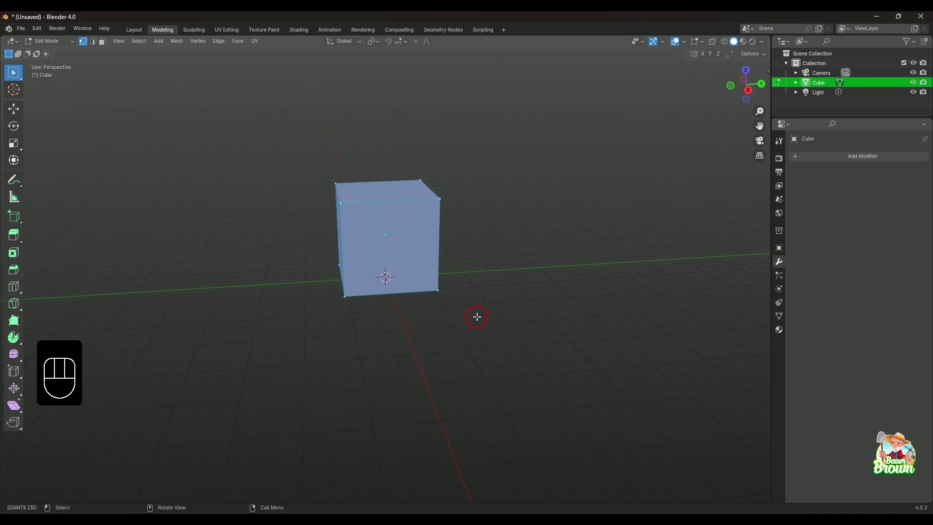
{"action": "type", "text": "s2"}
{"action": "key", "text": "Return"}
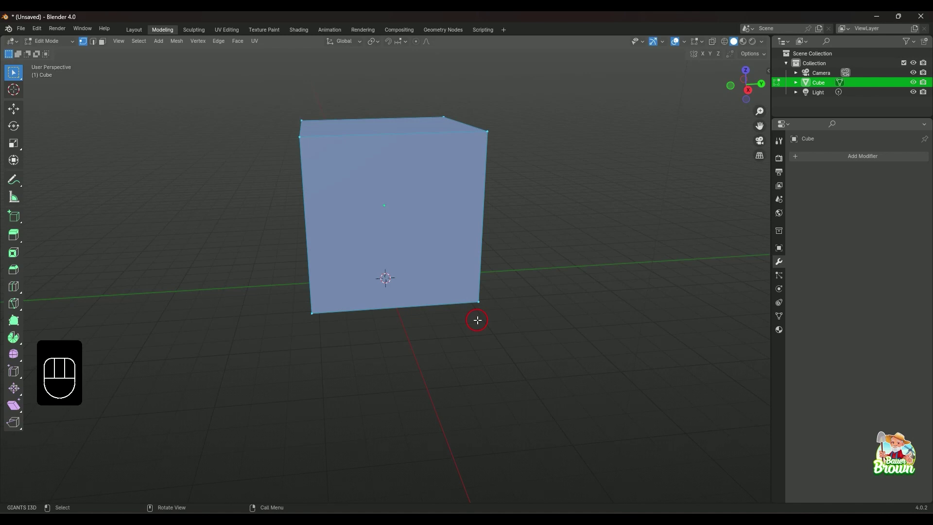
{"action": "middle_click_drag", "start_coordinate": [477, 366], "coordinate": [500, 310]}
{"action": "scroll", "coordinate": [494, 329], "scroll_direction": "down", "scroll_amount": 1}
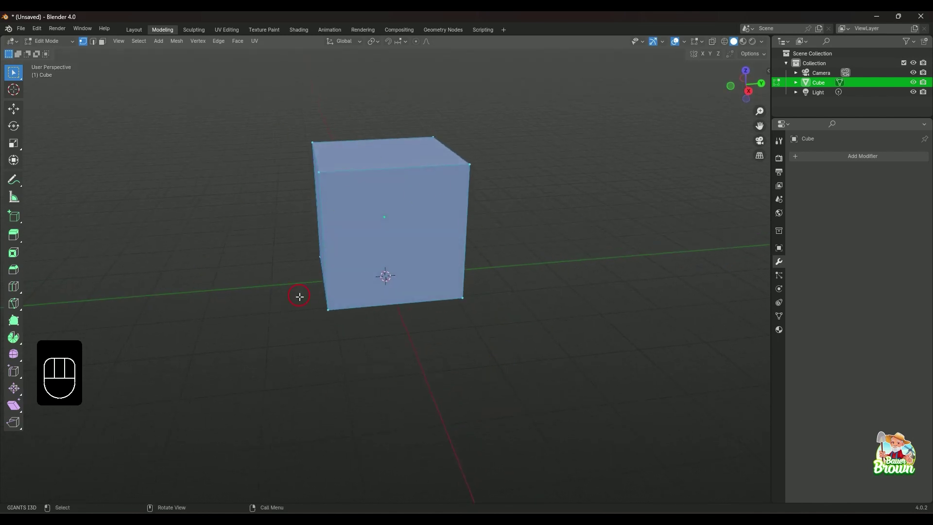
Return to Object Mode and show the cube's transform values and dimensions
{"action": "key", "text": "Tab"}
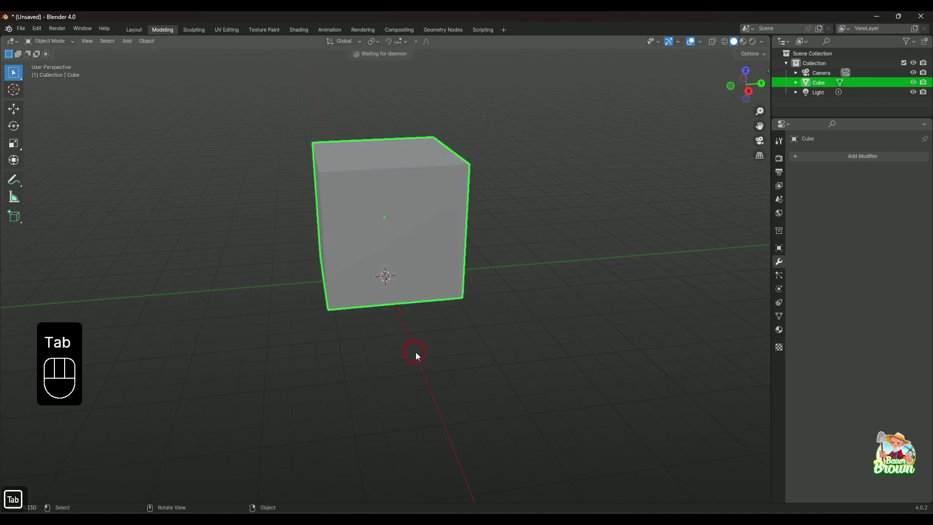
{"action": "middle_click_drag", "start_coordinate": [414, 350], "coordinate": [408, 337]}
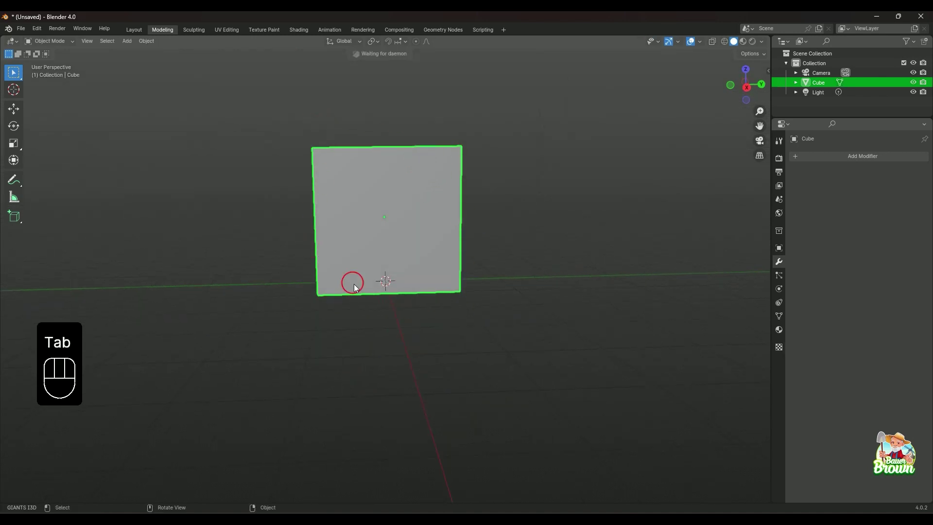
{"action": "key", "text": "n"}
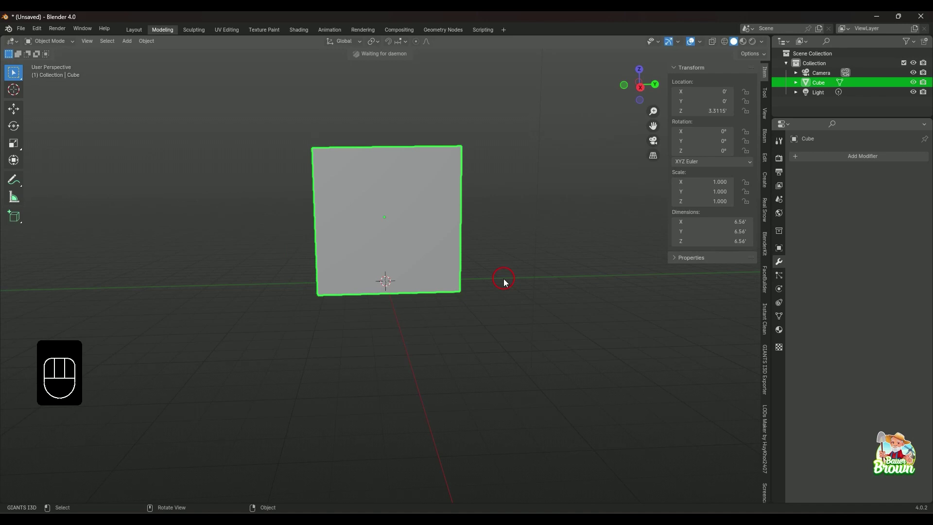
Examine the cube from above, from different sides and at different zoom distances
{"action": "scroll", "coordinate": [510, 307], "scroll_direction": "up", "scroll_amount": 2}
{"action": "scroll", "coordinate": [511, 308], "scroll_direction": "down", "scroll_amount": 1}
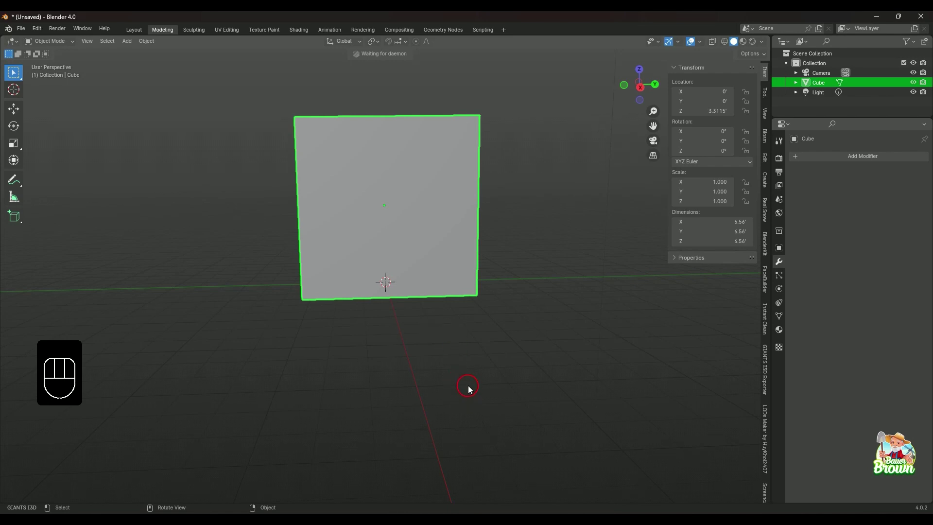
{"action": "middle_click_drag", "start_coordinate": [468, 291], "coordinate": [464, 386]}
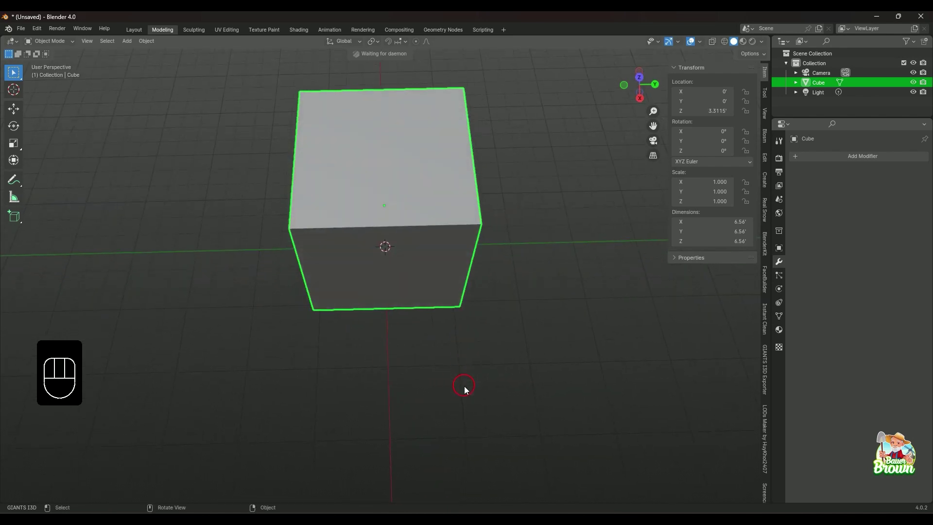
{"action": "scroll", "coordinate": [465, 386], "scroll_direction": "up", "scroll_amount": 3}
{"action": "scroll", "coordinate": [464, 386], "scroll_direction": "down", "scroll_amount": 3}
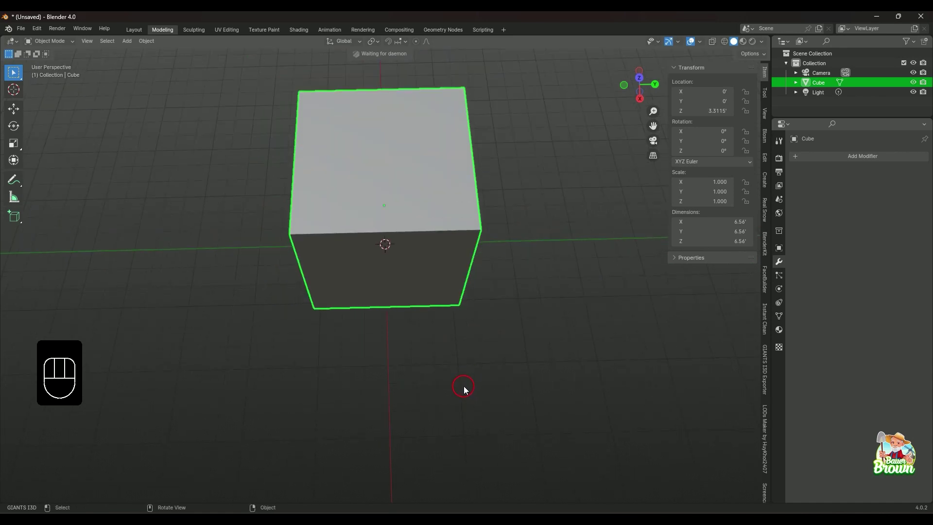
{"action": "middle_click_drag", "start_coordinate": [463, 397], "coordinate": [465, 382]}
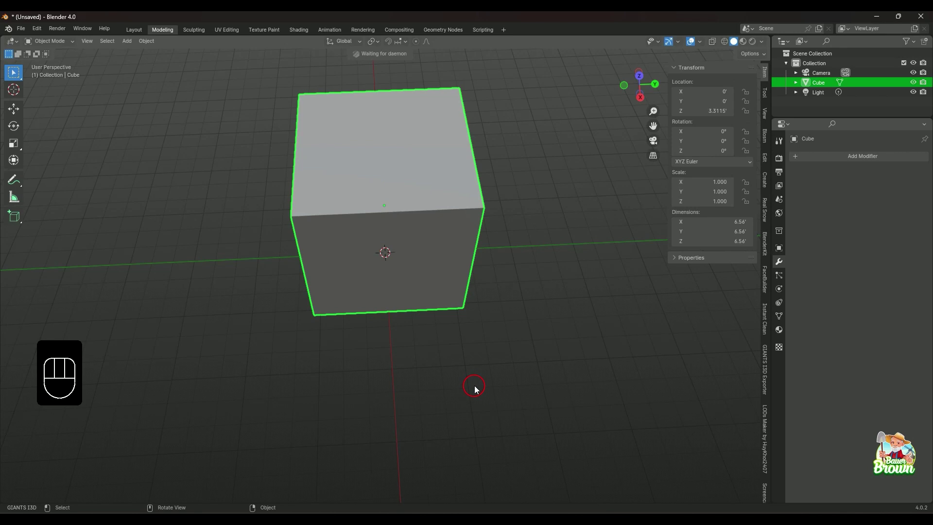
{"action": "scroll", "coordinate": [477, 392], "scroll_direction": "up", "scroll_amount": 4}
{"action": "scroll", "coordinate": [478, 395], "scroll_direction": "down", "scroll_amount": 5}
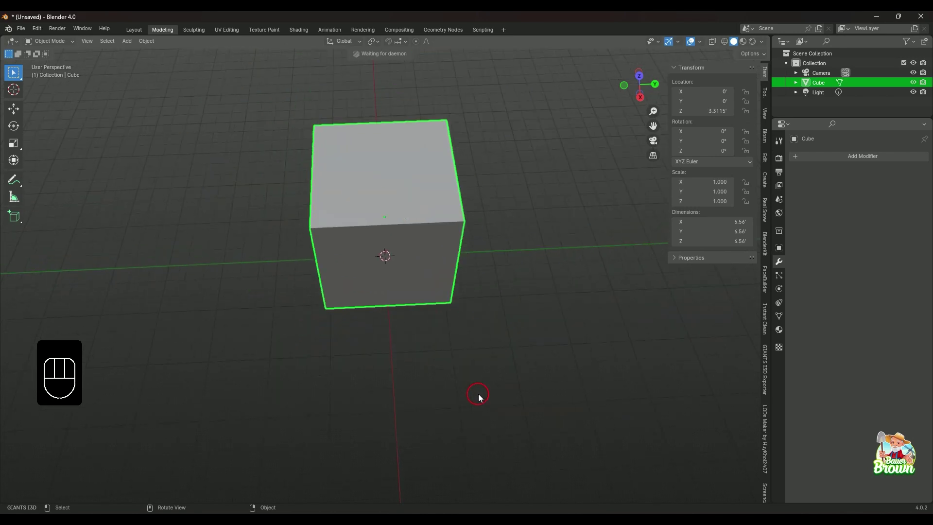
{"action": "middle_click_drag", "start_coordinate": [478, 396], "coordinate": [451, 398]}
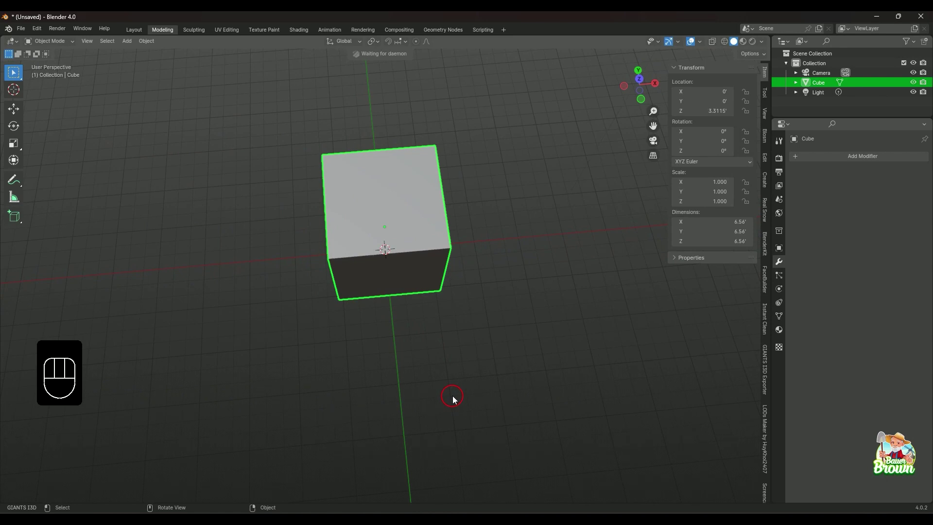
Scale the cube along the Y axis to a thickness of 1 ft, using fine adjustment for precision
{"action": "key", "text": "s"}
{"action": "key", "text": "s"}
{"action": "key", "text": "y"}
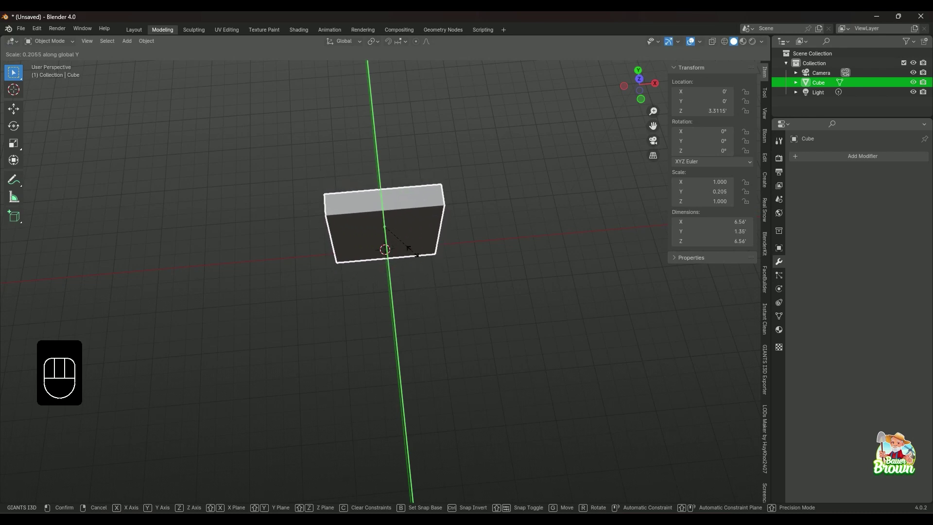
{"action": "key", "text": "shift"}
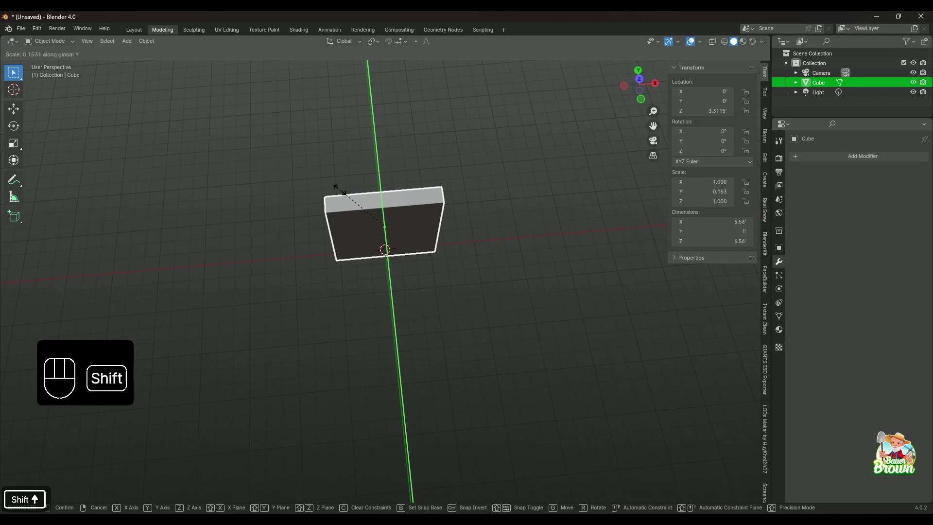
{"action": "left_click", "coordinate": [339, 191], "text": "shift"}
Scale the thin block along the X axis to a width of 10 ft, using fine adjustment for precision
{"action": "middle_click_drag", "start_coordinate": [396, 304], "coordinate": [398, 263]}
{"action": "scroll", "coordinate": [422, 301], "scroll_direction": "up", "scroll_amount": 2}
{"action": "middle_click_drag", "start_coordinate": [422, 301], "coordinate": [435, 276]}
{"action": "scroll", "coordinate": [421, 290], "scroll_direction": "down", "scroll_amount": 3}
{"action": "scroll", "coordinate": [428, 282], "scroll_direction": "up", "scroll_amount": 2}
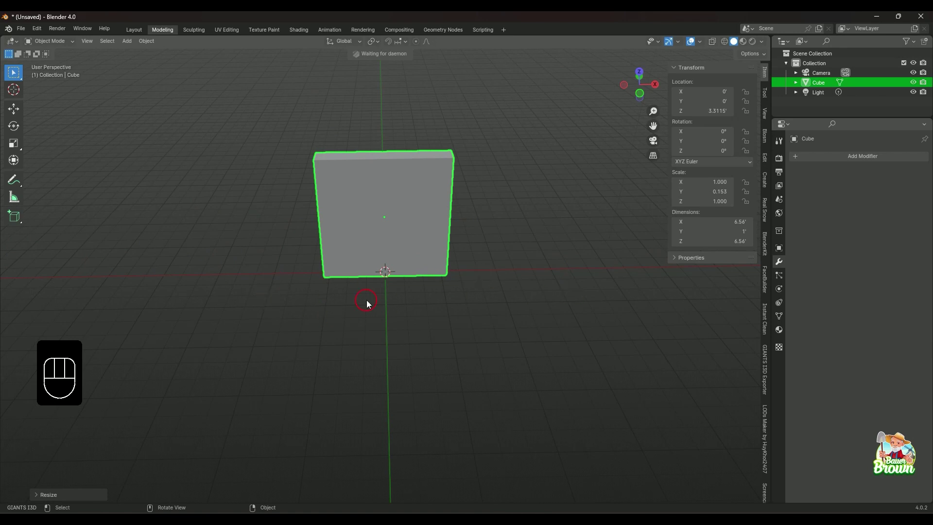
{"action": "key", "text": "s"}
{"action": "key", "text": "x"}
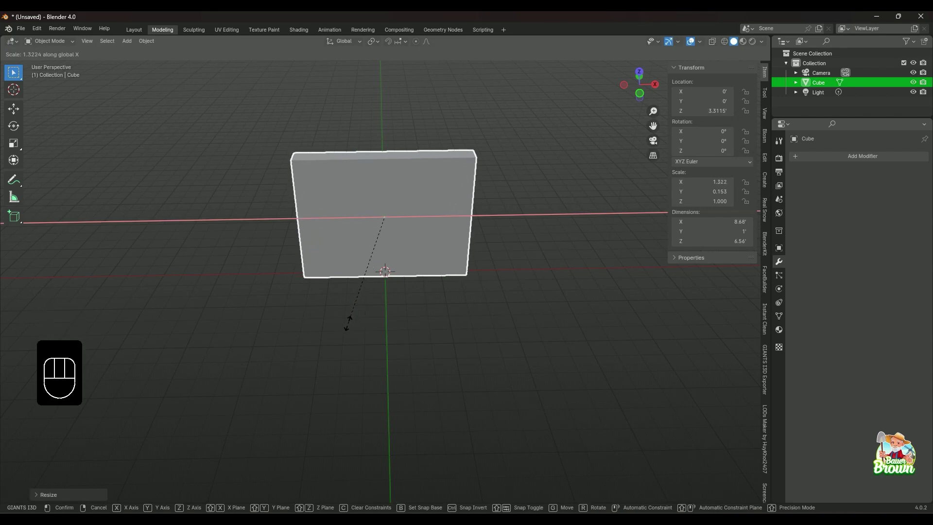
{"action": "key", "text": "shift"}
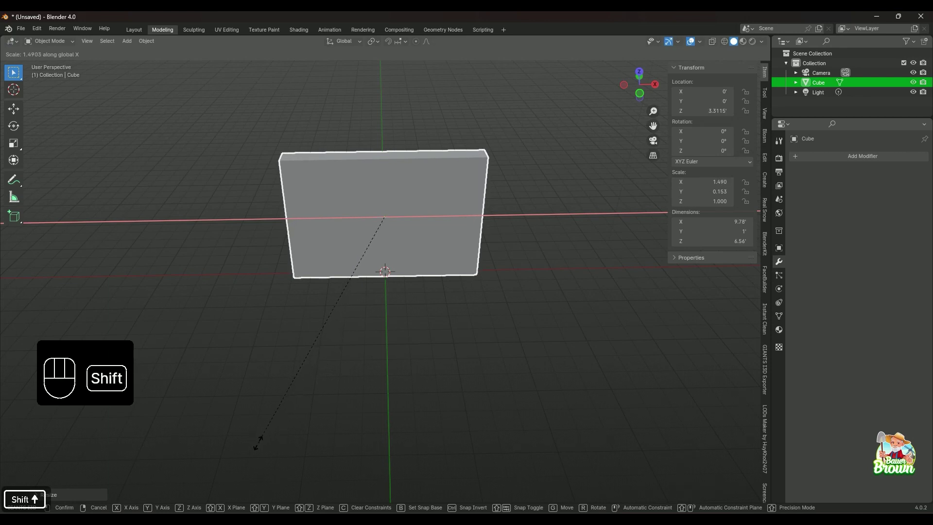
{"action": "left_click", "coordinate": [246, 462], "text": "shift"}
Scale the block along the Z axis to a height of 5.5 ft, using fine adjustment for precision
{"action": "middle_click_drag", "start_coordinate": [301, 410], "coordinate": [329, 379]}
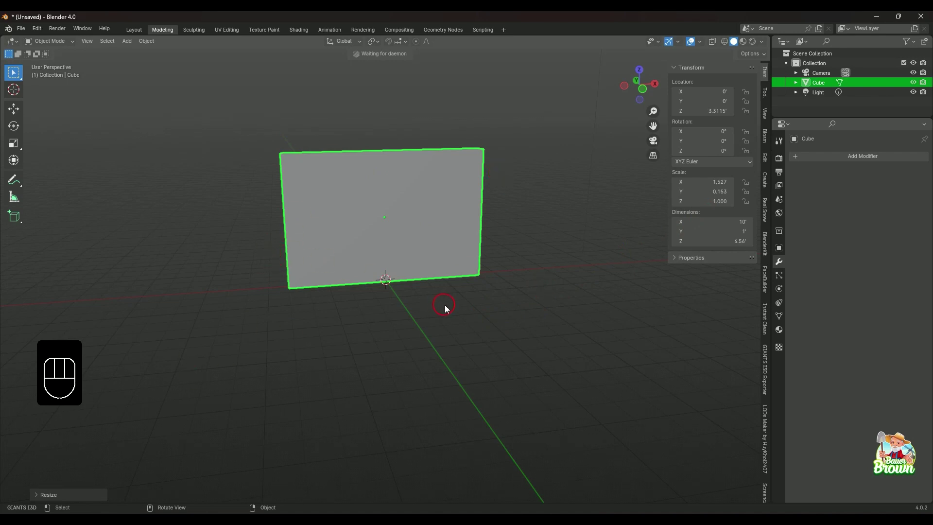
{"action": "middle_click_drag", "start_coordinate": [462, 314], "coordinate": [472, 398]}
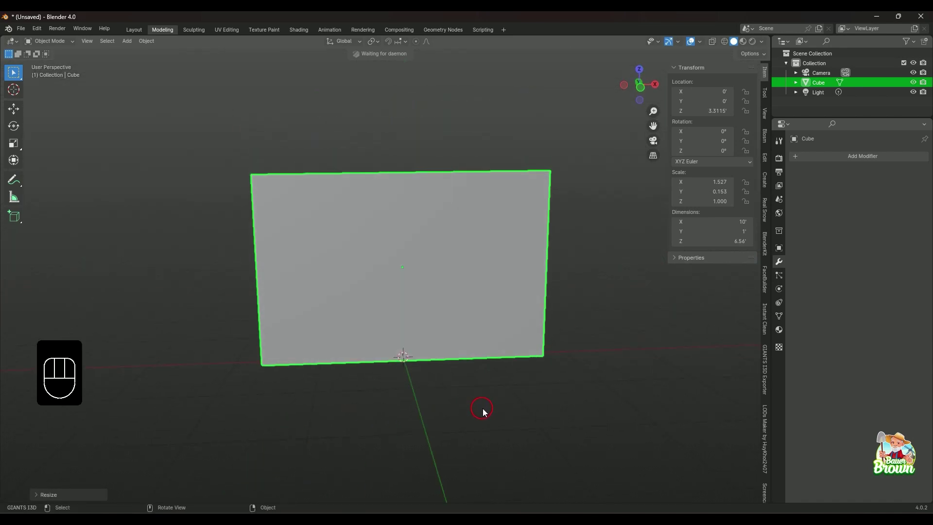
{"action": "middle_click_drag", "start_coordinate": [481, 406], "coordinate": [457, 377], "text": "shift"}
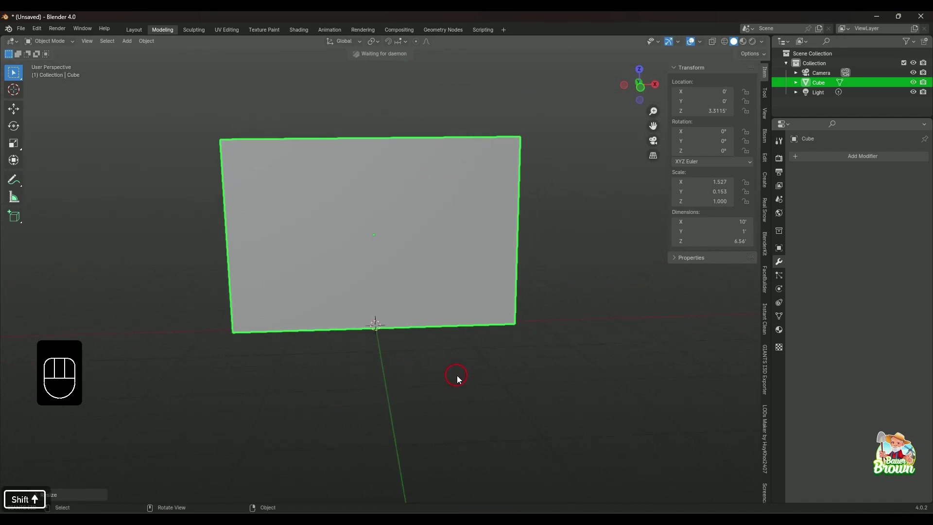
{"action": "key", "text": "s"}
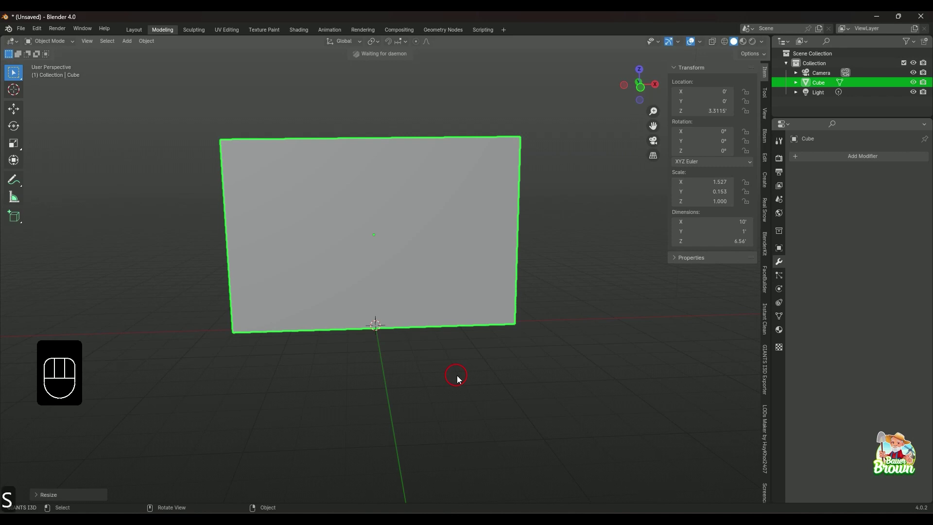
{"action": "key", "text": "z"}
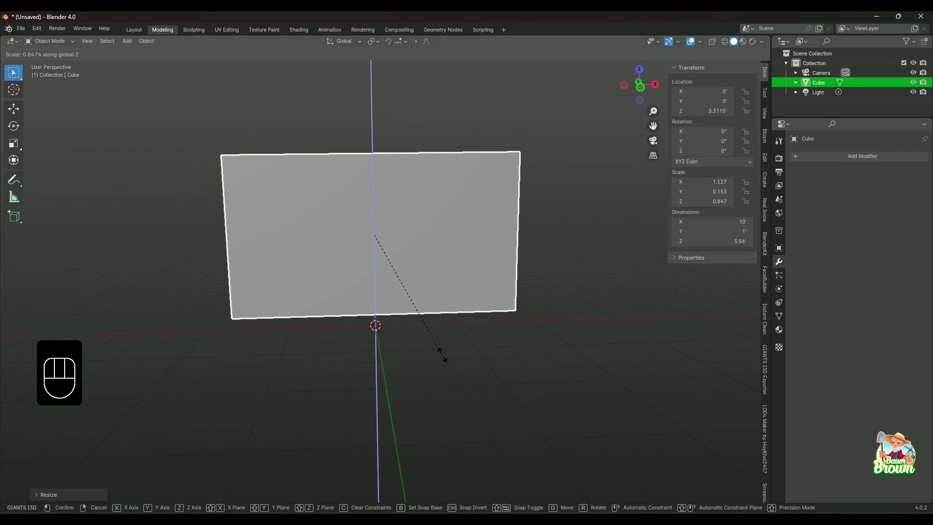
{"action": "key", "text": "shift"}
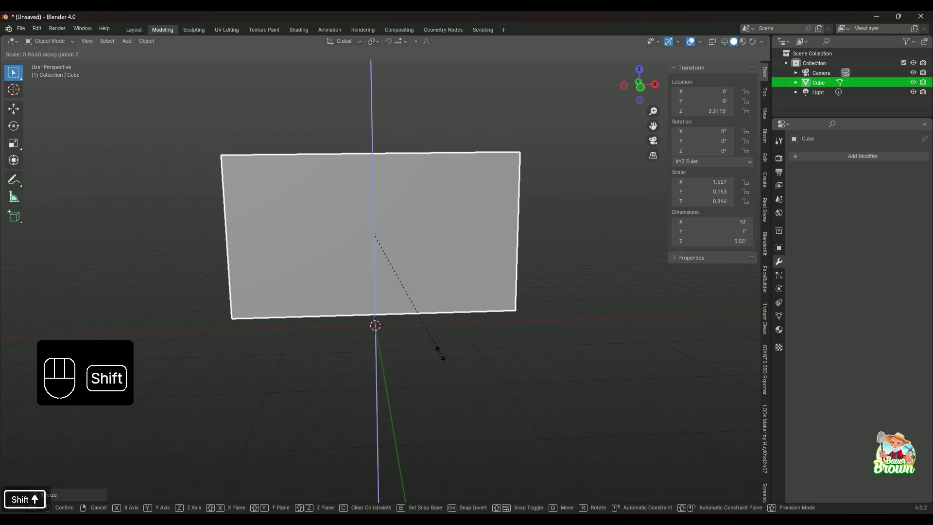
{"action": "left_click", "coordinate": [439, 356]}
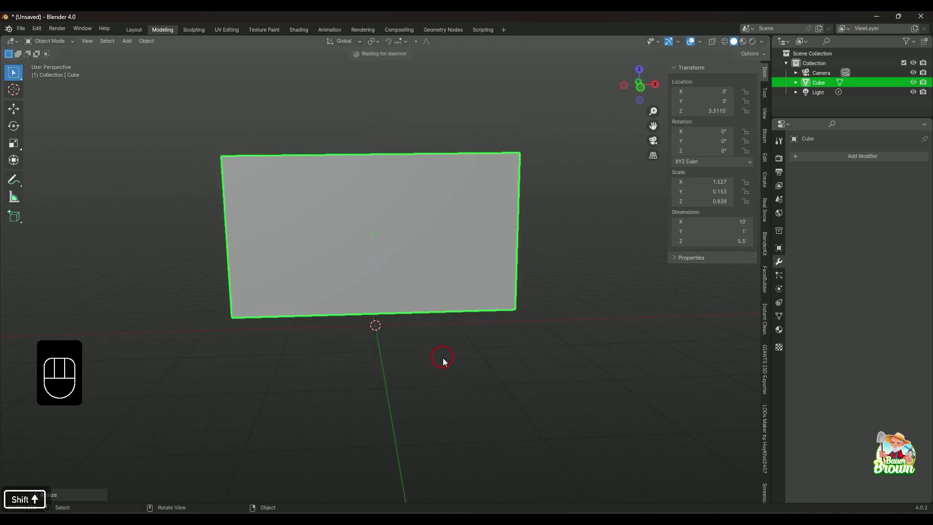
In the front orthographic view, move the block down along the Z axis by about 0.5 ft, onto the ground line
{"action": "key", "text": "KP_1"}
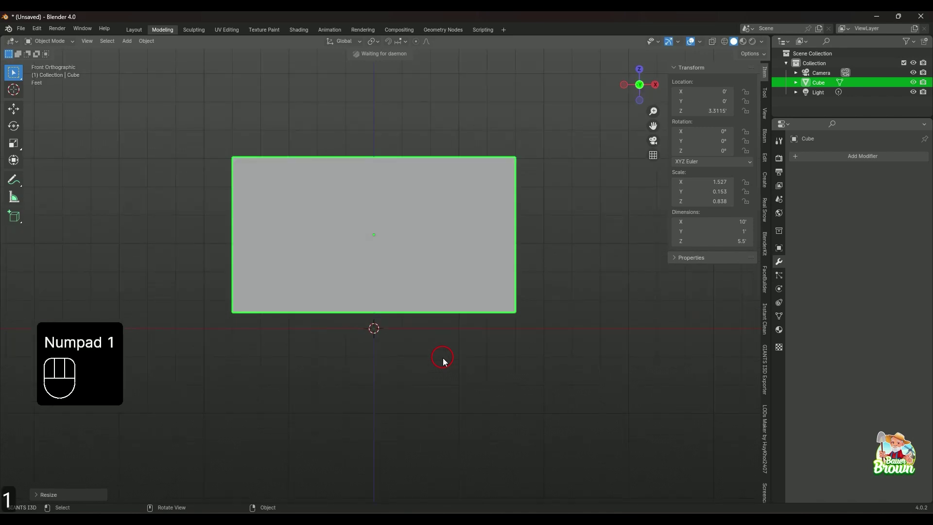
{"action": "key", "text": "g"}
{"action": "key", "text": "z"}
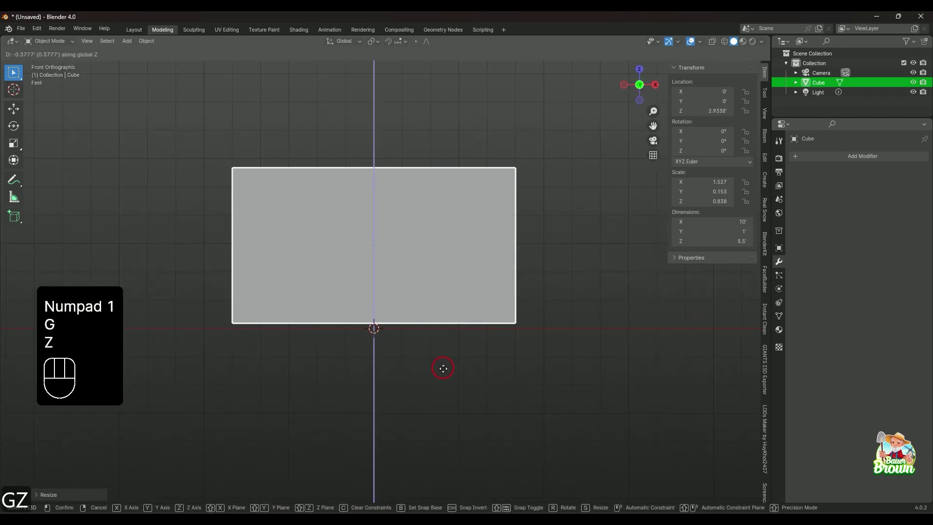
{"action": "left_click", "coordinate": [443, 373]}
Examine the resized block from several angles and compare its scale values with its dimensions
{"action": "middle_click_drag", "start_coordinate": [413, 348], "coordinate": [376, 387]}
{"action": "middle_click_drag", "start_coordinate": [330, 364], "coordinate": [423, 362]}
{"action": "scroll", "coordinate": [441, 388], "scroll_direction": "down", "scroll_amount": 2}
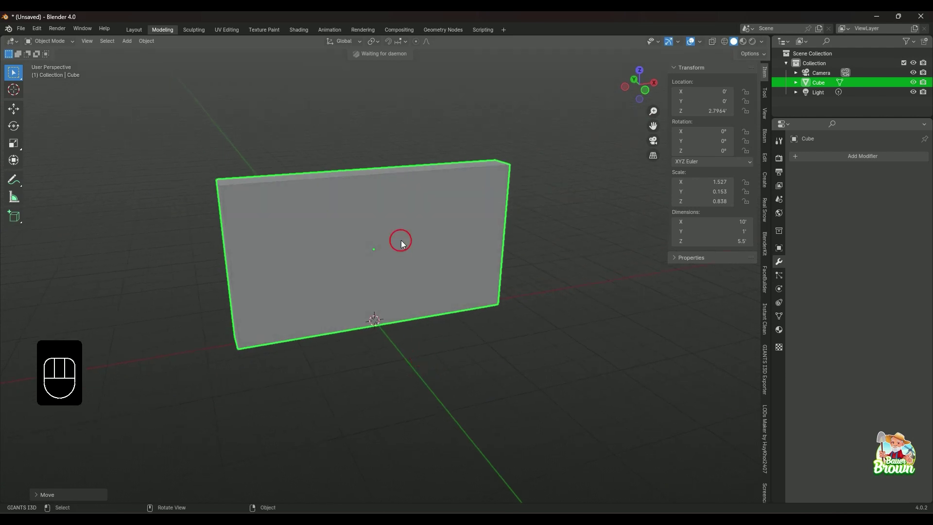
{"action": "middle_click_drag", "start_coordinate": [451, 322], "coordinate": [455, 345]}
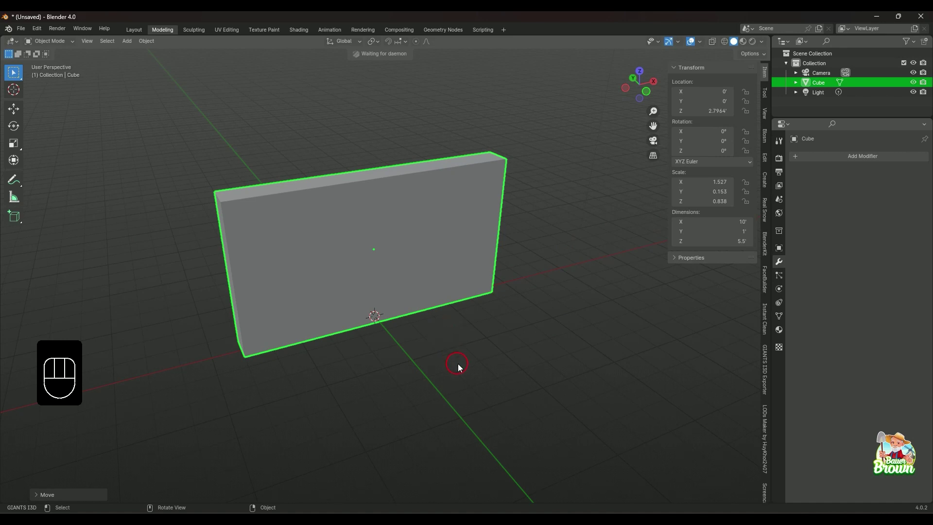
{"action": "middle_click_drag", "start_coordinate": [458, 366], "coordinate": [430, 346]}
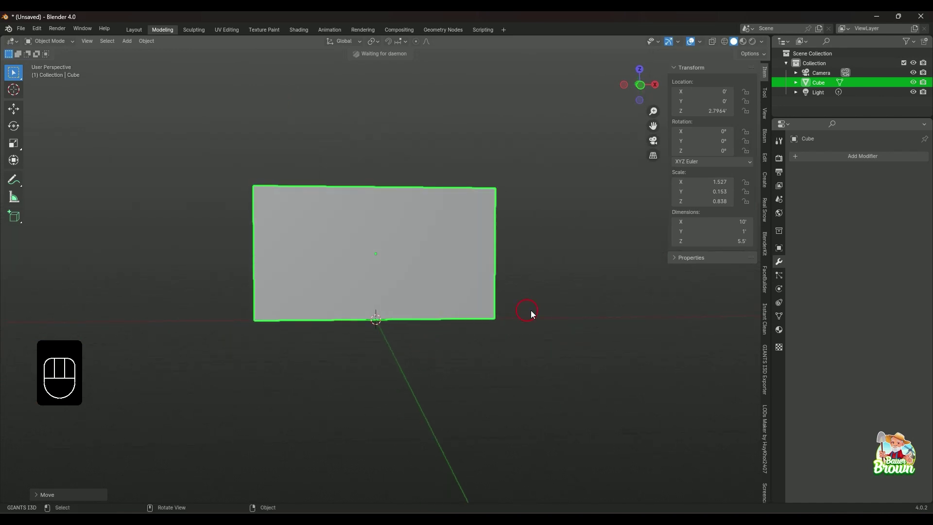
{"action": "middle_click_drag", "start_coordinate": [520, 231], "coordinate": [533, 286]}
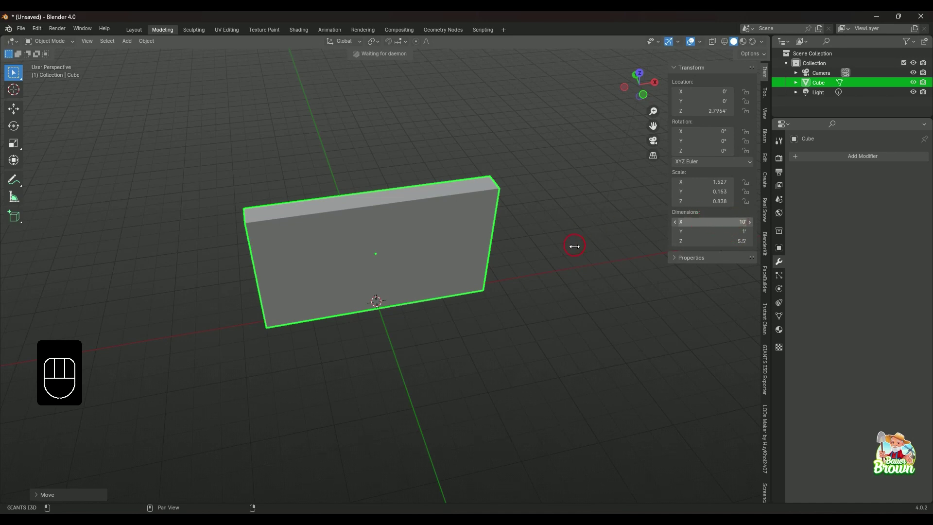
{"action": "middle_click_drag", "start_coordinate": [517, 333], "coordinate": [406, 264]}
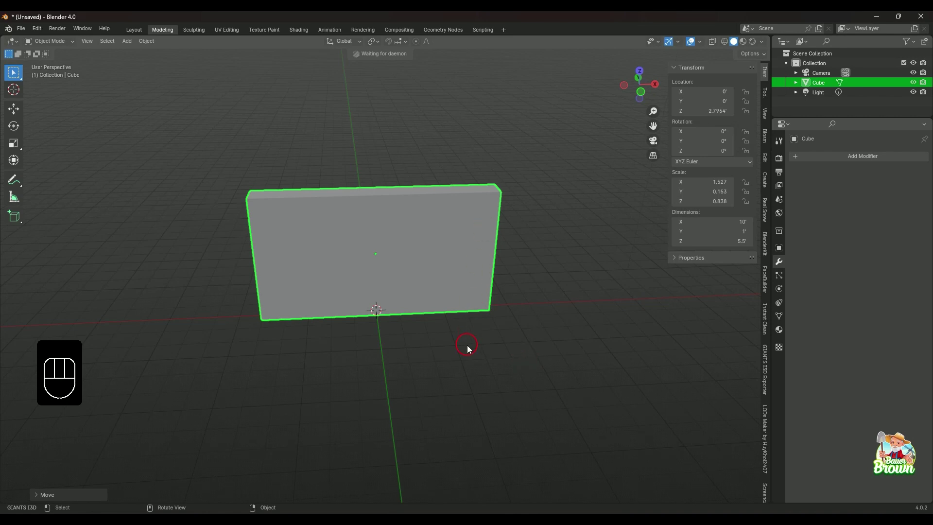
{"action": "middle_click_drag", "start_coordinate": [467, 345], "coordinate": [481, 296]}
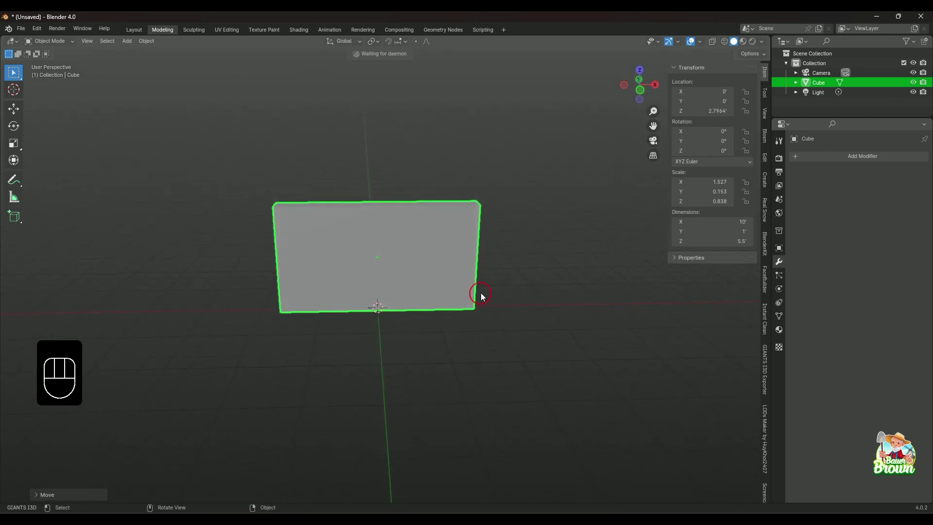
{"action": "middle_click_drag", "start_coordinate": [338, 355], "coordinate": [413, 375]}
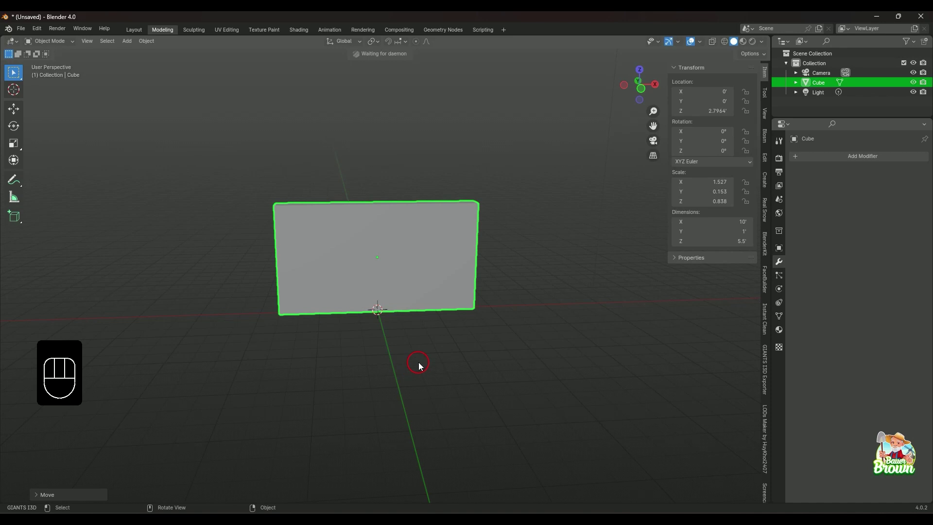
Apply the block's scale so its X, Y and Z scale values become 1.000
{"action": "key", "text": "ctrl+a"}
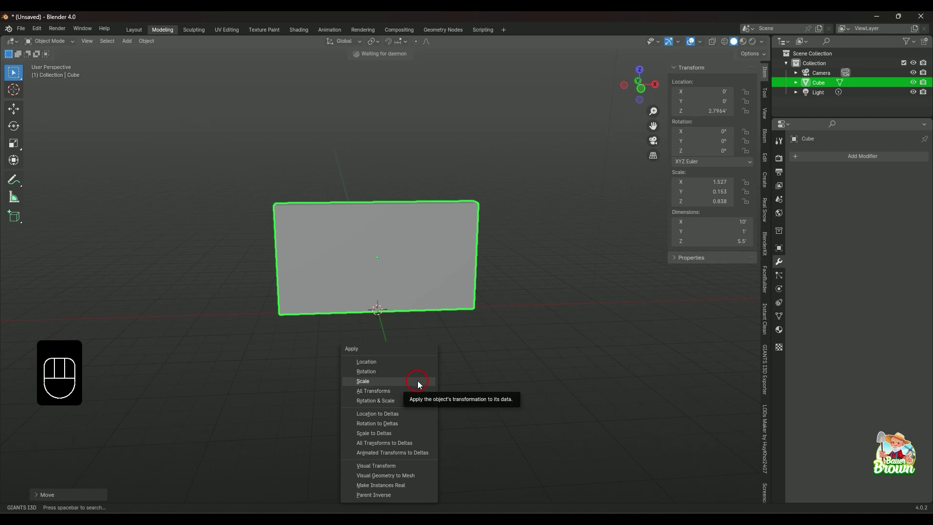
{"action": "left_click", "coordinate": [417, 382]}
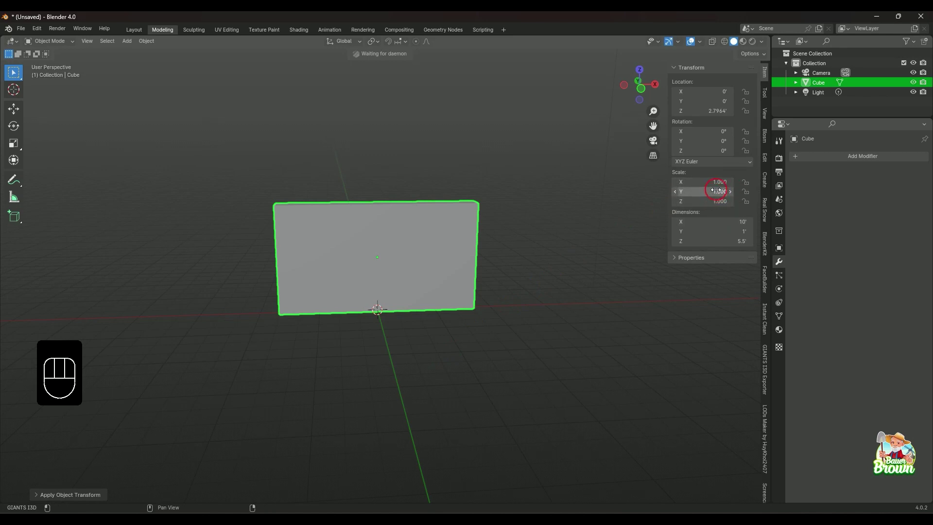
{"action": "middle_click_drag", "start_coordinate": [464, 361], "coordinate": [463, 400]}
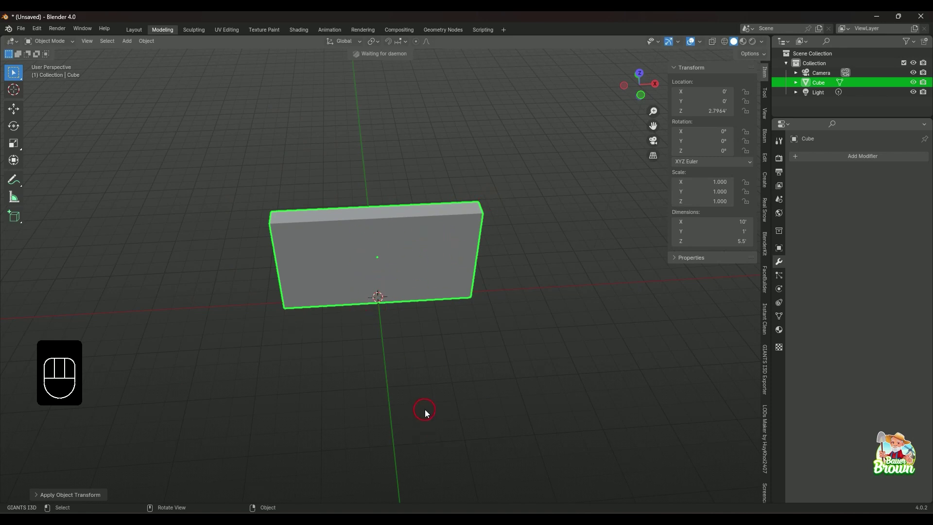
{"action": "middle_click_drag", "start_coordinate": [424, 409], "coordinate": [403, 419]}
{"action": "mouse_move", "coordinate": [410, 375]}
{"action": "middle_mouse_down"}
{"action": "mouse_move", "coordinate": [408, 416]}
{"action": "mouse_move", "coordinate": [406, 378]}
{"action": "middle_mouse_up"}
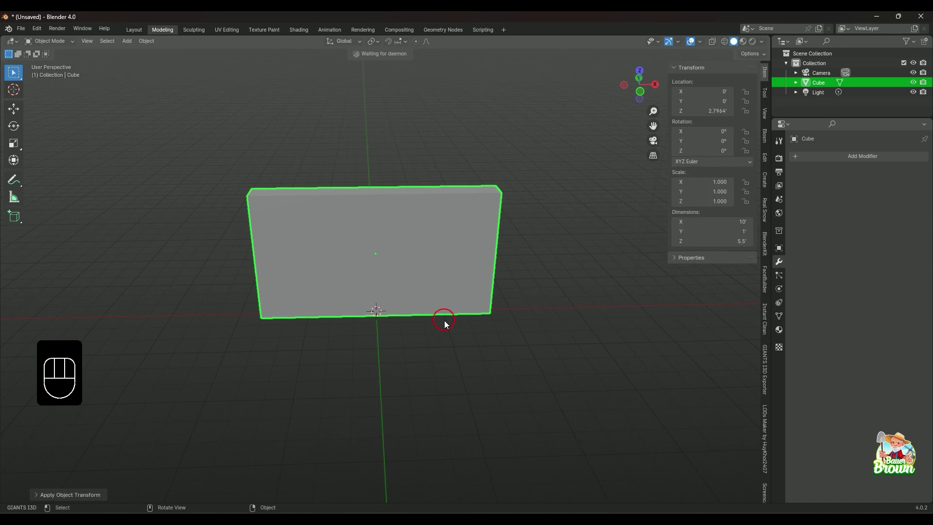
Enter Edit Mode on the block and deselect all of its mesh
{"action": "middle_click_drag", "start_coordinate": [368, 341], "coordinate": [416, 367]}
{"action": "key", "text": "Tab"}
{"action": "left_click", "coordinate": [363, 171]}
{"action": "middle_click_drag", "start_coordinate": [444, 221], "coordinate": [492, 359]}
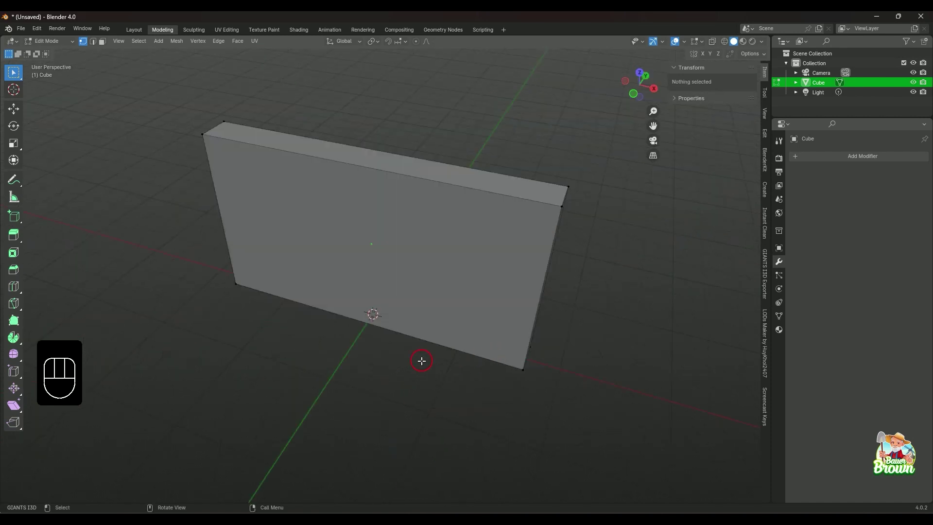
In face selection mode, select the block's top face and extrude it upward by about 0.18 ft
{"action": "middle_click_drag", "start_coordinate": [420, 360], "coordinate": [444, 356]}
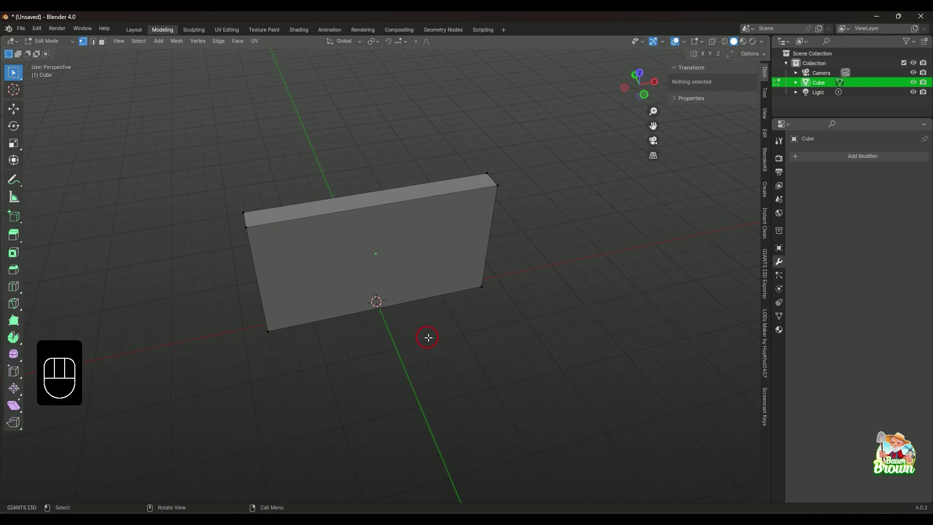
{"action": "middle_click_drag", "start_coordinate": [428, 326], "coordinate": [443, 283]}
{"action": "scroll", "coordinate": [444, 308], "scroll_direction": "down", "scroll_amount": 2}
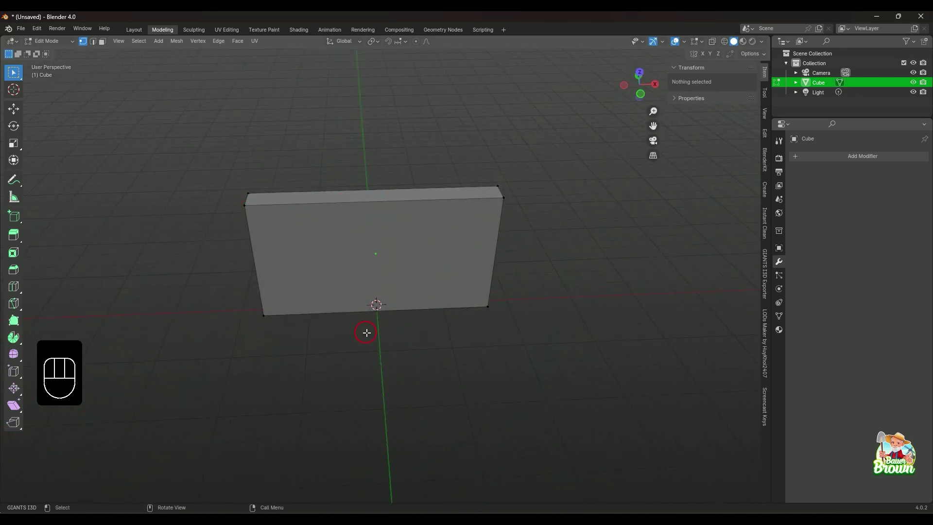
{"action": "scroll", "coordinate": [369, 320], "scroll_direction": "up", "scroll_amount": 1}
{"action": "middle_click_drag", "start_coordinate": [390, 328], "coordinate": [368, 191]}
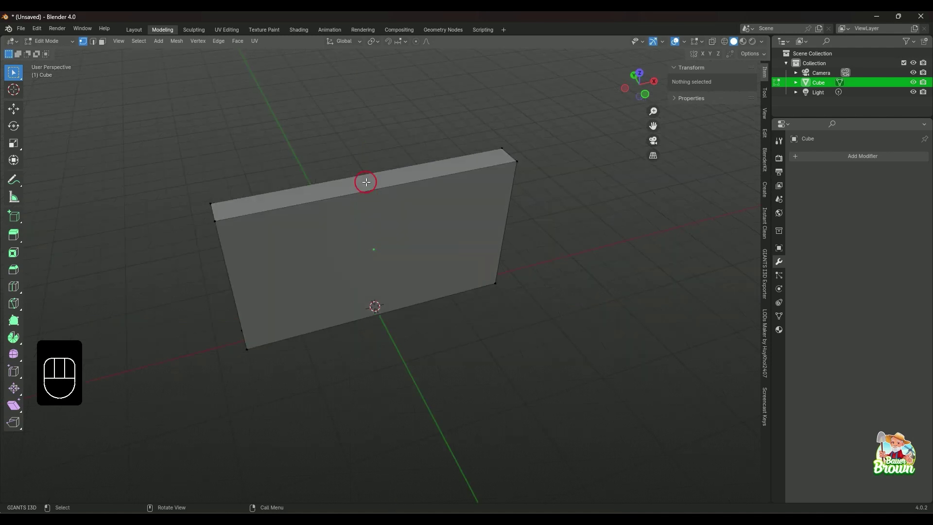
{"action": "key", "text": "3"}
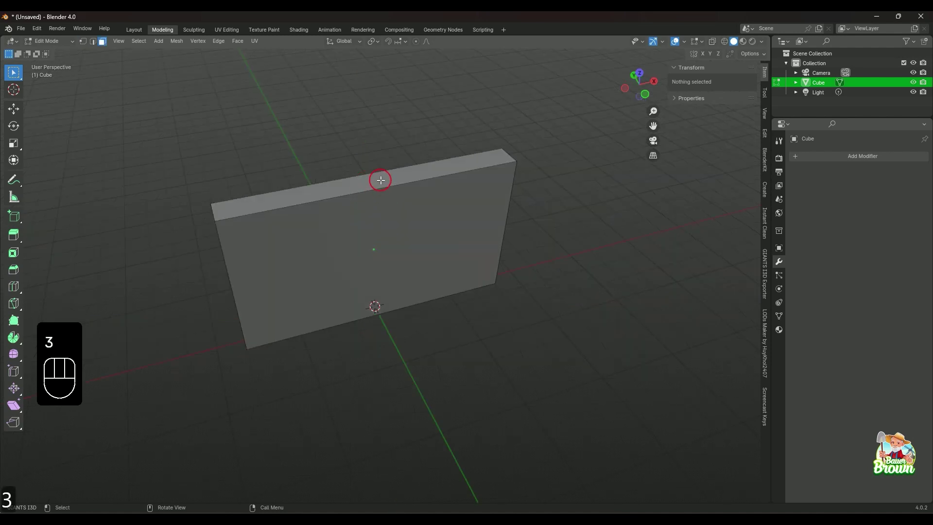
{"action": "left_click", "coordinate": [379, 179]}
{"action": "mouse_move", "coordinate": [461, 287]}
{"action": "middle_mouse_down"}
{"action": "mouse_move", "coordinate": [429, 258]}
{"action": "mouse_move", "coordinate": [458, 285]}
{"action": "middle_mouse_up"}
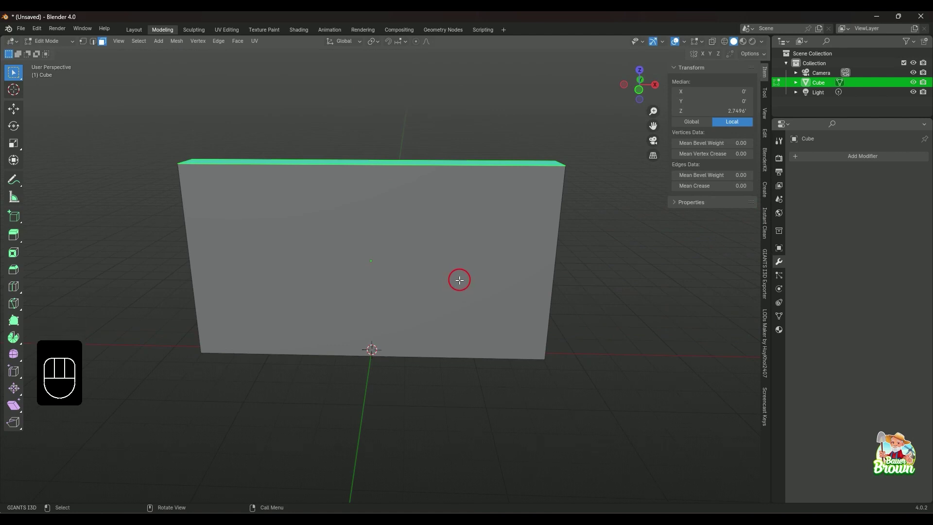
{"action": "key", "text": "e"}
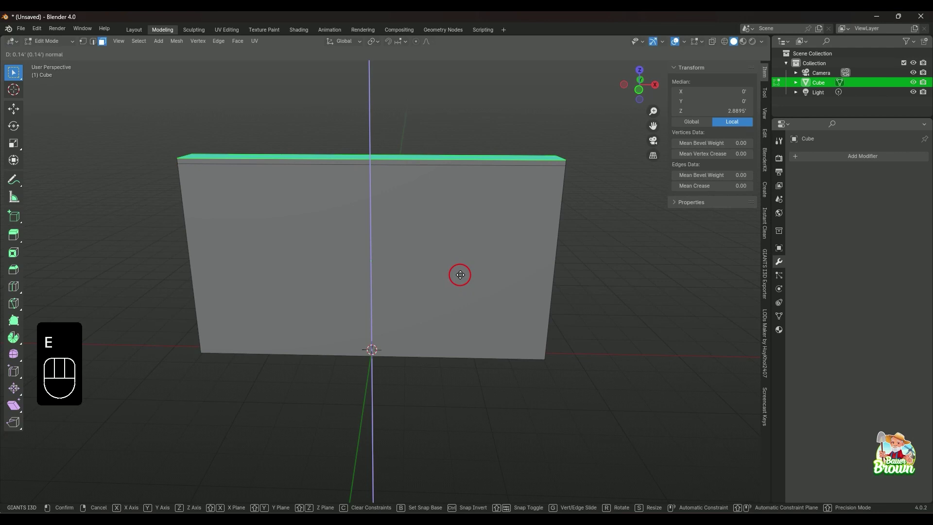
{"action": "left_click", "coordinate": [460, 271]}
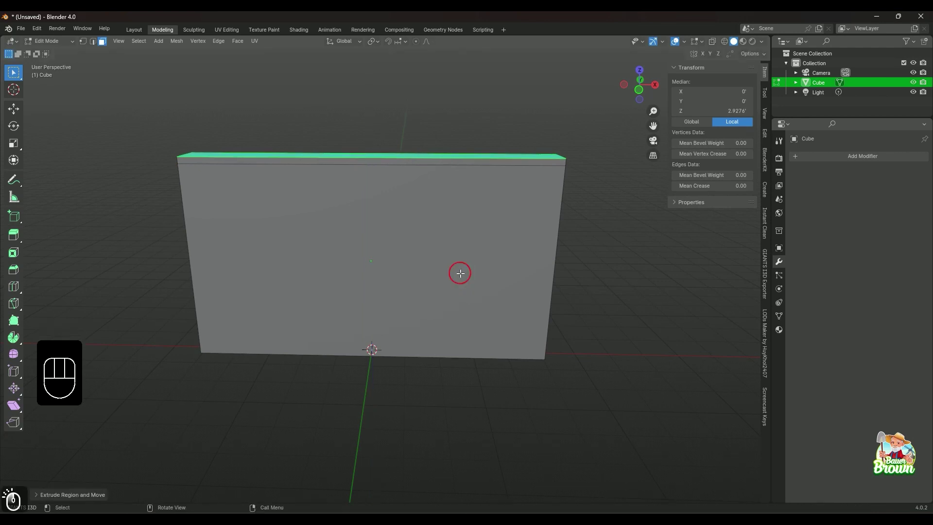
{"action": "middle_click_drag", "start_coordinate": [460, 271], "coordinate": [346, 293]}
{"action": "middle_click_drag", "start_coordinate": [410, 283], "coordinate": [447, 291]}
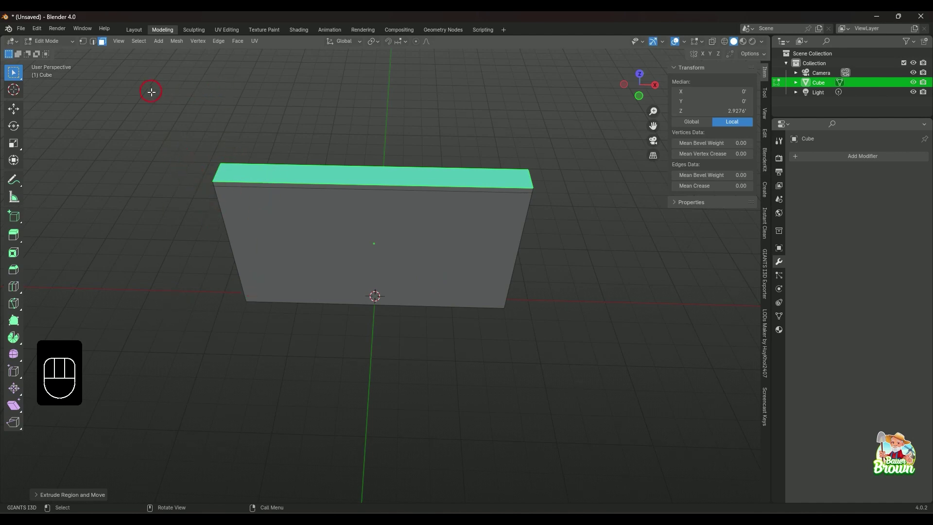
{"action": "middle_click_drag", "start_coordinate": [244, 246], "coordinate": [273, 363]}
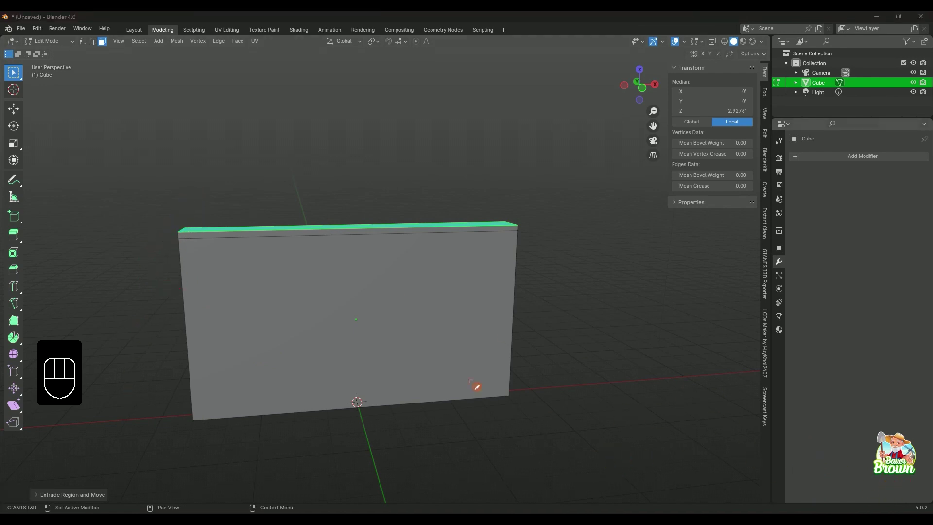
{"action": "mouse_move", "coordinate": [181, 233]}
{"action": "left_mouse_down"}
{"action": "mouse_move", "coordinate": [173, 230]}
{"action": "mouse_move", "coordinate": [178, 238]}
{"action": "left_mouse_up"}
{"action": "left_click_drag", "start_coordinate": [507, 222], "coordinate": [519, 228]}
{"action": "left_click_drag", "start_coordinate": [116, 209], "coordinate": [152, 407]}
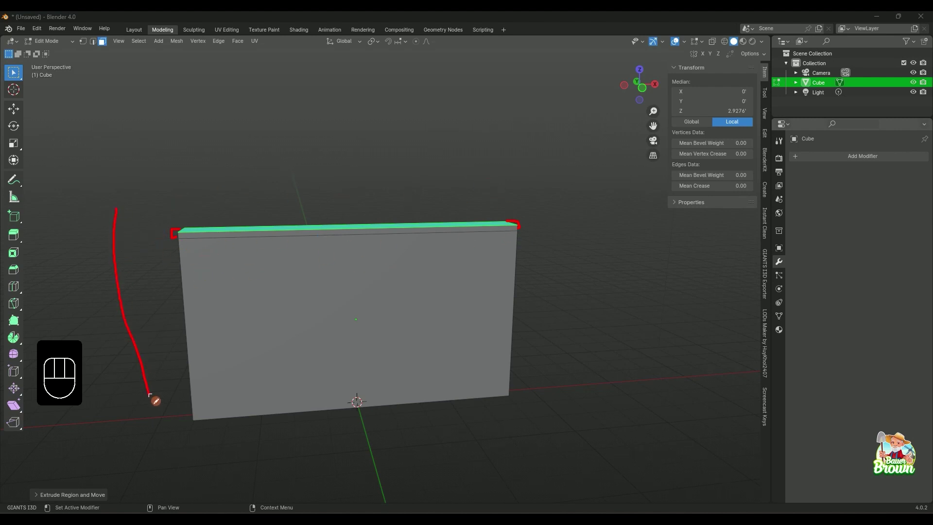
{"action": "mouse_move", "coordinate": [149, 223]}
{"action": "left_mouse_down"}
{"action": "mouse_move", "coordinate": [170, 416]}
{"action": "mouse_move", "coordinate": [150, 410]}
{"action": "mouse_move", "coordinate": [156, 375]}
{"action": "left_mouse_up"}
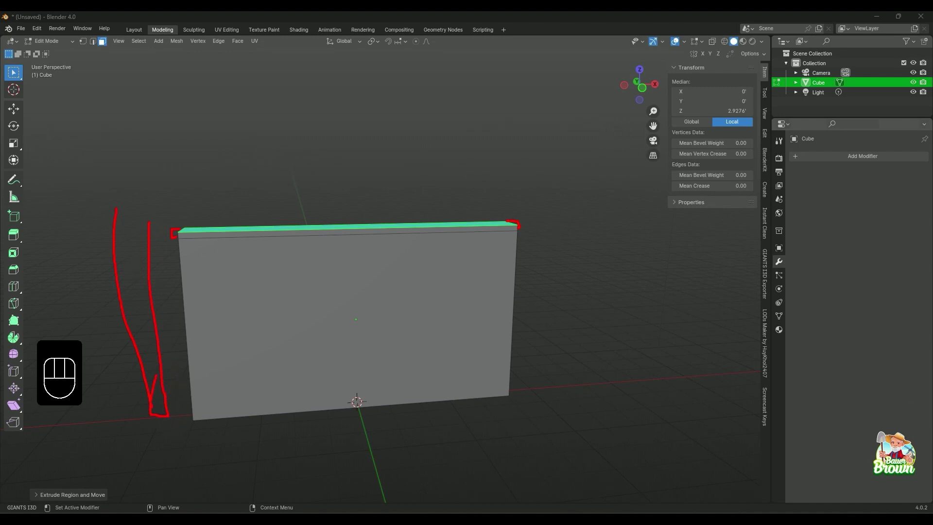
{"action": "key", "text": "Escape"}
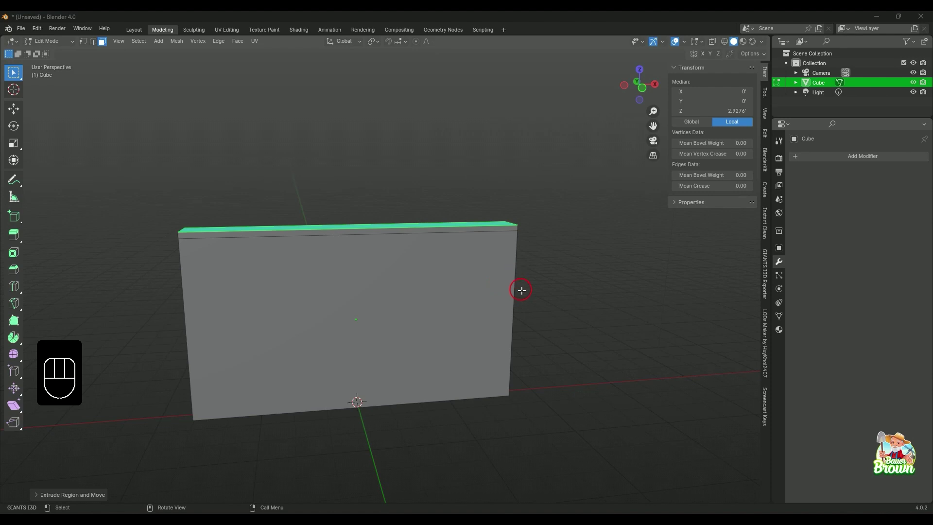
Pick narrow side faces of the extruded top strip, ending with only the face at the positive X end selected
{"action": "key", "text": "shift"}
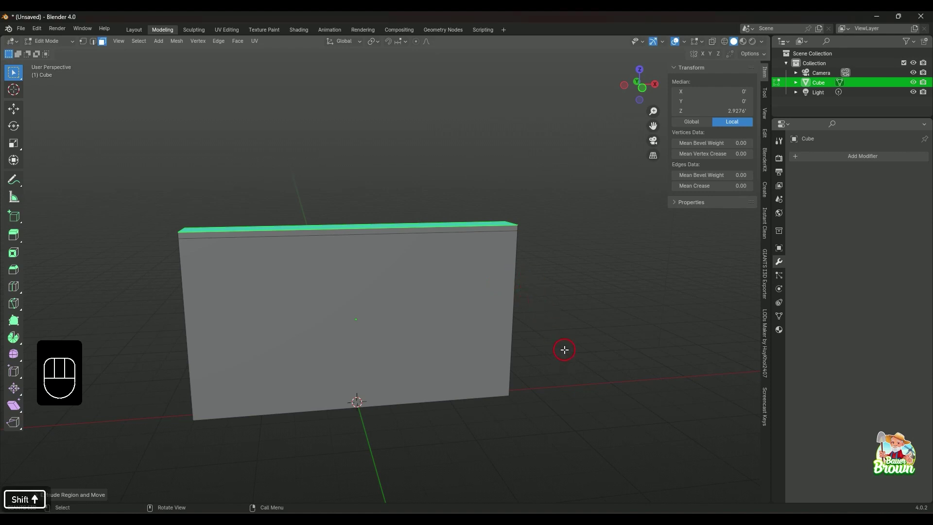
{"action": "middle_click_drag", "start_coordinate": [556, 333], "coordinate": [298, 333]}
{"action": "left_click", "coordinate": [326, 336]}
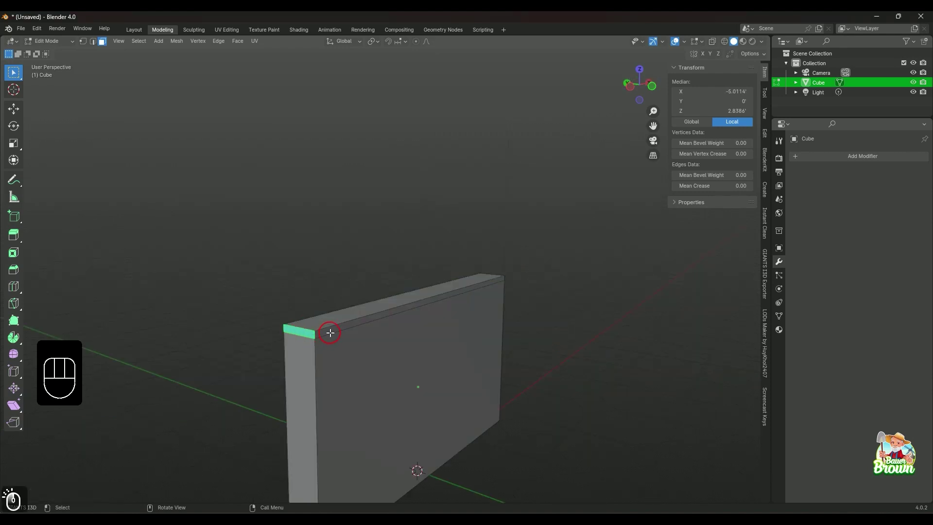
{"action": "key", "text": "shift"}
{"action": "middle_click_drag", "start_coordinate": [414, 337], "coordinate": [395, 351]}
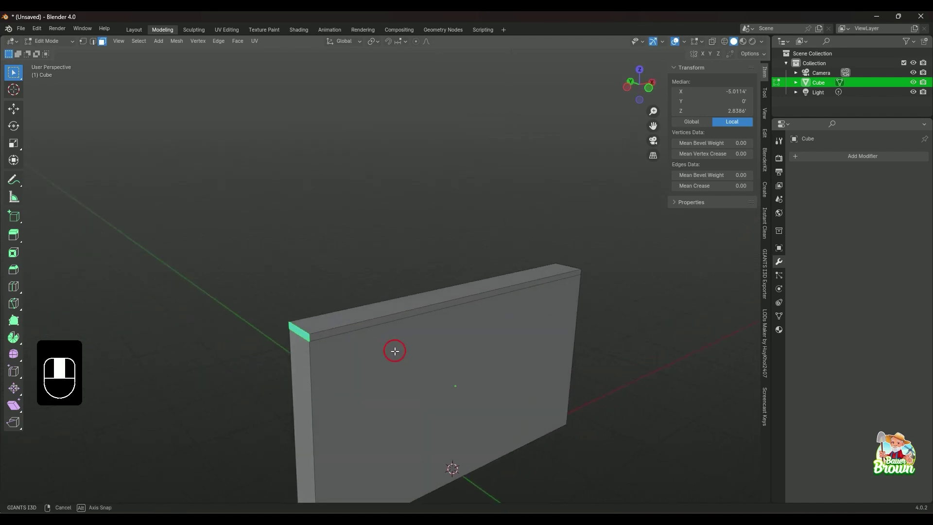
{"action": "left_click", "coordinate": [381, 319], "text": "shift"}
{"action": "middle_click_drag", "start_coordinate": [381, 318], "coordinate": [463, 352]}
{"action": "left_click", "coordinate": [454, 329]}
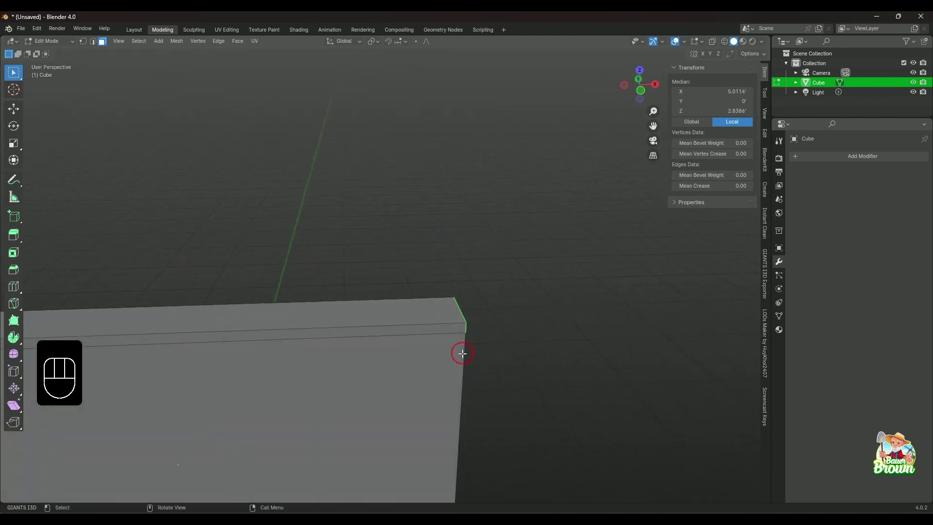
Select the long front face of the top strip and extrude it outward by about 0.09 ft
{"action": "left_click", "coordinate": [391, 331]}
{"action": "middle_click_drag", "start_coordinate": [392, 332], "coordinate": [431, 245]}
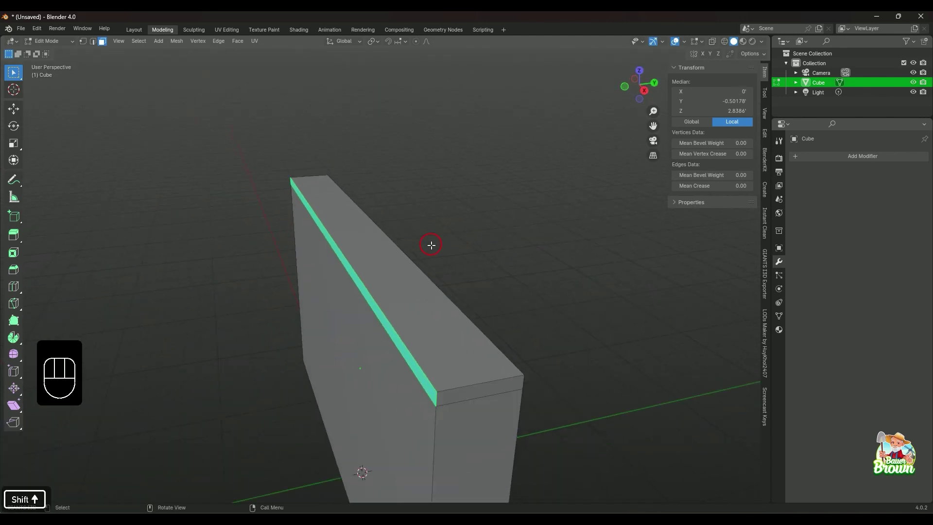
{"action": "scroll", "coordinate": [432, 271], "scroll_direction": "down", "scroll_amount": 1}
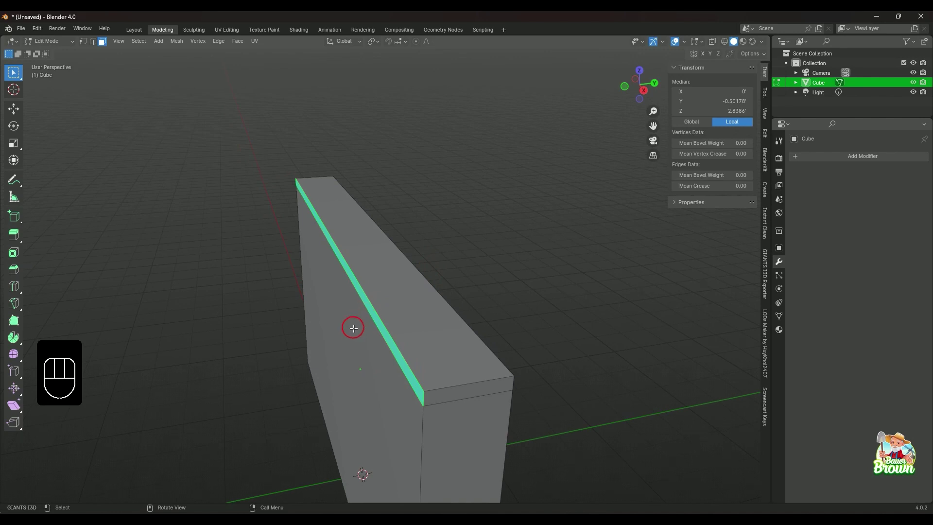
{"action": "key", "text": "e"}
{"action": "left_click", "coordinate": [345, 340]}
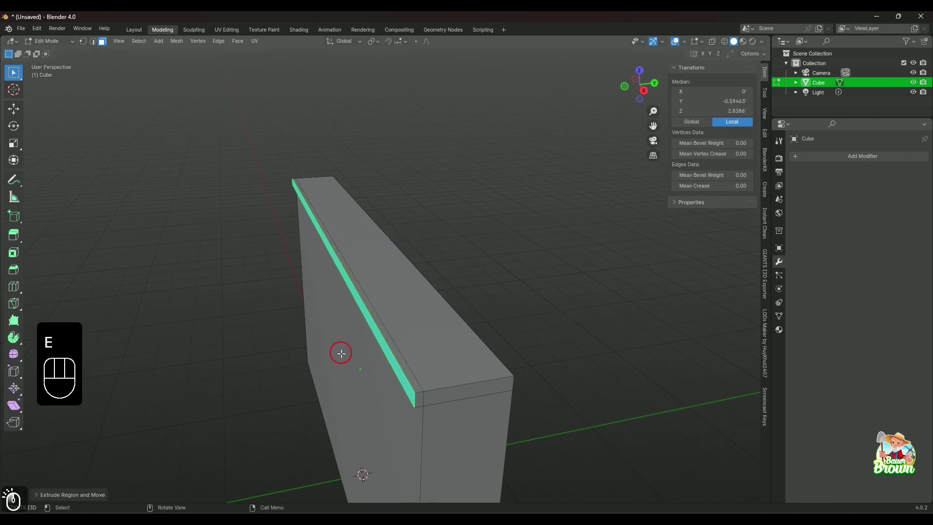
{"action": "middle_click_drag", "start_coordinate": [341, 353], "coordinate": [332, 329]}
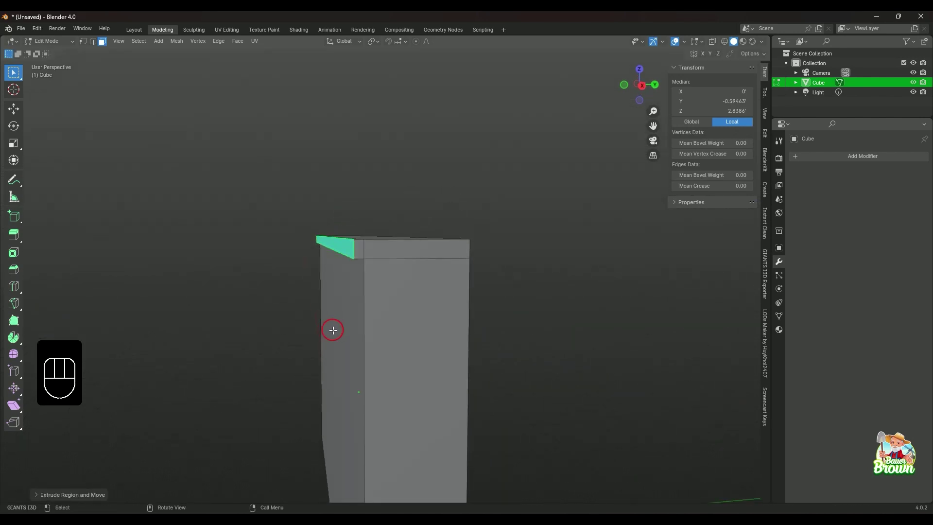
Set the Z move distance of the front strip face's extrusion to 0.09 ft
{"action": "left_click", "coordinate": [83, 493]}
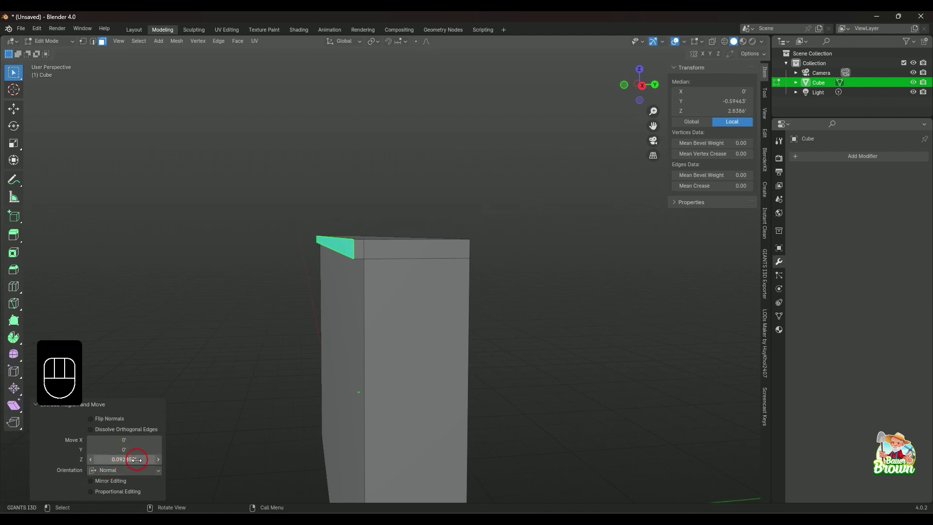
{"action": "mouse_move", "coordinate": [135, 461]}
{"action": "left_mouse_down"}
{"action": "mouse_move", "coordinate": [109, 463]}
{"action": "mouse_move", "coordinate": [117, 461]}
{"action": "left_mouse_up"}
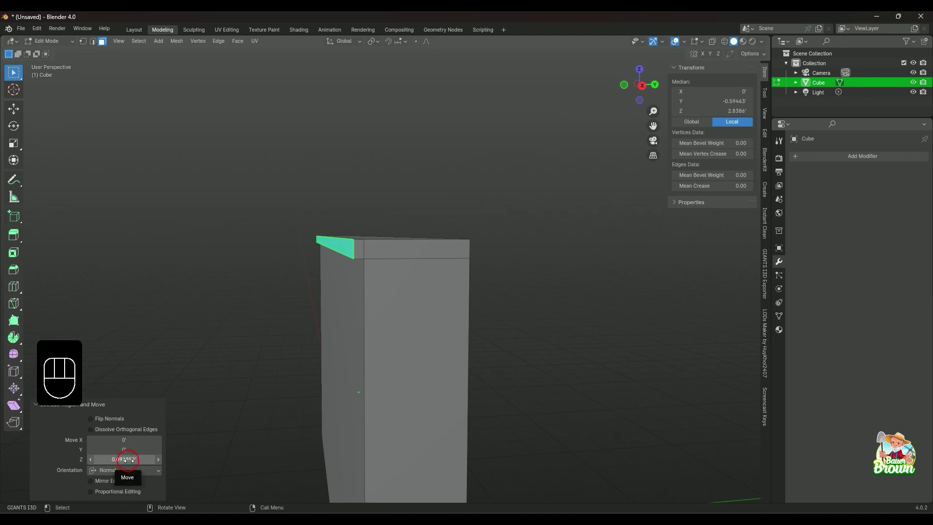
{"action": "left_click", "coordinate": [126, 459]}
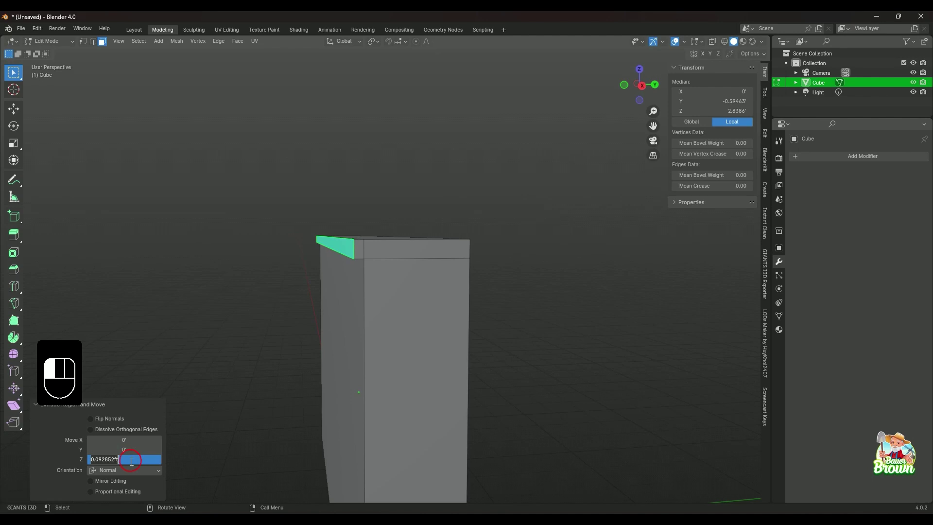
{"action": "double_click", "coordinate": [132, 460]}
{"action": "type", "text": ".09"}
{"action": "key", "text": "Return"}
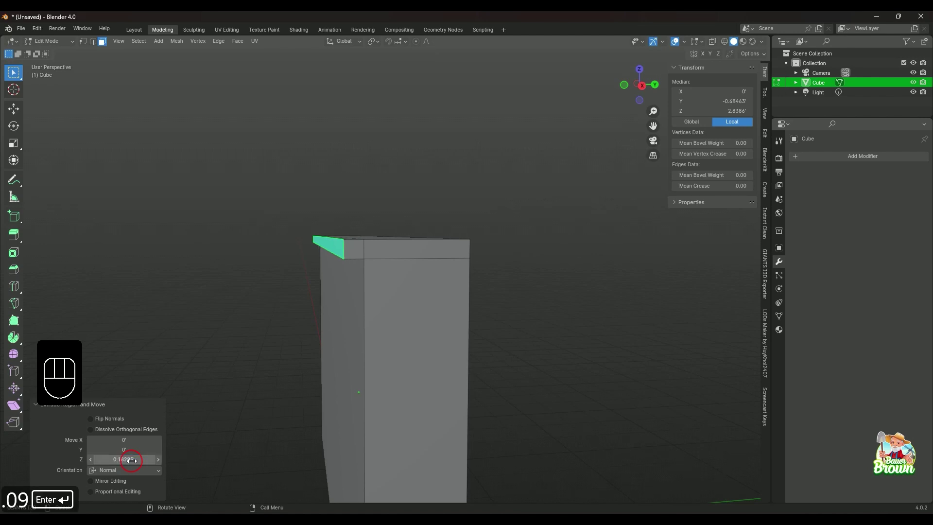
{"action": "middle_click_drag", "start_coordinate": [227, 271], "coordinate": [226, 281]}
{"action": "left_click", "coordinate": [118, 459]}
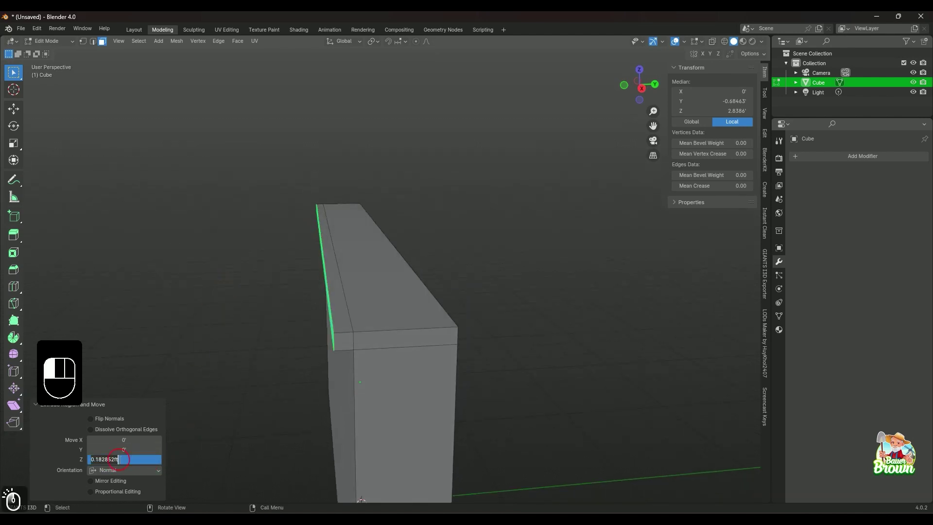
{"action": "type", "text": ".09"}
{"action": "key", "text": "Return"}
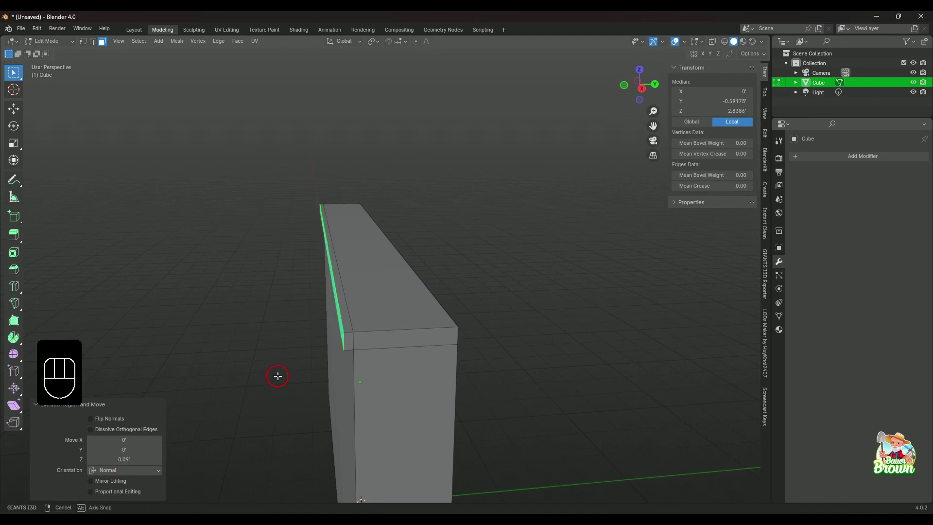
Undo the extrusion of the front strip face and the selection of that face
{"action": "middle_click_drag", "start_coordinate": [277, 375], "coordinate": [288, 340]}
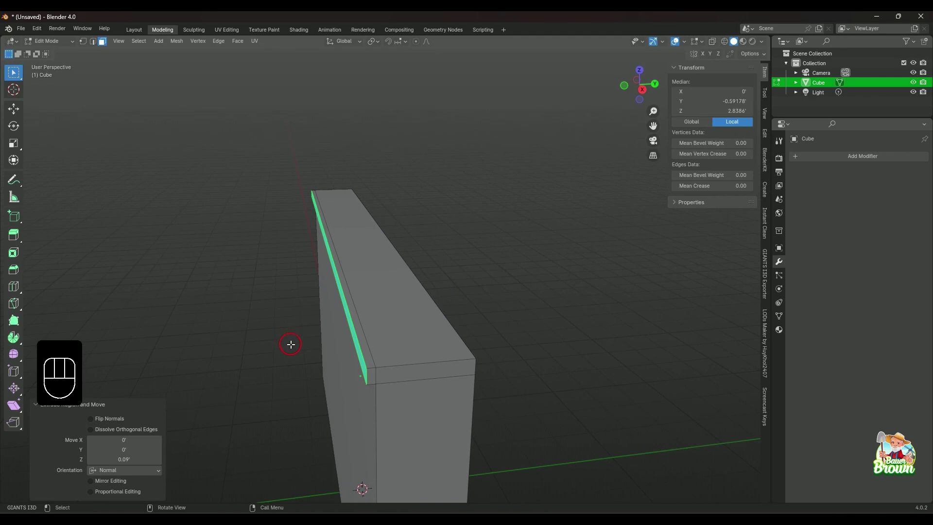
{"action": "key", "text": "ctrl+z"}
{"action": "key", "text": "ctrl+z"}
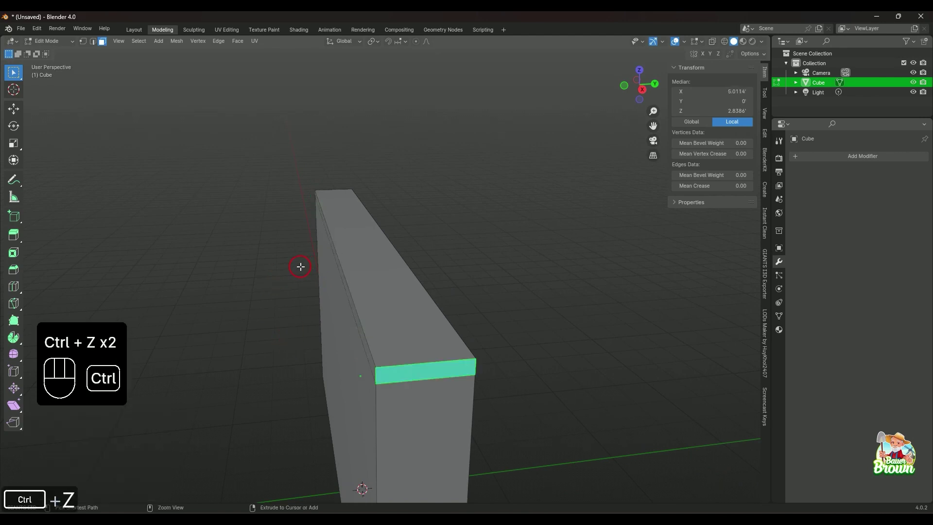
Add the top strip's long front and back faces and its negative X end face to the selection
{"action": "middle_click_drag", "start_coordinate": [301, 319], "coordinate": [439, 313]}
{"action": "left_click", "coordinate": [425, 327], "text": "shift"}
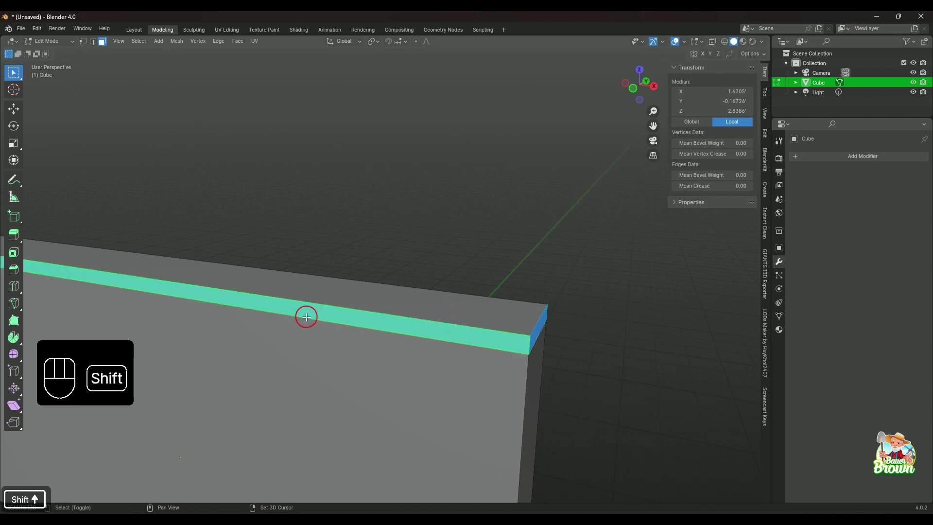
{"action": "middle_click_drag", "start_coordinate": [304, 317], "coordinate": [433, 336], "text": "shift"}
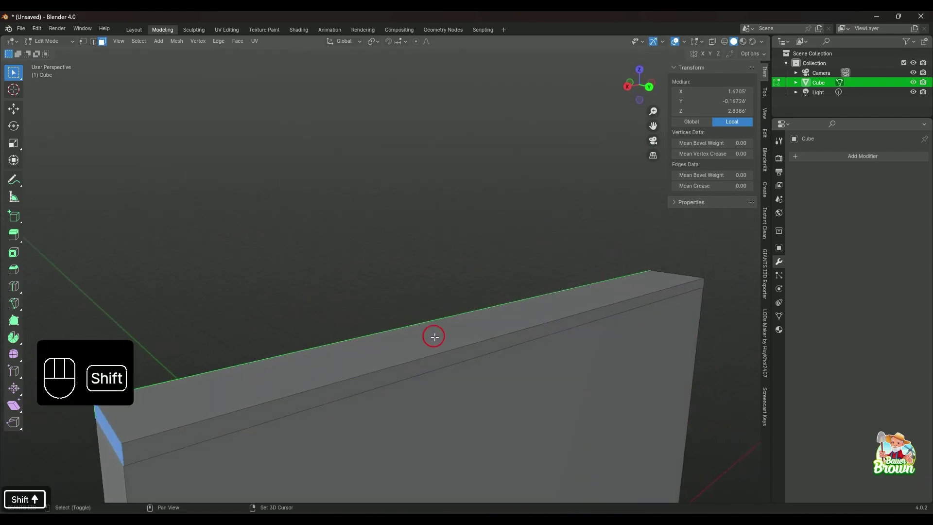
{"action": "left_click", "coordinate": [439, 365], "text": "shift"}
{"action": "middle_click_drag", "start_coordinate": [504, 364], "coordinate": [460, 385]}
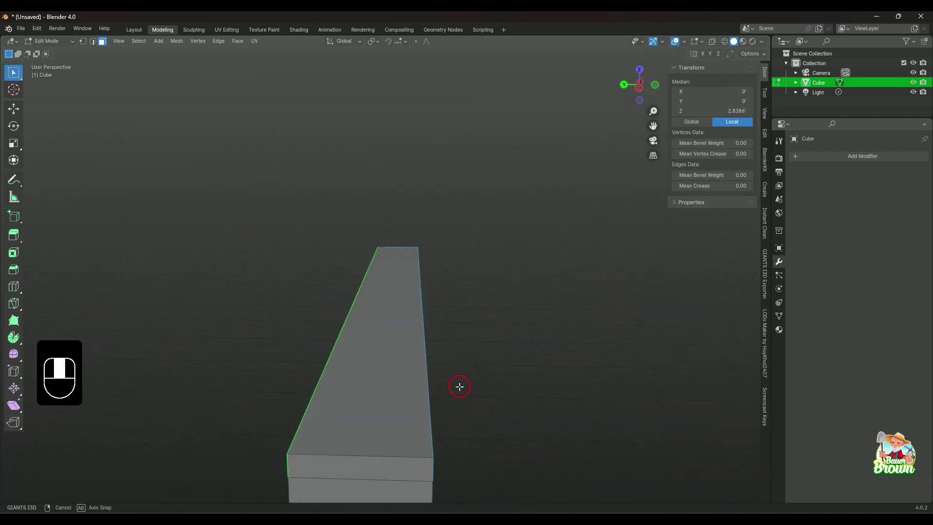
{"action": "left_click", "coordinate": [372, 466], "text": "shift"}
{"action": "middle_click_drag", "start_coordinate": [372, 466], "coordinate": [434, 385]}
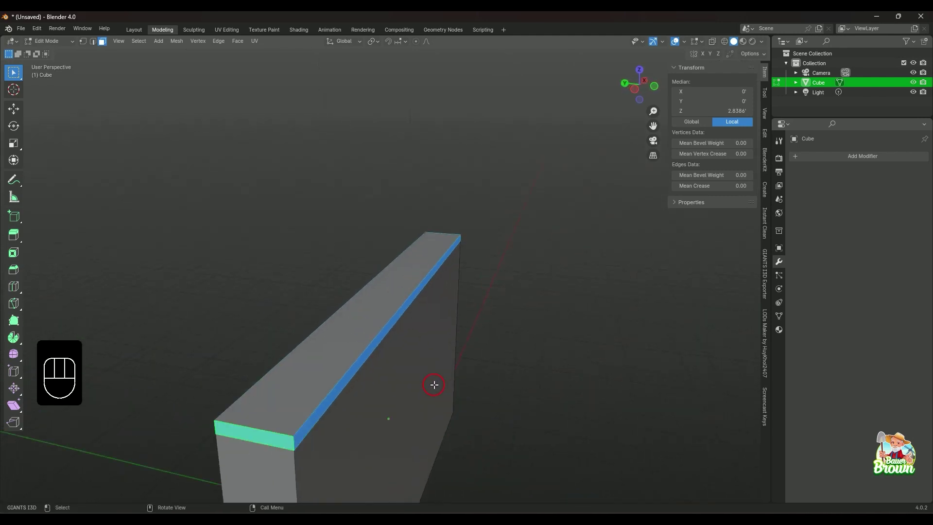
{"action": "middle_click_drag", "start_coordinate": [514, 351], "coordinate": [498, 373]}
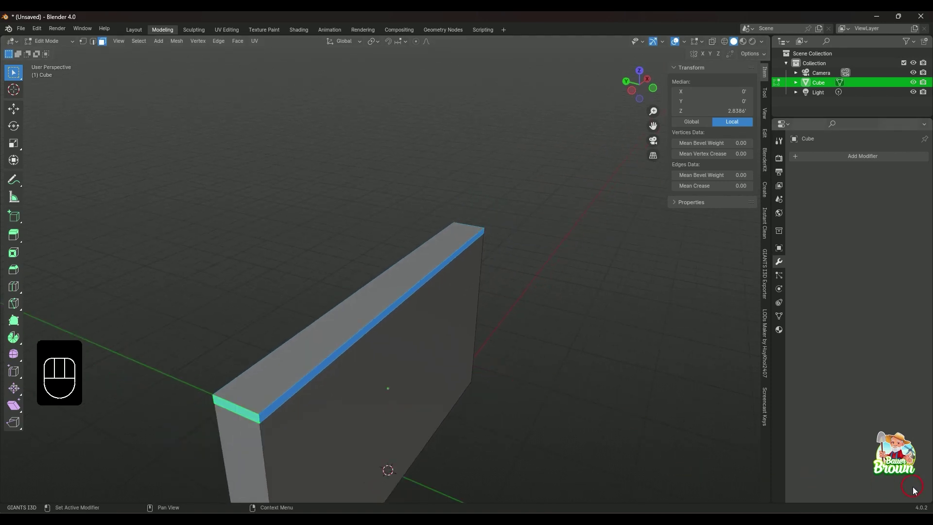
{"action": "left_click", "coordinate": [896, 499]}
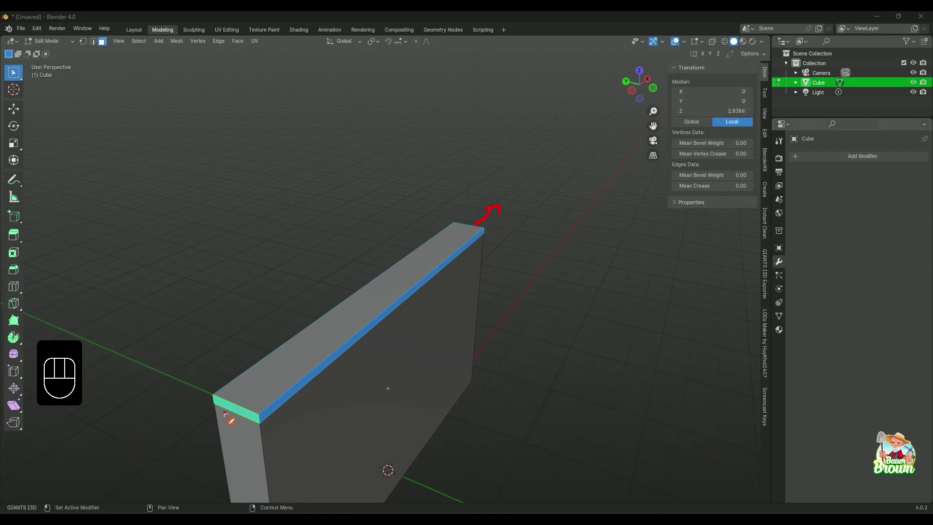
{"action": "left_click_drag", "start_coordinate": [207, 425], "coordinate": [220, 449]}
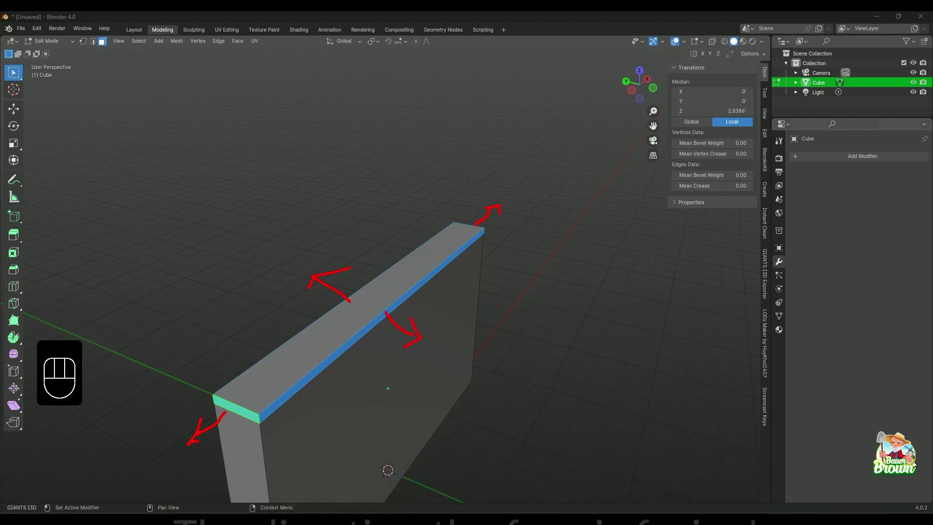
Extrude the top strip's selected side faces outward along their normals by about 0.165 ft
{"action": "key", "text": "Escape"}
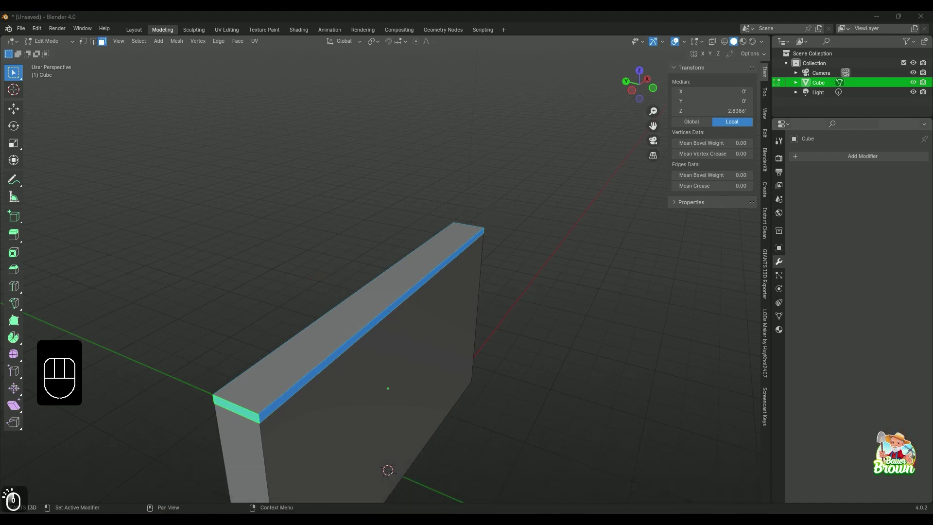
{"action": "key", "text": "alt"}
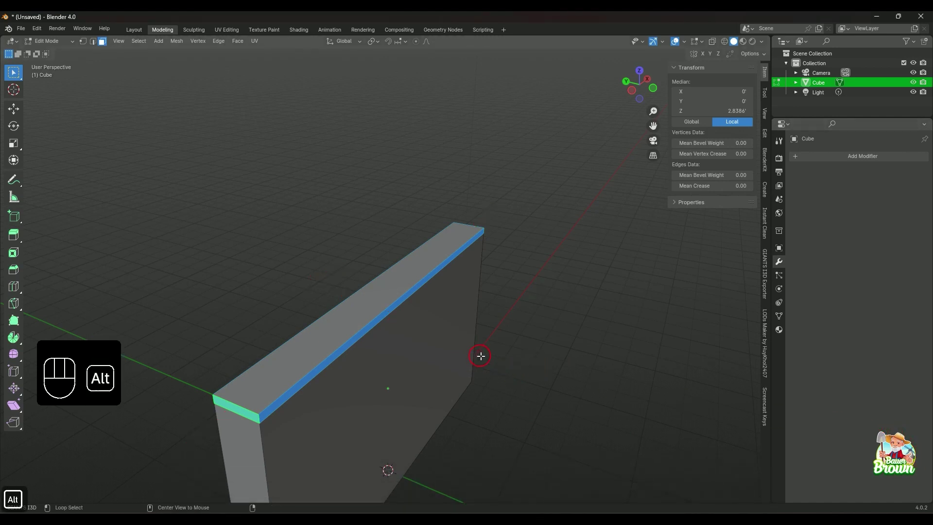
{"action": "mouse_move", "coordinate": [463, 373]}
{"action": "middle_mouse_down"}
{"action": "mouse_move", "coordinate": [437, 384]}
{"action": "mouse_move", "coordinate": [467, 358]}
{"action": "middle_mouse_up"}
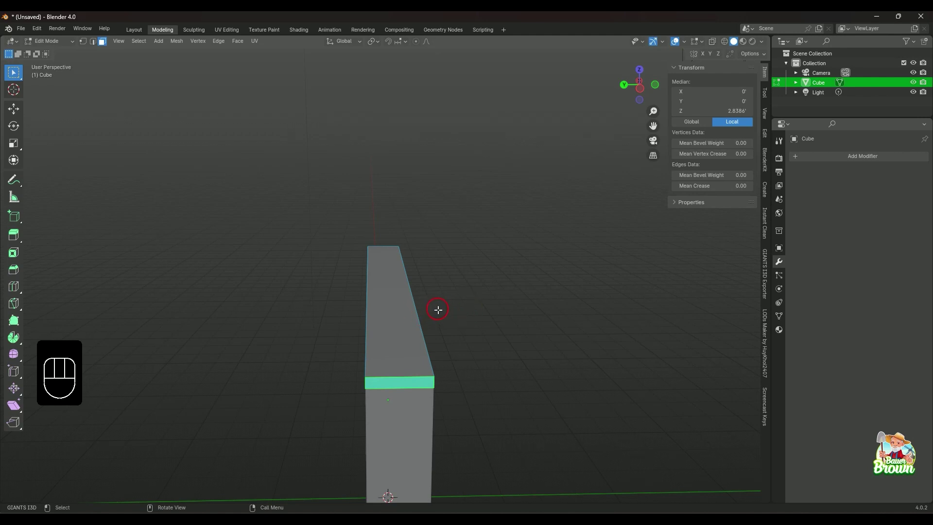
{"action": "mouse_move", "coordinate": [438, 309]}
{"action": "middle_mouse_down"}
{"action": "mouse_move", "coordinate": [431, 324]}
{"action": "mouse_move", "coordinate": [419, 311]}
{"action": "middle_mouse_up"}
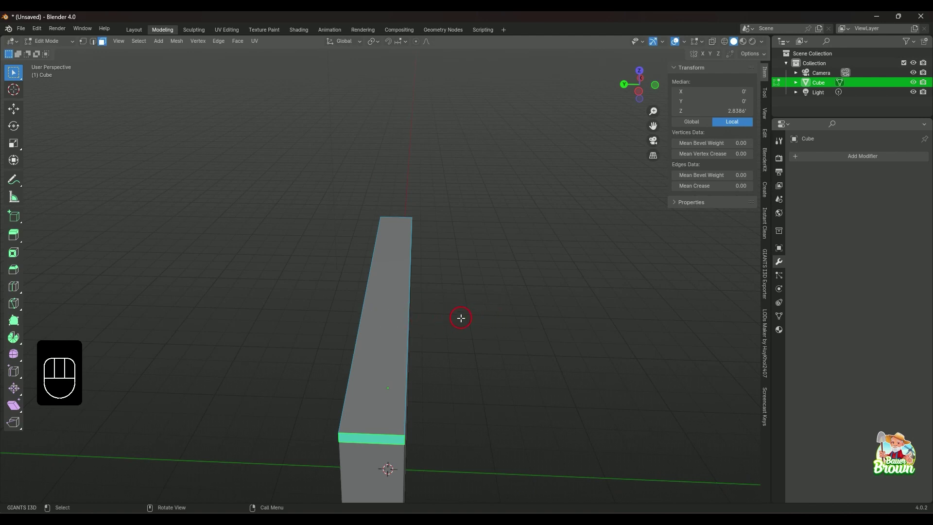
{"action": "mouse_move", "coordinate": [477, 339]}
{"action": "middle_mouse_down"}
{"action": "mouse_move", "coordinate": [408, 319]}
{"action": "mouse_move", "coordinate": [439, 341]}
{"action": "mouse_move", "coordinate": [489, 328]}
{"action": "middle_mouse_up"}
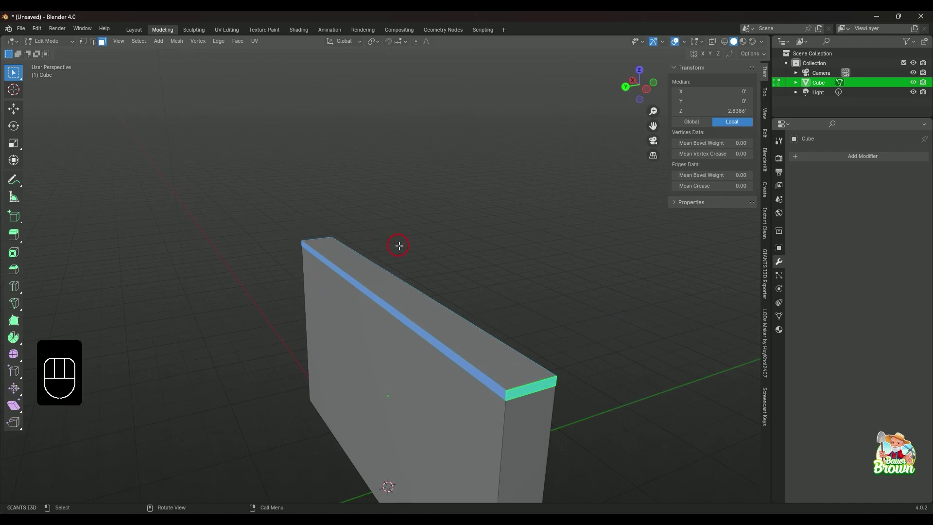
{"action": "middle_click_drag", "start_coordinate": [399, 246], "coordinate": [420, 327]}
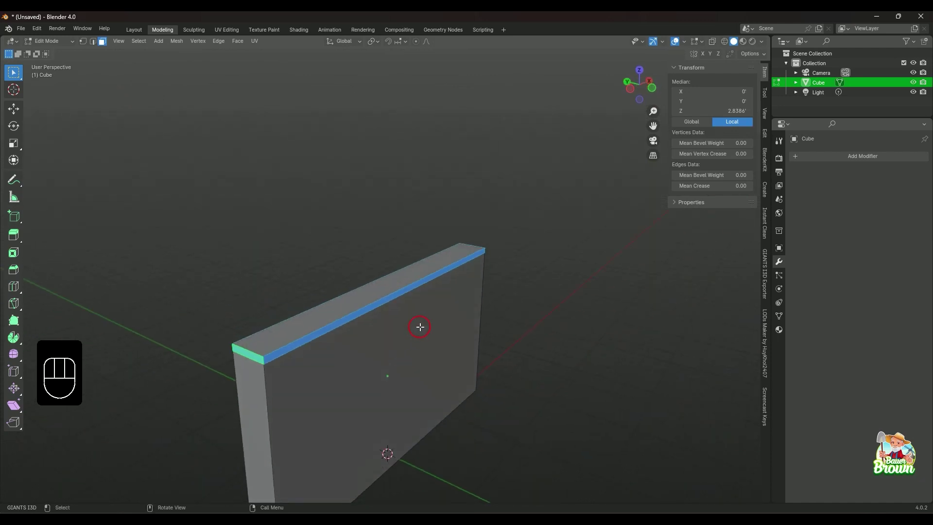
{"action": "right_click", "coordinate": [442, 307]}
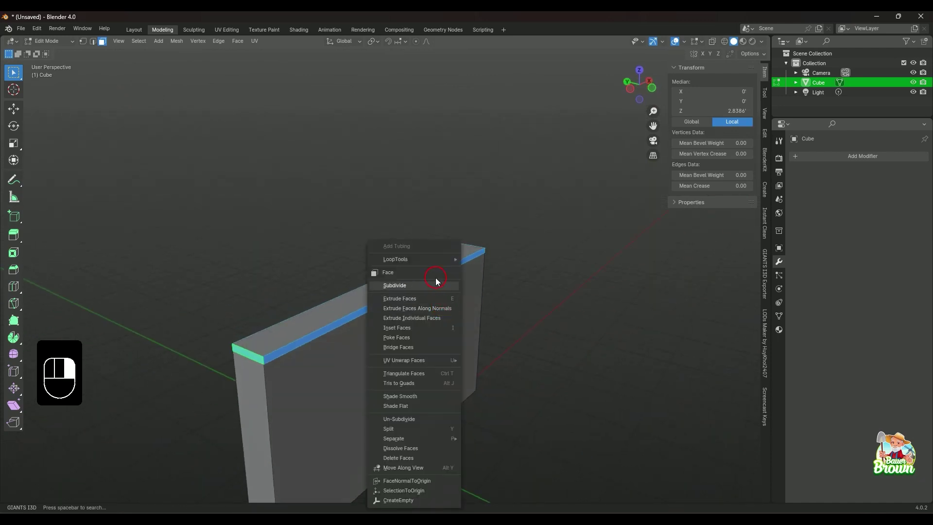
{"action": "left_click", "coordinate": [430, 309]}
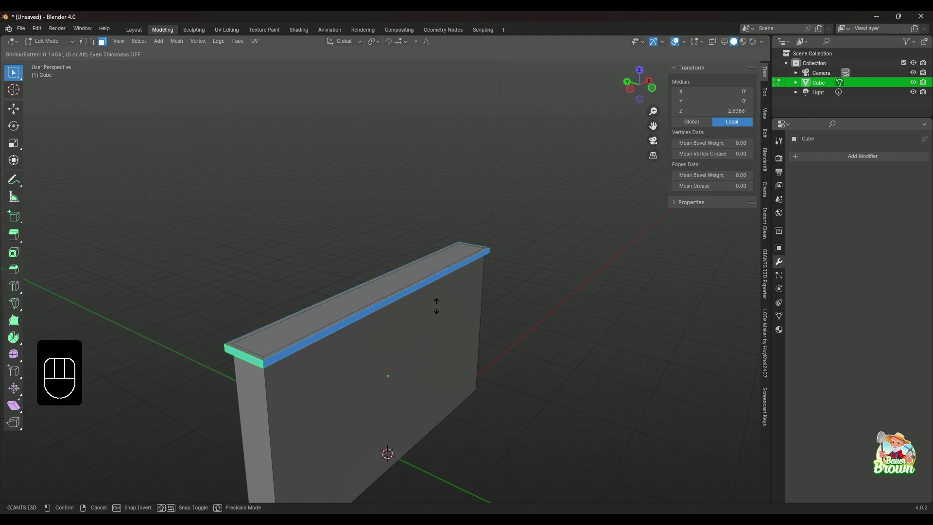
{"action": "left_click", "coordinate": [436, 306]}
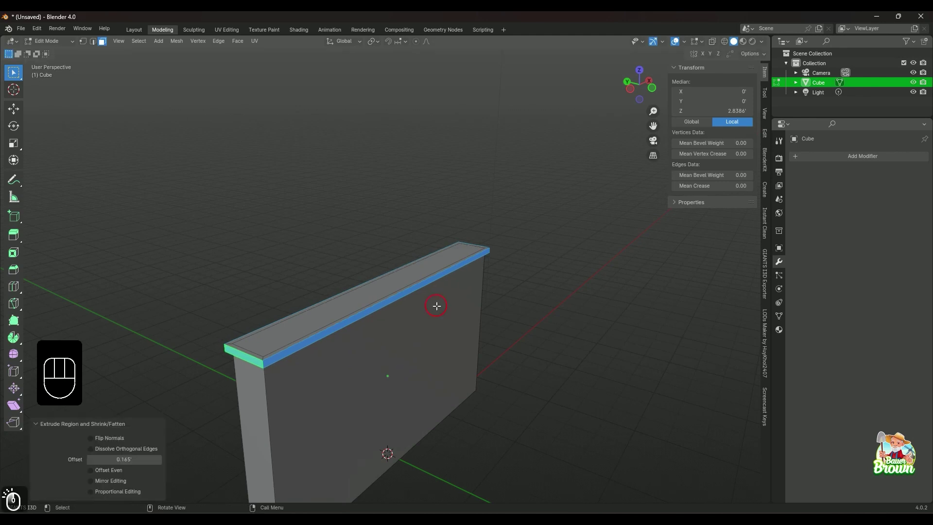
Clear the face selection and examine the overhanging cap from above and from the sides
{"action": "middle_click_drag", "start_coordinate": [435, 306], "coordinate": [460, 392]}
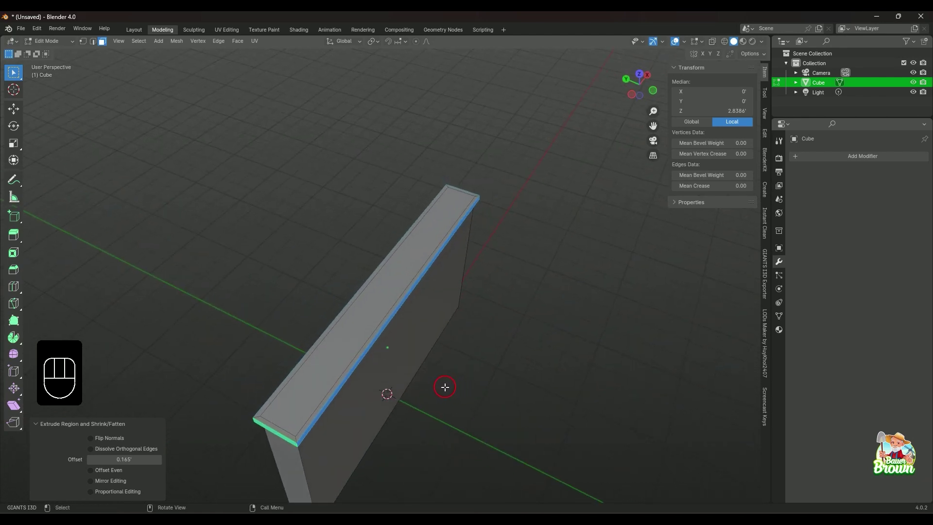
{"action": "middle_click_drag", "start_coordinate": [444, 393], "coordinate": [483, 389]}
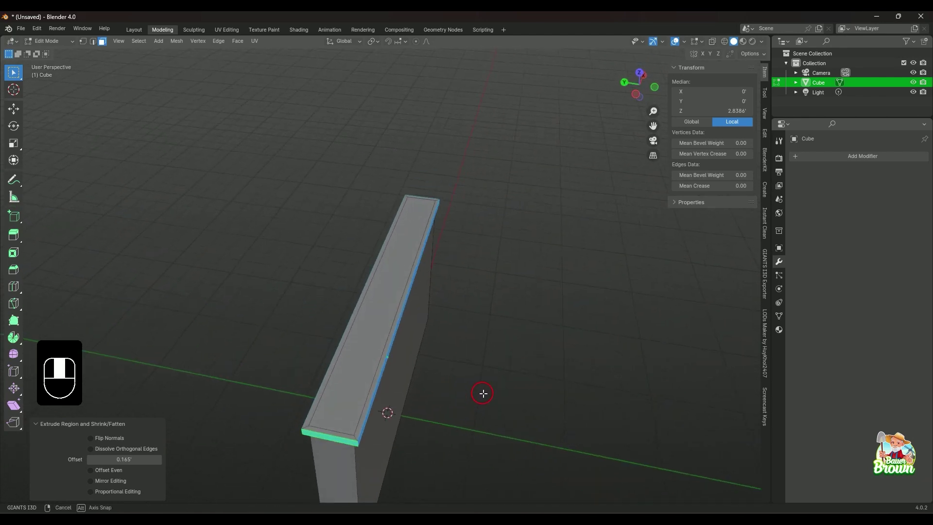
{"action": "middle_click_drag", "start_coordinate": [435, 418], "coordinate": [424, 450]}
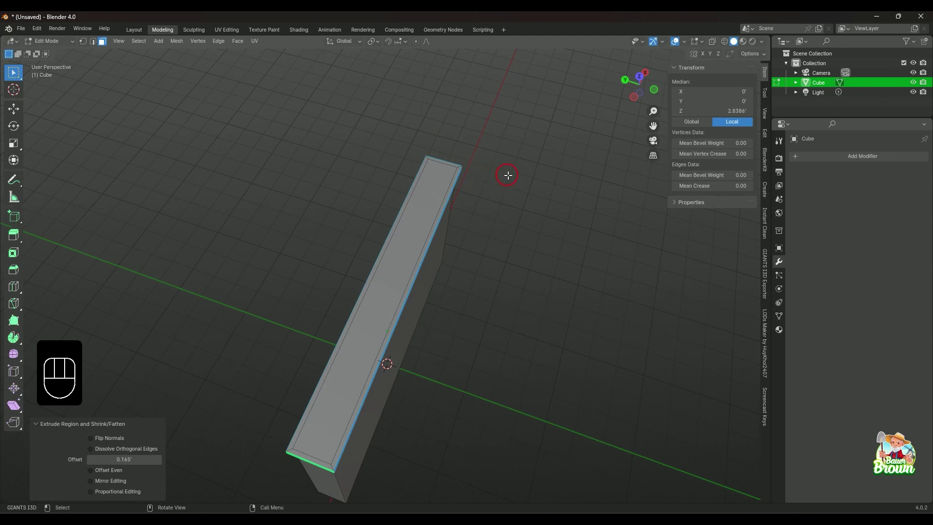
{"action": "middle_click_drag", "start_coordinate": [435, 355], "coordinate": [429, 340]}
{"action": "middle_click_drag", "start_coordinate": [387, 366], "coordinate": [420, 316]}
{"action": "left_click", "coordinate": [379, 225]}
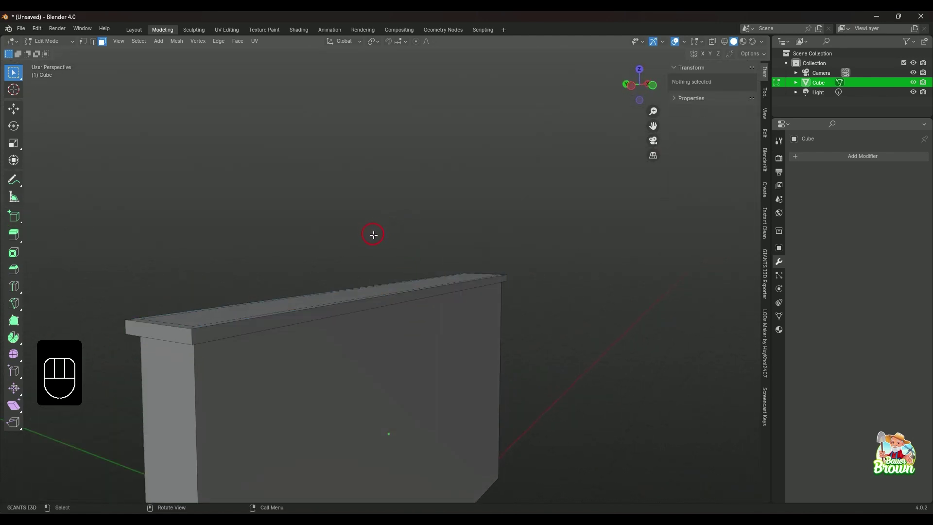
{"action": "middle_click_drag", "start_coordinate": [373, 234], "coordinate": [446, 339]}
{"action": "middle_click_drag", "start_coordinate": [405, 264], "coordinate": [421, 333]}
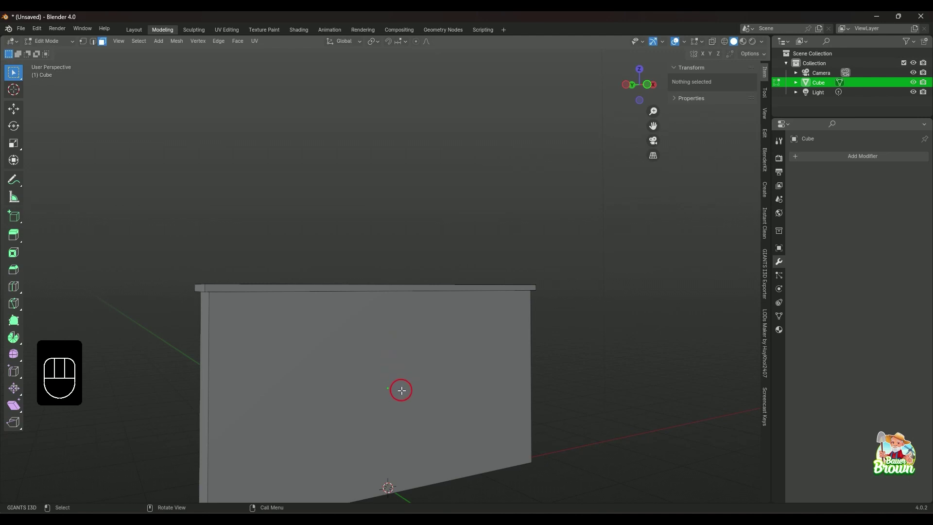
Add a single horizontal loop cut around the wall near its base at a slide factor of about 0.8, and clear the selection
{"action": "middle_click_drag", "start_coordinate": [401, 391], "coordinate": [410, 406]}
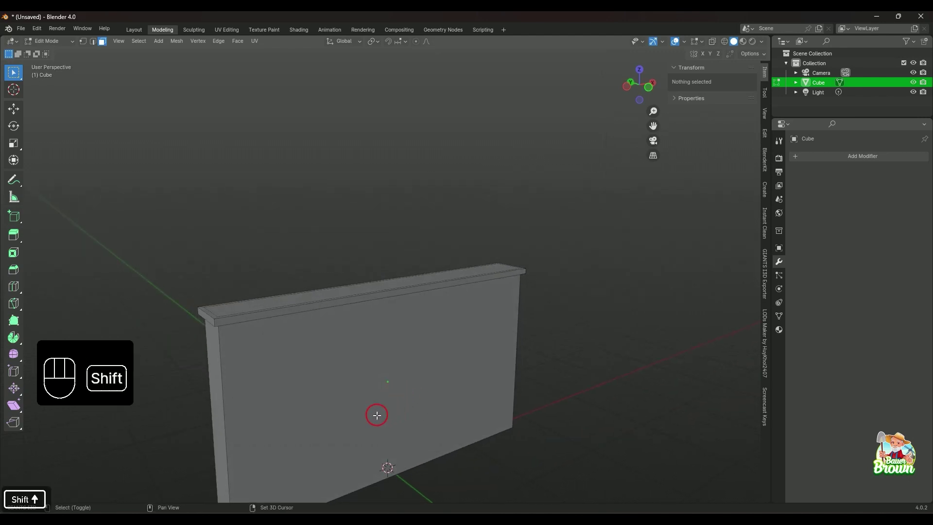
{"action": "middle_click_drag", "start_coordinate": [377, 414], "coordinate": [366, 348]}
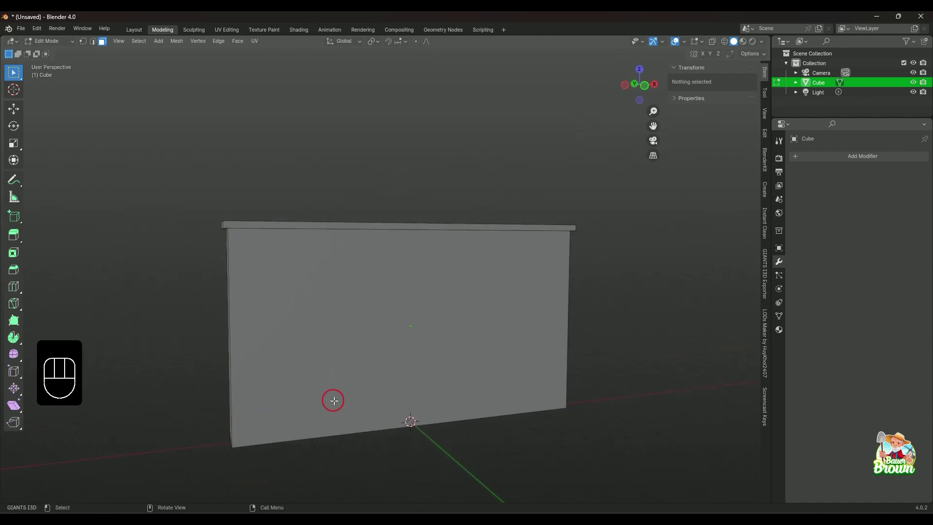
{"action": "mouse_move", "coordinate": [308, 405]}
{"action": "middle_mouse_down"}
{"action": "mouse_move", "coordinate": [328, 400]}
{"action": "mouse_move", "coordinate": [321, 403]}
{"action": "middle_mouse_up"}
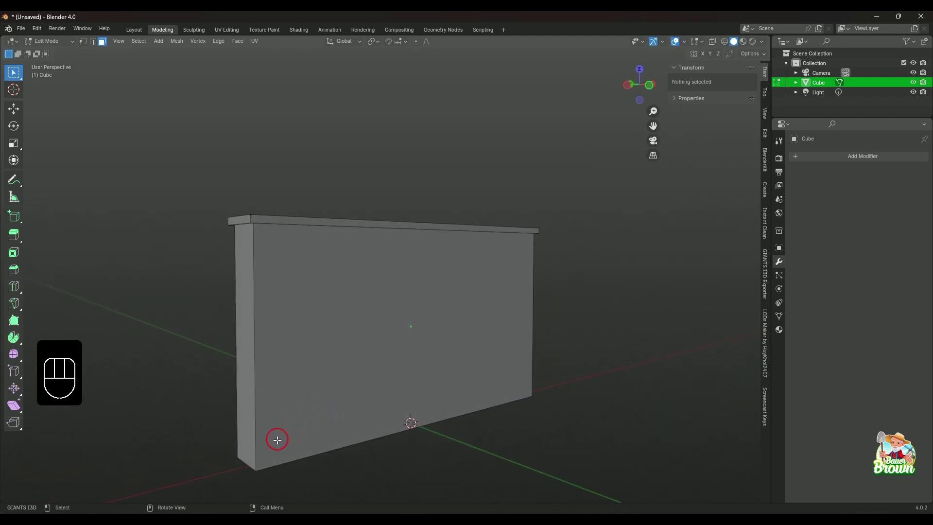
{"action": "key", "text": "ctrl+r"}
{"action": "left_click", "coordinate": [256, 438]}
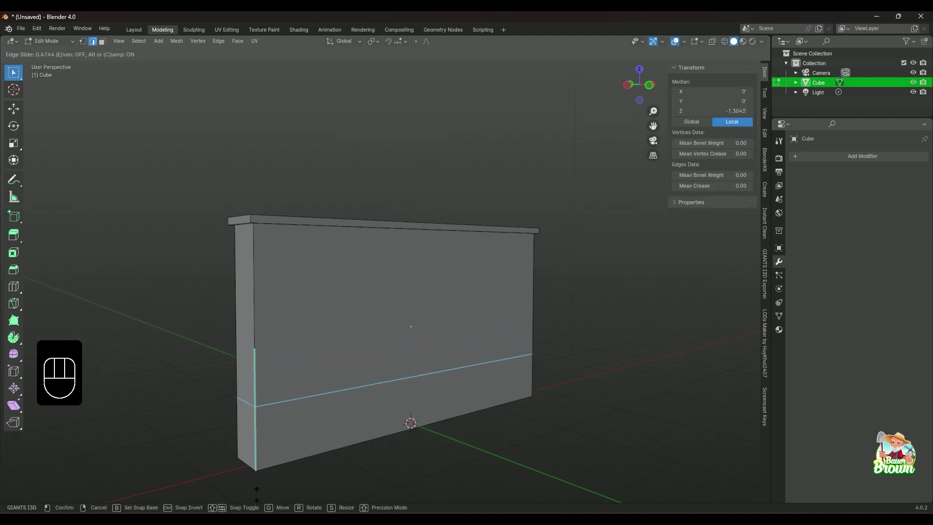
{"action": "left_click", "coordinate": [265, 81]}
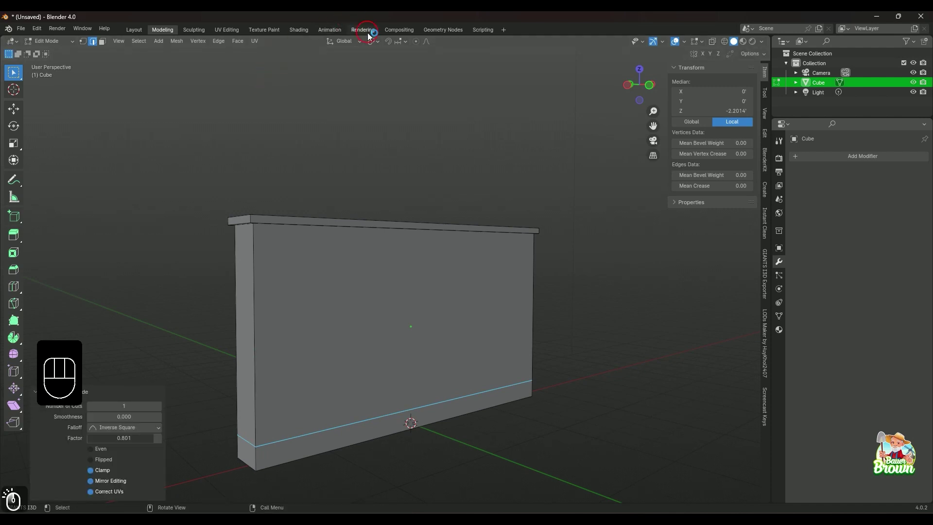
{"action": "middle_click_drag", "start_coordinate": [322, 160], "coordinate": [408, 177]}
{"action": "scroll", "coordinate": [408, 177], "scroll_direction": "down", "scroll_amount": 3}
{"action": "middle_click_drag", "start_coordinate": [480, 276], "coordinate": [452, 293]}
{"action": "left_click", "coordinate": [479, 210]}
Select the upper and lower outer edge loops around the overhanging cap
{"action": "middle_click_drag", "start_coordinate": [505, 257], "coordinate": [465, 227]}
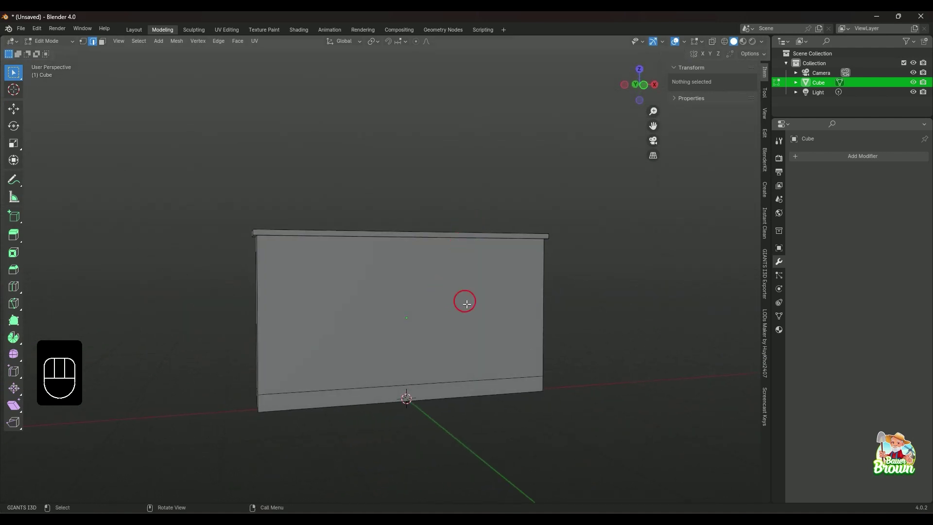
{"action": "middle_click_drag", "start_coordinate": [481, 329], "coordinate": [454, 325]}
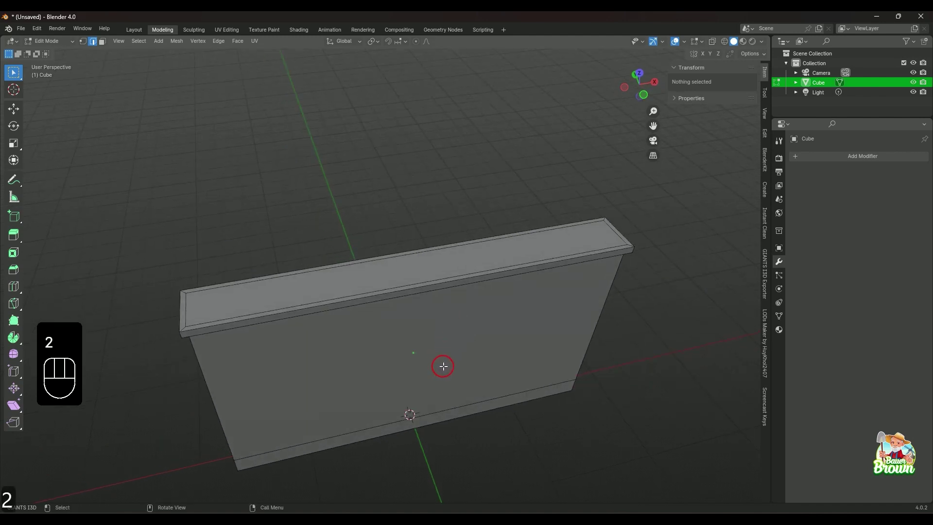
{"action": "middle_click_drag", "start_coordinate": [442, 364], "coordinate": [374, 293]}
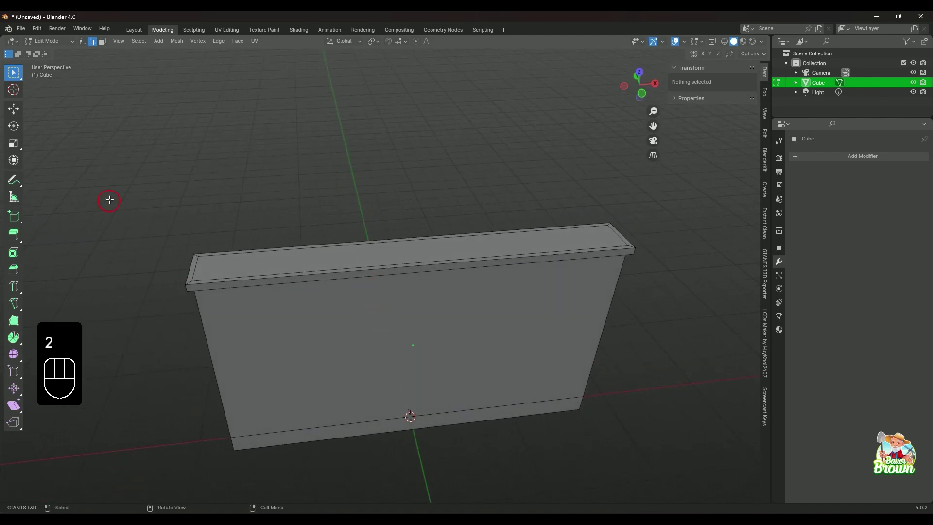
{"action": "left_click", "coordinate": [286, 277], "text": "alt"}
{"action": "middle_click_drag", "start_coordinate": [296, 316], "coordinate": [382, 319]}
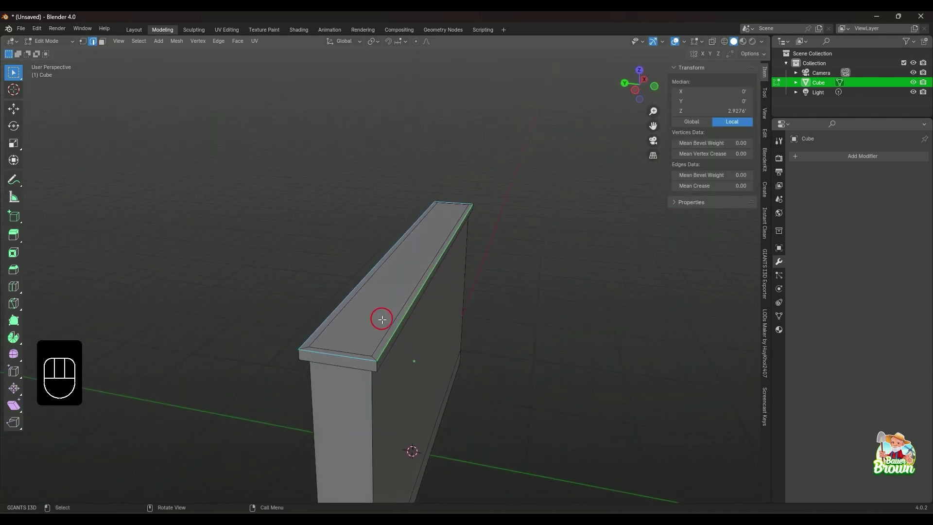
{"action": "middle_click_drag", "start_coordinate": [445, 343], "coordinate": [396, 323]}
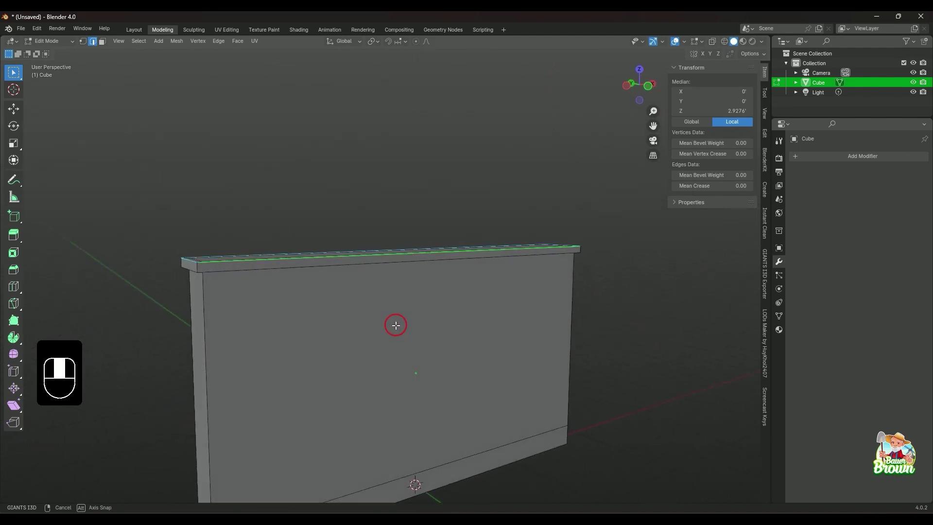
{"action": "left_click", "coordinate": [287, 268], "text": "alt+shift"}
{"action": "middle_click_drag", "start_coordinate": [285, 266], "coordinate": [316, 329]}
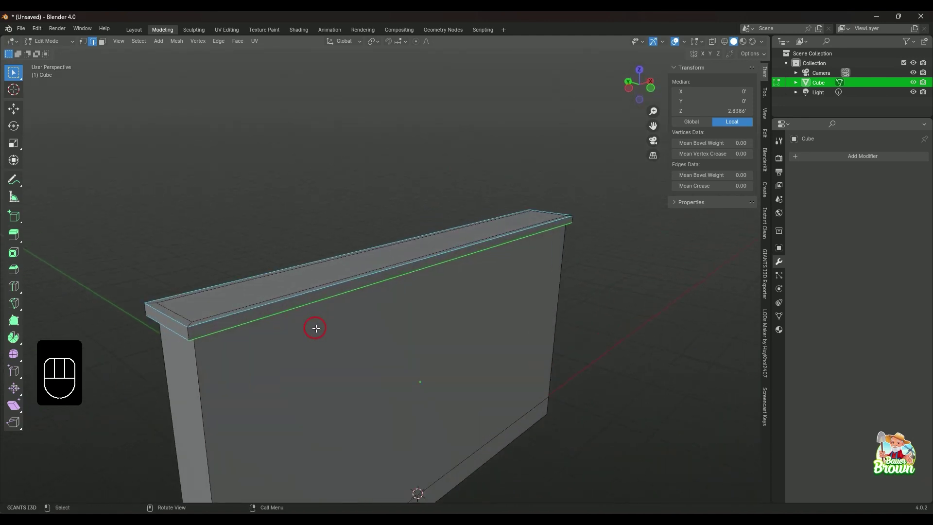
Bevel the cap's selected edge loops with 2 segments, Clamp Overlap on and a width of about 0.424 ft, and clear the selection
{"action": "key", "text": "ctrl+b"}
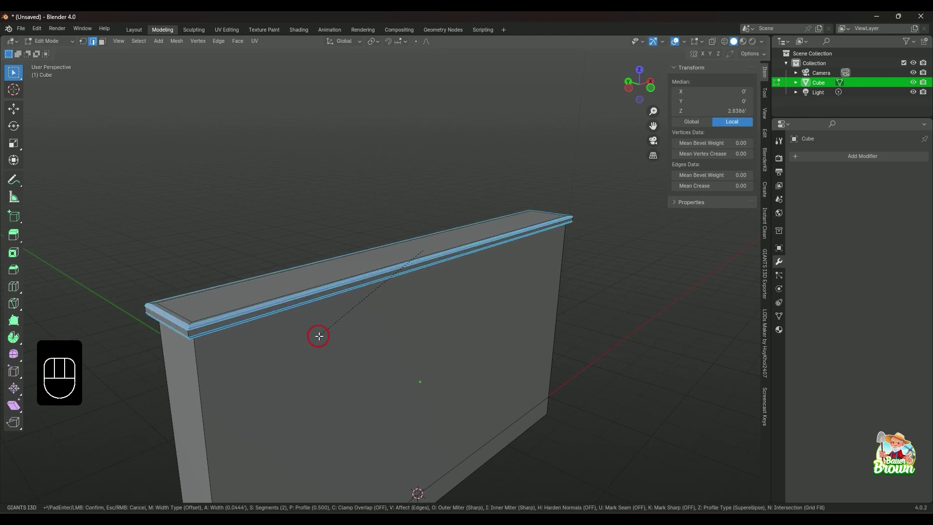
{"action": "key", "text": "c"}
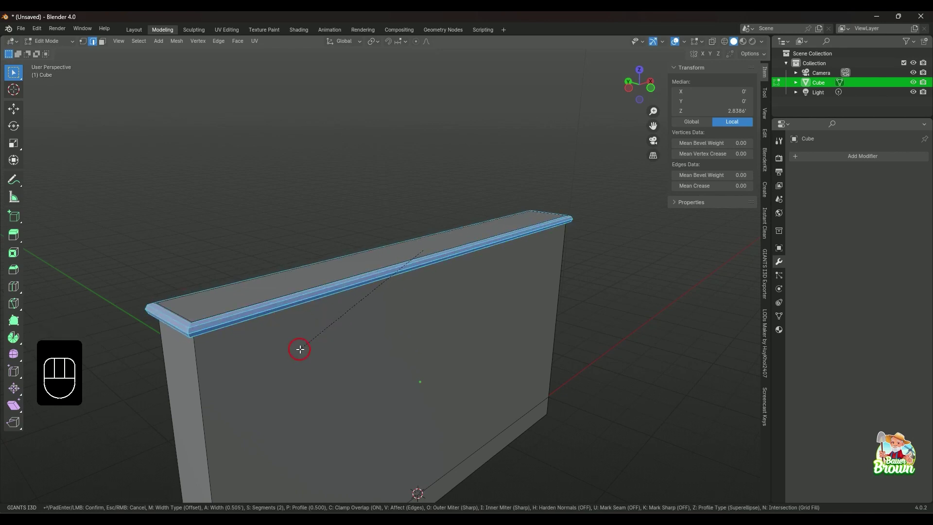
{"action": "left_click", "coordinate": [303, 348]}
{"action": "middle_click_drag", "start_coordinate": [303, 347], "coordinate": [374, 233]}
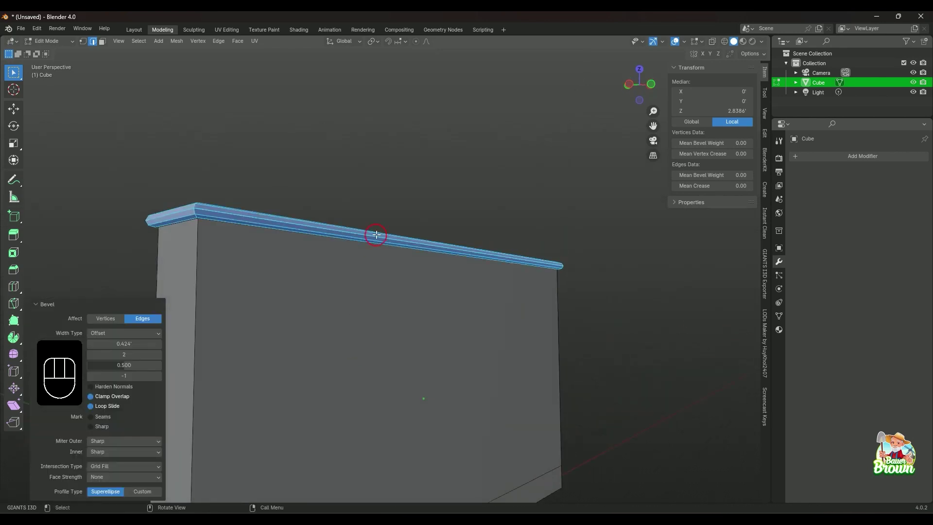
{"action": "left_click", "coordinate": [380, 180]}
Examine the wall's bevelled cap and the edge loop near its base from several angles
{"action": "middle_click_drag", "start_coordinate": [379, 180], "coordinate": [400, 281]}
{"action": "scroll", "coordinate": [389, 291], "scroll_direction": "up", "scroll_amount": 3}
{"action": "scroll", "coordinate": [374, 317], "scroll_direction": "down", "scroll_amount": 4}
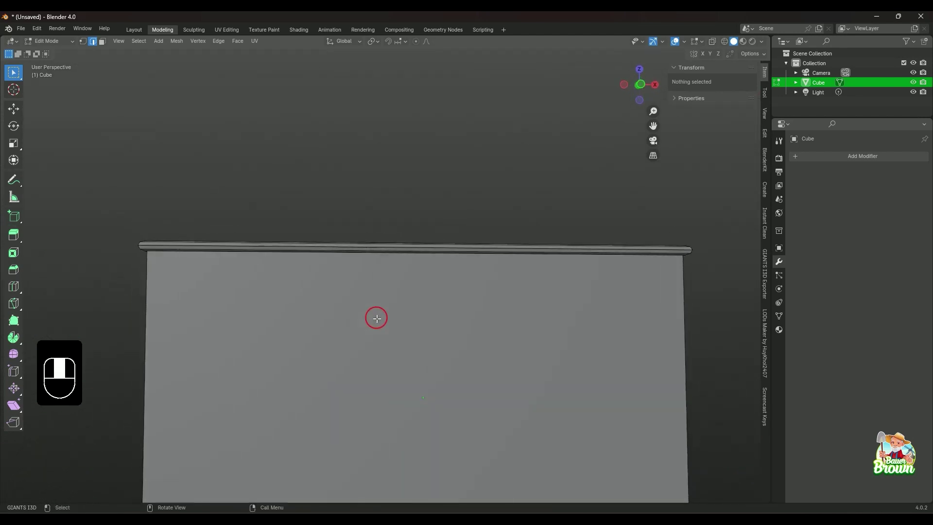
{"action": "middle_click_drag", "start_coordinate": [449, 339], "coordinate": [478, 360]}
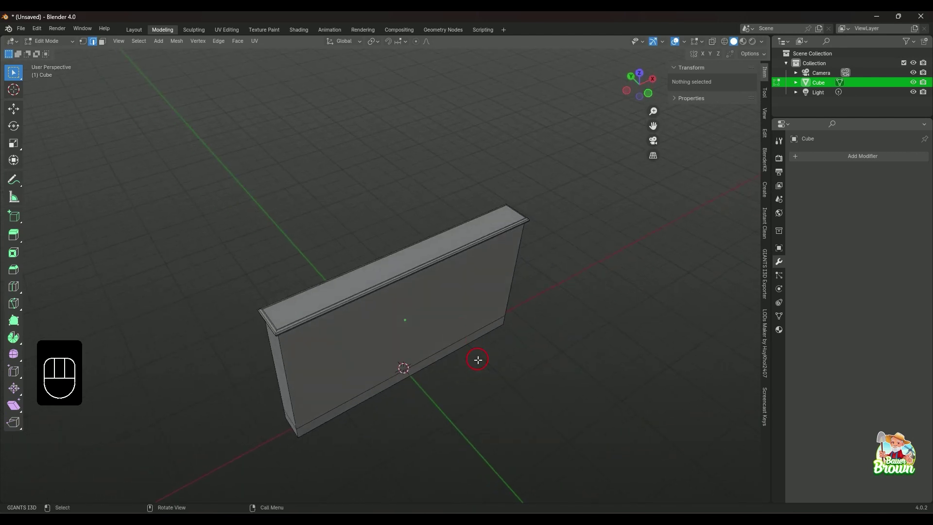
{"action": "middle_click_drag", "start_coordinate": [426, 333], "coordinate": [406, 318]}
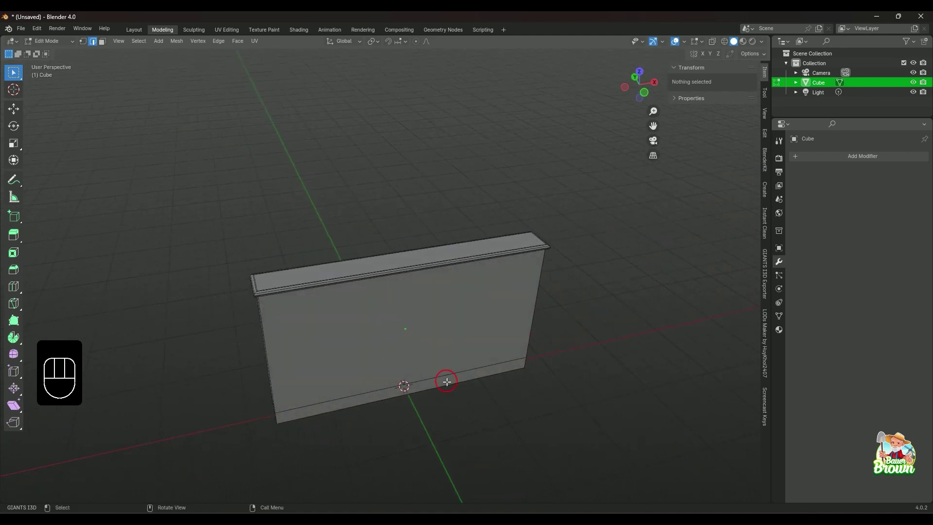
{"action": "middle_click_drag", "start_coordinate": [444, 381], "coordinate": [469, 322]}
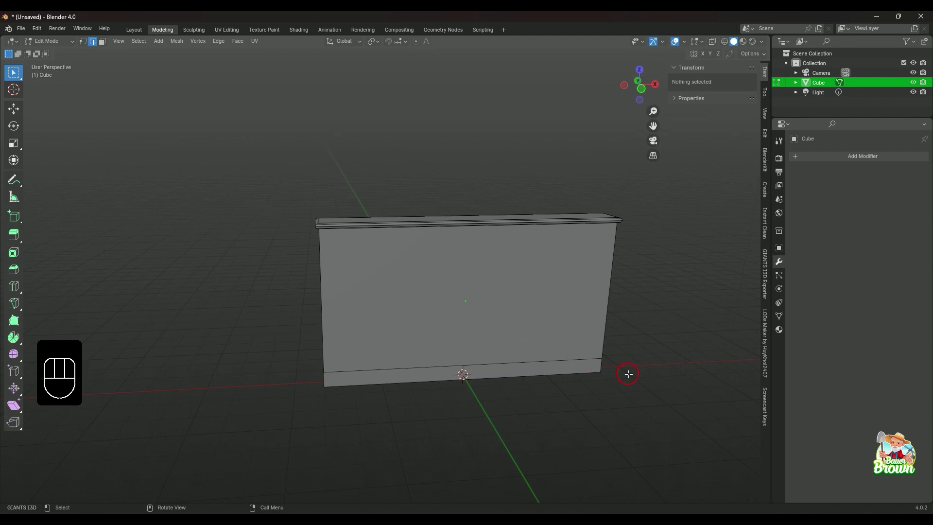
{"action": "middle_click_drag", "start_coordinate": [627, 375], "coordinate": [612, 352]}
{"action": "middle_click_drag", "start_coordinate": [424, 311], "coordinate": [467, 296]}
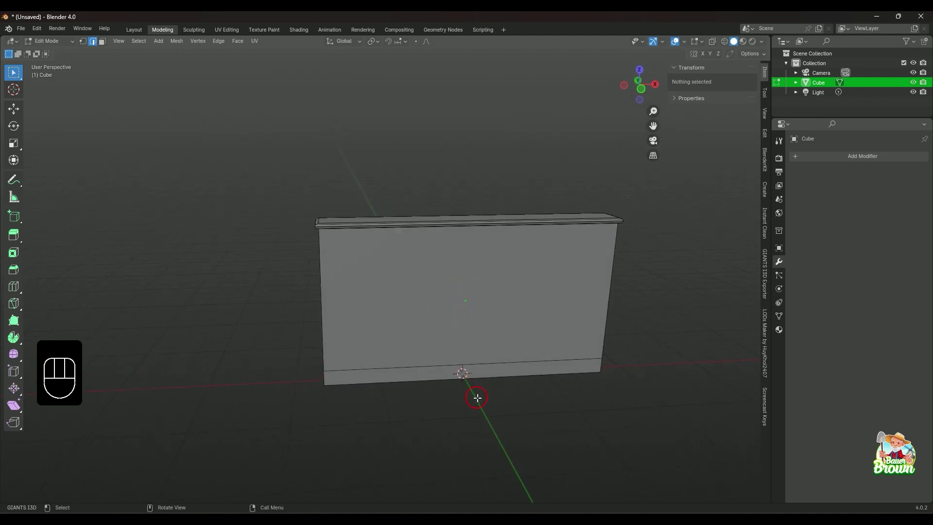
{"action": "middle_click_drag", "start_coordinate": [474, 346], "coordinate": [481, 380]}
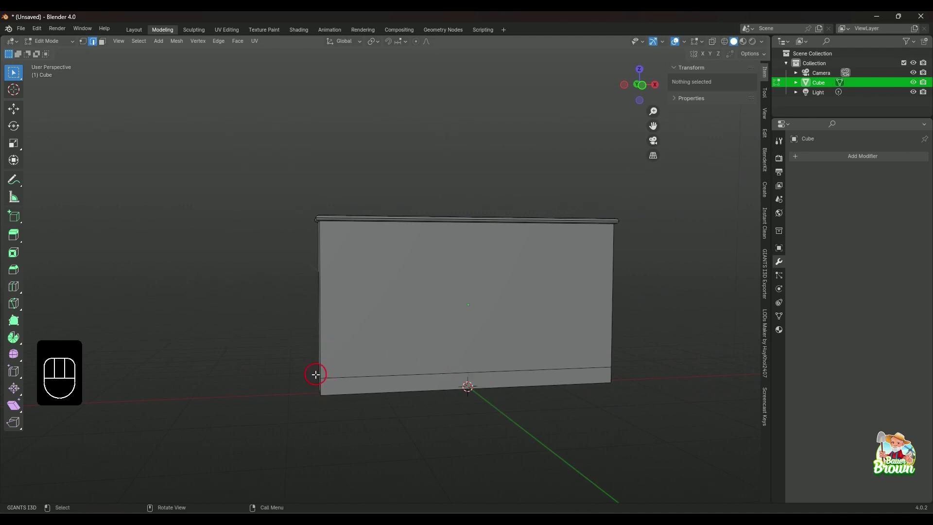
{"action": "middle_click_drag", "start_coordinate": [315, 375], "coordinate": [394, 398]}
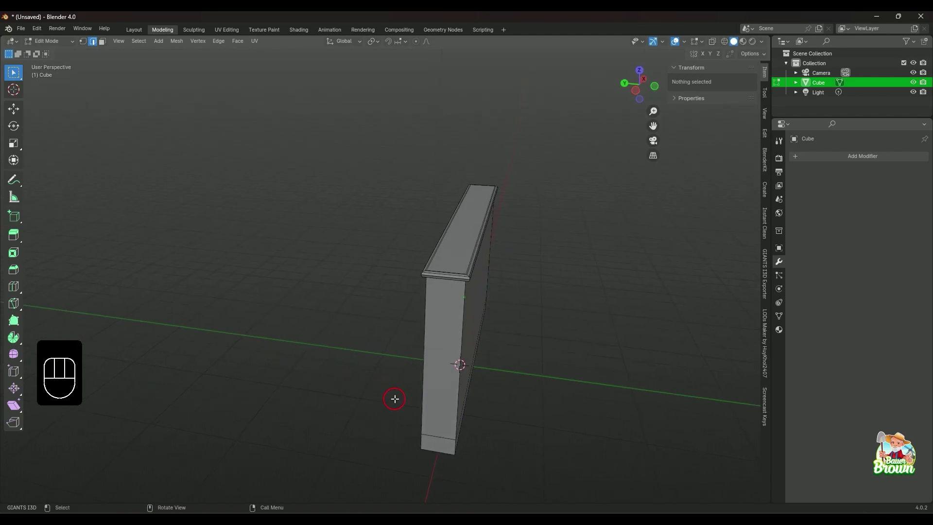
Place the 3D cursor at the base of the wall's end face, centred on its thickness, using the left orthographic view
{"action": "middle_click_drag", "start_coordinate": [439, 367], "coordinate": [421, 366]}
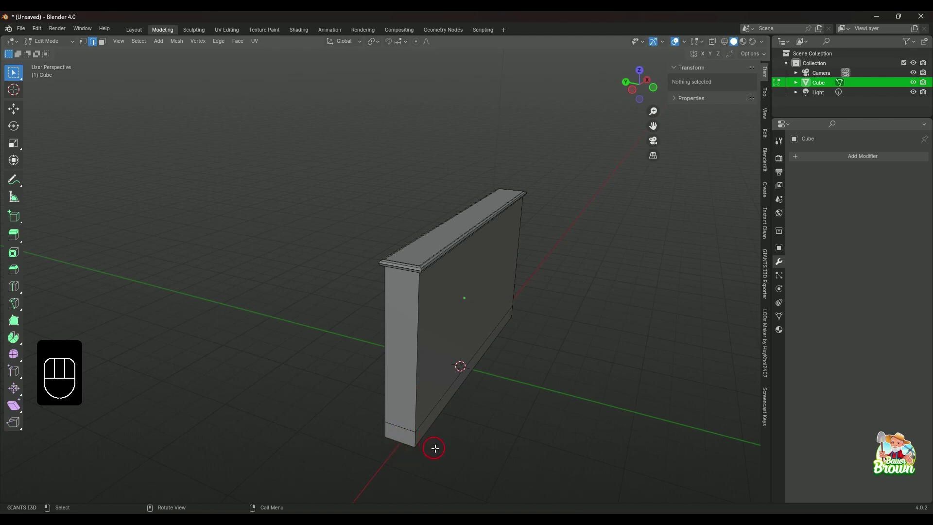
{"action": "middle_click_drag", "start_coordinate": [434, 448], "coordinate": [478, 439]}
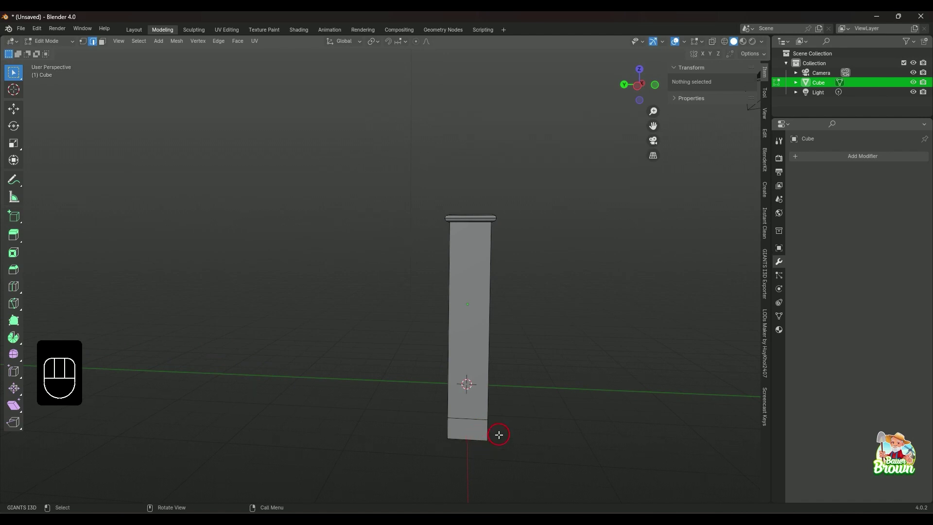
{"action": "key", "text": "KP_1"}
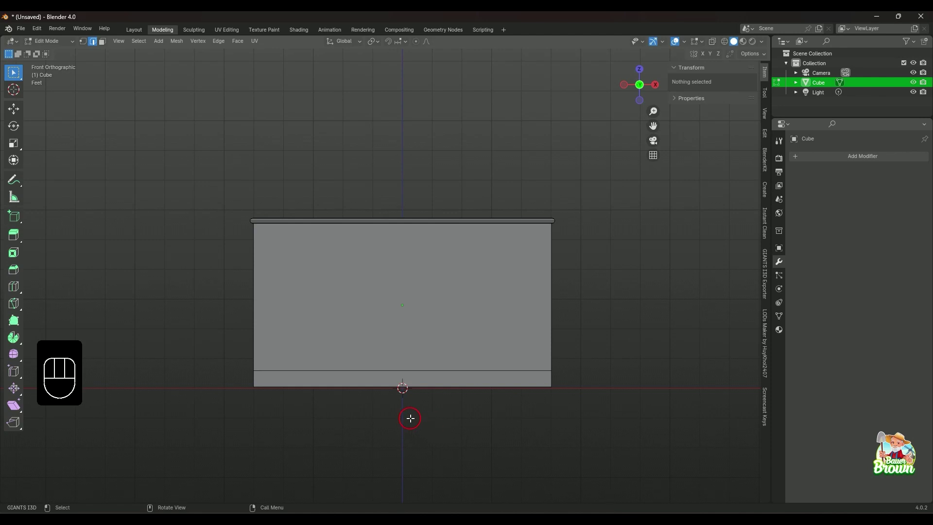
{"action": "key", "text": "shift"}
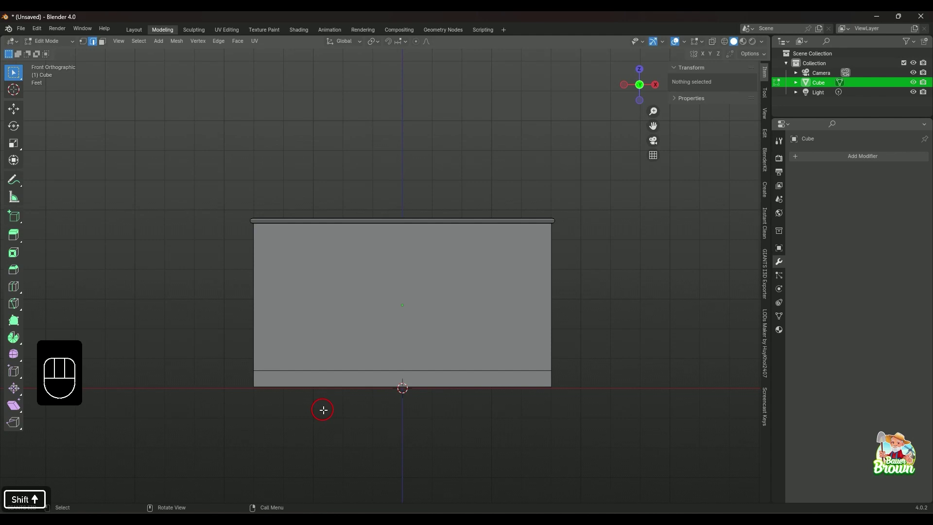
{"action": "key", "text": "alt"}
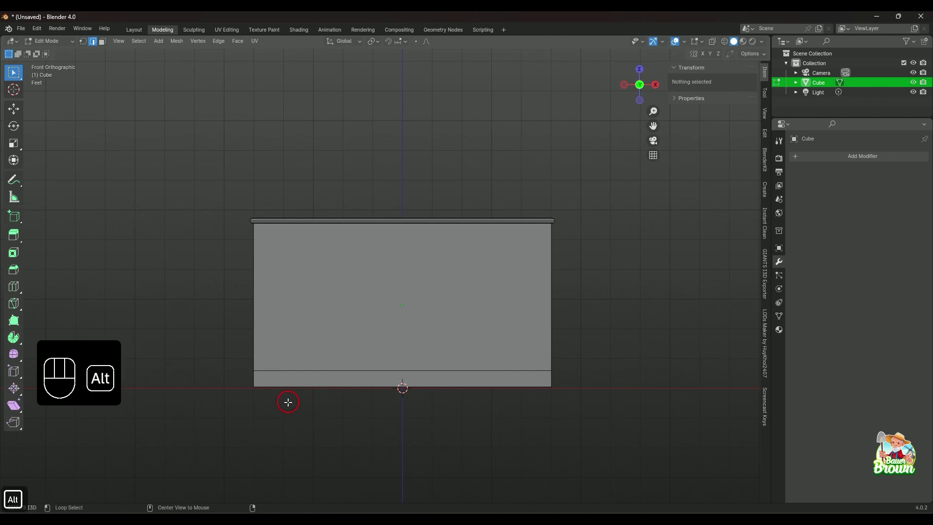
{"action": "middle_click_drag", "start_coordinate": [287, 402], "coordinate": [303, 401], "text": "alt"}
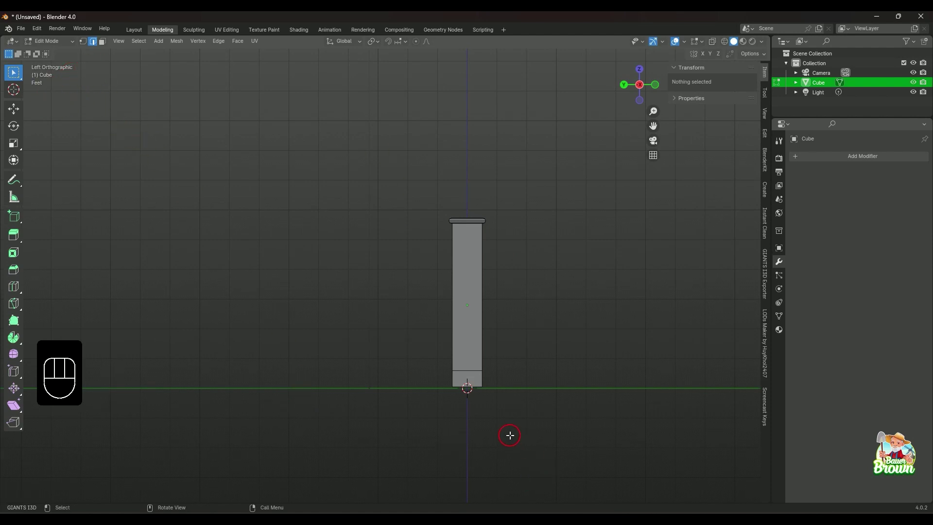
{"action": "scroll", "coordinate": [505, 429], "scroll_direction": "up", "scroll_amount": 1}
{"action": "middle_click_drag", "start_coordinate": [552, 411], "coordinate": [457, 395], "text": "shift"}
{"action": "scroll", "coordinate": [449, 409], "scroll_direction": "up", "scroll_amount": 2}
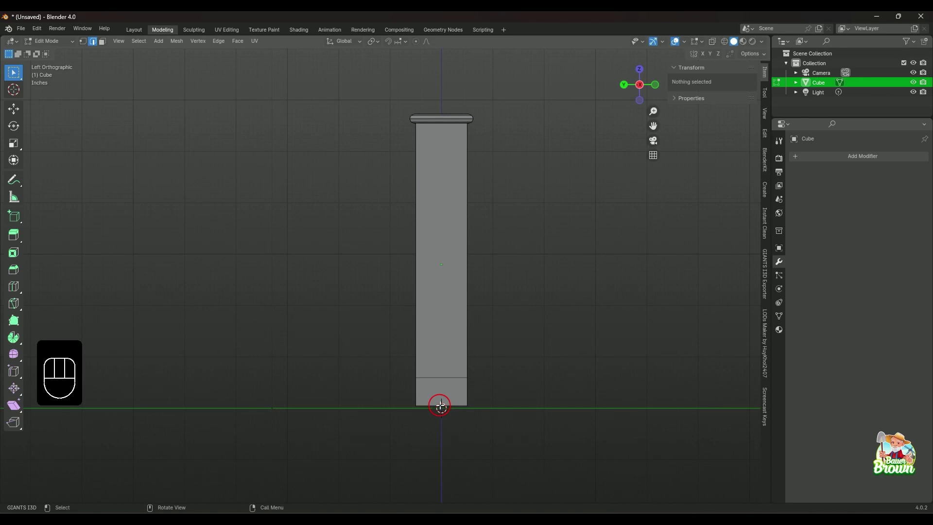
{"action": "key", "text": "shift"}
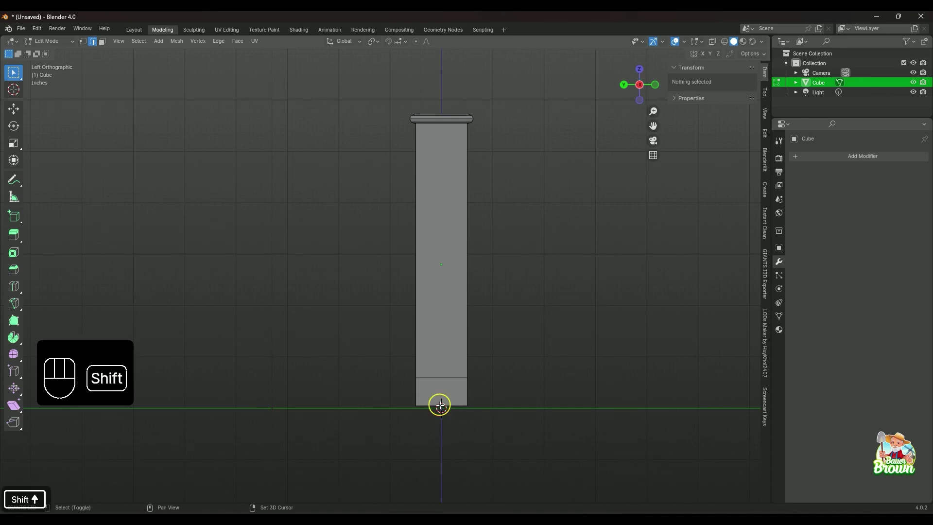
{"action": "middle_click_drag", "start_coordinate": [538, 407], "coordinate": [463, 403]}
{"action": "middle_click_drag", "start_coordinate": [359, 408], "coordinate": [404, 389]}
{"action": "middle_click_drag", "start_coordinate": [345, 339], "coordinate": [339, 429]}
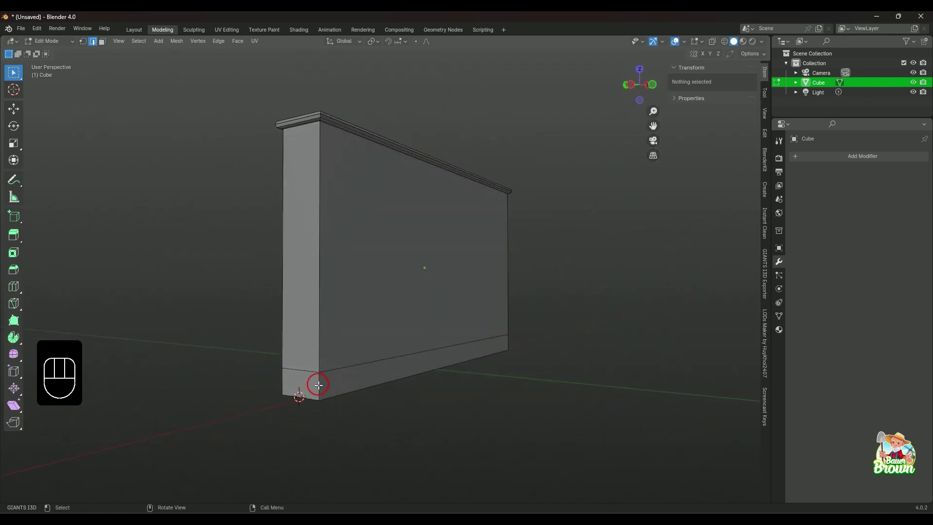
Set the wall's origin to the 3D cursor and return to Edit Mode
{"action": "key", "text": "Tab"}
{"action": "right_click", "coordinate": [349, 289]}
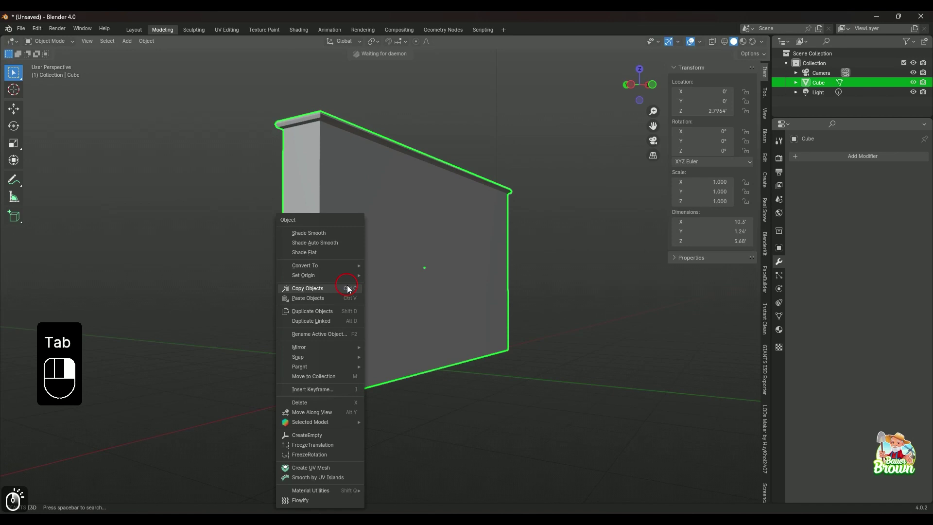
{"action": "mouse_move", "coordinate": [350, 275]}
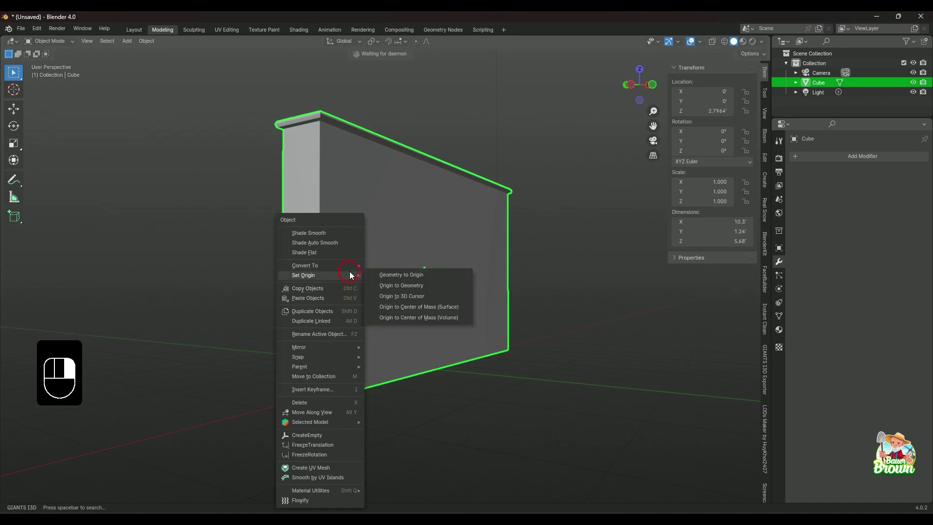
{"action": "left_click", "coordinate": [397, 296]}
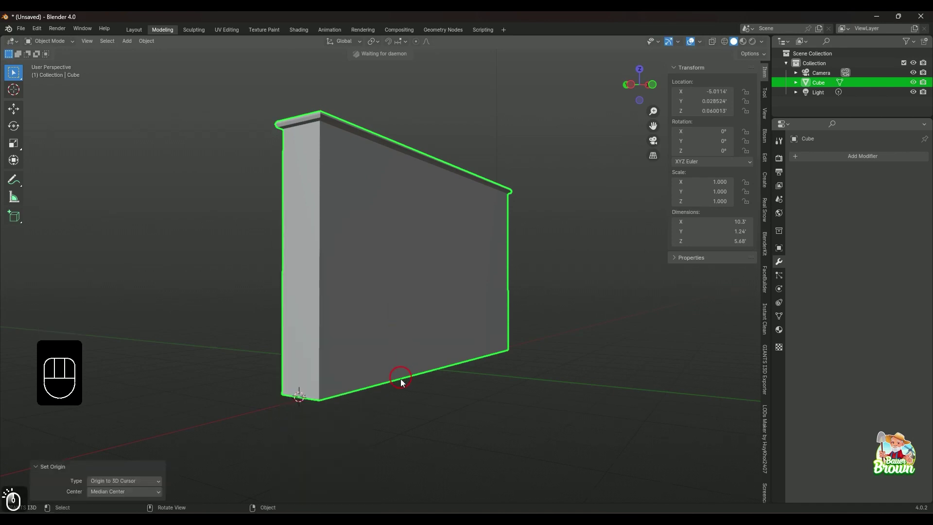
{"action": "middle_click_drag", "start_coordinate": [400, 378], "coordinate": [357, 405]}
{"action": "key", "text": "Tab"}
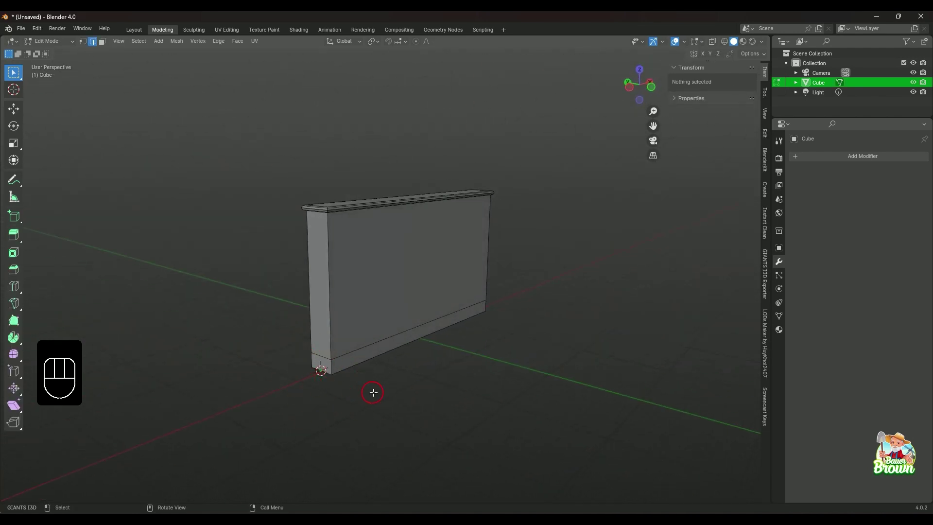
Move the whole wall object about 14 ft along the global X axis in Object Mode
{"action": "middle_click_drag", "start_coordinate": [425, 351], "coordinate": [404, 379]}
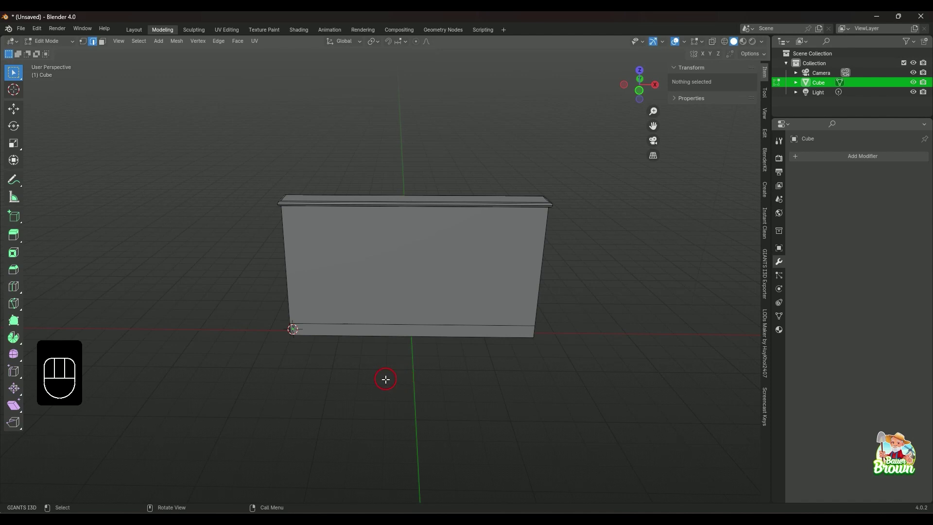
{"action": "middle_click_drag", "start_coordinate": [391, 381], "coordinate": [423, 397]}
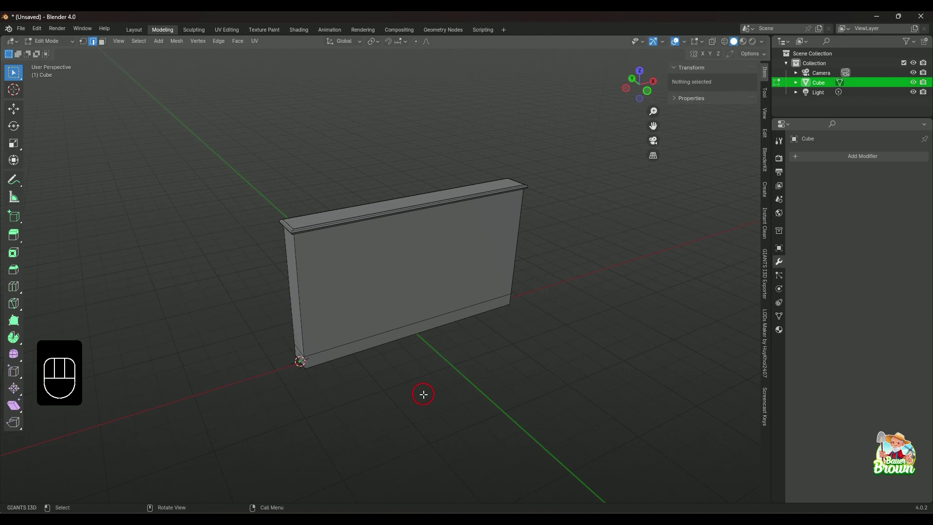
{"action": "middle_click_drag", "start_coordinate": [415, 382], "coordinate": [436, 369], "text": "shift"}
{"action": "key", "text": "Tab"}
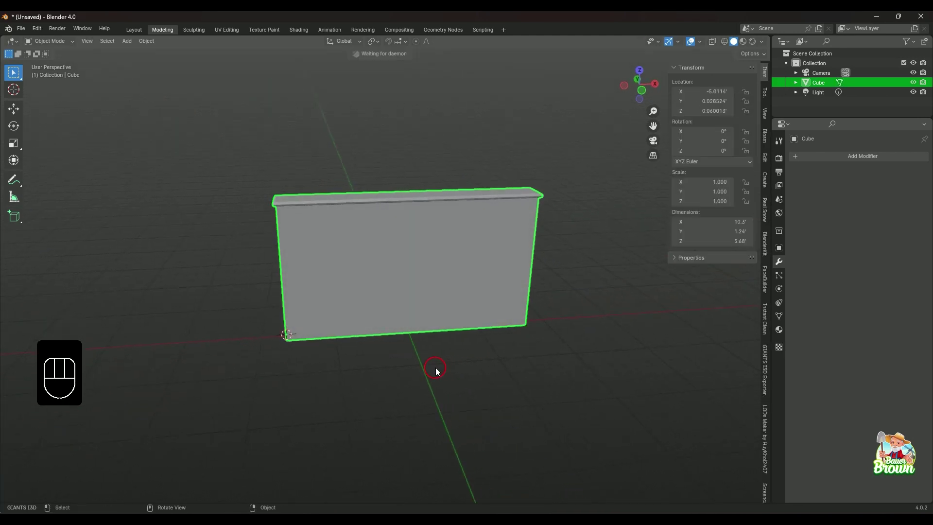
{"action": "key", "text": "g"}
{"action": "key", "text": "x"}
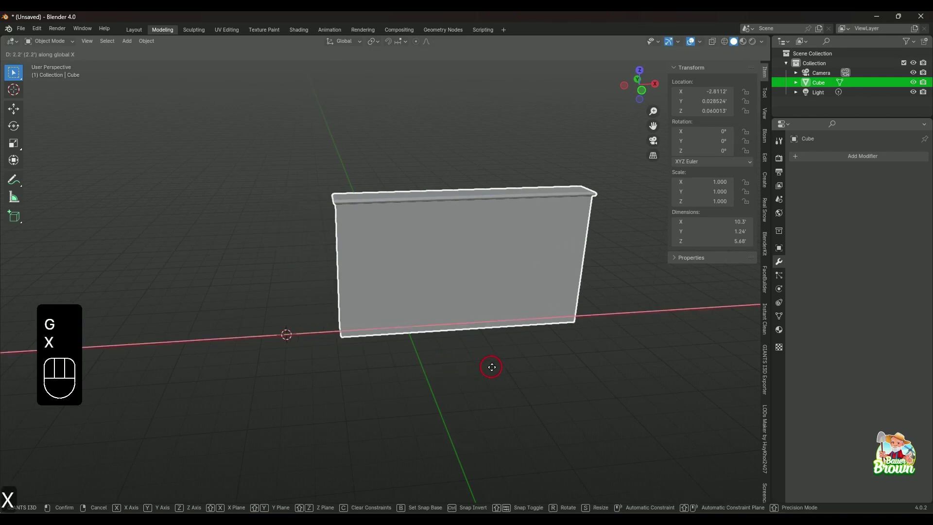
{"action": "left_click", "coordinate": [758, 360]}
{"action": "middle_click_drag", "start_coordinate": [525, 366], "coordinate": [567, 410]}
{"action": "scroll", "coordinate": [616, 379], "scroll_direction": "up", "scroll_amount": 3}
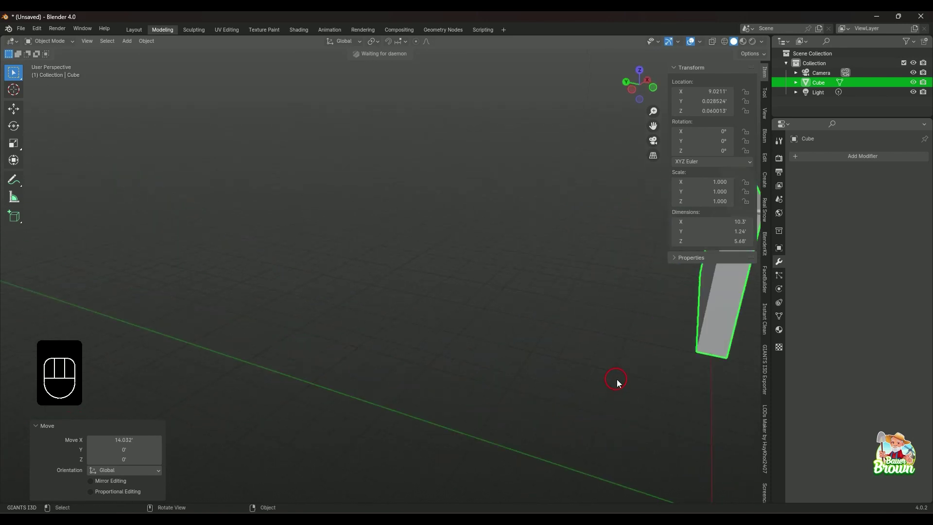
Snap the 3D cursor to the world origin
{"action": "key", "text": "Tab"}
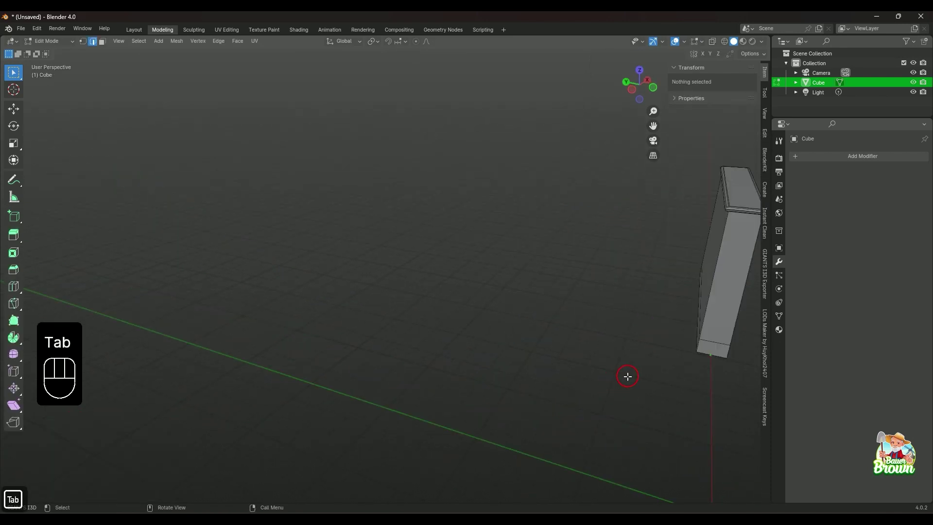
{"action": "middle_click_drag", "start_coordinate": [631, 380], "coordinate": [448, 380], "text": "shift"}
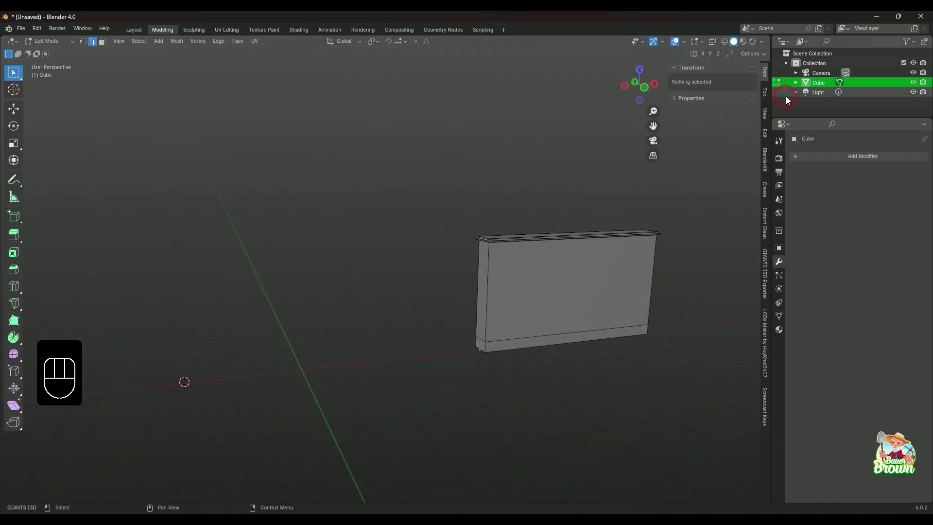
{"action": "key", "text": "Tab"}
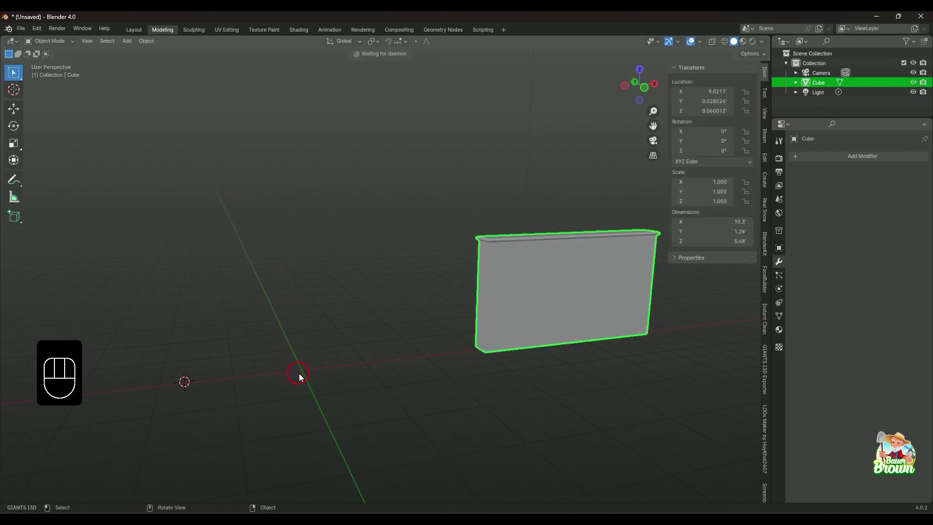
{"action": "right_click", "coordinate": [300, 345]}
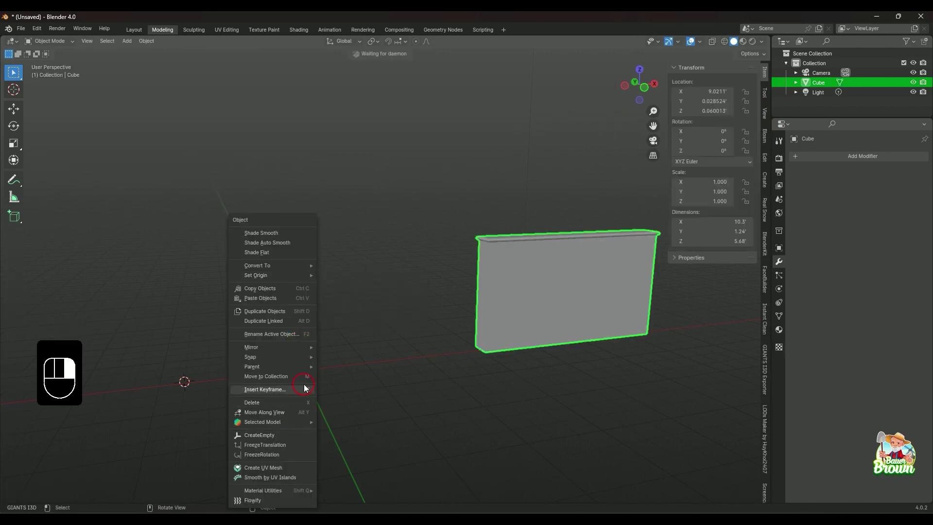
{"action": "mouse_move", "coordinate": [305, 275]}
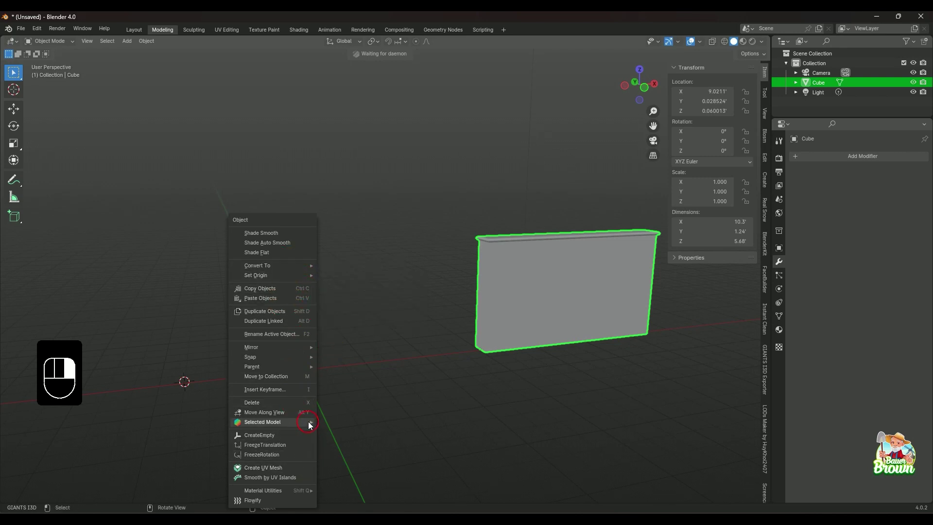
{"action": "mouse_move", "coordinate": [304, 359]}
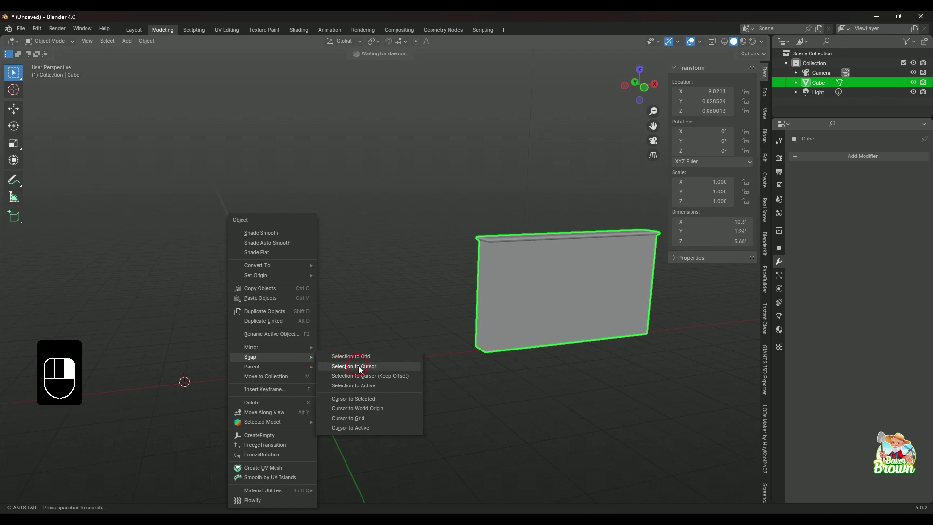
{"action": "left_click", "coordinate": [374, 409]}
Add a new cube mesh at the world origin
{"action": "middle_click_drag", "start_coordinate": [427, 427], "coordinate": [377, 408]}
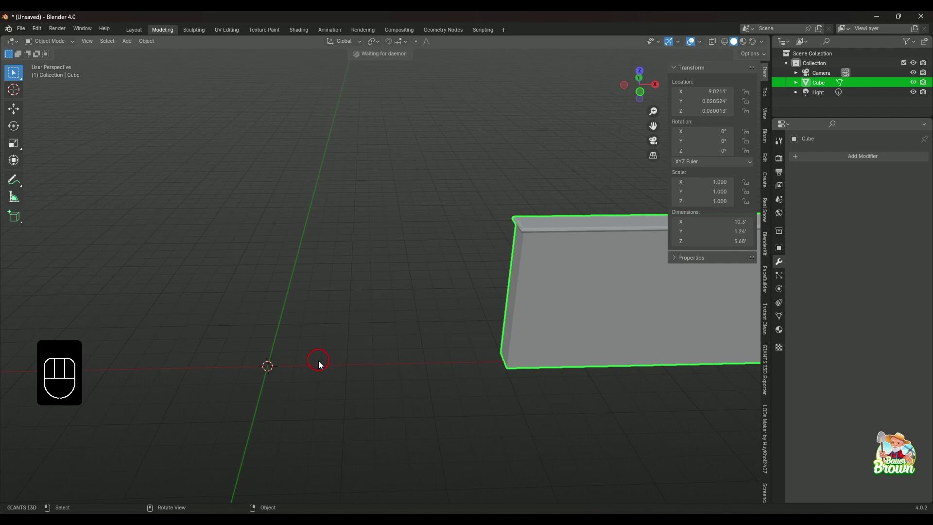
{"action": "key", "text": "shift+a"}
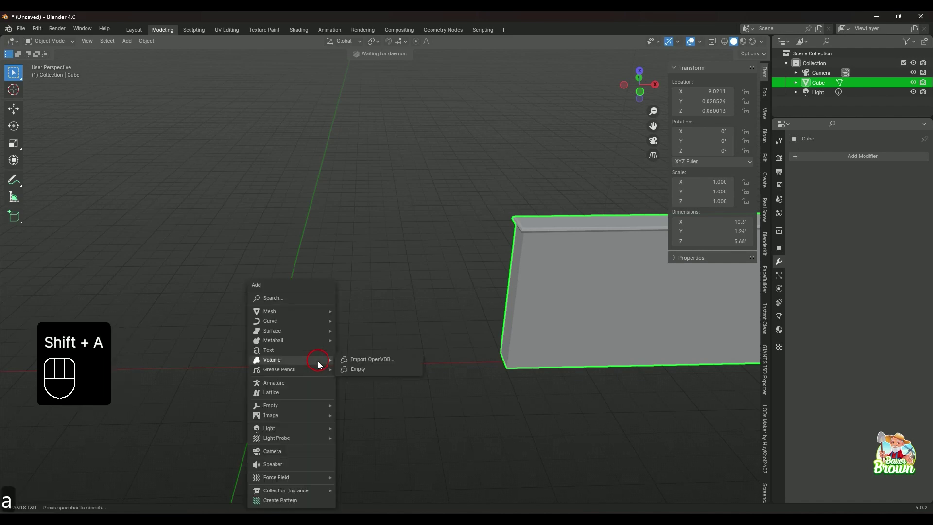
{"action": "mouse_move", "coordinate": [319, 313]}
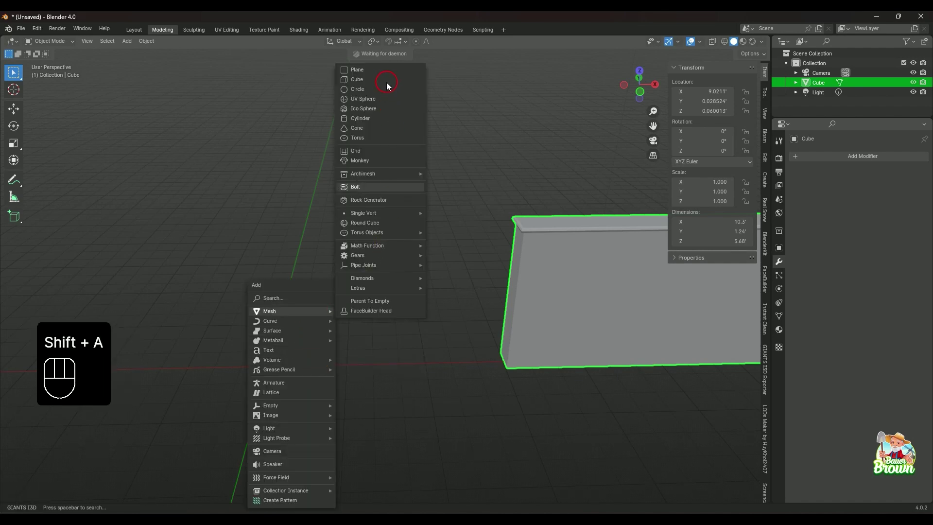
{"action": "left_click", "coordinate": [363, 80]}
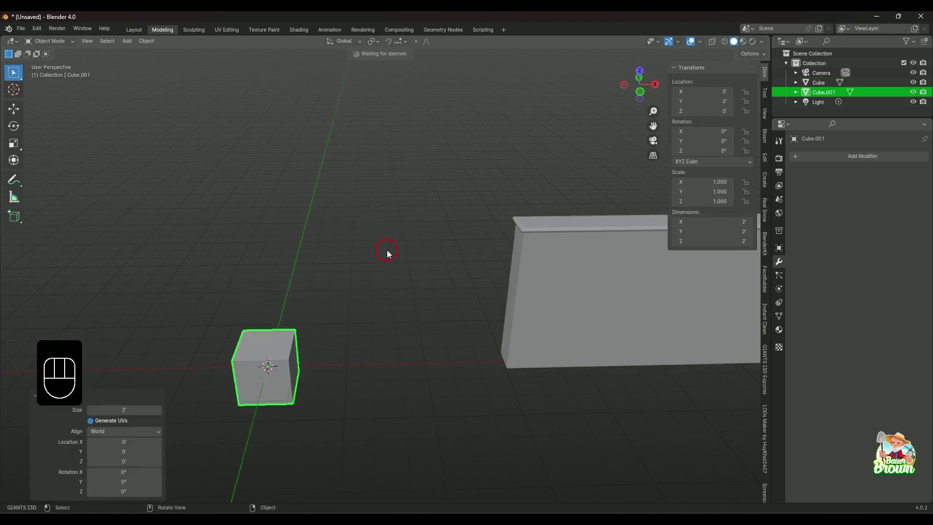
Rename the wall object to "wall" in lowercase
{"action": "double_click", "coordinate": [821, 83]}
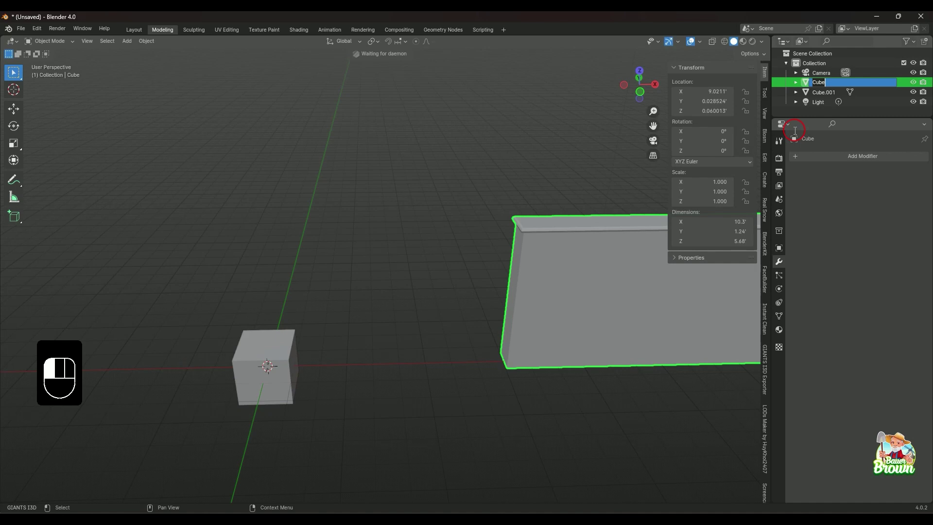
{"action": "type", "text": "WALL"}
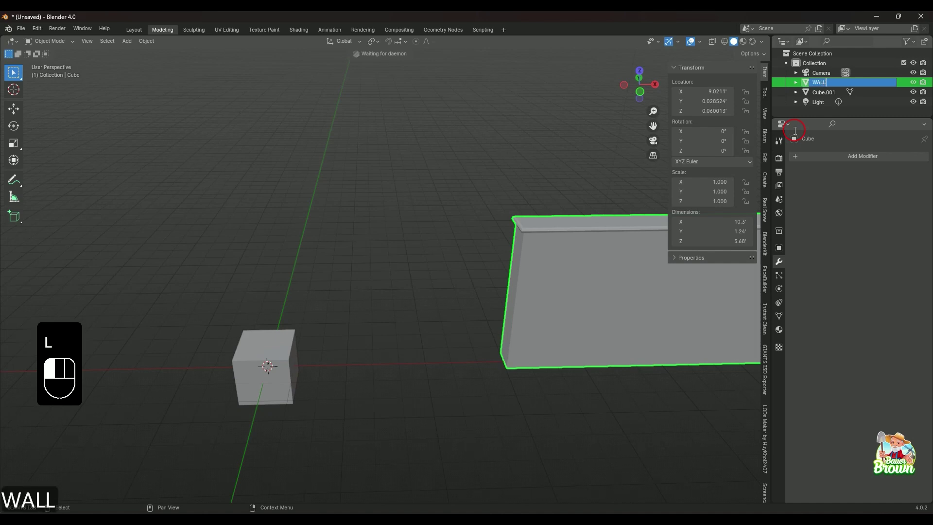
{"action": "key", "text": "BackSpace"}
{"action": "key", "text": "BackSpace"}
{"action": "key", "text": "BackSpace"}
{"action": "key", "text": "BackSpace"}
{"action": "key", "text": "BackSpace"}
{"action": "key", "text": "BackSpace"}
{"action": "key", "text": "BackSpace"}
{"action": "key", "text": "BackSpace"}
{"action": "key", "text": "BackSpace"}
{"action": "key", "text": "BackSpace"}
{"action": "key", "text": "BackSpace"}
{"action": "key", "text": "BackSpace"}
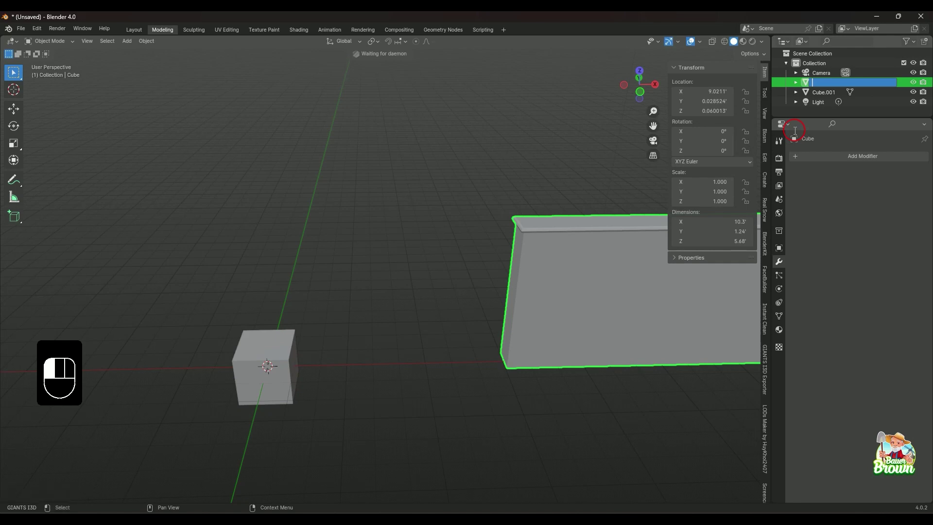
{"action": "type", "text": "wall"}
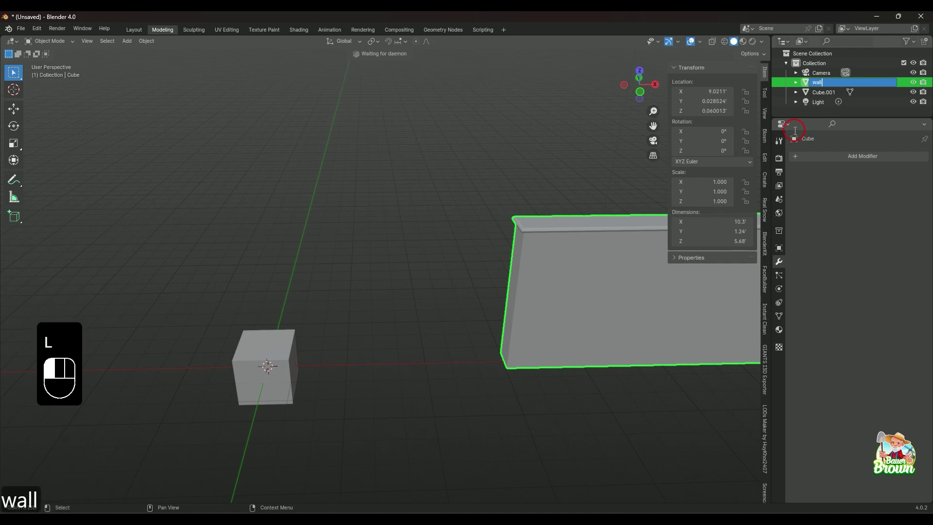
{"action": "key", "text": "shift"}
{"action": "key", "text": "Return"}
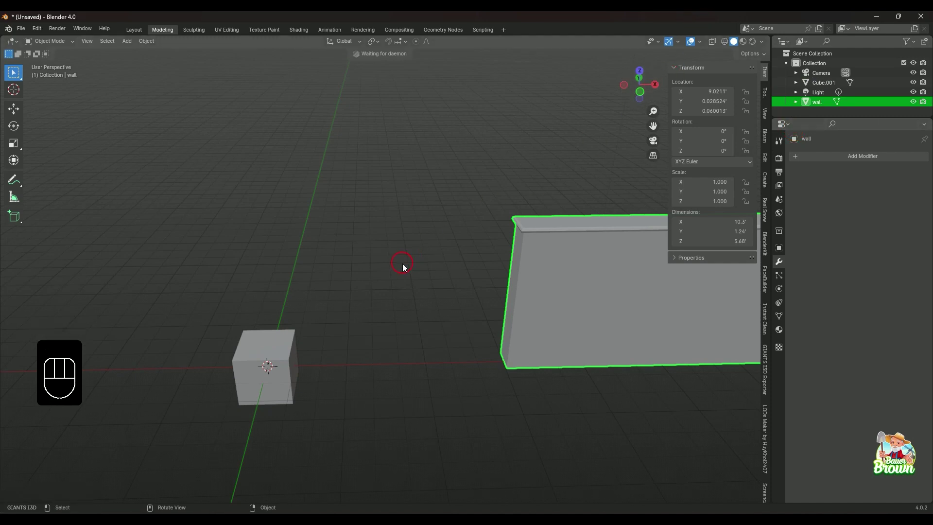
Rename the new cube at the world origin to "post"
{"action": "mouse_move", "coordinate": [371, 334]}
{"action": "middle_mouse_down"}
{"action": "mouse_move", "coordinate": [364, 323]}
{"action": "mouse_move", "coordinate": [372, 313]}
{"action": "mouse_move", "coordinate": [383, 323]}
{"action": "middle_mouse_up"}
{"action": "left_click", "coordinate": [823, 82]}
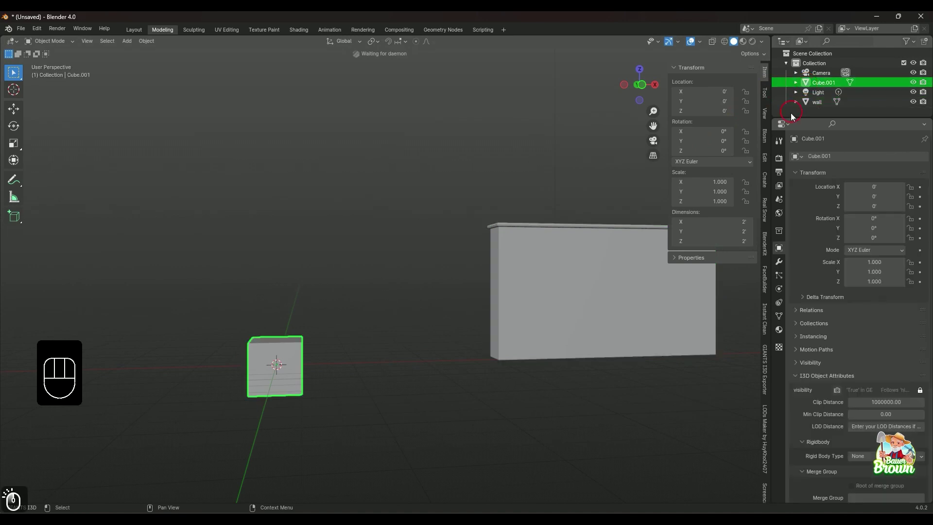
{"action": "double_click", "coordinate": [826, 83]}
{"action": "type", "text": "po"}
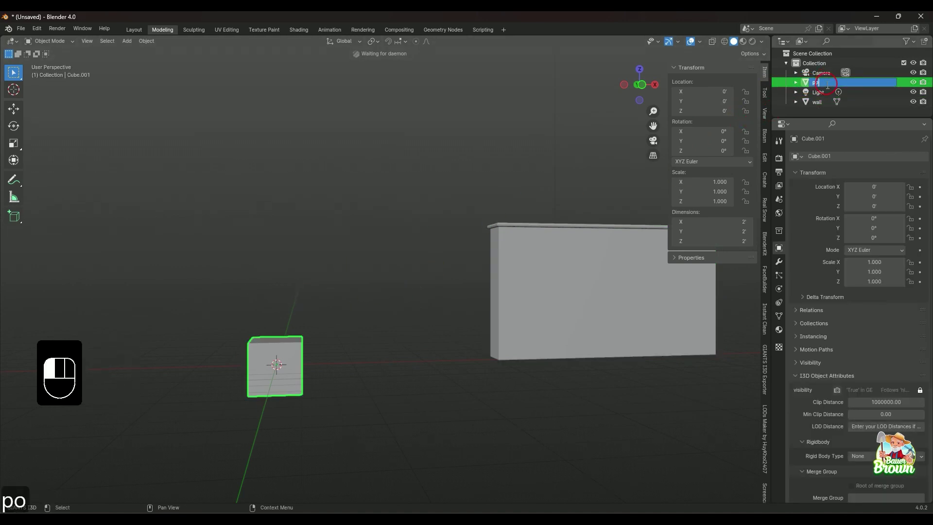
{"action": "type", "text": "st"}
{"action": "key", "text": "Return"}
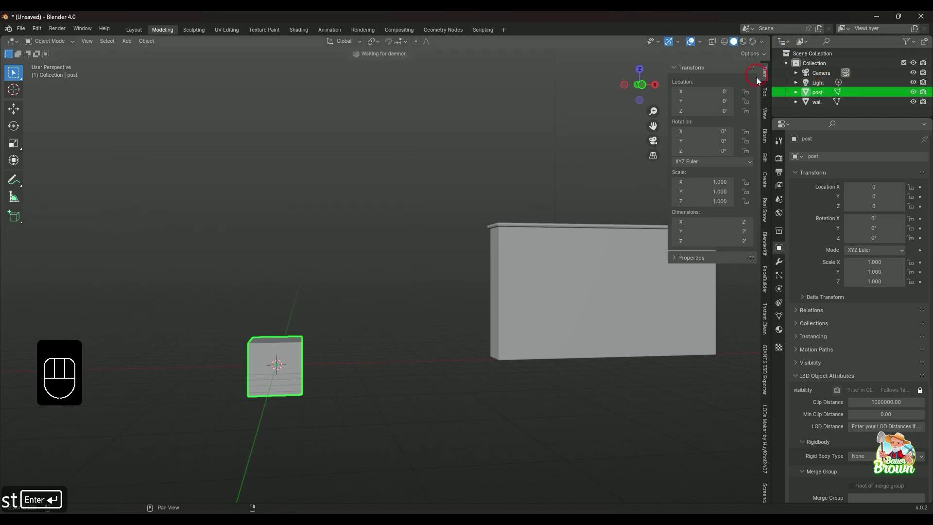
{"action": "scroll", "coordinate": [320, 267], "scroll_direction": "down", "scroll_amount": 2}
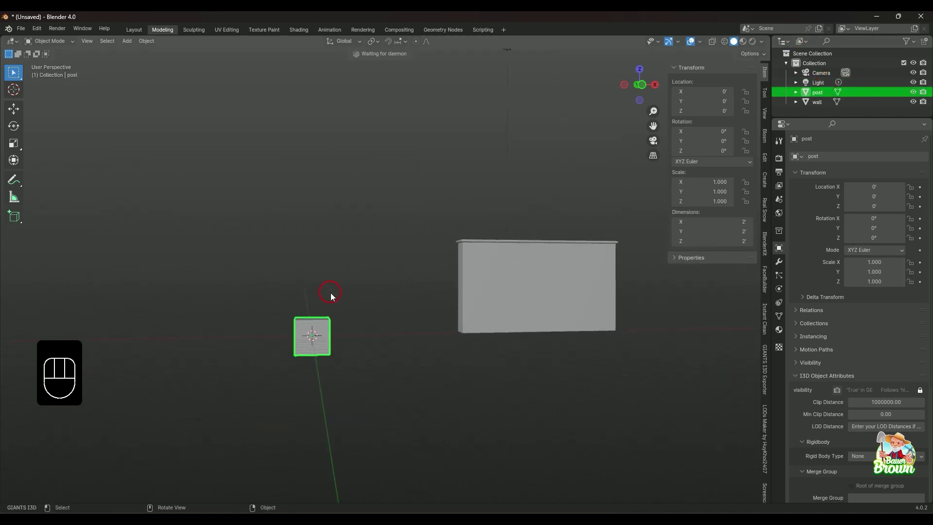
{"action": "middle_click_drag", "start_coordinate": [329, 291], "coordinate": [343, 319]}
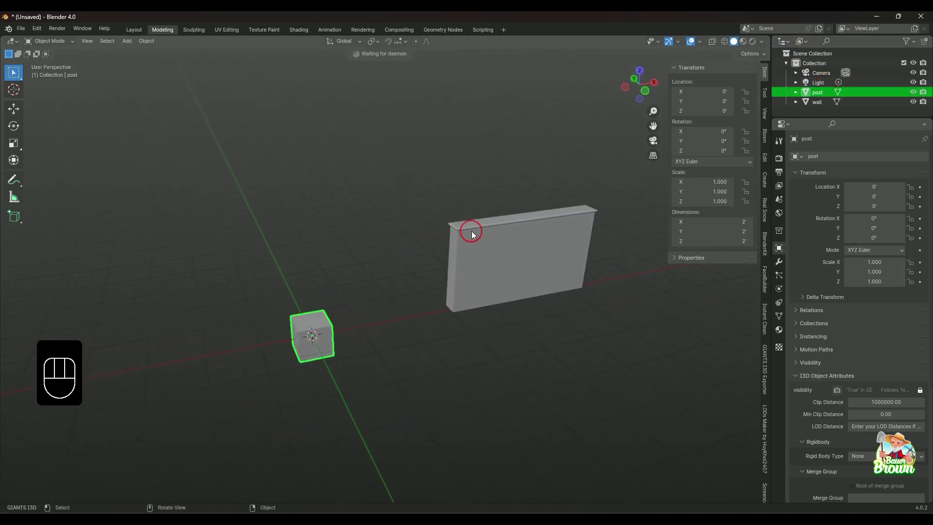
{"action": "left_click", "coordinate": [821, 101]}
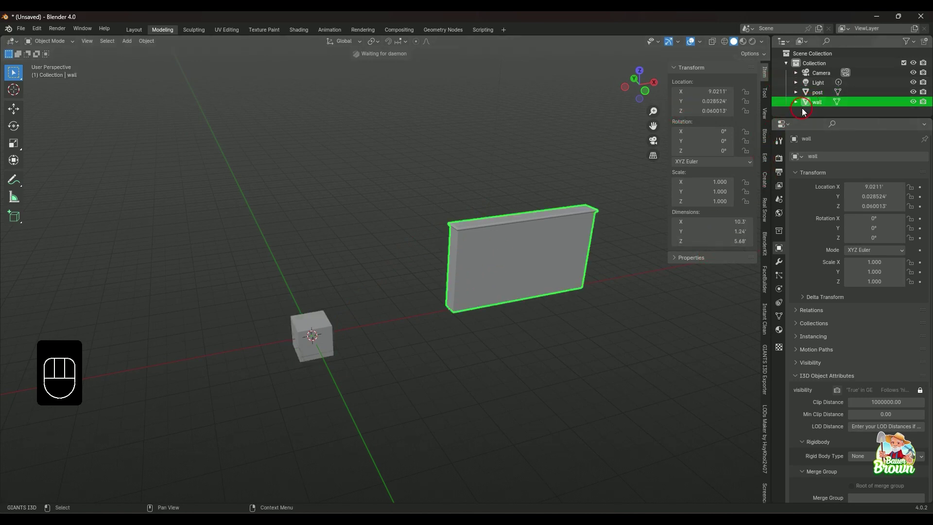
{"action": "middle_click_drag", "start_coordinate": [618, 308], "coordinate": [488, 205]}
{"action": "middle_click_drag", "start_coordinate": [579, 279], "coordinate": [574, 321]}
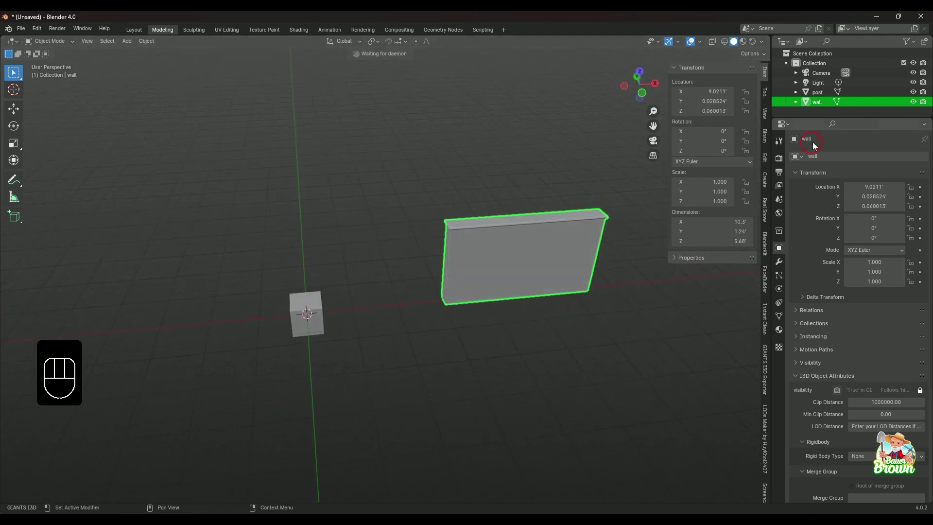
Scale the post cube down uniformly to about 1.5 ft on each side
{"action": "left_click", "coordinate": [812, 92]}
{"action": "mouse_move", "coordinate": [325, 381]}
{"action": "middle_mouse_down"}
{"action": "mouse_move", "coordinate": [315, 344]}
{"action": "mouse_move", "coordinate": [323, 383]}
{"action": "middle_mouse_up"}
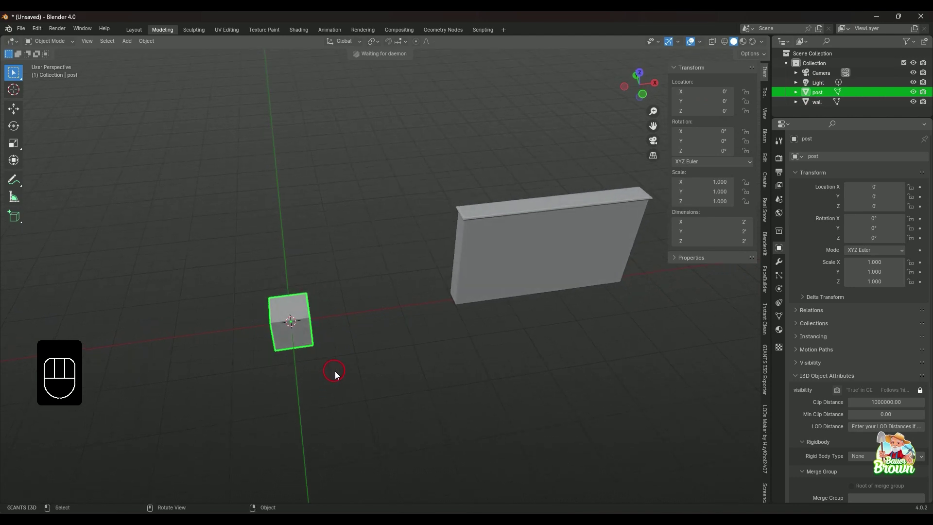
{"action": "scroll", "coordinate": [334, 375], "scroll_direction": "up", "scroll_amount": 2}
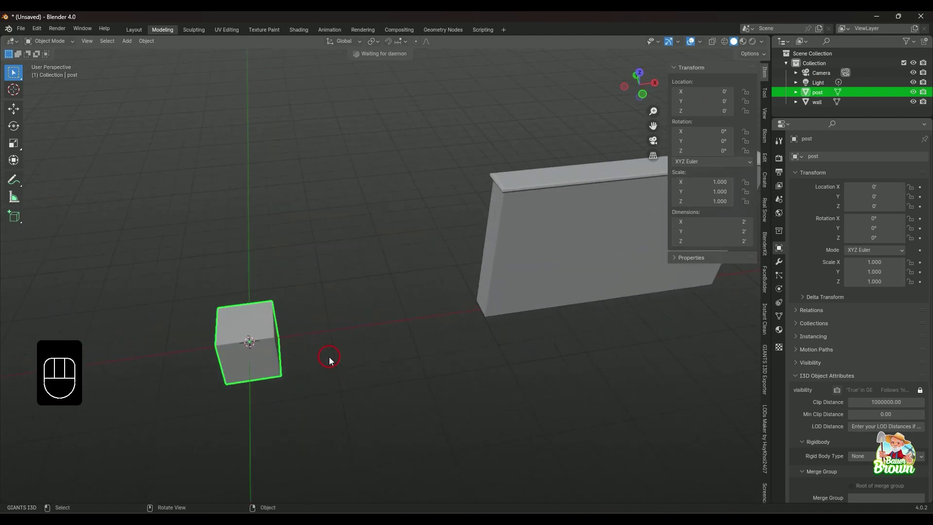
{"action": "middle_click_drag", "start_coordinate": [329, 359], "coordinate": [381, 395], "text": "shift"}
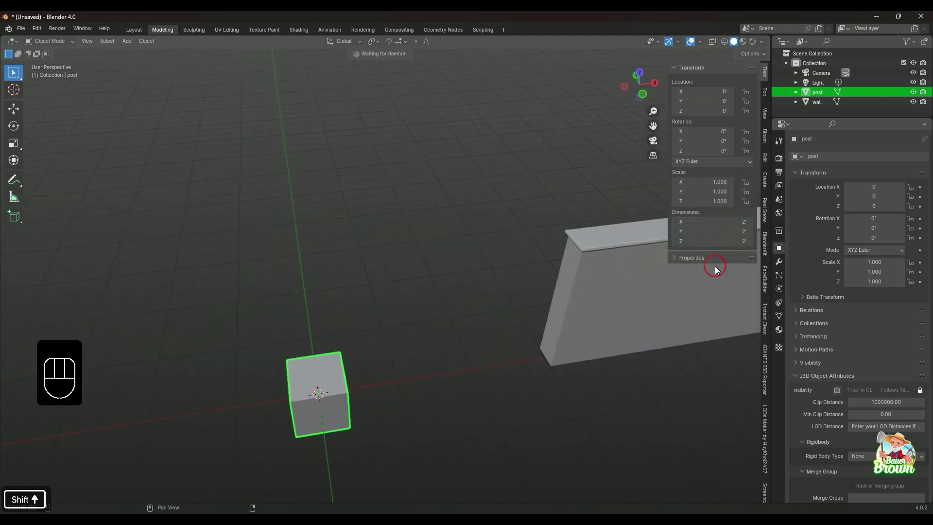
{"action": "middle_click_drag", "start_coordinate": [477, 402], "coordinate": [405, 409]}
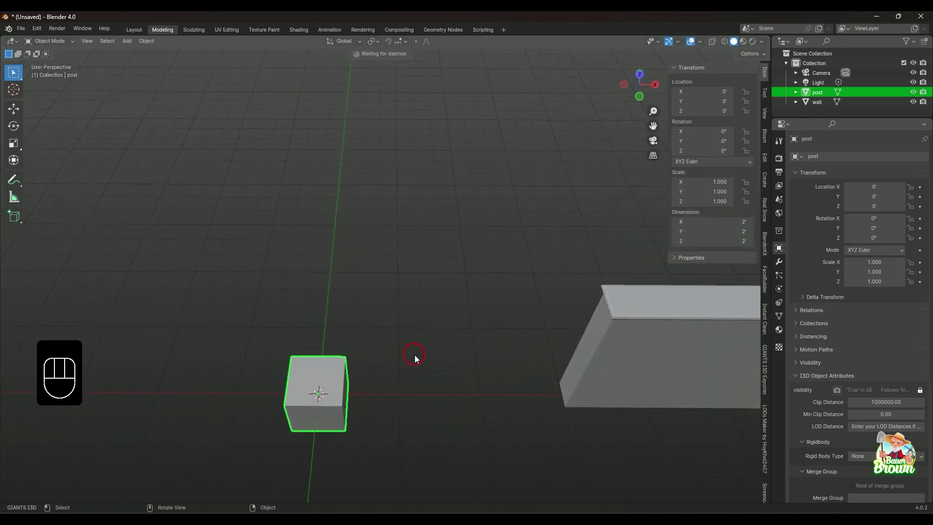
{"action": "key", "text": "s"}
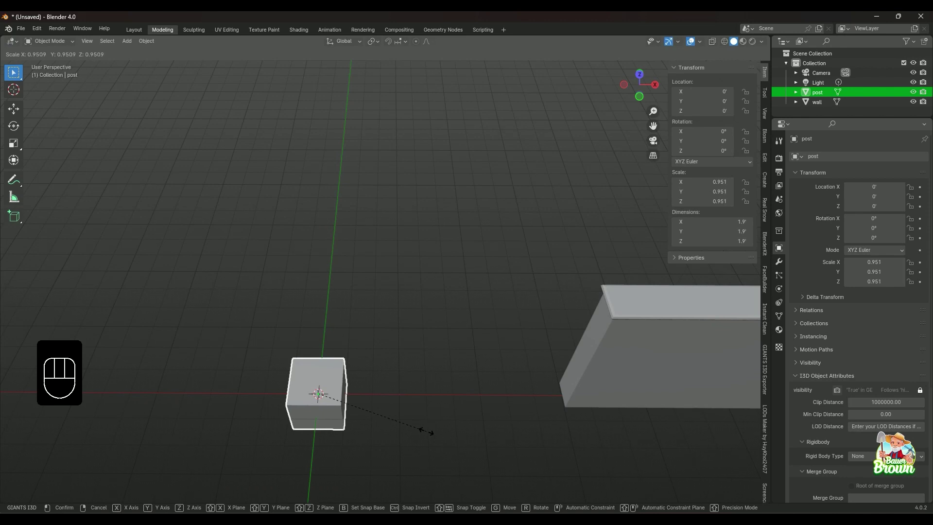
{"action": "key", "text": "shift"}
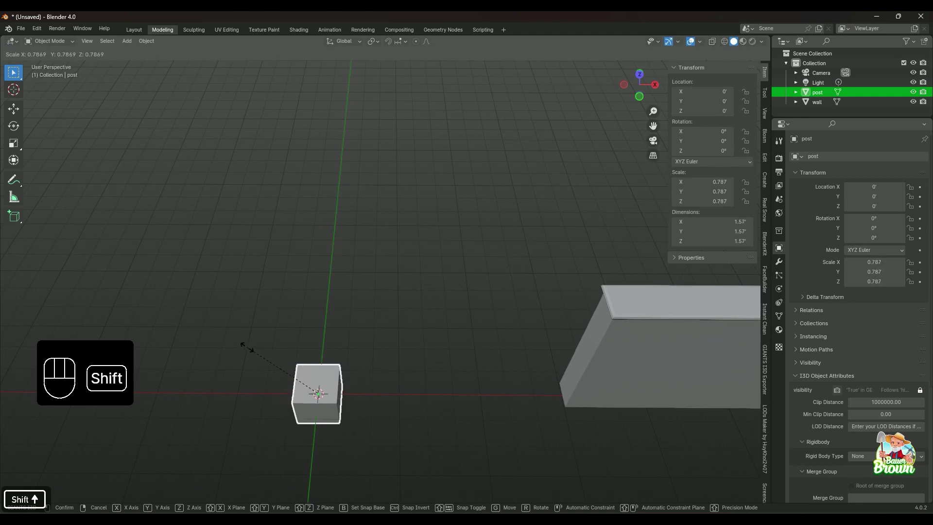
{"action": "left_click", "coordinate": [212, 321]}
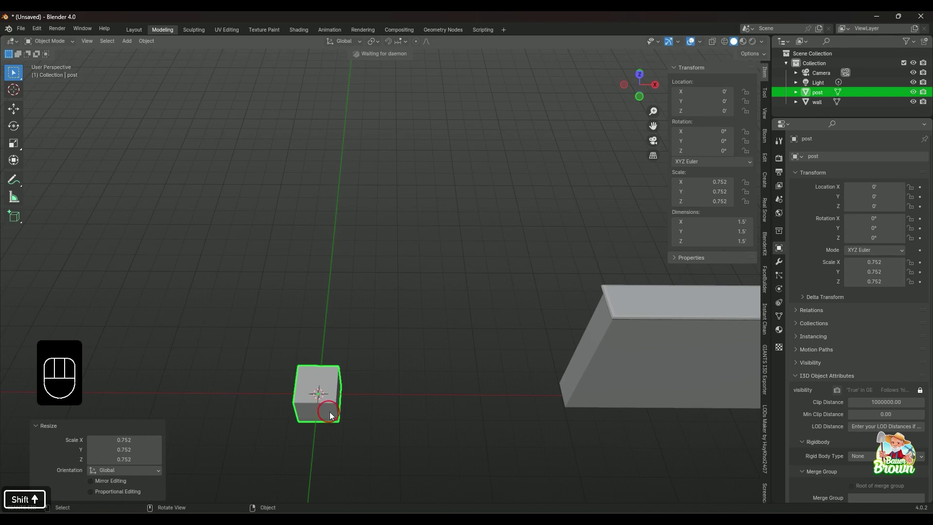
Stretch the post along the global Z axis to a height of about 7.5 ft
{"action": "middle_click_drag", "start_coordinate": [330, 412], "coordinate": [361, 396]}
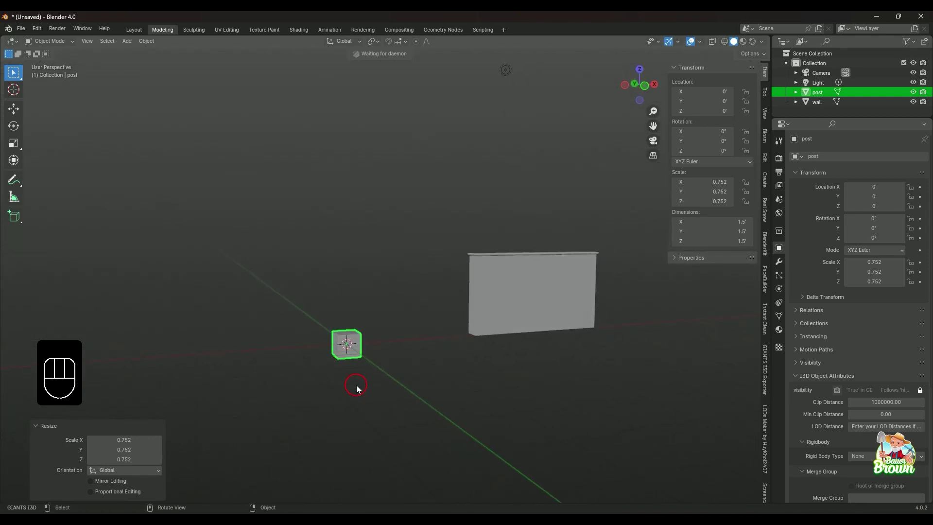
{"action": "key", "text": "s"}
{"action": "key", "text": "z"}
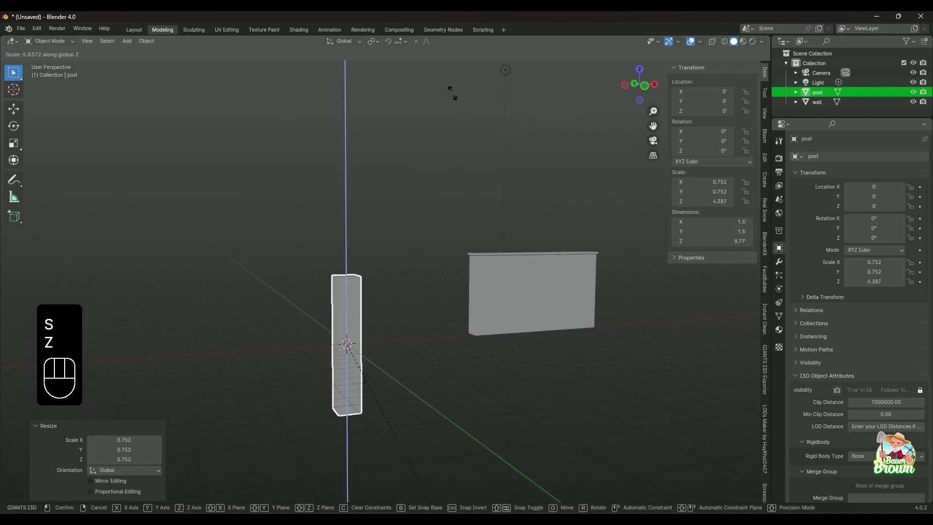
{"action": "key", "text": "shift"}
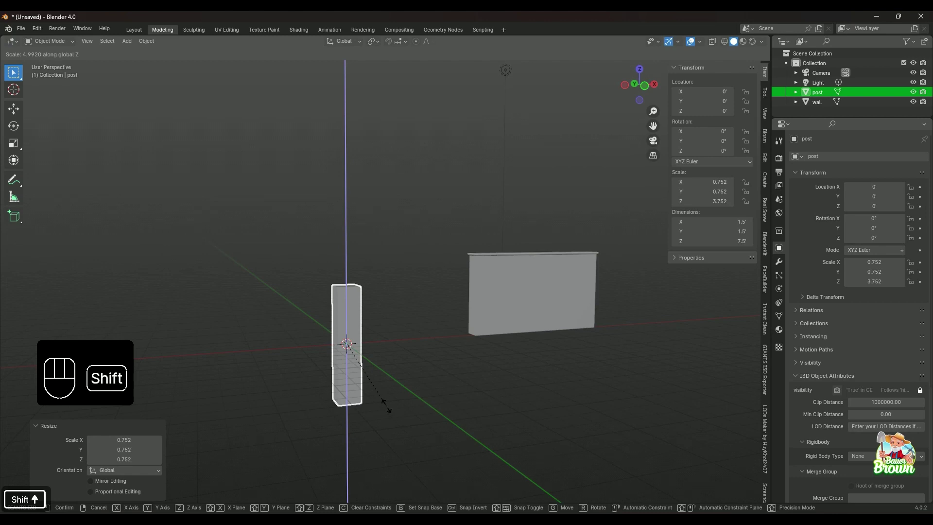
{"action": "left_click", "coordinate": [390, 383]}
In front view, raise the post about 3.77 ft along the global Z axis so its base sits on the ground line
{"action": "middle_click_drag", "start_coordinate": [401, 377], "coordinate": [395, 389]}
{"action": "key", "text": "KP_1"}
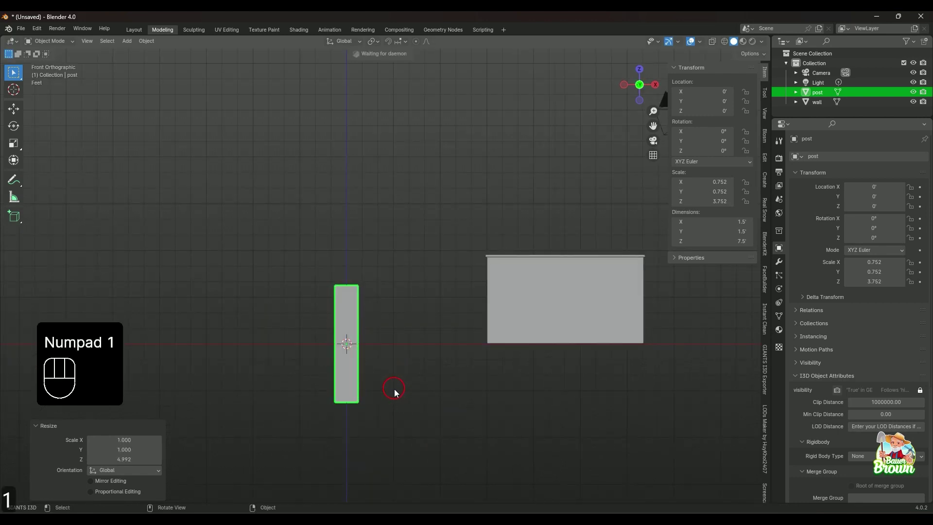
{"action": "key", "text": "g"}
{"action": "key", "text": "z"}
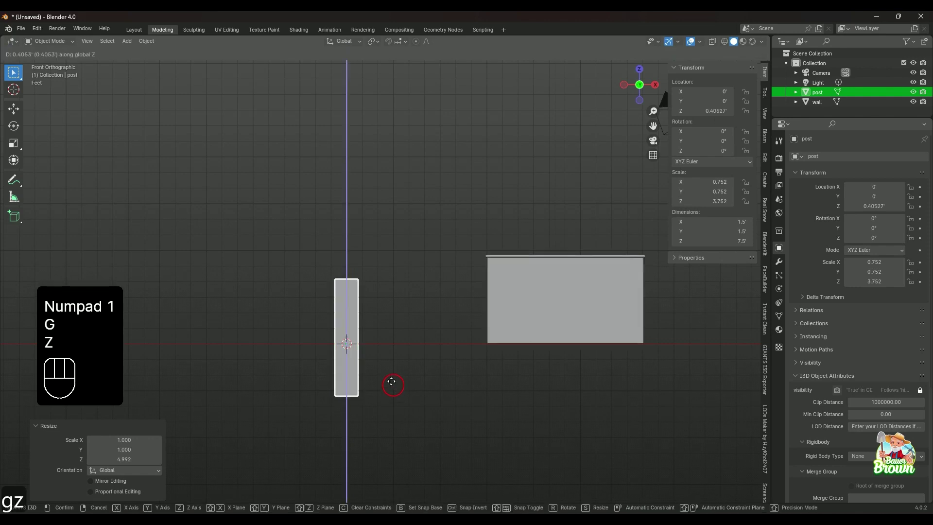
{"action": "left_click", "coordinate": [377, 327]}
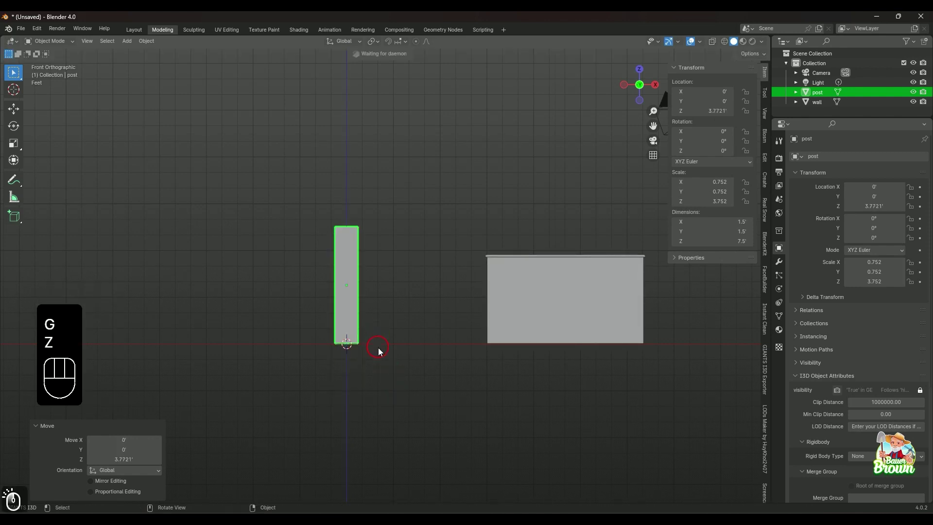
Move the wall about 8 ft along the negative global X axis so its end stands just beside the post
{"action": "middle_click_drag", "start_coordinate": [378, 350], "coordinate": [450, 408]}
{"action": "middle_click_drag", "start_coordinate": [460, 377], "coordinate": [399, 373]}
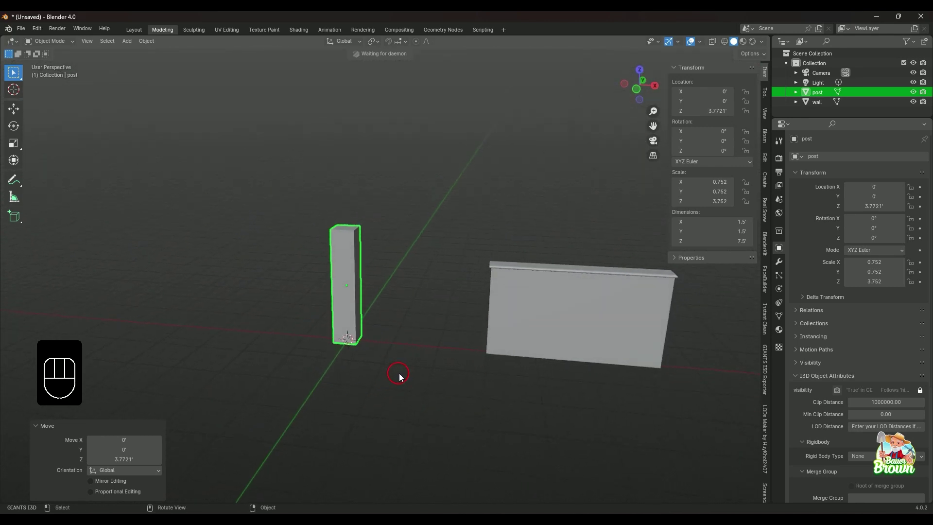
{"action": "scroll", "coordinate": [399, 373], "scroll_direction": "up", "scroll_amount": 1}
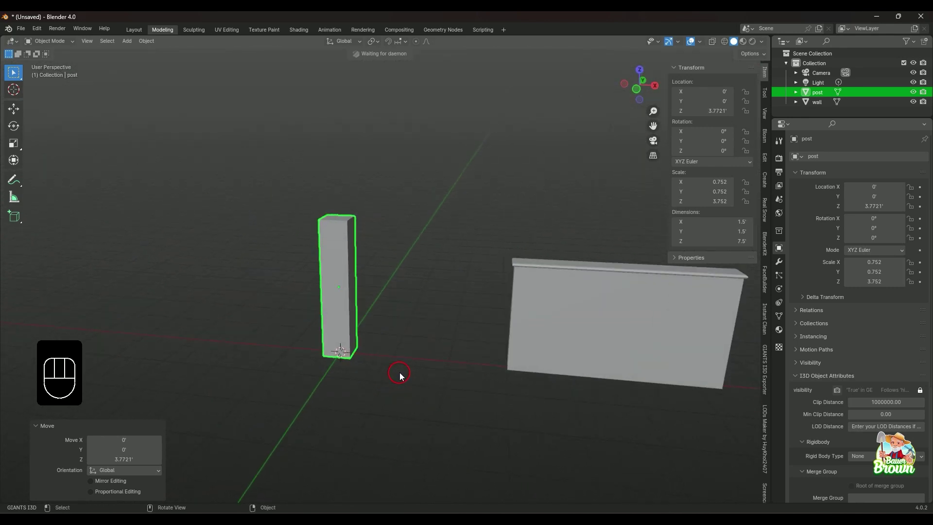
{"action": "middle_click_drag", "start_coordinate": [440, 373], "coordinate": [374, 411]}
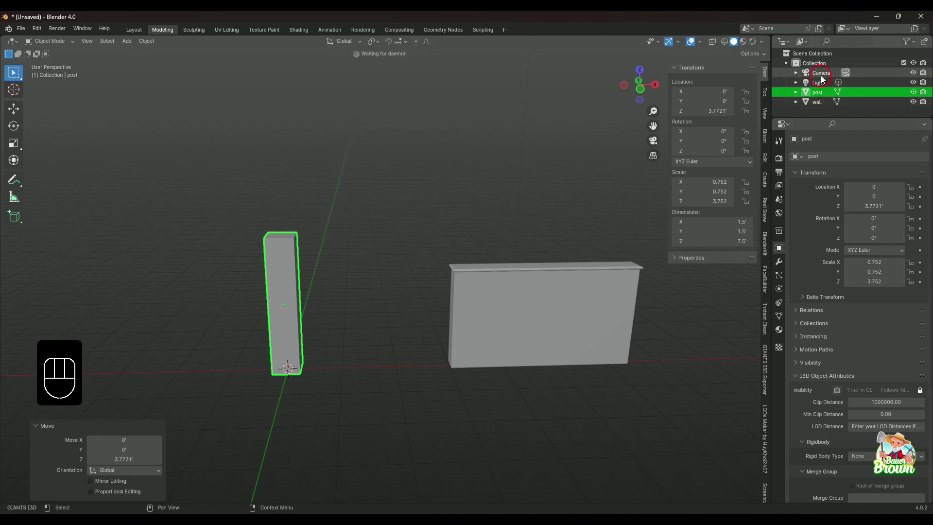
{"action": "left_click", "coordinate": [818, 104]}
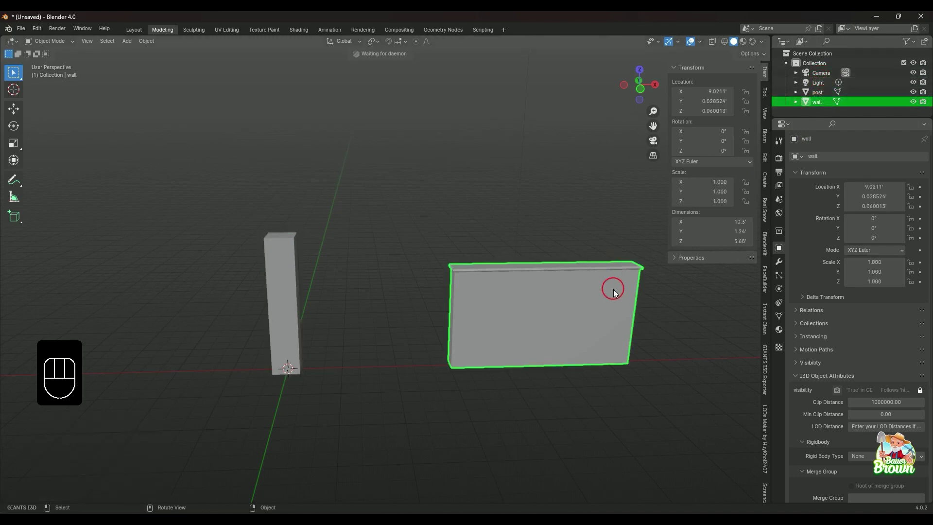
{"action": "key", "text": "g"}
{"action": "key", "text": "x"}
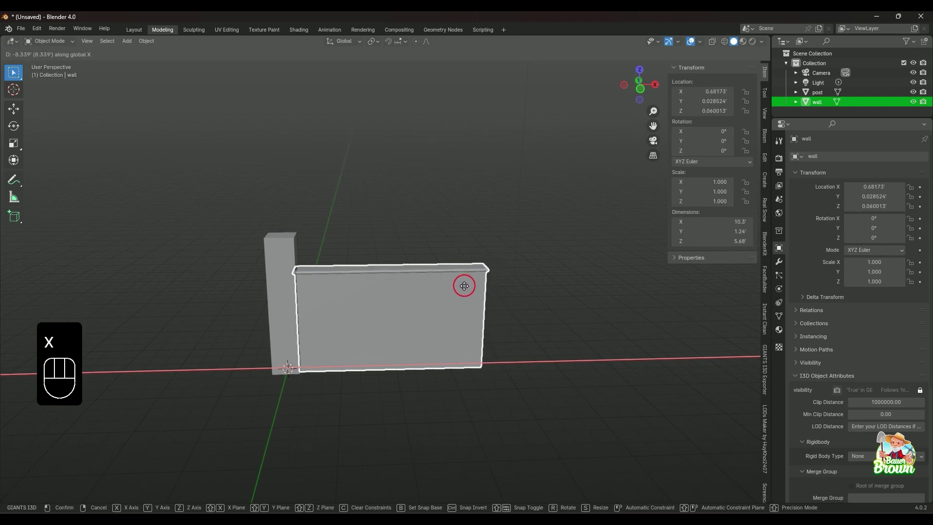
{"action": "left_click", "coordinate": [469, 283]}
Close the small gap by moving the wall about 0.24 ft along negative X against the post, and deselect it
{"action": "mouse_move", "coordinate": [468, 282]}
{"action": "middle_mouse_down"}
{"action": "mouse_move", "coordinate": [458, 350]}
{"action": "mouse_move", "coordinate": [470, 267]}
{"action": "mouse_move", "coordinate": [419, 313]}
{"action": "mouse_move", "coordinate": [454, 306]}
{"action": "mouse_move", "coordinate": [465, 323]}
{"action": "mouse_move", "coordinate": [458, 268]}
{"action": "mouse_move", "coordinate": [450, 323]}
{"action": "mouse_move", "coordinate": [463, 297]}
{"action": "middle_mouse_up"}
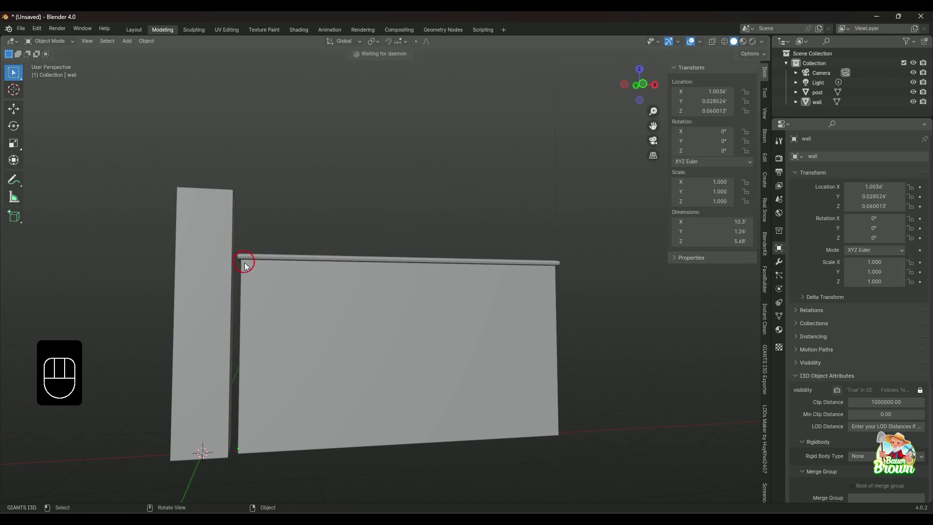
{"action": "middle_click_drag", "start_coordinate": [243, 262], "coordinate": [298, 332]}
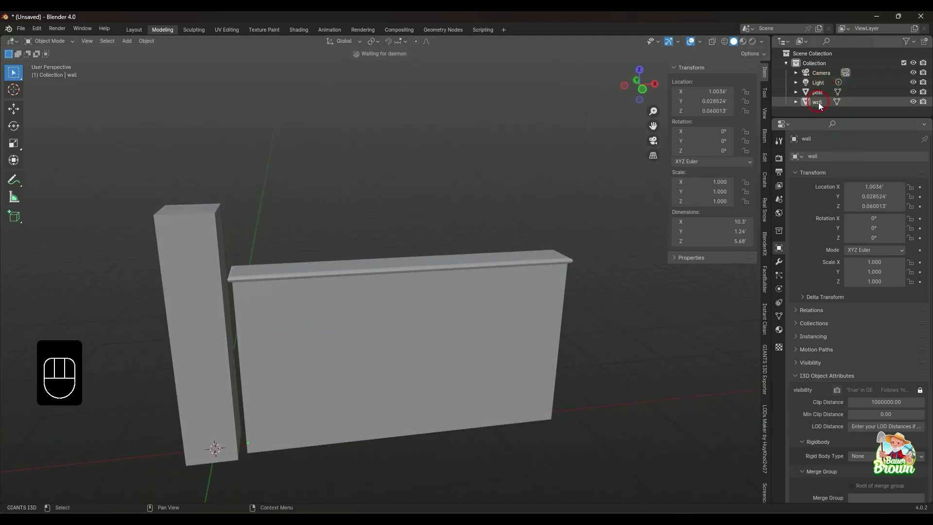
{"action": "left_click", "coordinate": [818, 102]}
{"action": "key", "text": "g"}
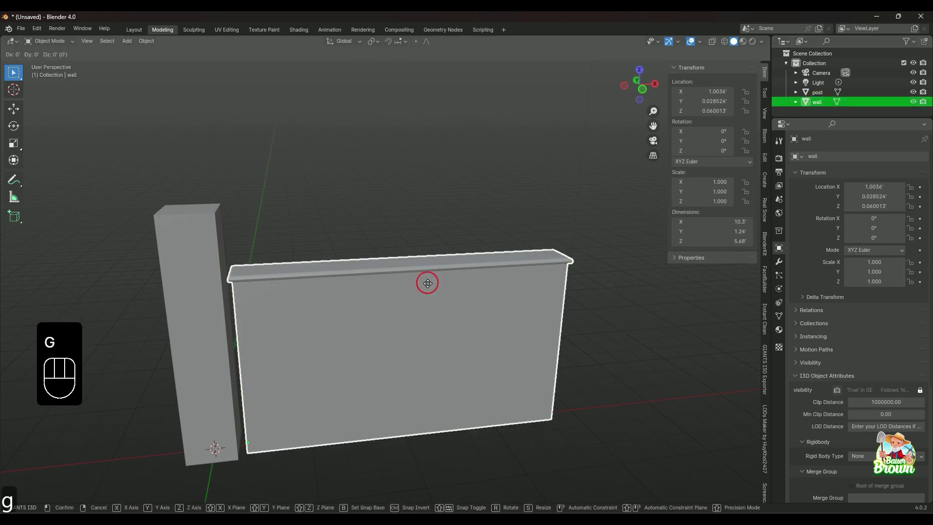
{"action": "key", "text": "x"}
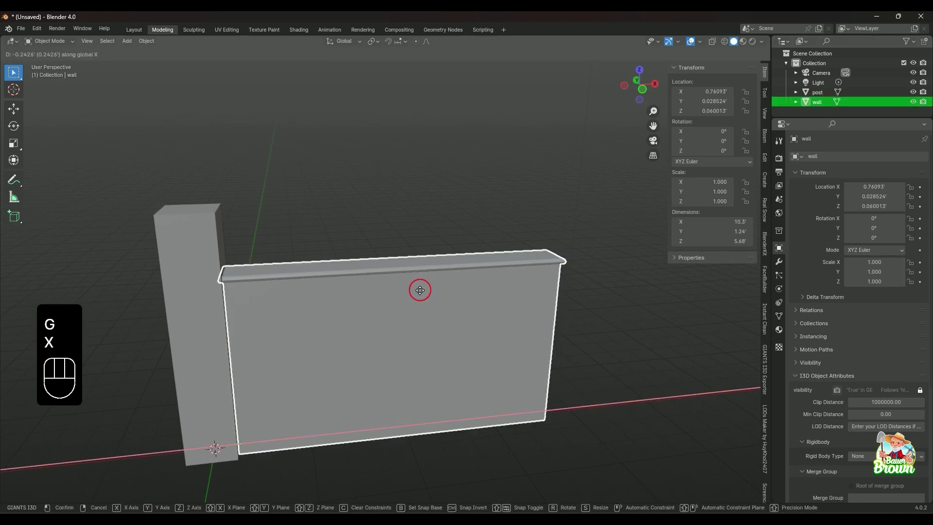
{"action": "left_click", "coordinate": [419, 279]}
{"action": "left_click", "coordinate": [409, 235]}
Move the wall about 0.9 ft along positive global X, away from the post
{"action": "middle_click_drag", "start_coordinate": [409, 234], "coordinate": [418, 318]}
{"action": "left_click", "coordinate": [816, 101]}
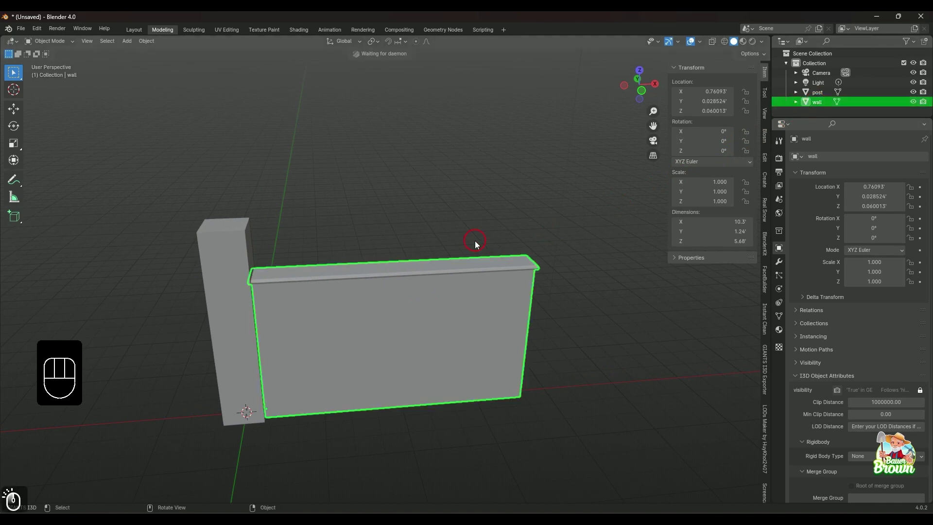
{"action": "key", "text": "g"}
{"action": "key", "text": "x"}
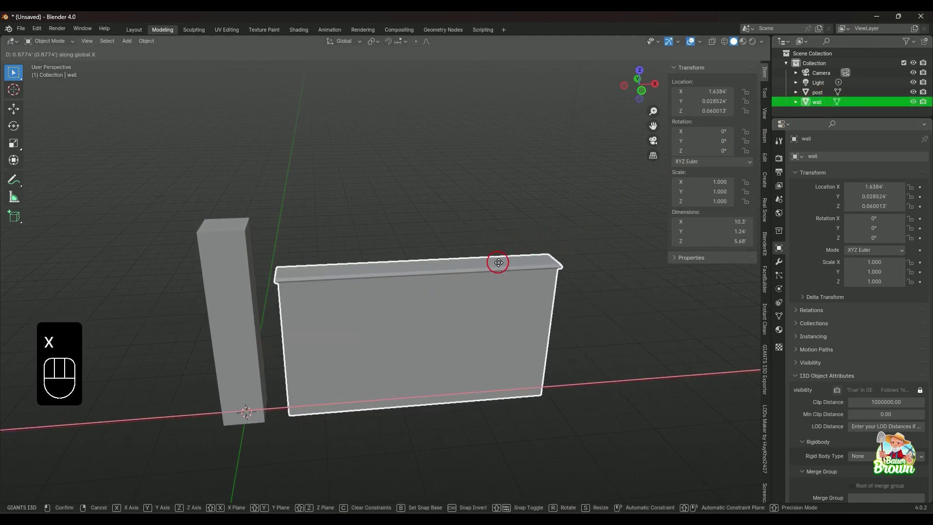
{"action": "left_click", "coordinate": [500, 264]}
Shorten the post along the global Z axis to a height of about 6.5 ft in Object Mode
{"action": "middle_click_drag", "start_coordinate": [499, 264], "coordinate": [346, 240]}
{"action": "left_click", "coordinate": [323, 233]}
{"action": "key", "text": "Tab"}
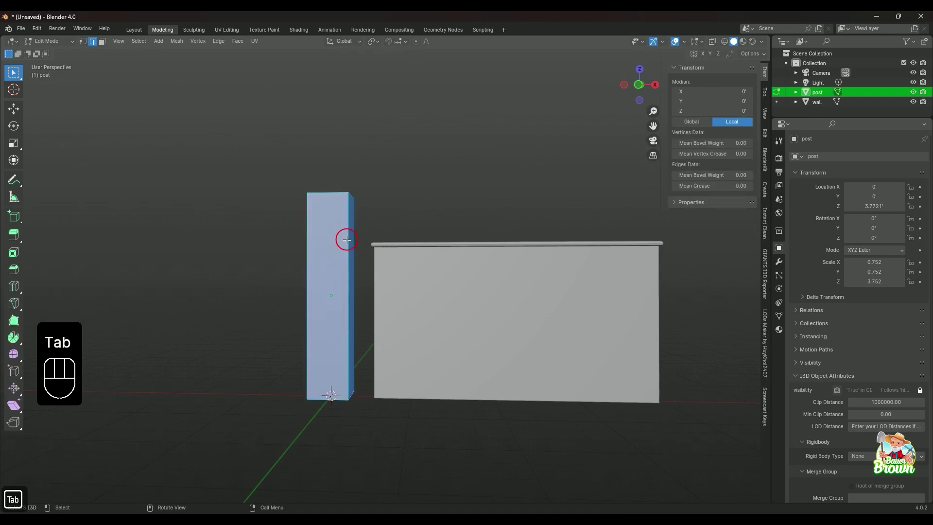
{"action": "key", "text": "Tab"}
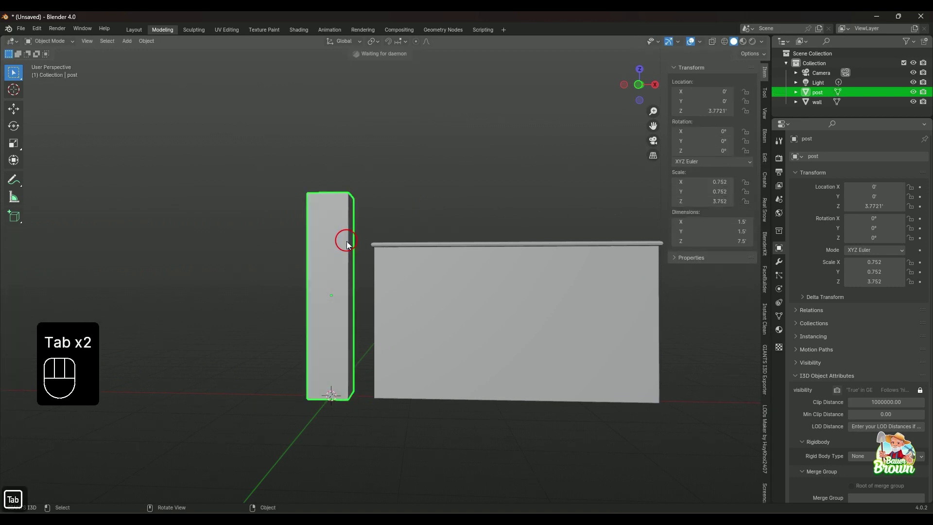
{"action": "middle_click_drag", "start_coordinate": [350, 249], "coordinate": [366, 261]}
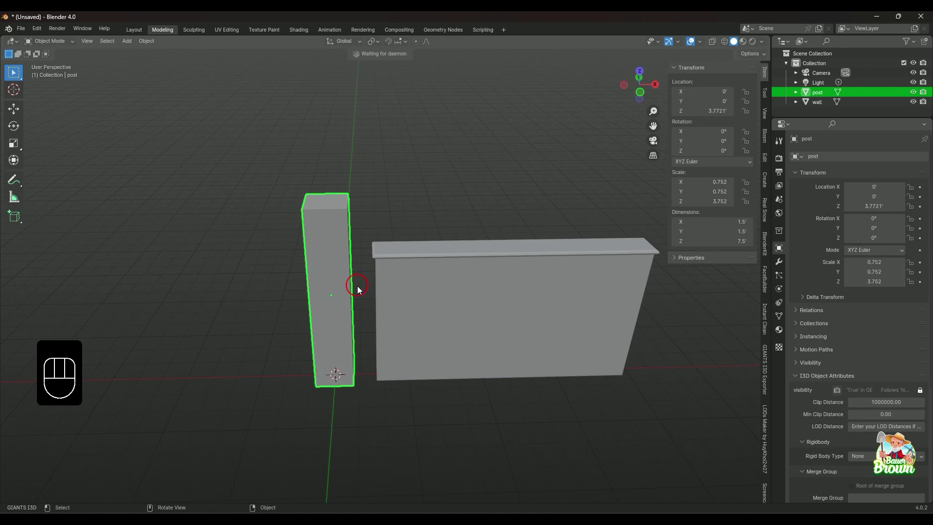
{"action": "key", "text": "s"}
{"action": "key", "text": "z"}
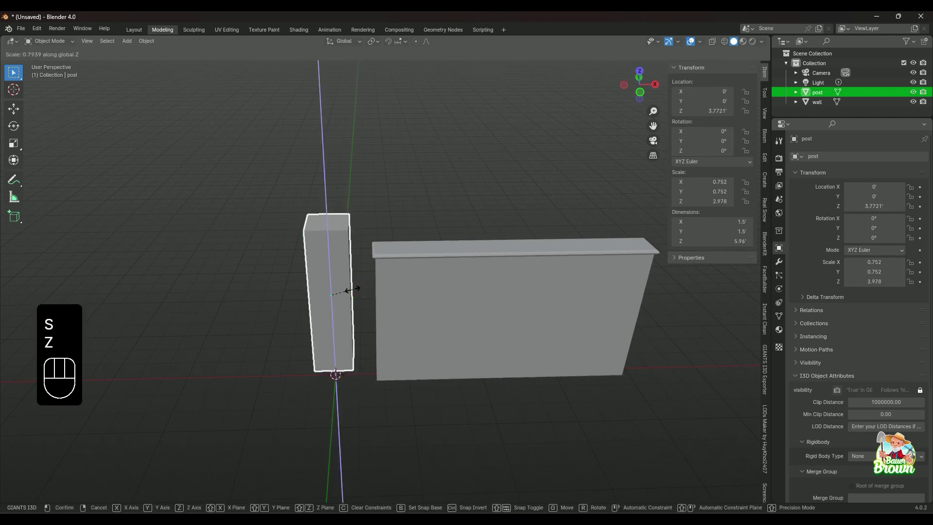
{"action": "key", "text": "shift"}
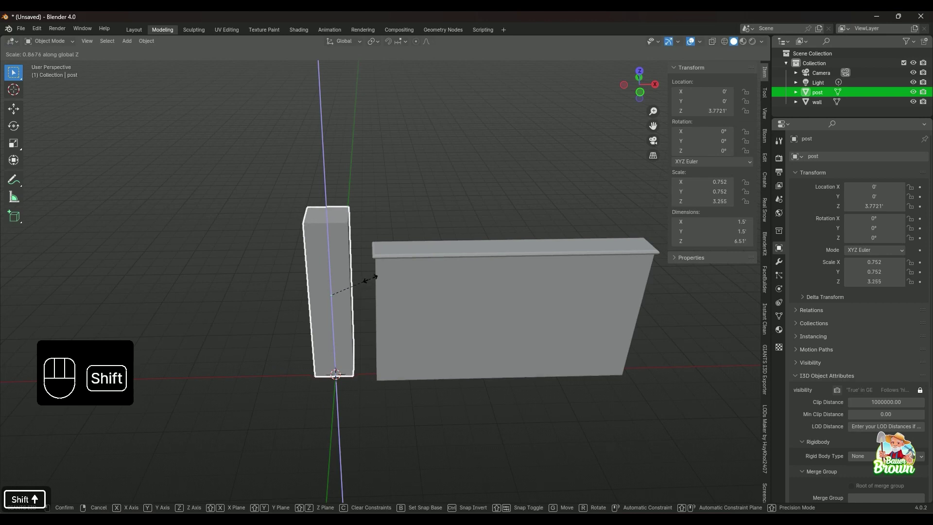
Scale the post along Z to about 0.868 and lower it about 0.48' to the wall's base level
{"action": "left_click", "coordinate": [370, 279]}
{"action": "middle_click_drag", "start_coordinate": [377, 323], "coordinate": [375, 287]}
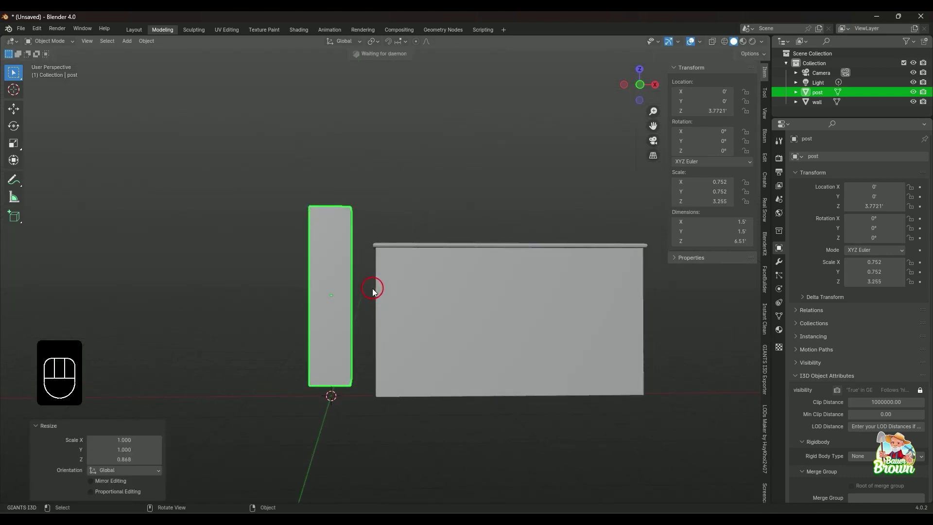
{"action": "key", "text": "KP_1"}
{"action": "key", "text": "g"}
{"action": "key", "text": "z"}
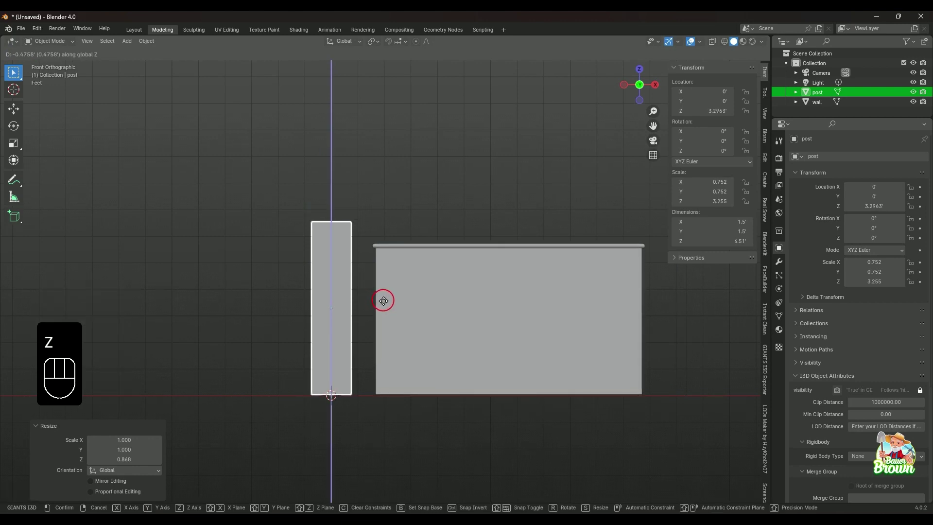
{"action": "left_click", "coordinate": [382, 299]}
{"action": "middle_click_drag", "start_coordinate": [408, 279], "coordinate": [287, 280]}
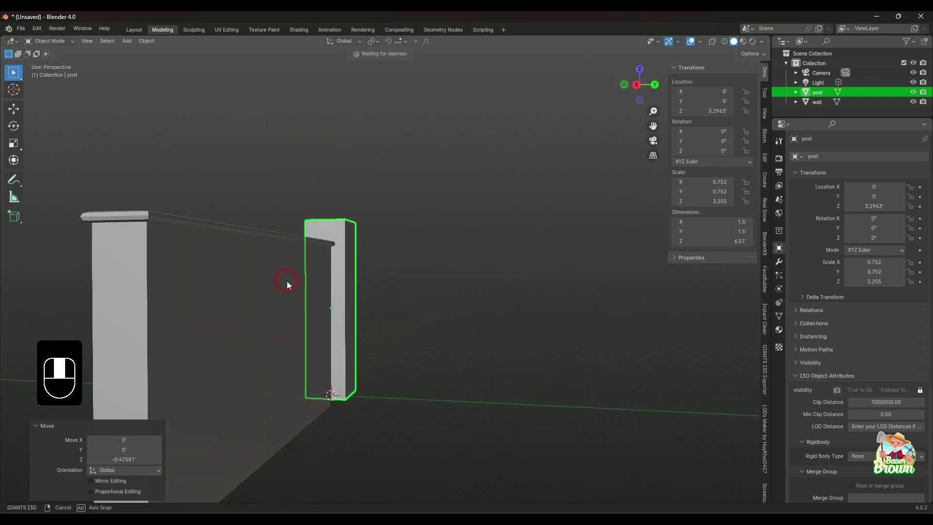
{"action": "middle_click_drag", "start_coordinate": [354, 322], "coordinate": [366, 245]}
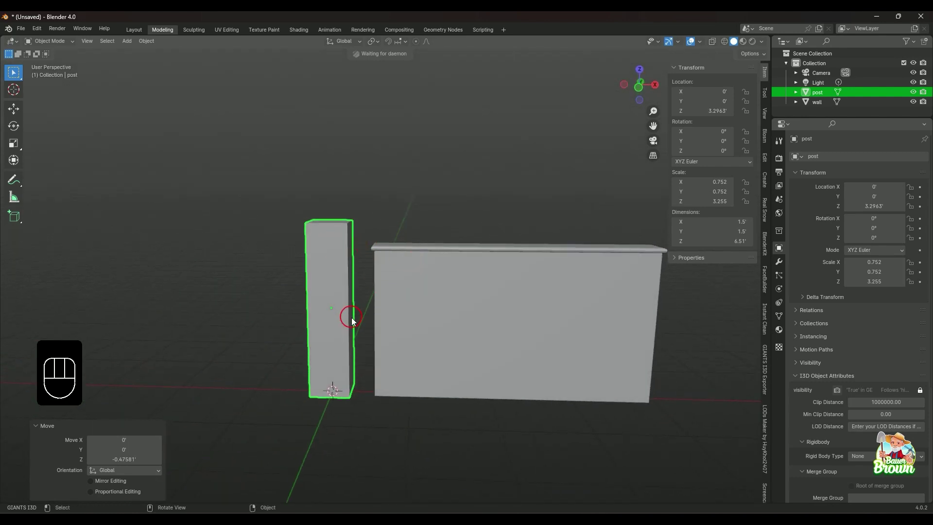
Scale the whole post uniformly to about 0.932 and lower it about 0.22' along Z to the ground line
{"action": "key", "text": "s"}
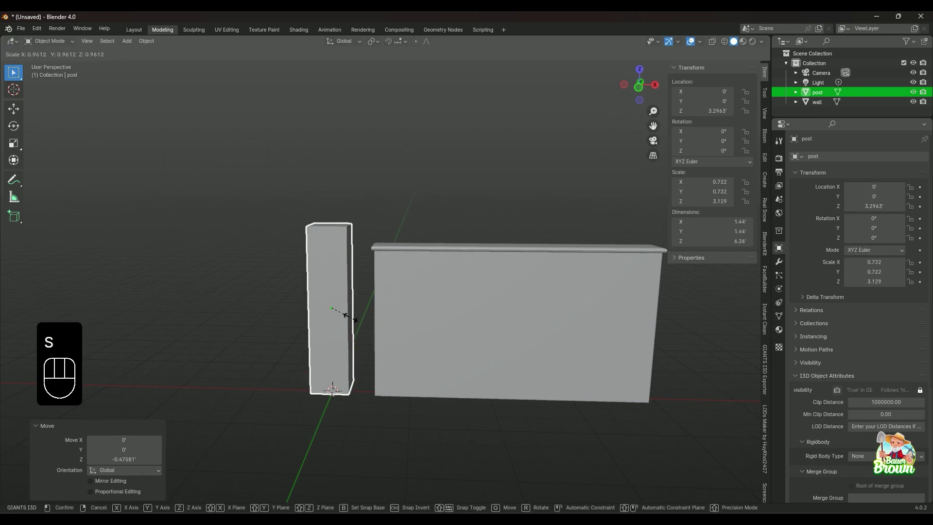
{"action": "left_click", "coordinate": [350, 317]}
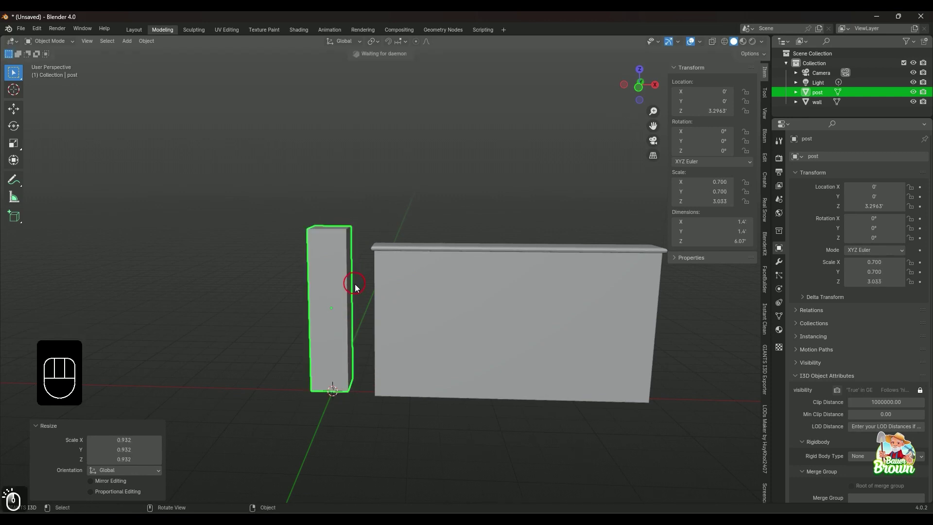
{"action": "key", "text": "KP_1"}
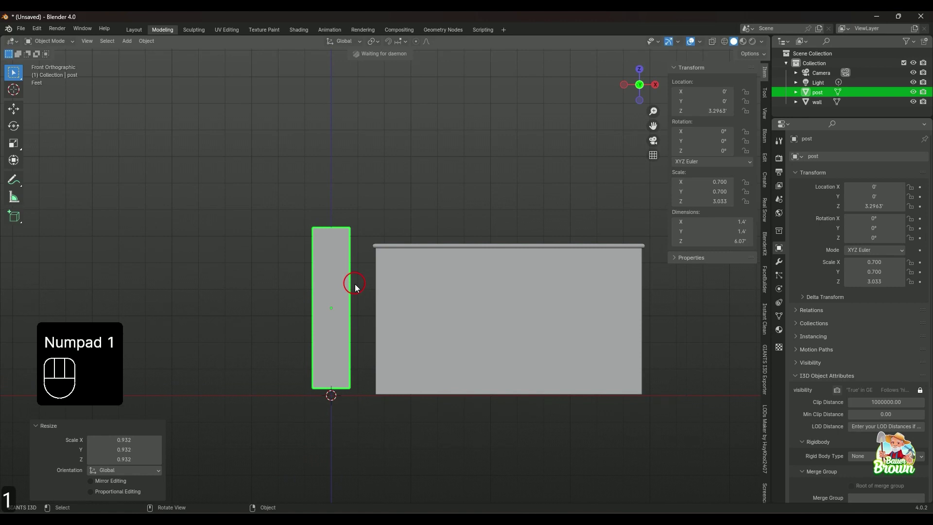
{"action": "key", "text": "g"}
{"action": "key", "text": "z"}
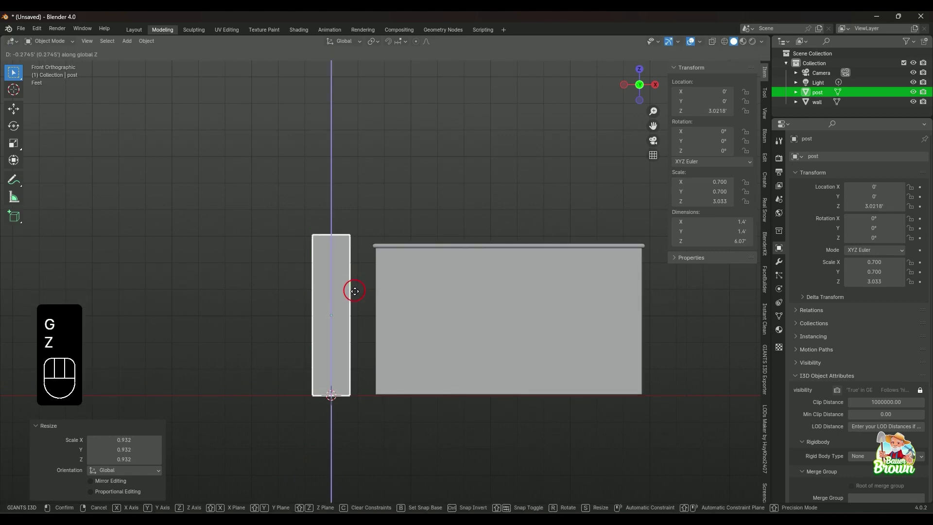
{"action": "left_click", "coordinate": [354, 287]}
{"action": "middle_click_drag", "start_coordinate": [378, 262], "coordinate": [408, 257]}
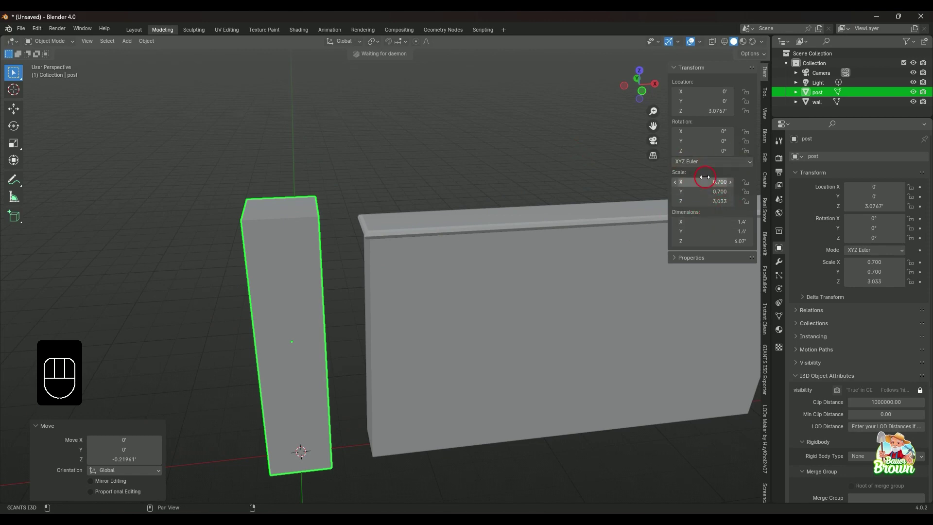
Apply the scale transform to the post
{"action": "key", "text": "ctrl+a"}
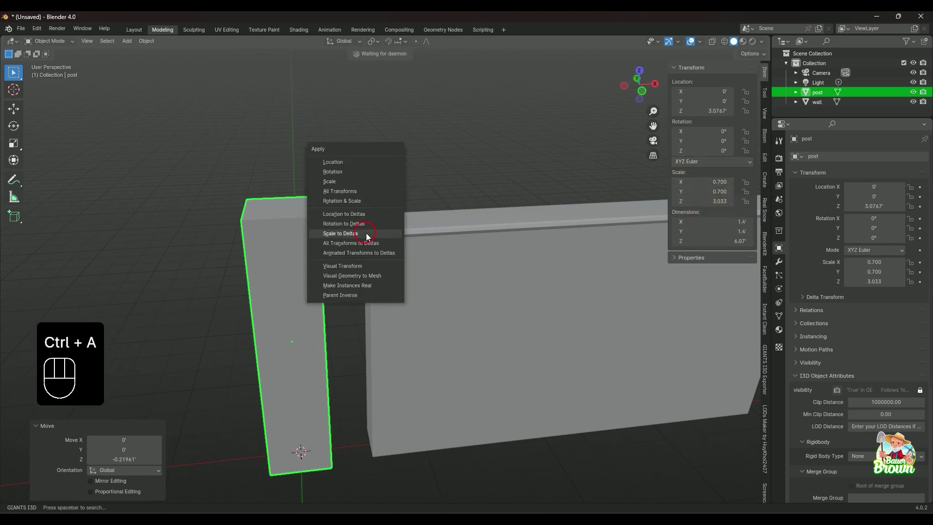
{"action": "left_click", "coordinate": [366, 182]}
{"action": "mouse_move", "coordinate": [365, 321]}
{"action": "middle_mouse_down"}
{"action": "mouse_move", "coordinate": [344, 309]}
{"action": "mouse_move", "coordinate": [365, 316]}
{"action": "middle_mouse_up"}
{"action": "scroll", "coordinate": [346, 308], "scroll_direction": "up", "scroll_amount": 2}
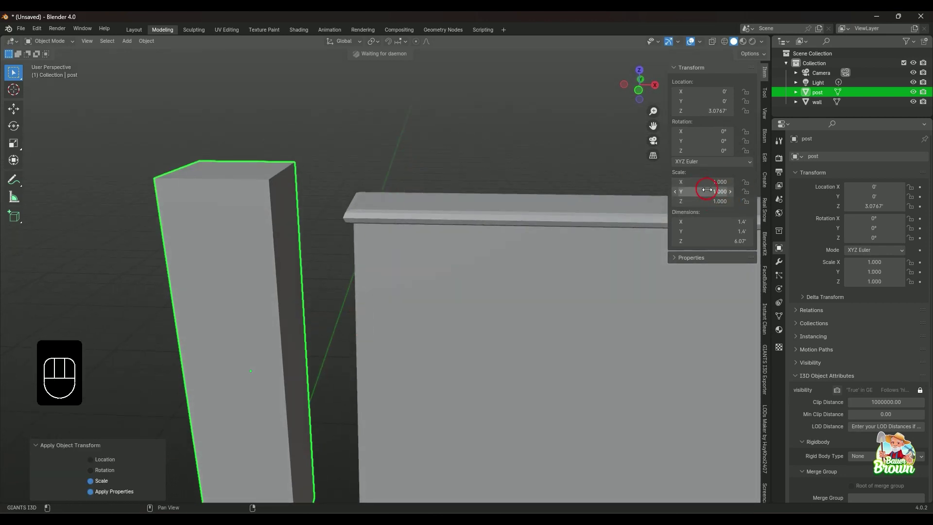
{"action": "scroll", "coordinate": [421, 143], "scroll_direction": "down", "scroll_amount": 3}
In Edit Mode, extrude the post's top face upward by about 0.14'
{"action": "middle_click_drag", "start_coordinate": [423, 165], "coordinate": [437, 180]}
{"action": "middle_click_drag", "start_coordinate": [314, 223], "coordinate": [306, 247]}
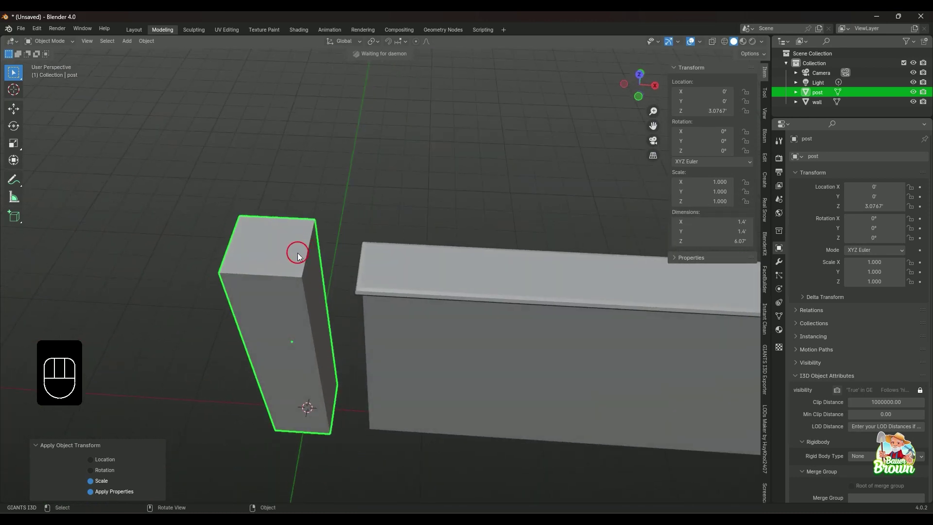
{"action": "key", "text": "Tab"}
{"action": "left_click", "coordinate": [308, 250]}
{"action": "middle_click_drag", "start_coordinate": [352, 346], "coordinate": [363, 312]}
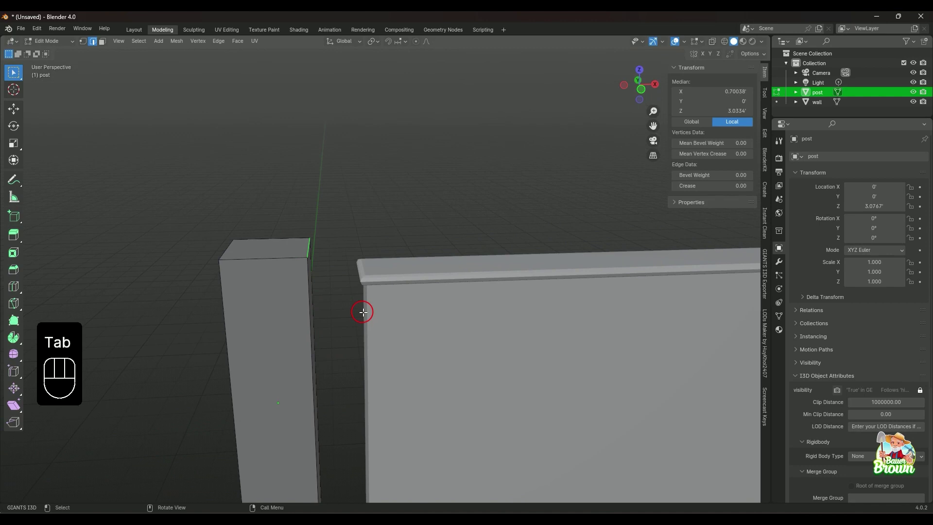
{"action": "key", "text": "3"}
{"action": "left_click", "coordinate": [270, 243]}
{"action": "middle_click_drag", "start_coordinate": [271, 243], "coordinate": [324, 290]}
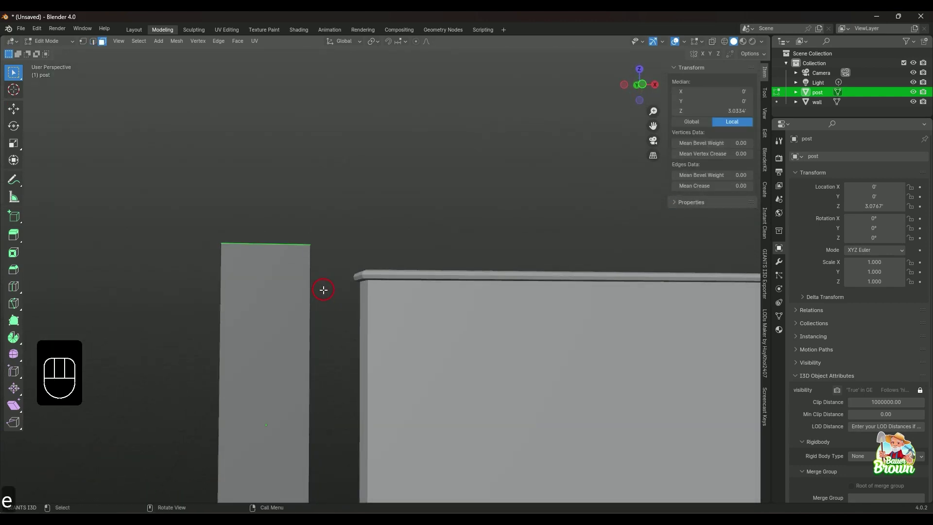
{"action": "key", "text": "e"}
{"action": "left_click", "coordinate": [322, 281]}
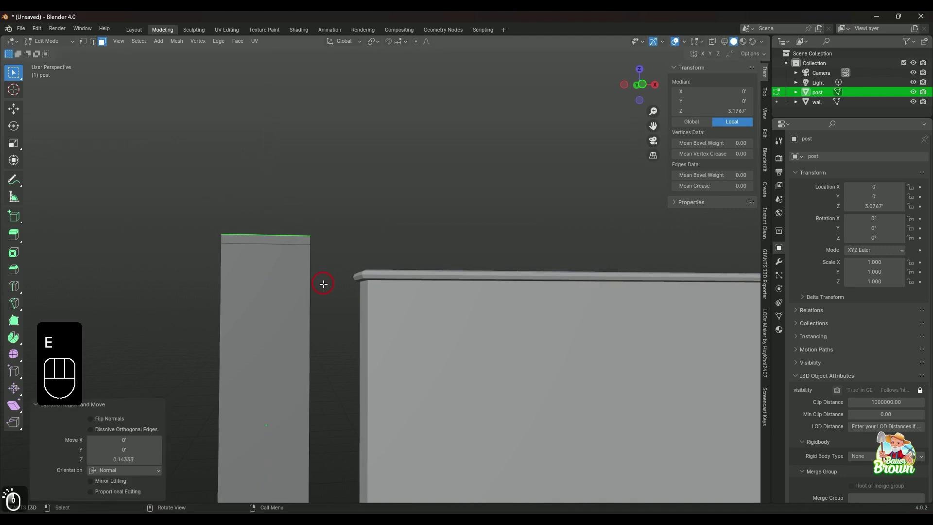
Inset the post's top face by about 0.12' and extrude the inner face upward by about 0.11'
{"action": "middle_click_drag", "start_coordinate": [323, 281], "coordinate": [329, 337]}
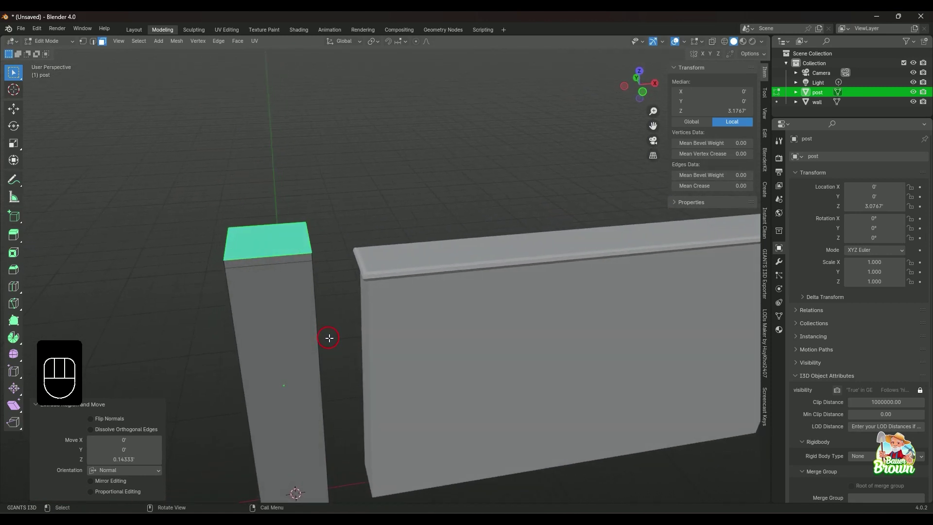
{"action": "key", "text": "i"}
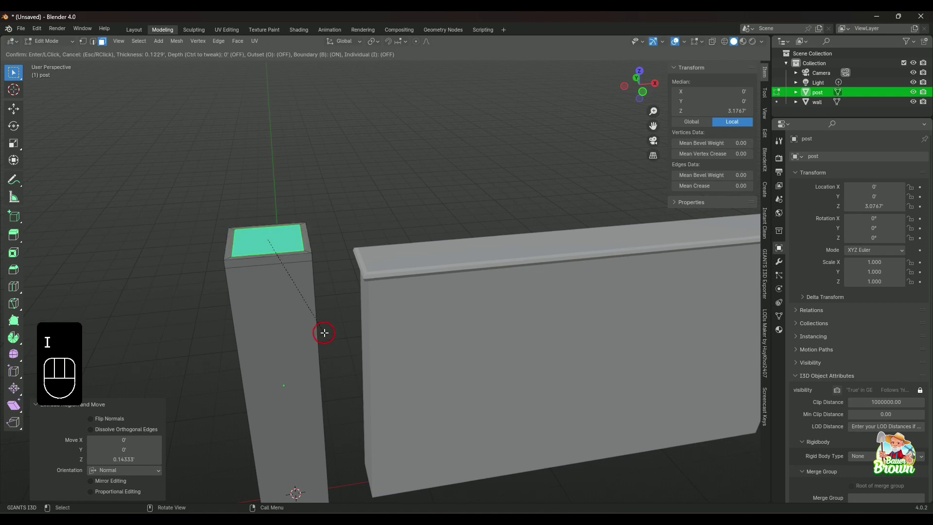
{"action": "left_click", "coordinate": [324, 332]}
{"action": "middle_click_drag", "start_coordinate": [323, 330], "coordinate": [350, 337]}
{"action": "key", "text": "e"}
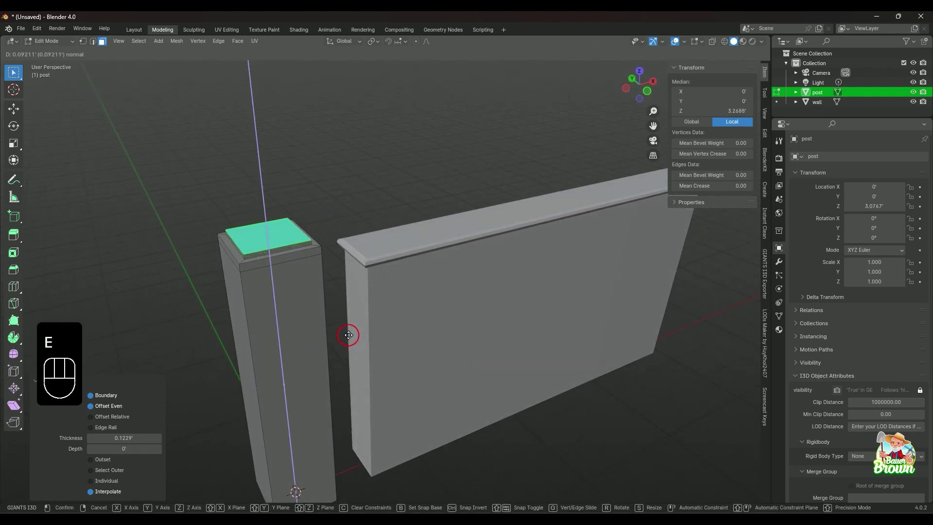
{"action": "left_click", "coordinate": [349, 334]}
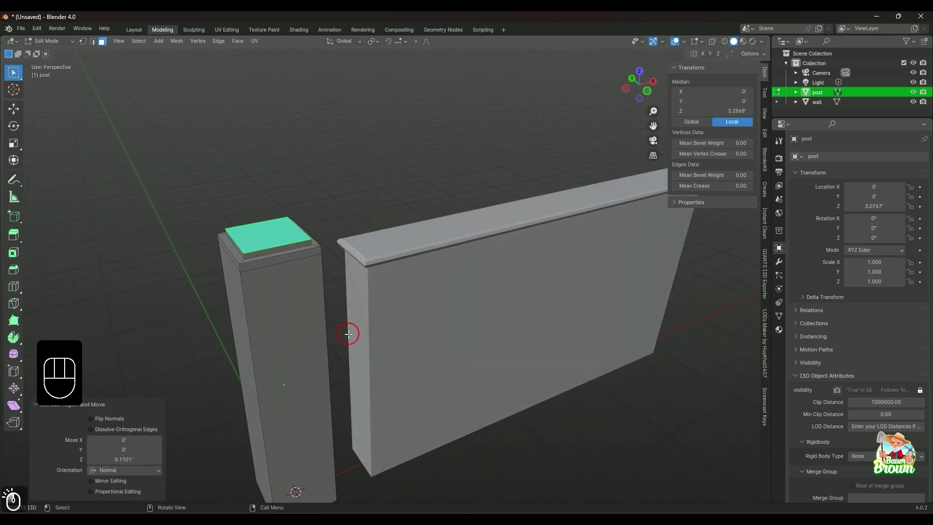
Inset the raised top face by about 0.163' and extrude the inner face upward by about 0.38'
{"action": "middle_click_drag", "start_coordinate": [350, 333], "coordinate": [330, 348]}
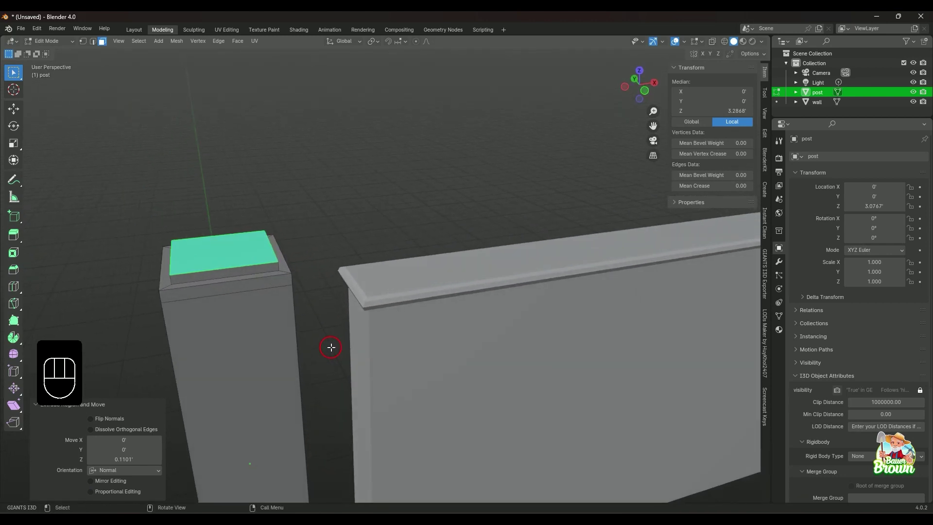
{"action": "key", "text": "i"}
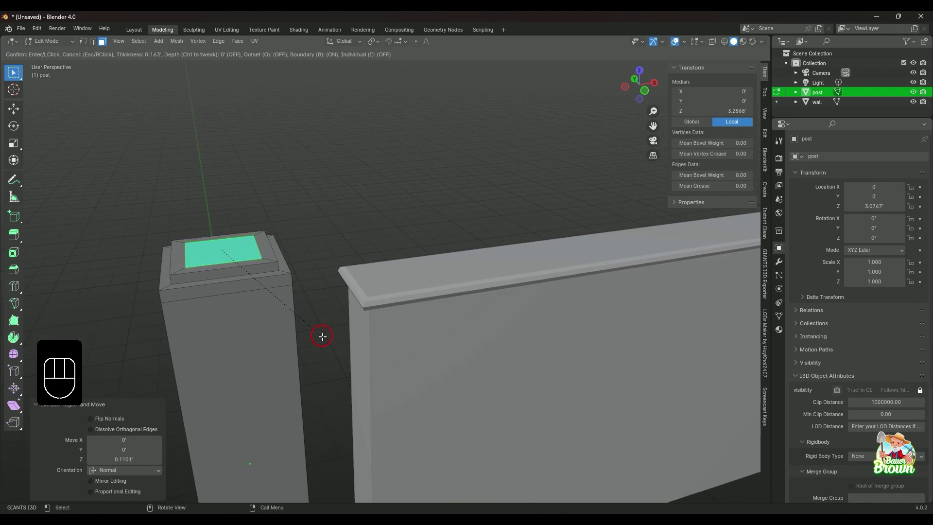
{"action": "left_click", "coordinate": [322, 336]}
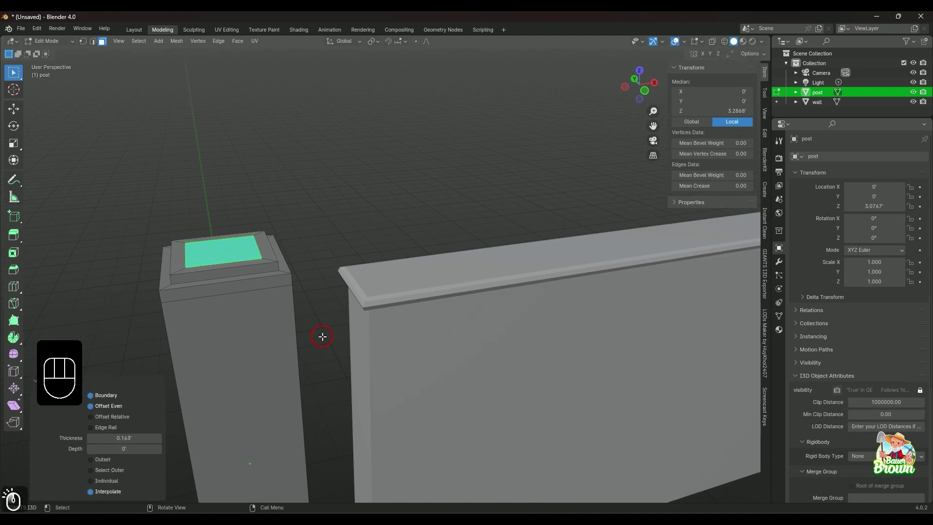
{"action": "key", "text": "e"}
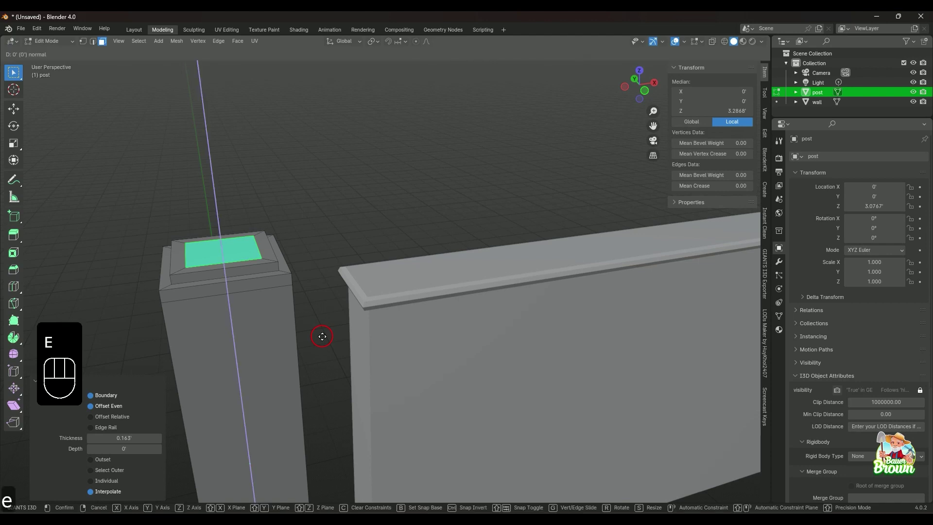
{"action": "left_click", "coordinate": [319, 306]}
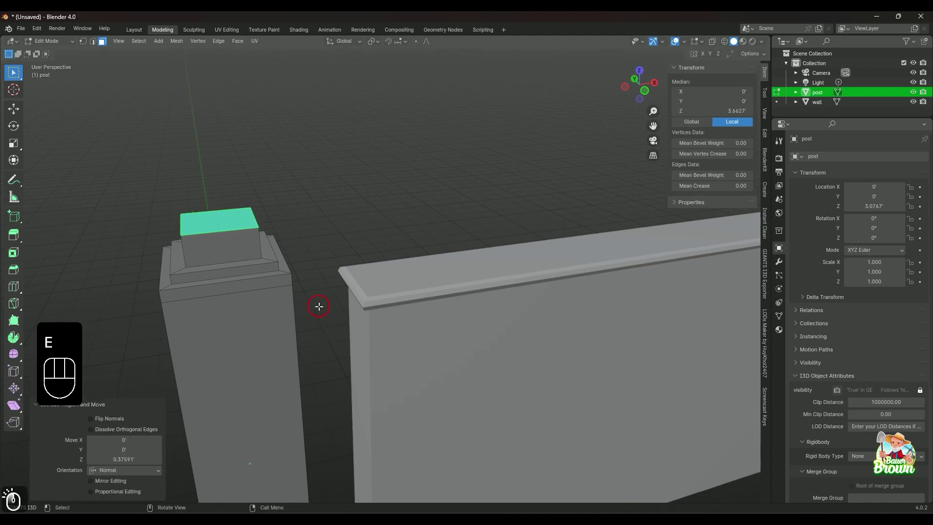
Scale the topmost face to about 0.413 to taper the post's cap, then clear the selection
{"action": "middle_click_drag", "start_coordinate": [319, 306], "coordinate": [322, 350]}
{"action": "key", "text": "s"}
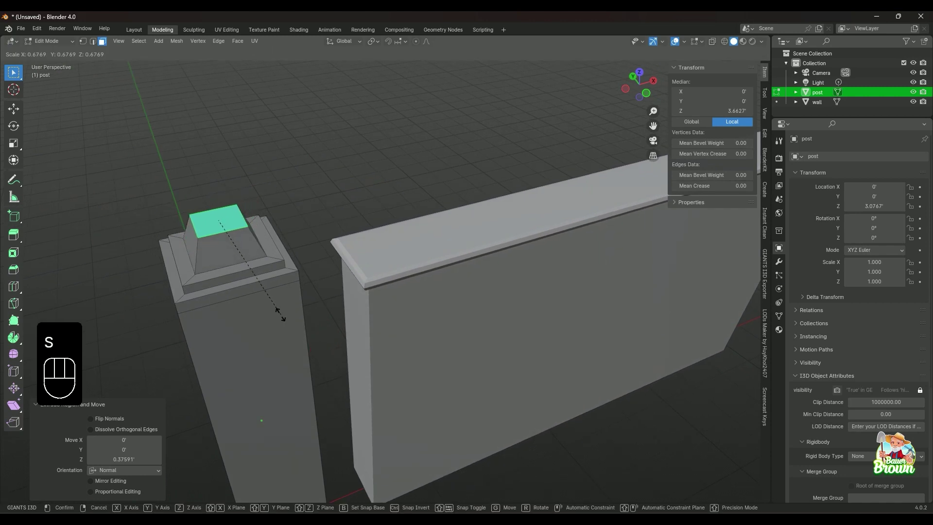
{"action": "left_click", "coordinate": [250, 278]}
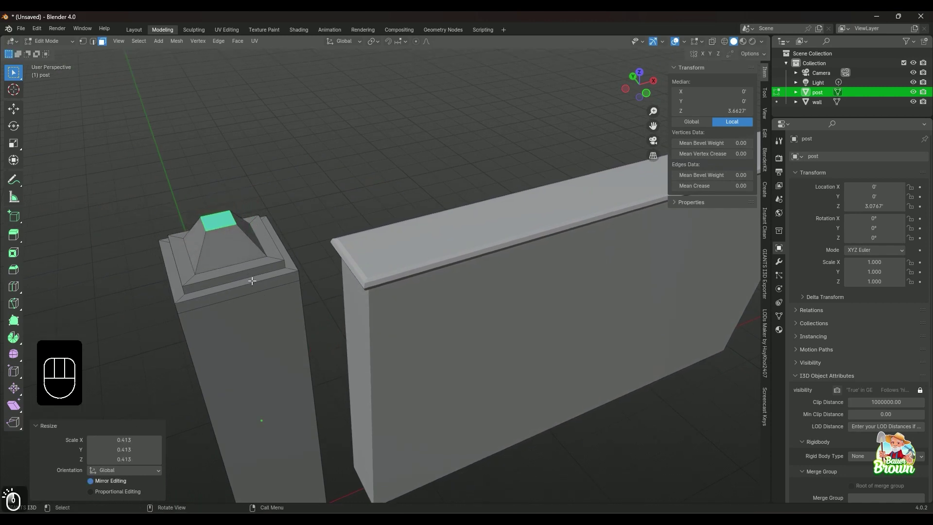
{"action": "middle_click_drag", "start_coordinate": [251, 278], "coordinate": [364, 261]}
{"action": "scroll", "coordinate": [274, 350], "scroll_direction": "down", "scroll_amount": 5}
{"action": "left_click", "coordinate": [360, 392]}
Select the four side faces of the lowest band around the post's cap
{"action": "middle_click_drag", "start_coordinate": [361, 392], "coordinate": [354, 244]}
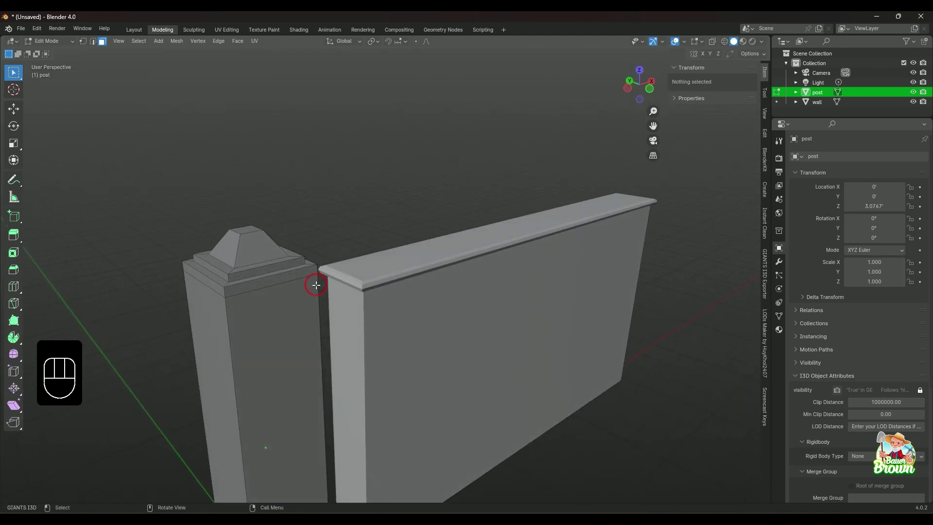
{"action": "key", "text": "3"}
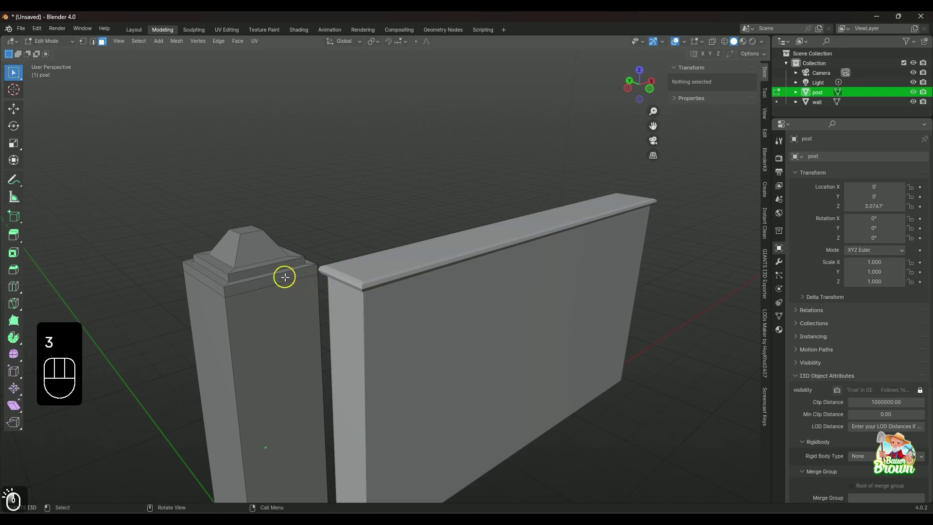
{"action": "left_click", "coordinate": [286, 275]}
{"action": "left_click", "coordinate": [202, 285], "text": "shift"}
{"action": "middle_click_drag", "start_coordinate": [202, 285], "coordinate": [313, 311]}
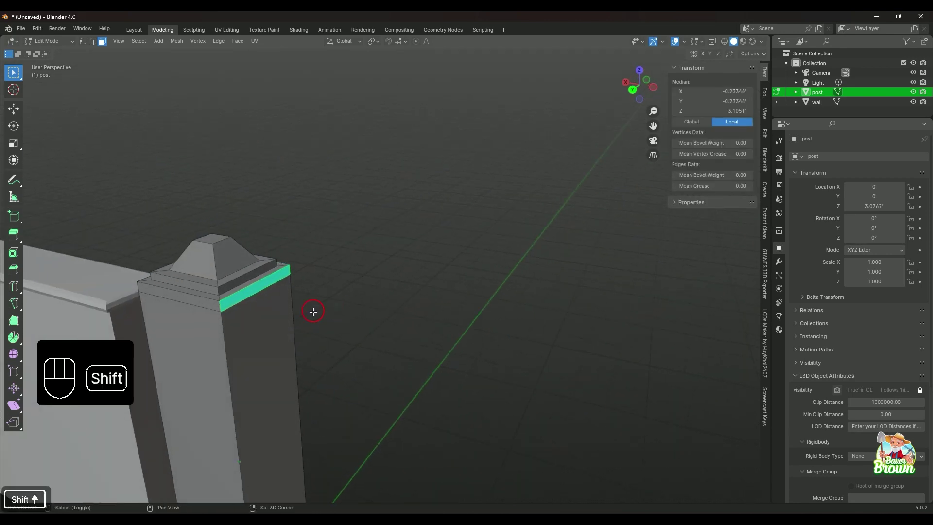
{"action": "middle_click_drag", "start_coordinate": [191, 301], "coordinate": [354, 350]}
{"action": "left_click", "coordinate": [210, 298], "text": "shift"}
{"action": "scroll", "coordinate": [350, 352], "scroll_direction": "up", "scroll_amount": 2}
Try extruding the four selected band faces outward along their normals by about 0.11', and undo the extrusion
{"action": "right_click", "coordinate": [337, 334]}
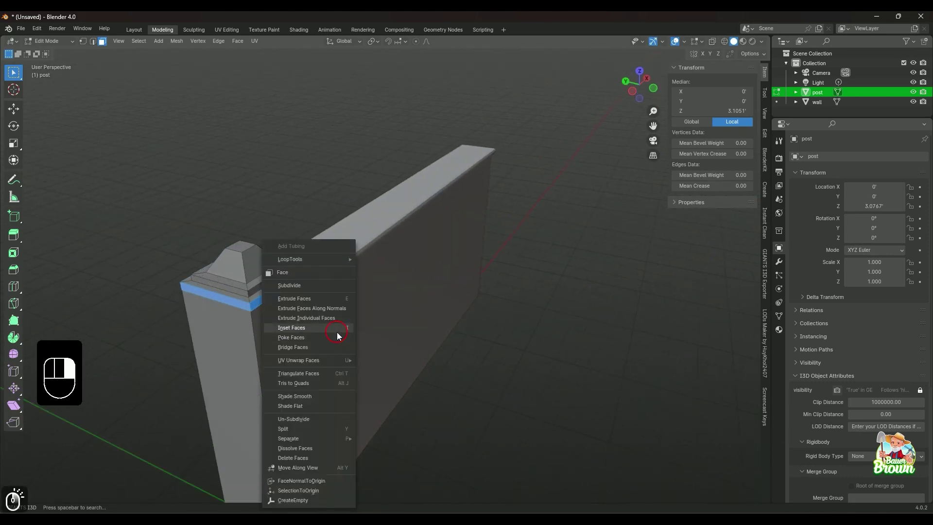
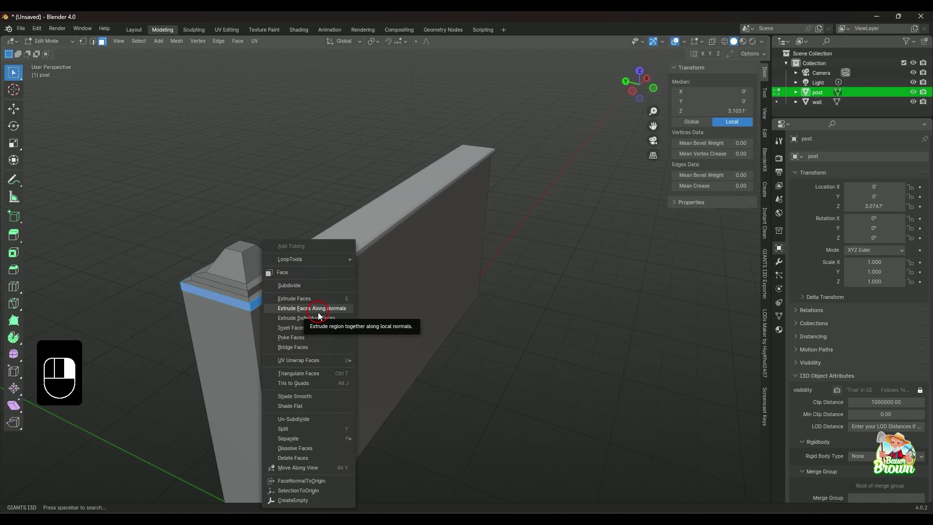
{"action": "left_click", "coordinate": [319, 311]}
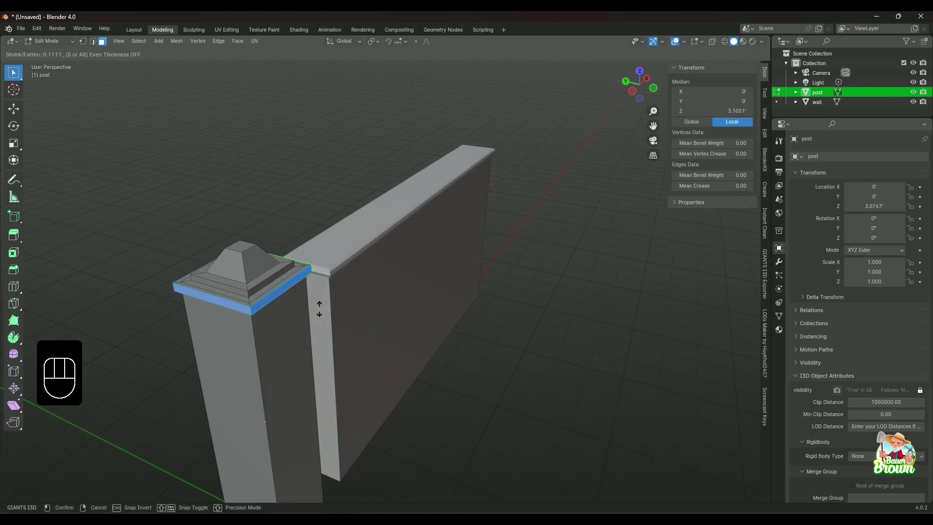
{"action": "left_click", "coordinate": [321, 311]}
{"action": "middle_click_drag", "start_coordinate": [327, 327], "coordinate": [488, 290]}
{"action": "key", "text": "ctrl+z"}
Extrude the cap's four band faces outward along their normals by about 0.11' to form an overhanging lip
{"action": "key", "text": "alt+s"}
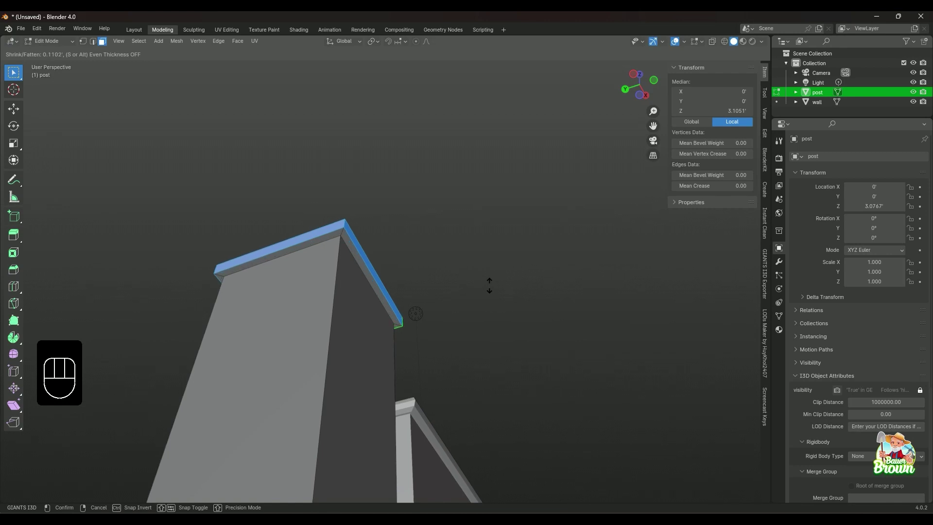
{"action": "left_click", "coordinate": [489, 286]}
{"action": "middle_click_drag", "start_coordinate": [487, 285], "coordinate": [475, 390]}
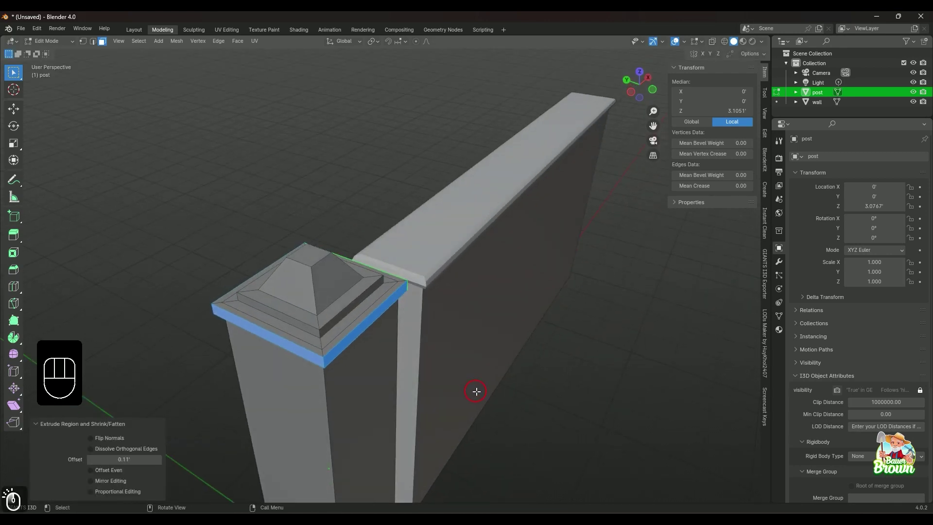
Bevel the upper and lower edge loops of the post cap's overhanging lip with two segments and clamp overlap turned off
{"action": "left_click", "coordinate": [379, 309]}
{"action": "key", "text": "2"}
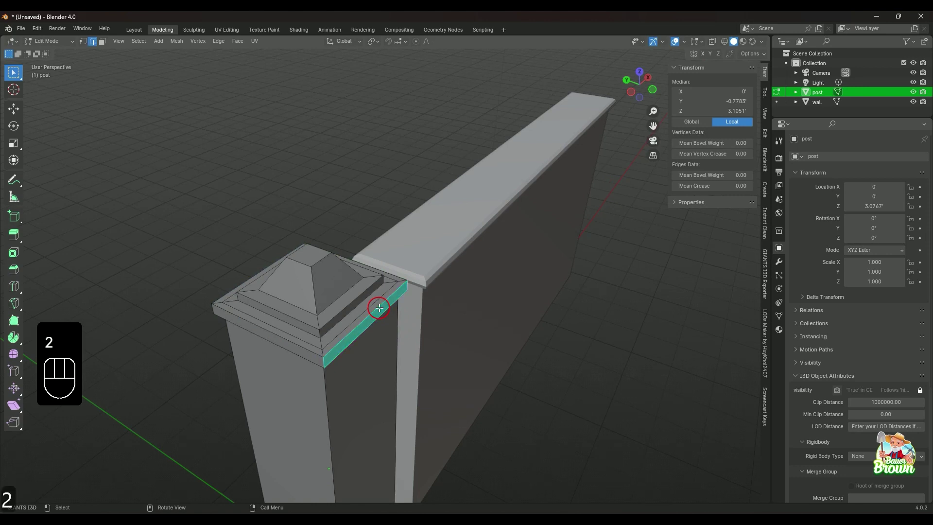
{"action": "left_click", "coordinate": [379, 307]}
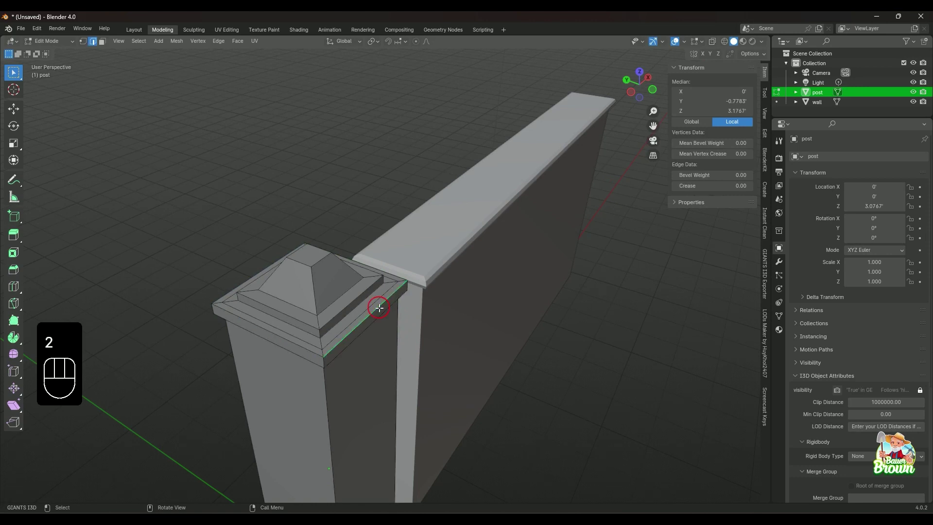
{"action": "left_click", "coordinate": [379, 307], "text": "alt"}
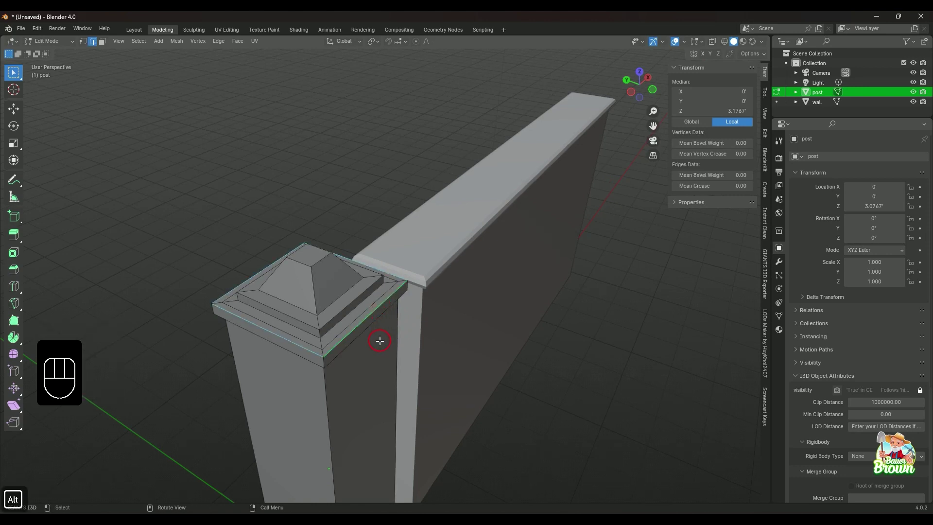
{"action": "left_click", "coordinate": [362, 334], "text": "alt+shift"}
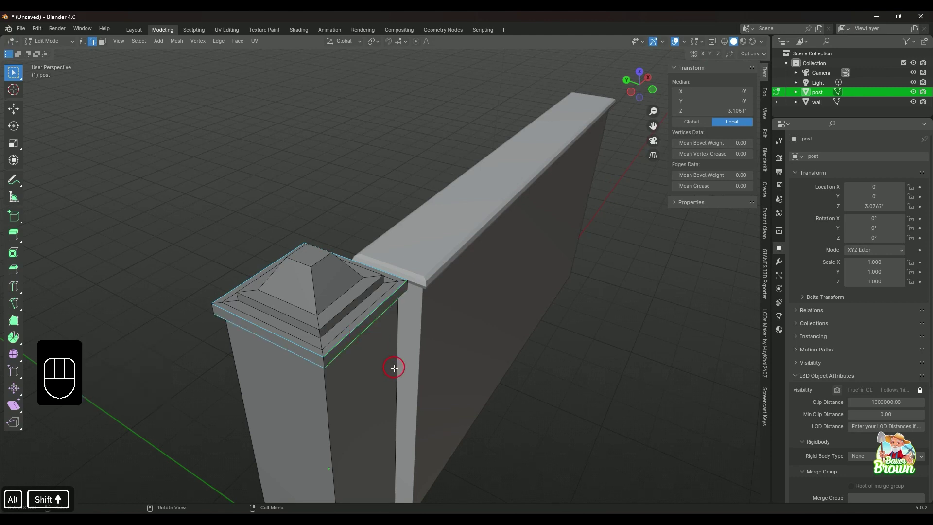
{"action": "middle_click_drag", "start_coordinate": [392, 369], "coordinate": [460, 390]}
{"action": "key", "text": "ctrl+b"}
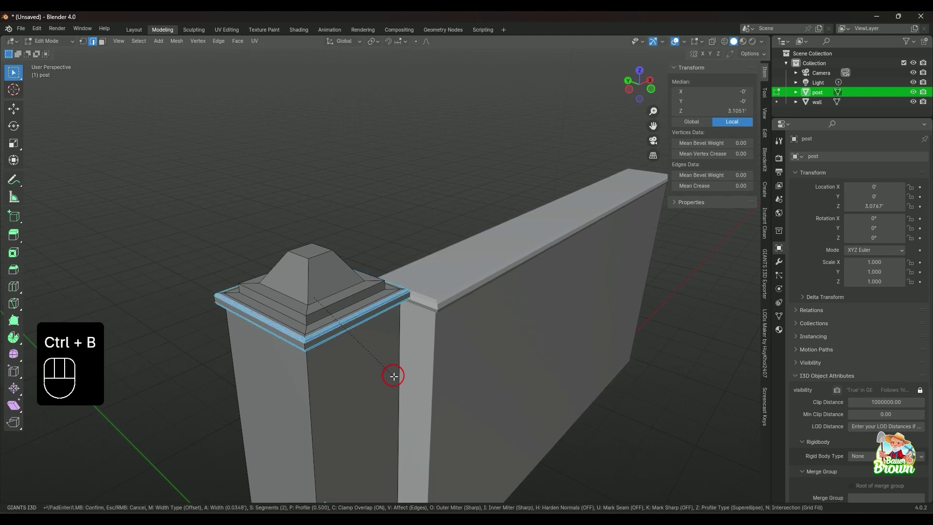
{"action": "key", "text": "c"}
{"action": "left_click", "coordinate": [394, 377]}
{"action": "left_click", "coordinate": [392, 172]}
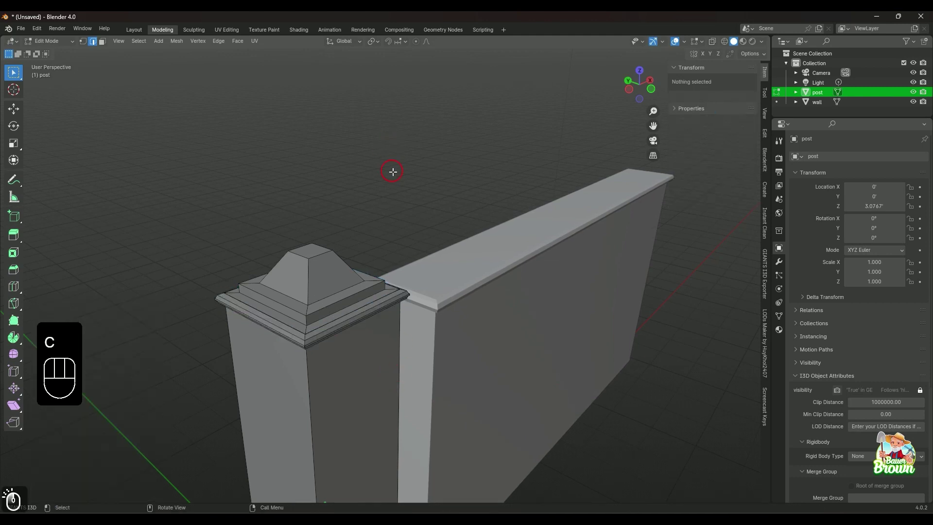
Bevel only the upper edge loop of the cap's raised step by about 0.05' with two segments
{"action": "middle_click_drag", "start_coordinate": [392, 171], "coordinate": [370, 367]}
{"action": "scroll", "coordinate": [375, 354], "scroll_direction": "up", "scroll_amount": 2}
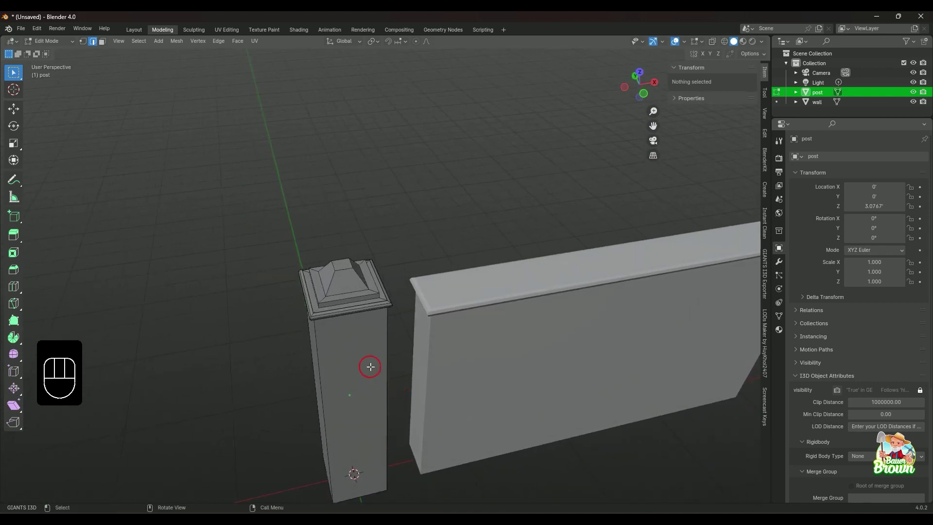
{"action": "scroll", "coordinate": [370, 364], "scroll_direction": "up", "scroll_amount": 3}
{"action": "left_click", "coordinate": [334, 315]}
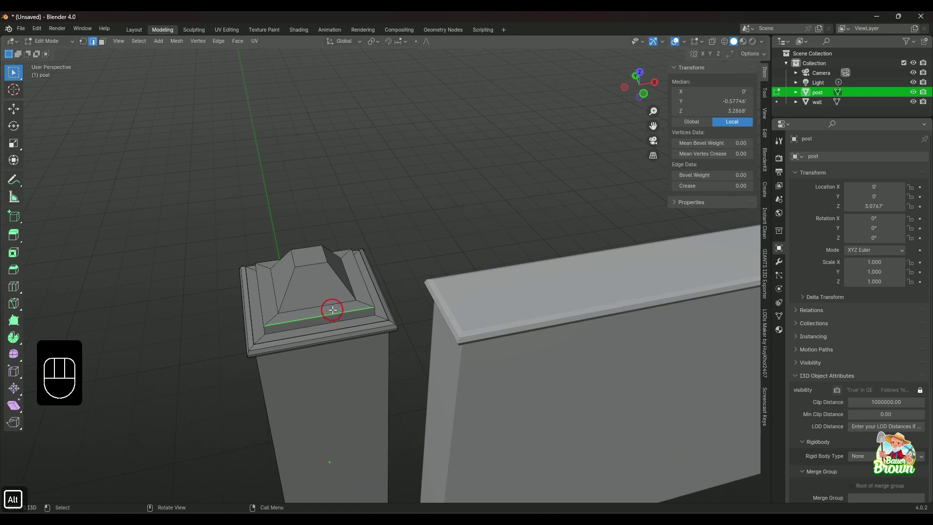
{"action": "left_click", "coordinate": [333, 310], "text": "alt"}
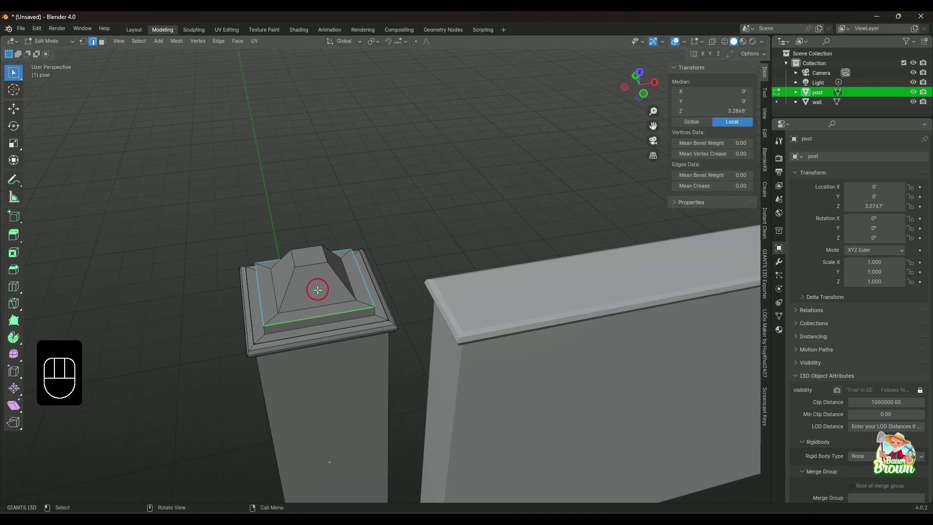
{"action": "left_click", "coordinate": [312, 263], "text": "alt+shift"}
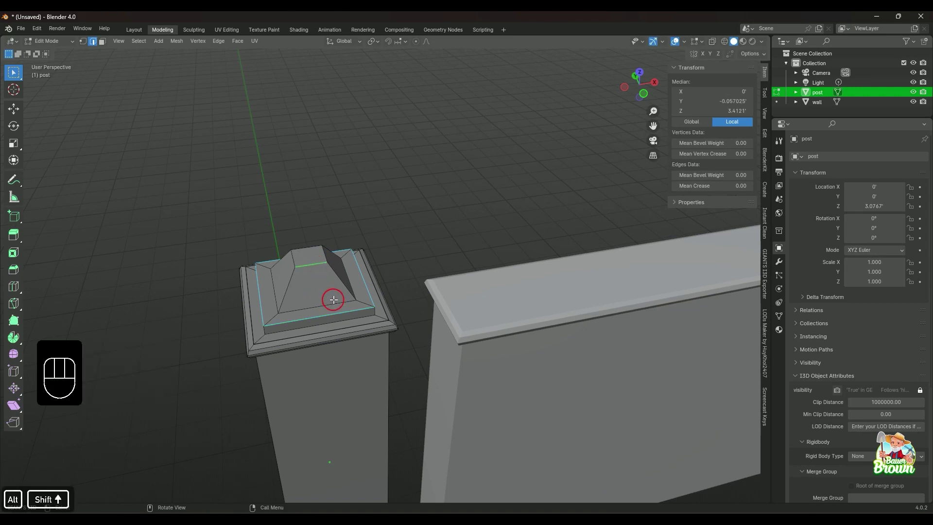
{"action": "left_click", "coordinate": [319, 263], "text": "alt+shift"}
{"action": "key", "text": "ctrl+b"}
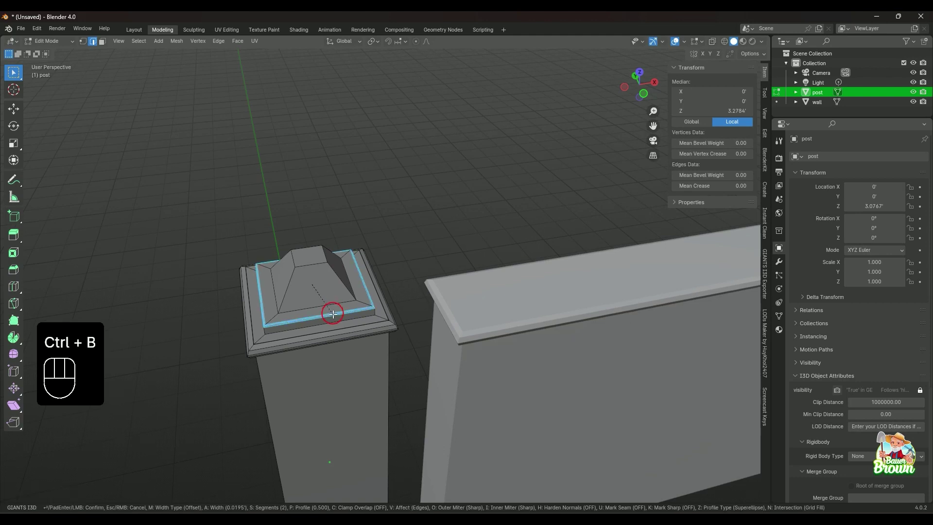
{"action": "left_click", "coordinate": [332, 315]}
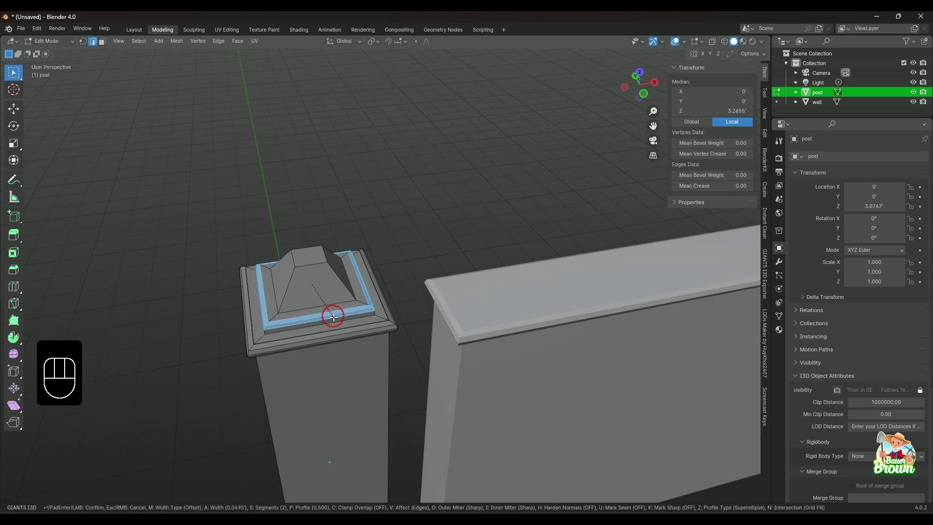
Bevel the four edges around the cap's topmost face by about 0.156' with two segments
{"action": "middle_click_drag", "start_coordinate": [327, 308], "coordinate": [316, 259]}
{"action": "left_click", "coordinate": [316, 259]}
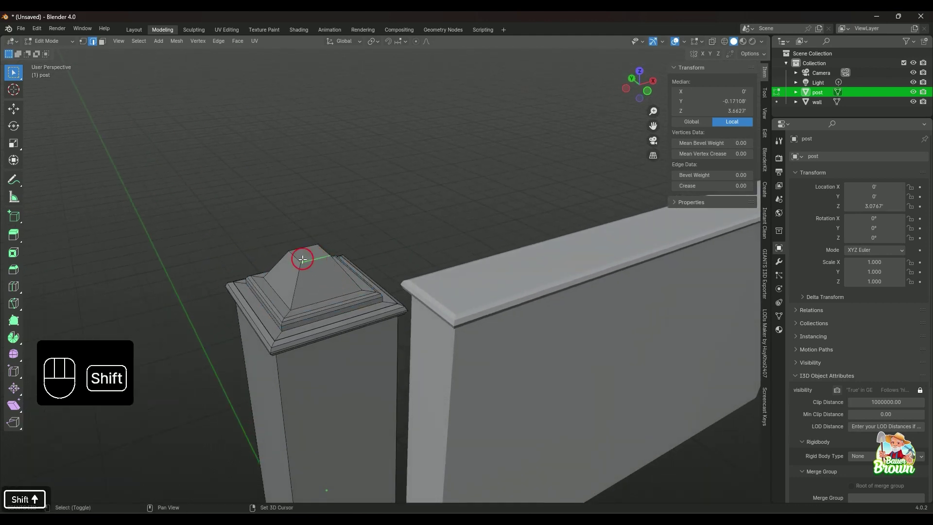
{"action": "left_click", "coordinate": [298, 258], "text": "shift"}
{"action": "left_click", "coordinate": [313, 251], "text": "shift"}
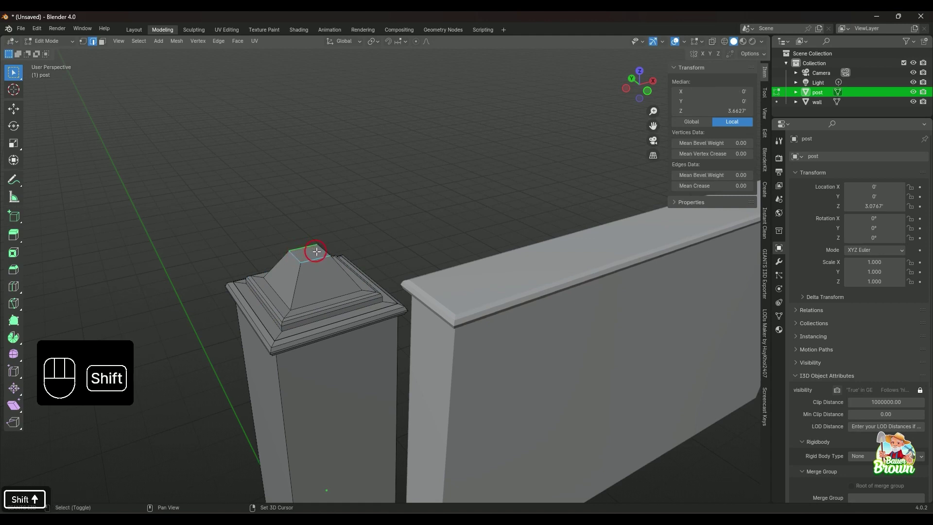
{"action": "left_click", "coordinate": [317, 251], "text": "shift"}
{"action": "key", "text": "ctrl+b"}
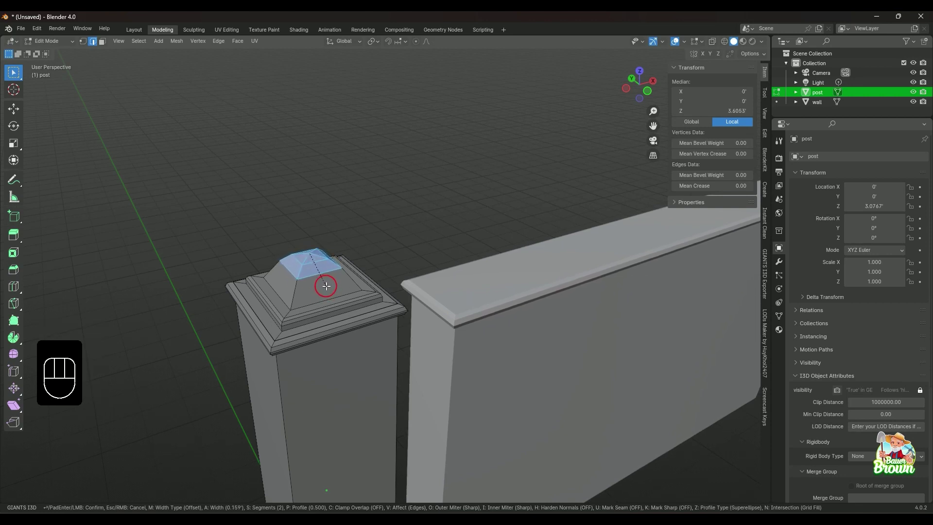
{"action": "left_click", "coordinate": [326, 286]}
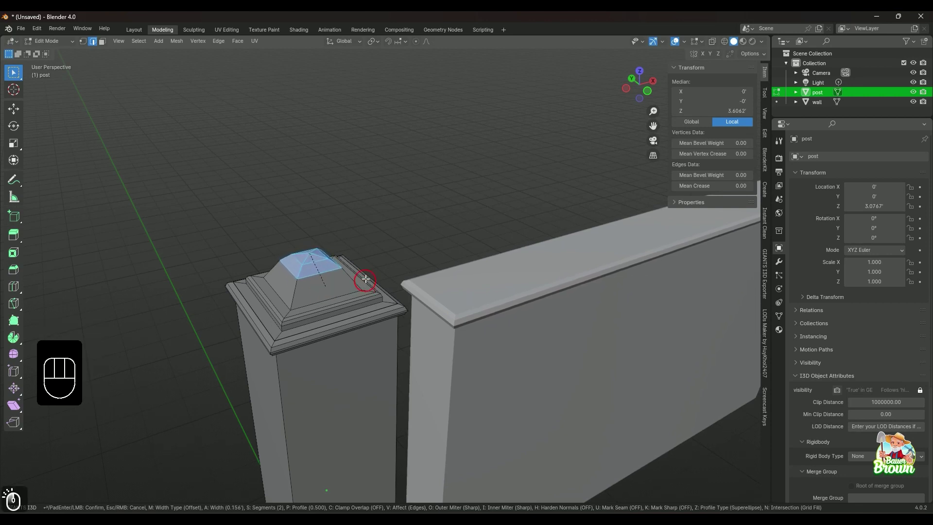
{"action": "left_click", "coordinate": [385, 292]}
{"action": "middle_click_drag", "start_coordinate": [385, 291], "coordinate": [372, 384]}
{"action": "left_click", "coordinate": [366, 258]}
Add one horizontal loop cut around the post's shaft and slide it toward the base to a factor of about 0.766
{"action": "middle_click_drag", "start_coordinate": [367, 258], "coordinate": [442, 411]}
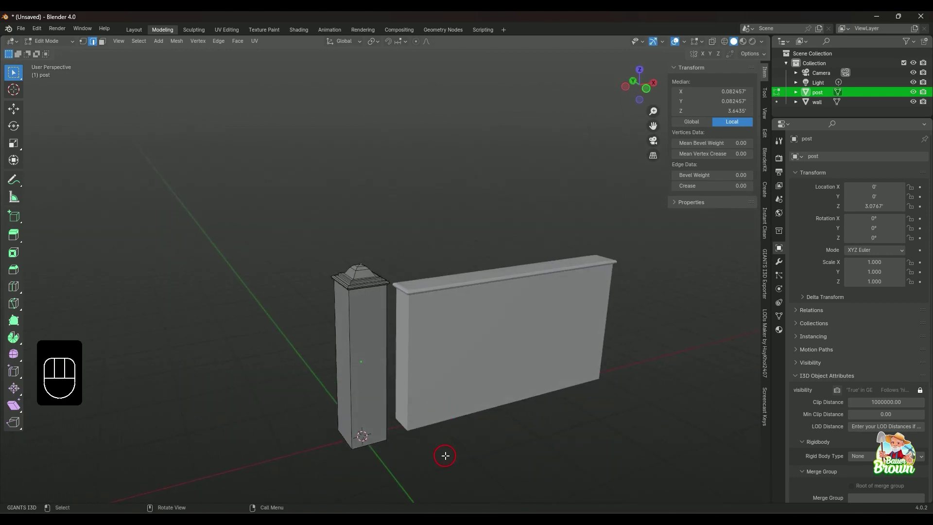
{"action": "mouse_move", "coordinate": [444, 453]}
{"action": "middle_mouse_down"}
{"action": "mouse_move", "coordinate": [452, 443]}
{"action": "mouse_move", "coordinate": [433, 423]}
{"action": "mouse_move", "coordinate": [435, 438]}
{"action": "middle_mouse_up"}
{"action": "middle_click_drag", "start_coordinate": [369, 431], "coordinate": [366, 362], "text": "shift"}
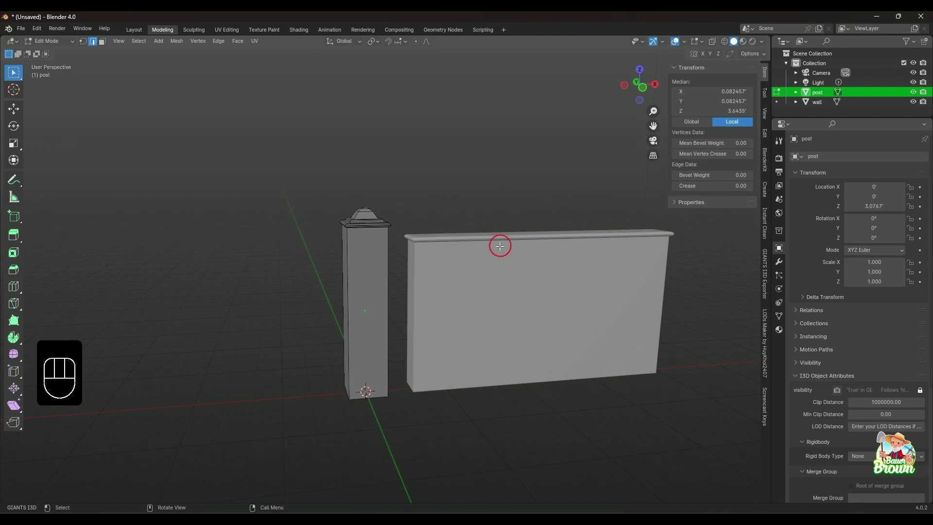
{"action": "scroll", "coordinate": [369, 377], "scroll_direction": "up", "scroll_amount": 2}
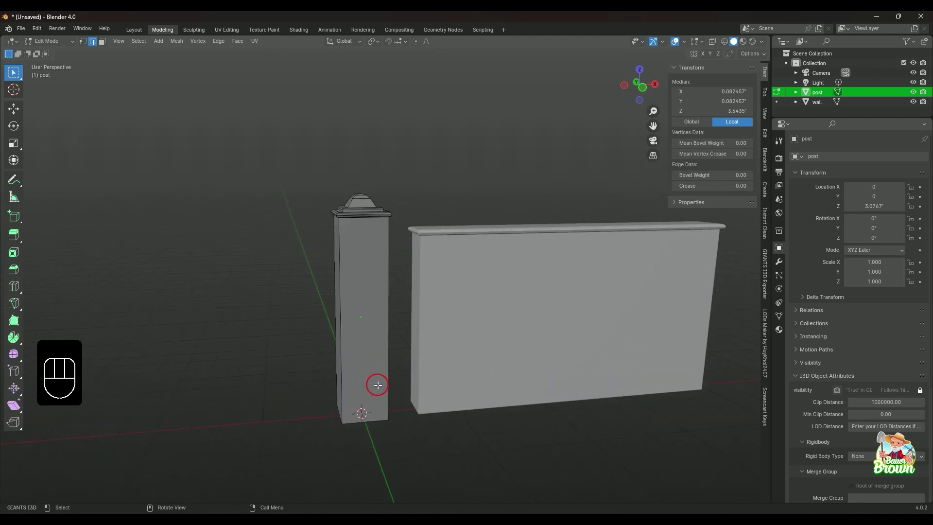
{"action": "middle_click_drag", "start_coordinate": [377, 381], "coordinate": [397, 358]}
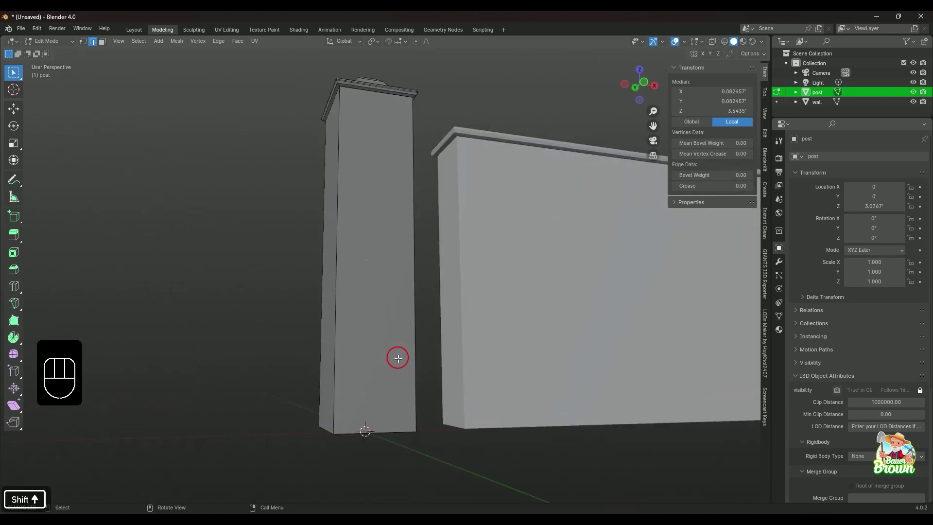
{"action": "key", "text": "ctrl+r"}
{"action": "left_click", "coordinate": [351, 354]}
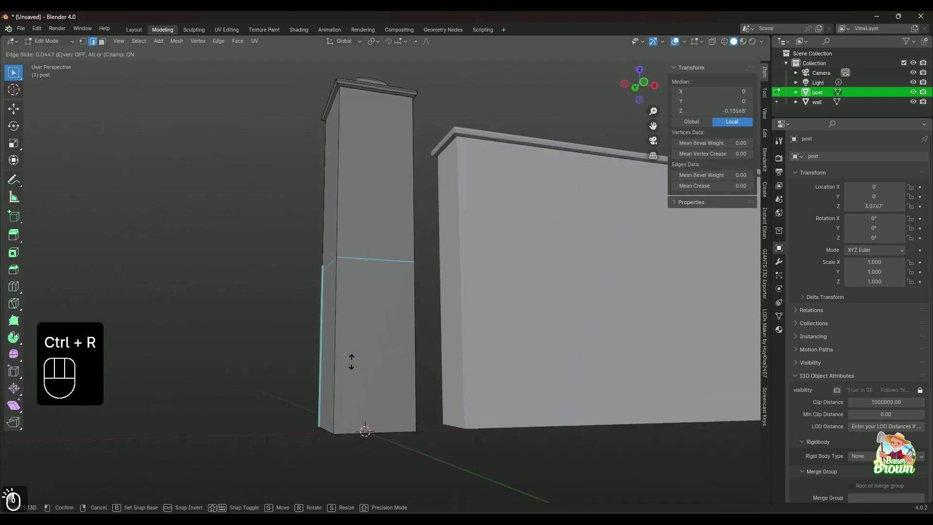
{"action": "left_click", "coordinate": [367, 486]}
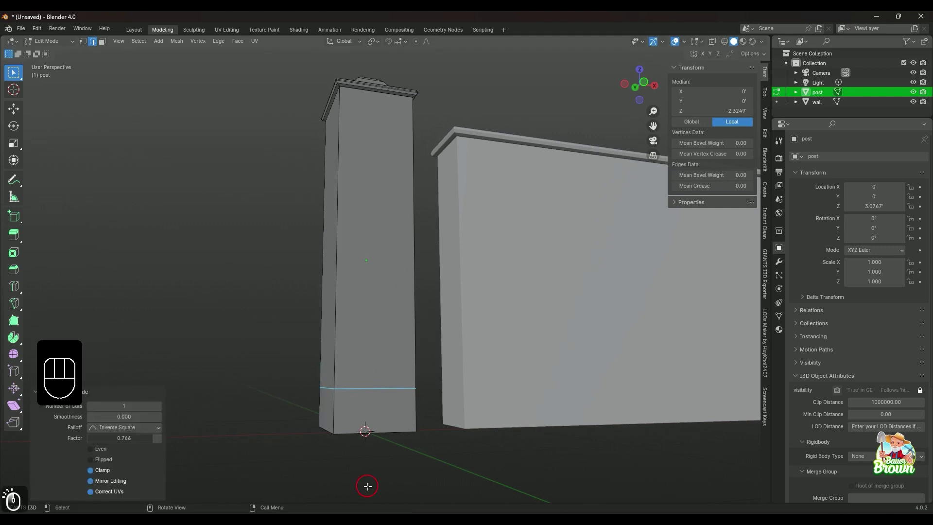
Select the wall together with the post and open both objects in Edit Mode at once
{"action": "middle_click_drag", "start_coordinate": [437, 452], "coordinate": [450, 414]}
{"action": "scroll", "coordinate": [502, 399], "scroll_direction": "down", "scroll_amount": 4}
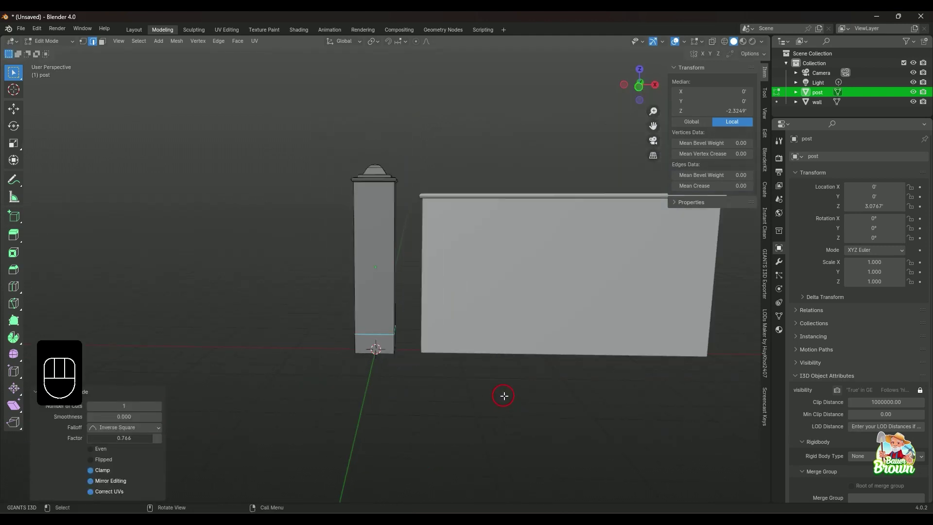
{"action": "mouse_move", "coordinate": [517, 376]}
{"action": "middle_mouse_down"}
{"action": "mouse_move", "coordinate": [531, 392]}
{"action": "mouse_move", "coordinate": [516, 384]}
{"action": "middle_mouse_up"}
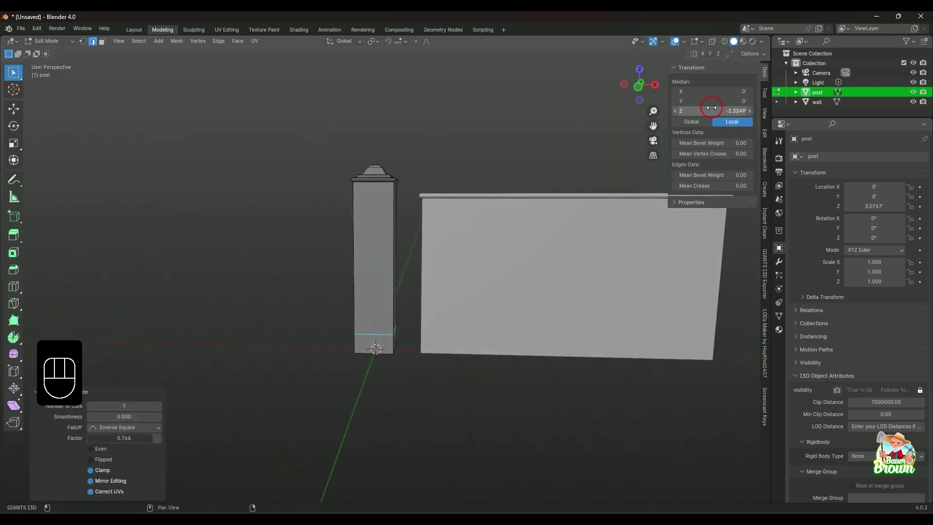
{"action": "middle_click_drag", "start_coordinate": [423, 354], "coordinate": [425, 277]}
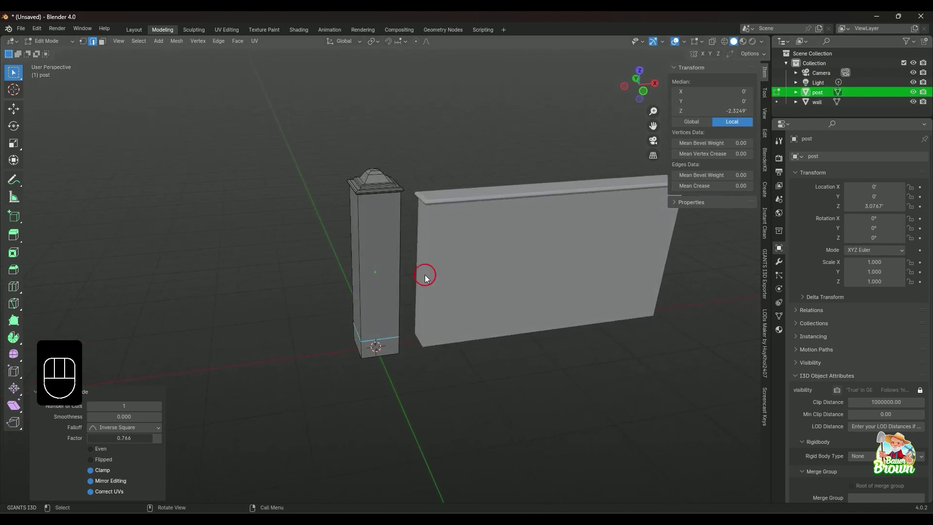
{"action": "middle_click_drag", "start_coordinate": [380, 330], "coordinate": [462, 381]}
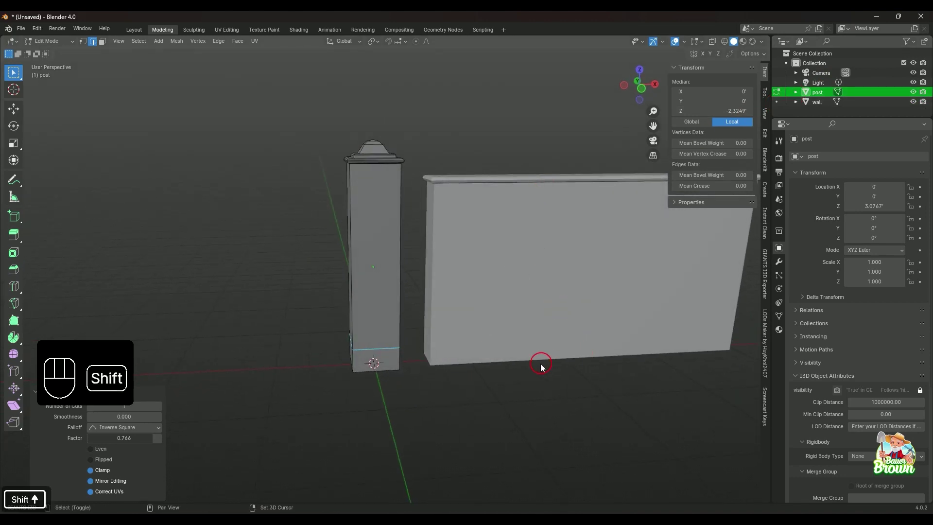
{"action": "middle_click_drag", "start_coordinate": [541, 366], "coordinate": [396, 400], "text": "shift"}
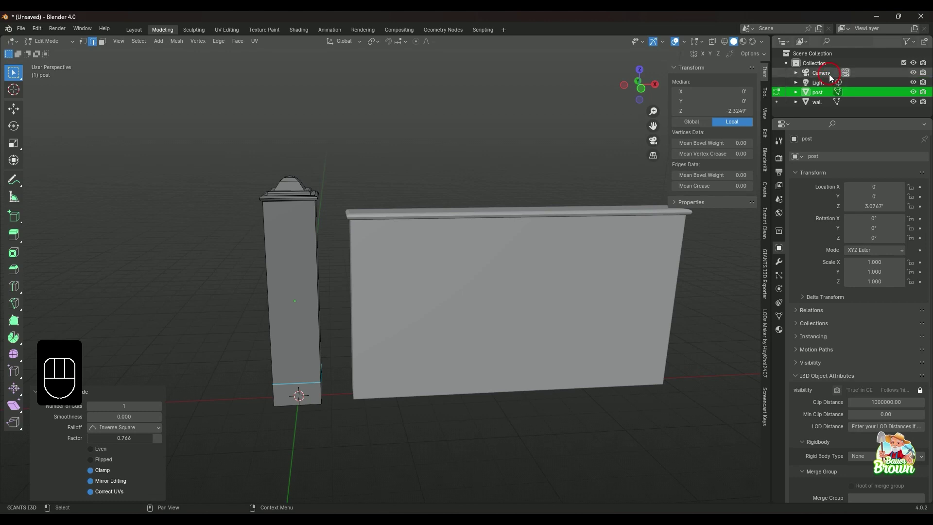
{"action": "left_click", "coordinate": [820, 103]}
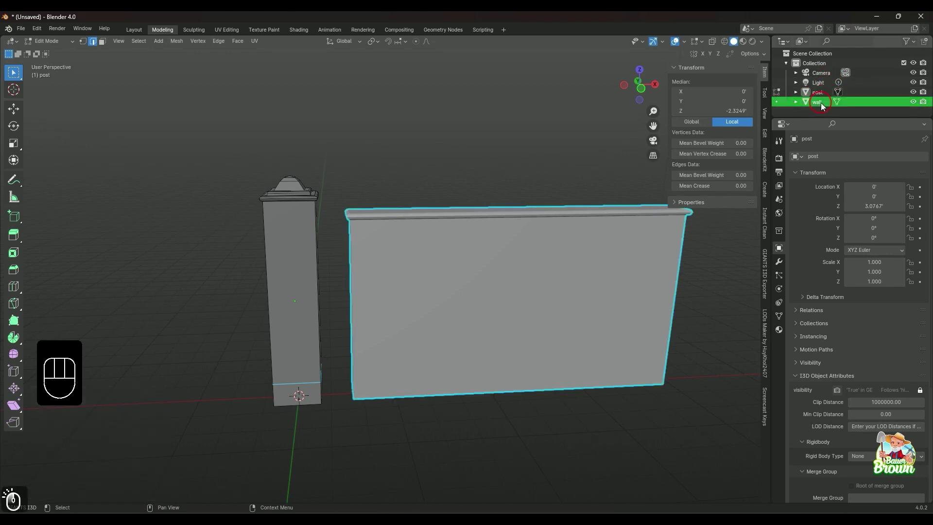
{"action": "left_click", "coordinate": [819, 93], "text": "ctrl"}
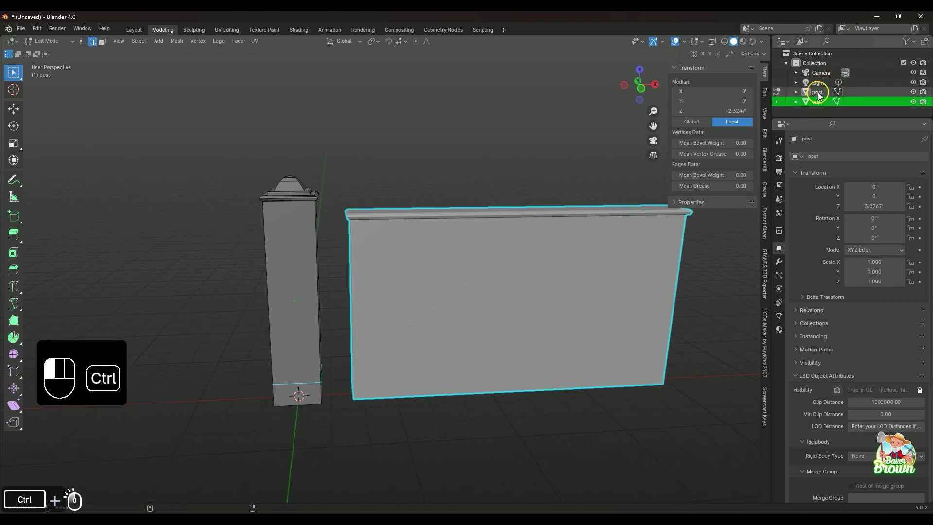
{"action": "key", "text": "Tab"}
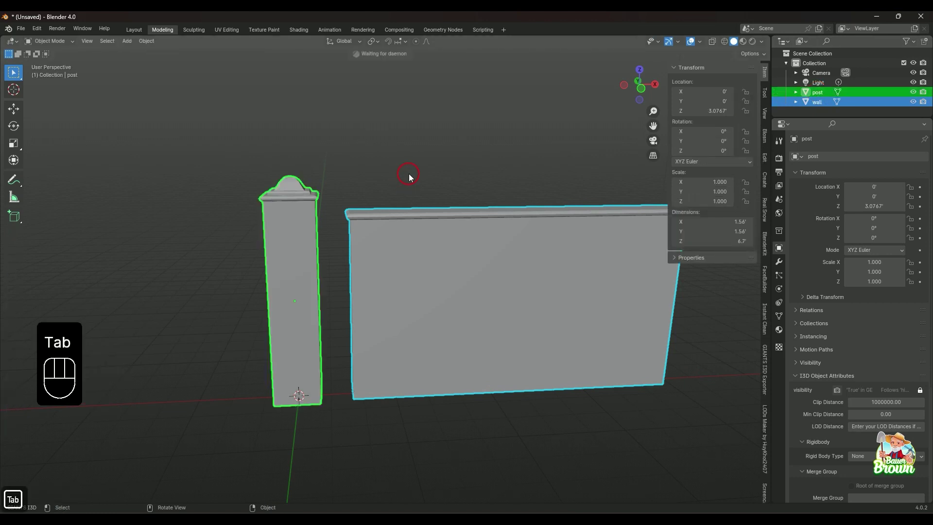
{"action": "key", "text": "Tab"}
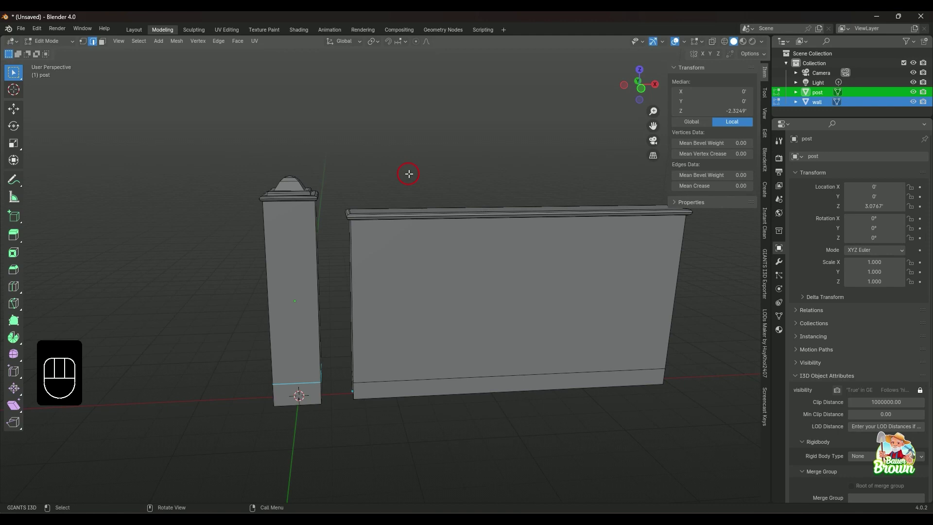
Lower the post's base edge loop along Z by about 0.164' to line up with the wall's base band
{"action": "middle_click_drag", "start_coordinate": [400, 234], "coordinate": [369, 369]}
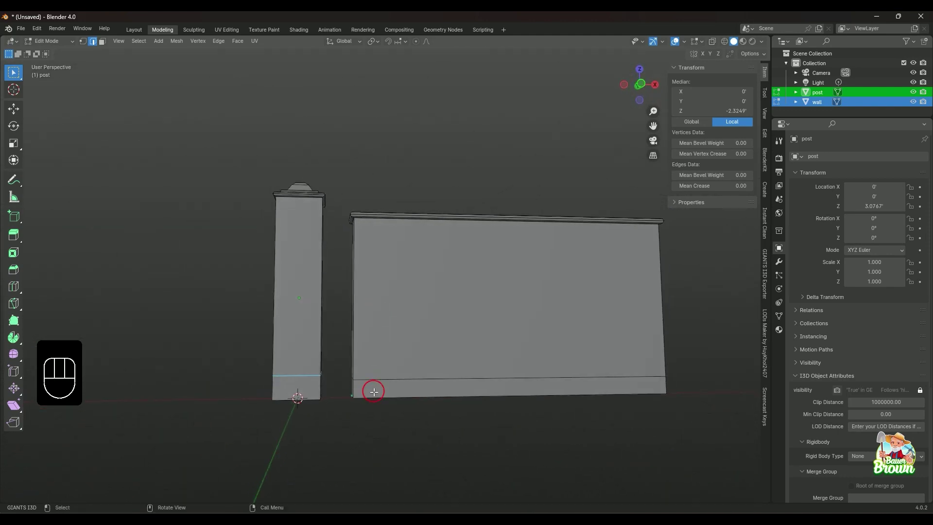
{"action": "key", "text": "KP_1"}
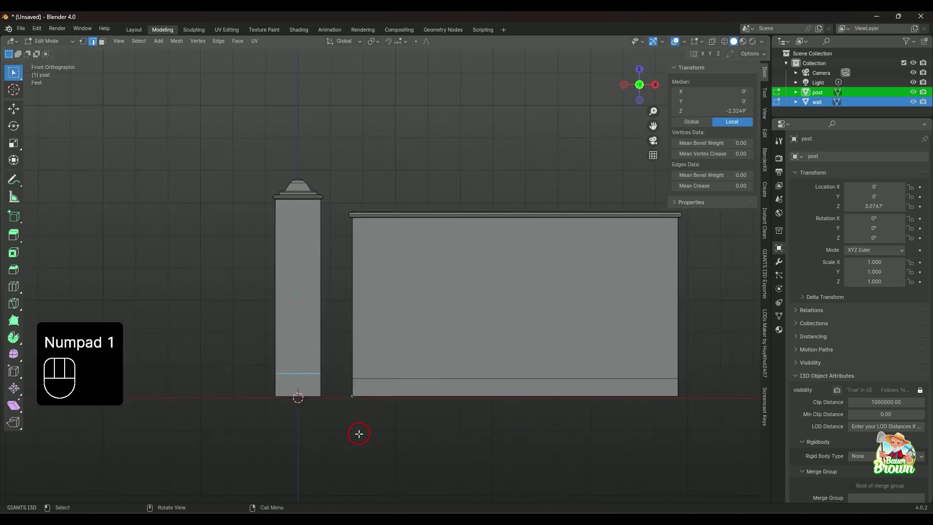
{"action": "middle_click_drag", "start_coordinate": [359, 433], "coordinate": [369, 408], "text": "shift"}
{"action": "scroll", "coordinate": [358, 414], "scroll_direction": "up", "scroll_amount": 3}
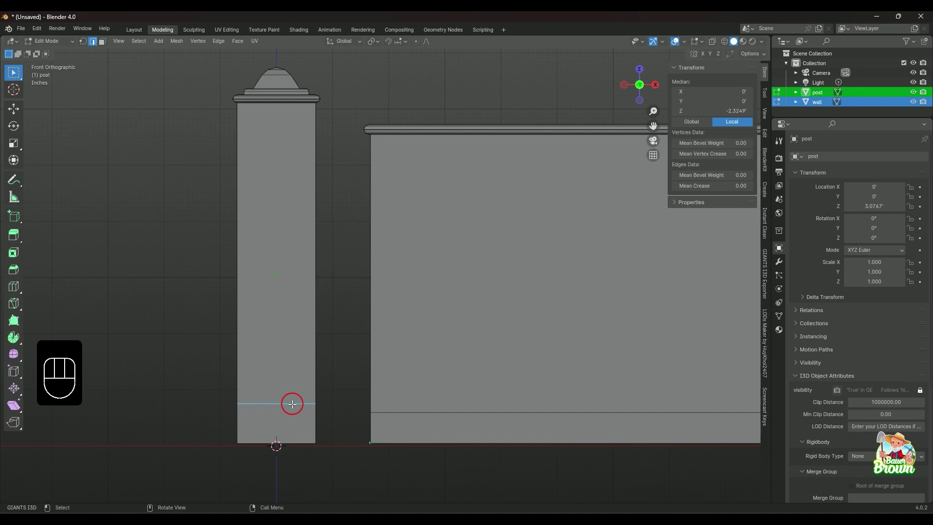
{"action": "key", "text": "g"}
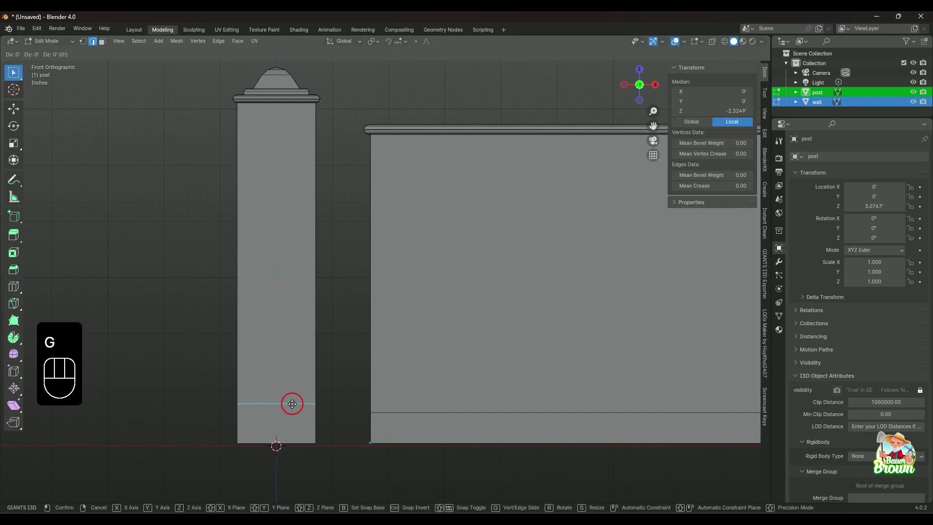
{"action": "key", "text": "z"}
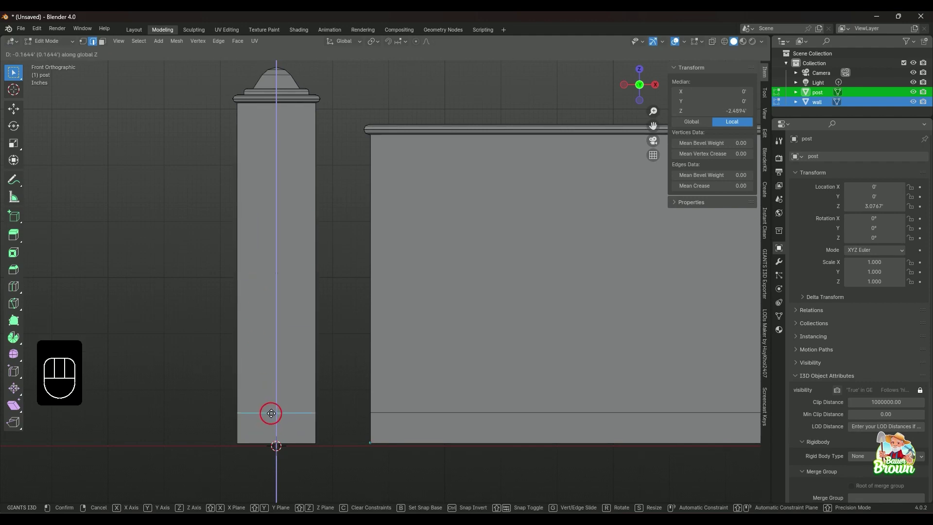
{"action": "left_click", "coordinate": [271, 413]}
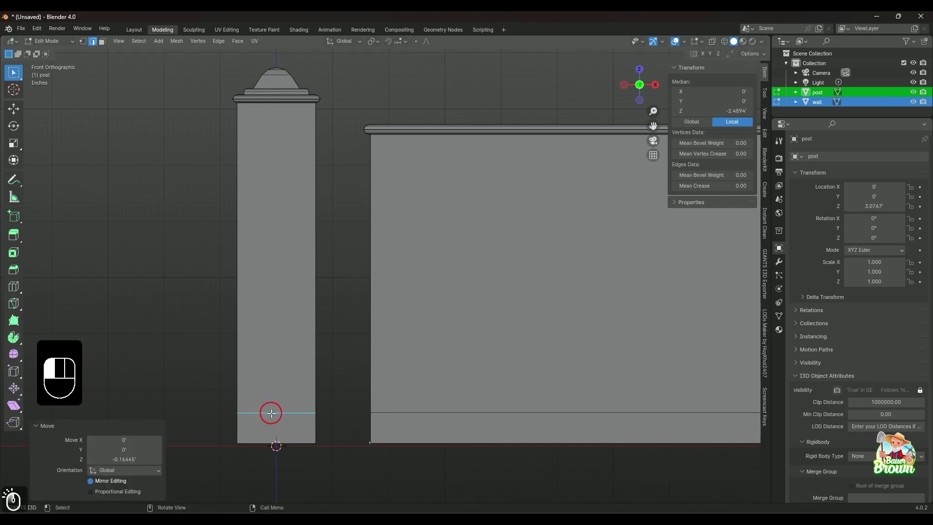
Clear the edge selection and examine the base bands of the post and wall from several angles
{"action": "middle_click_drag", "start_coordinate": [216, 369], "coordinate": [242, 362]}
{"action": "scroll", "coordinate": [245, 346], "scroll_direction": "down", "scroll_amount": 5}
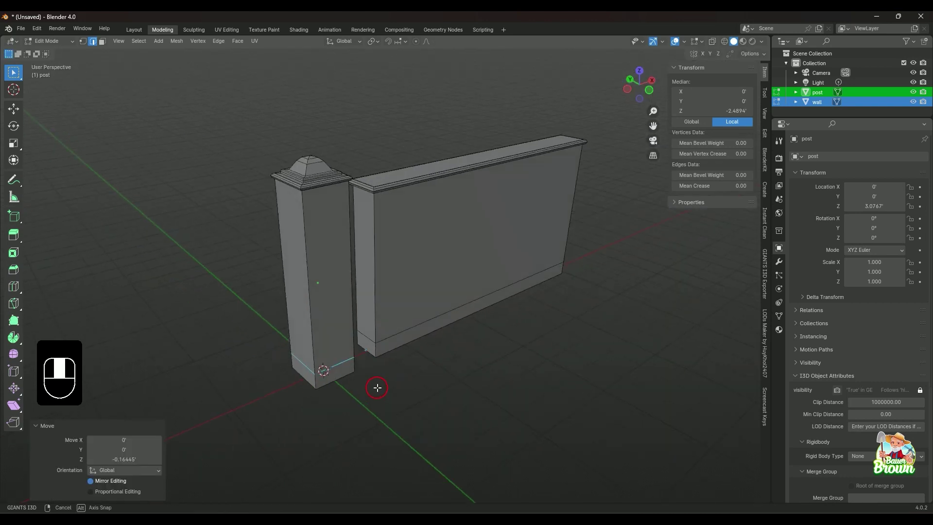
{"action": "middle_click_drag", "start_coordinate": [377, 387], "coordinate": [342, 399]}
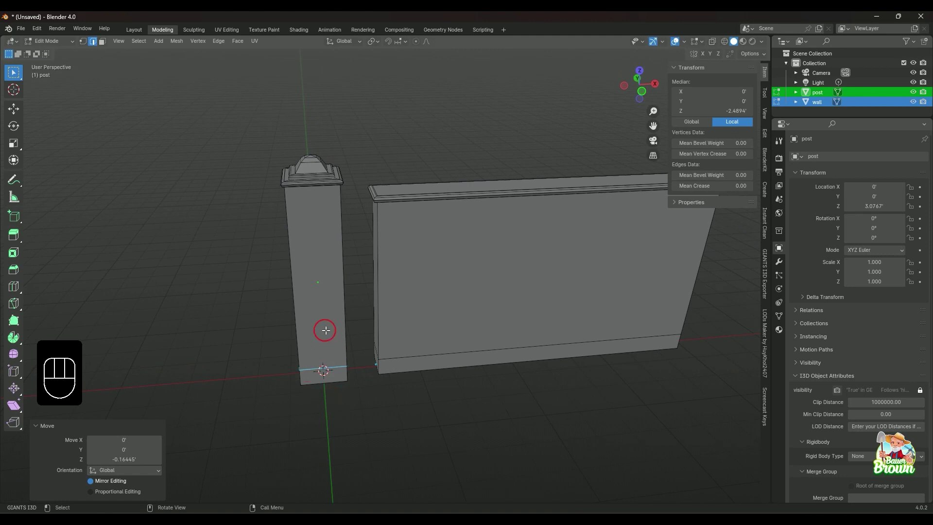
{"action": "middle_click_drag", "start_coordinate": [325, 331], "coordinate": [383, 397]}
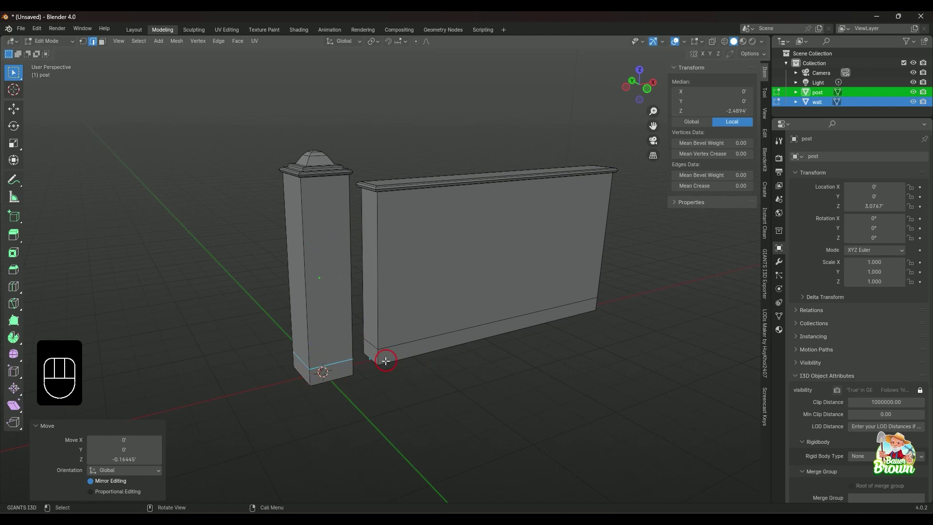
{"action": "middle_click_drag", "start_coordinate": [478, 381], "coordinate": [470, 346]}
{"action": "left_click", "coordinate": [466, 371]}
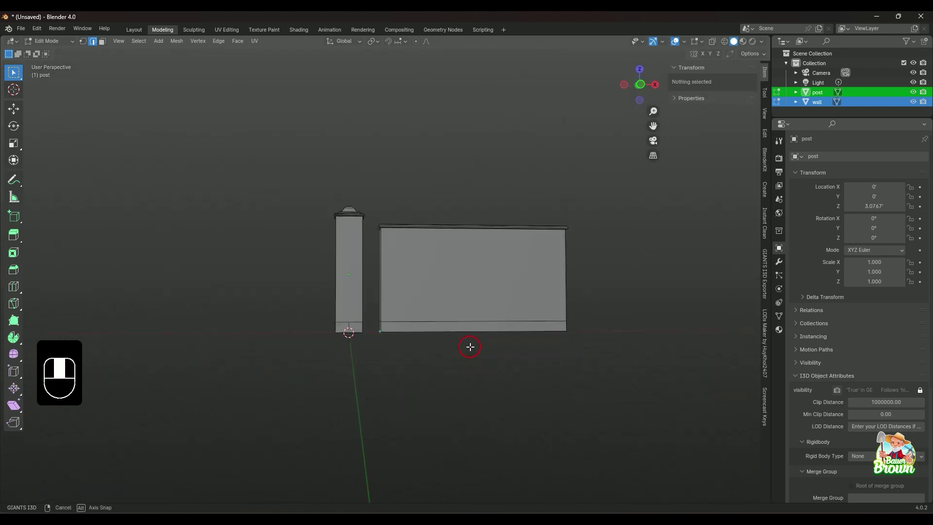
{"action": "scroll", "coordinate": [418, 380], "scroll_direction": "up", "scroll_amount": 2}
{"action": "middle_click_drag", "start_coordinate": [413, 361], "coordinate": [406, 367]}
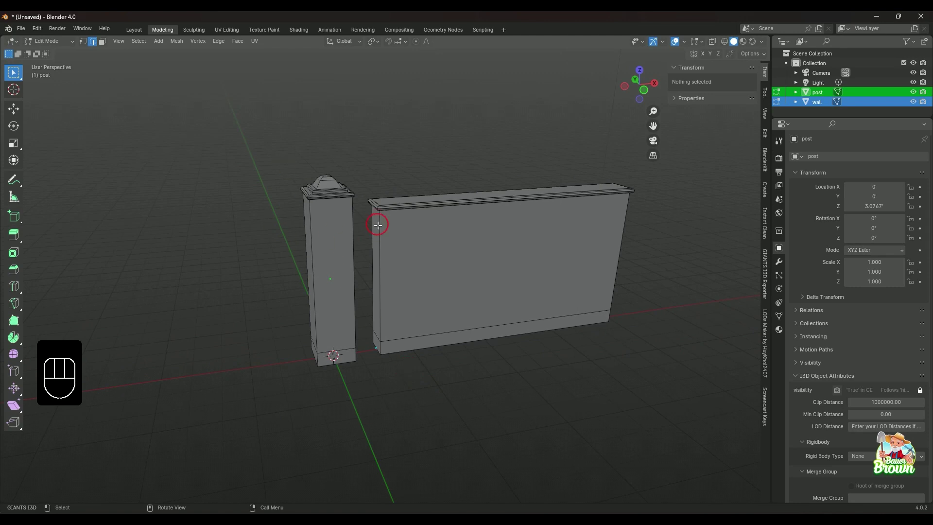
Make the wall and the post active in turn and examine where each object's origin sits relative to its base
{"action": "left_click", "coordinate": [817, 101]}
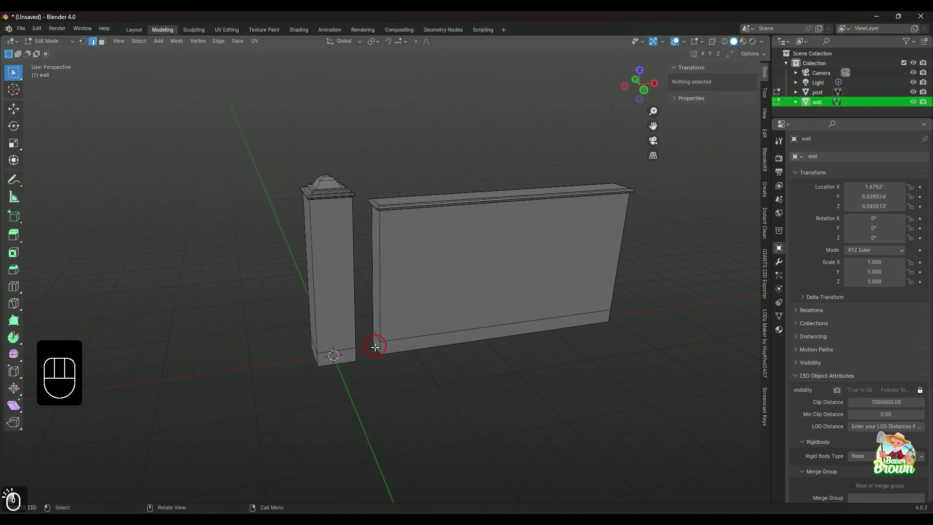
{"action": "middle_click_drag", "start_coordinate": [377, 340], "coordinate": [401, 365]}
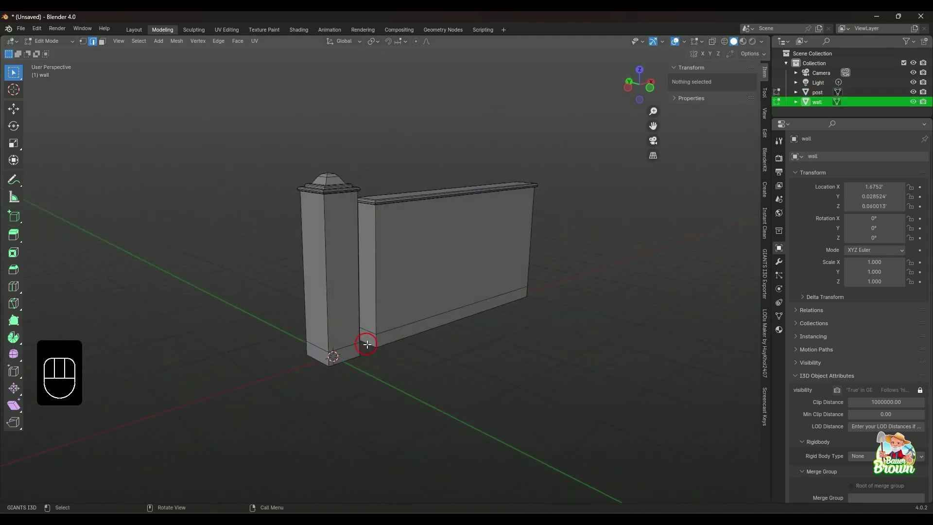
{"action": "scroll", "coordinate": [367, 343], "scroll_direction": "up", "scroll_amount": 3}
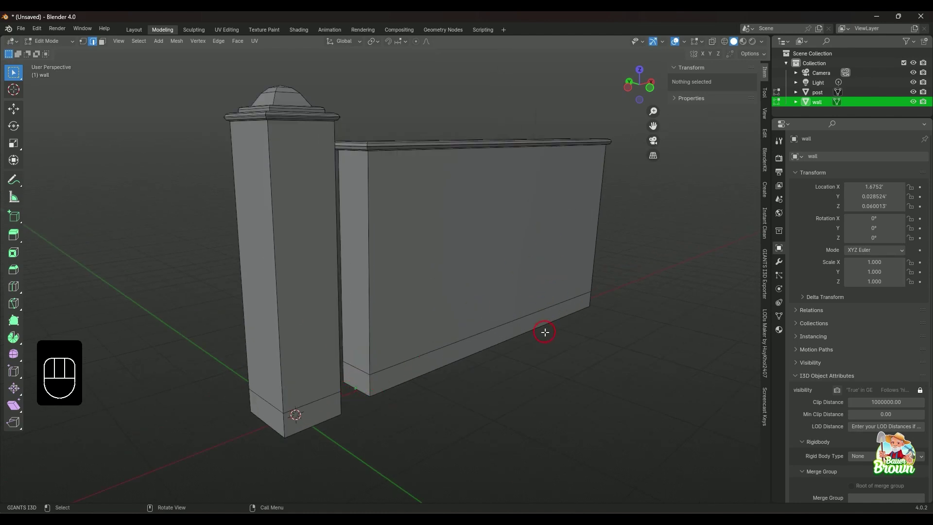
{"action": "middle_click_drag", "start_coordinate": [513, 325], "coordinate": [528, 340]}
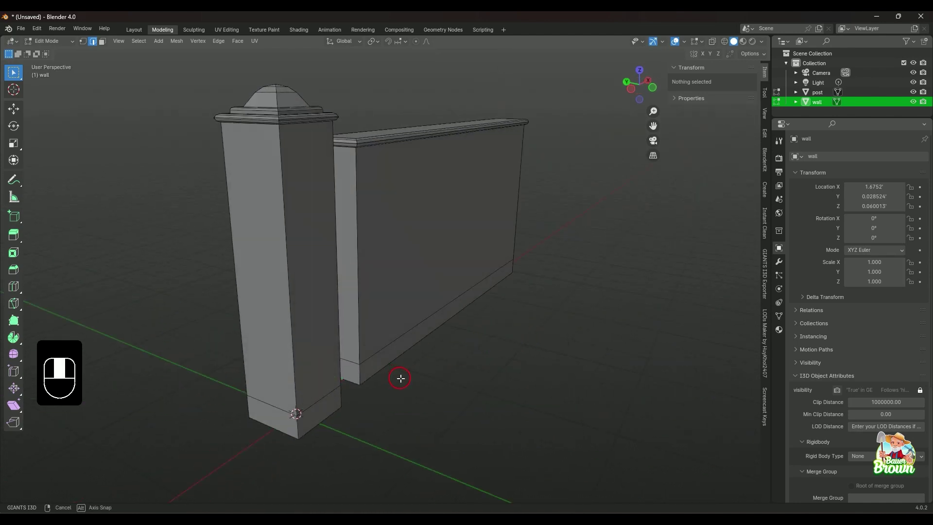
{"action": "middle_click_drag", "start_coordinate": [401, 378], "coordinate": [388, 412]}
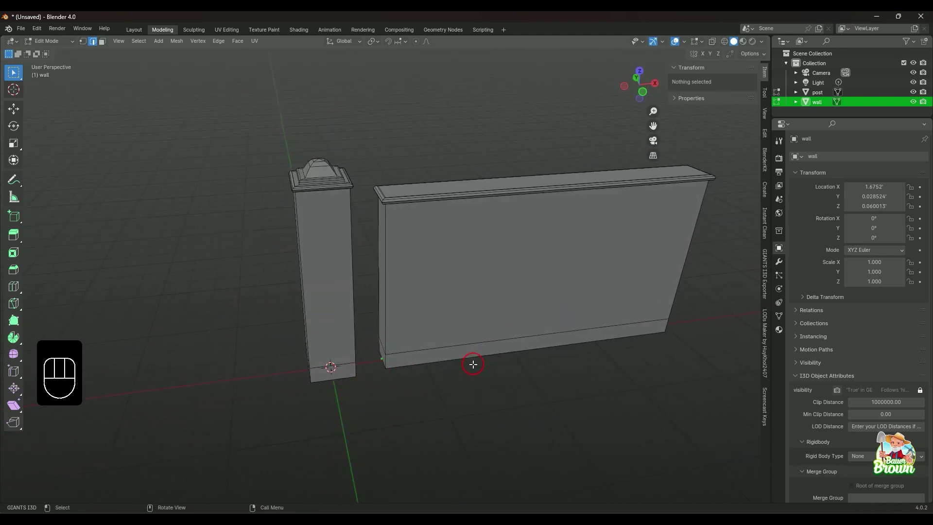
{"action": "middle_click_drag", "start_coordinate": [434, 412], "coordinate": [417, 402]}
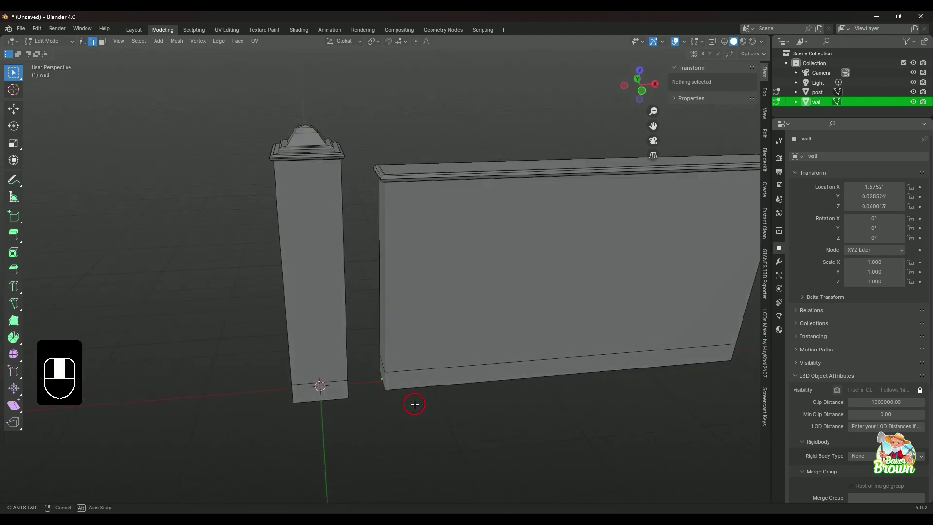
{"action": "left_click", "coordinate": [808, 95]}
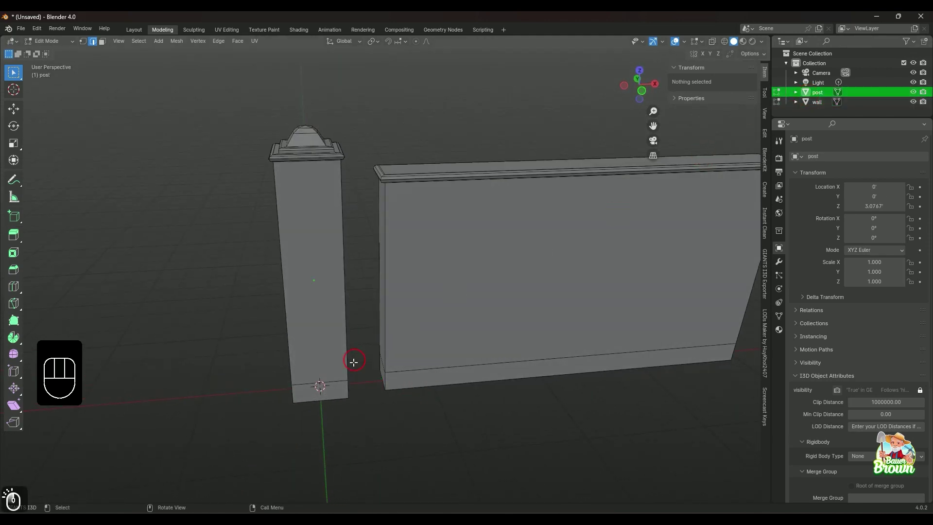
{"action": "middle_click_drag", "start_coordinate": [354, 358], "coordinate": [350, 320]}
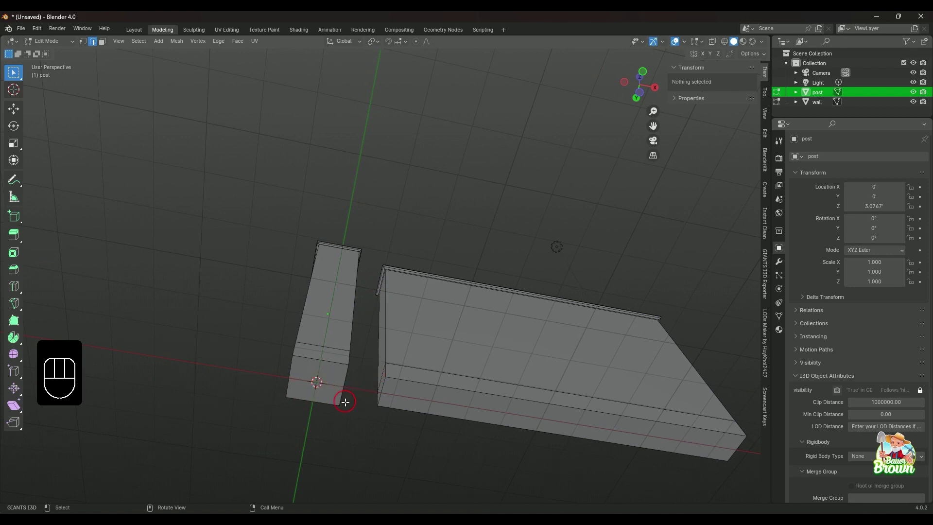
{"action": "middle_click_drag", "start_coordinate": [360, 318], "coordinate": [317, 429]}
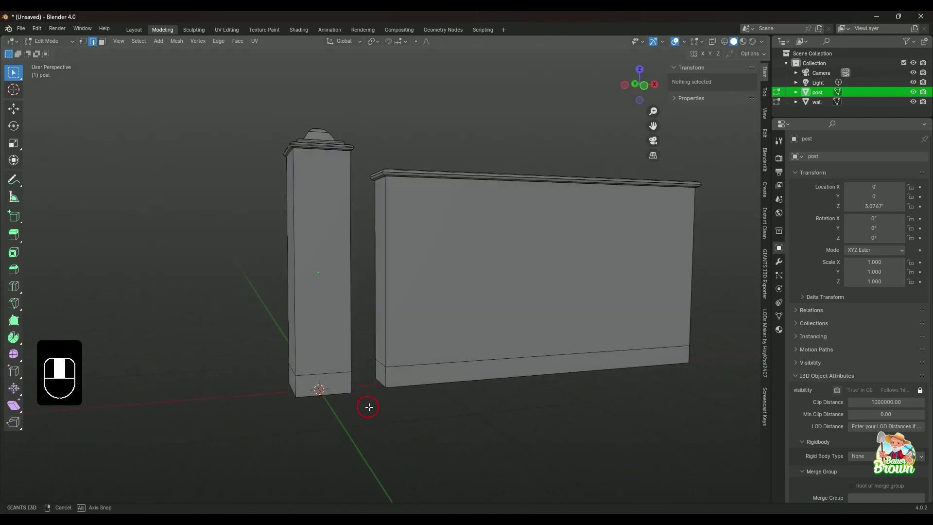
{"action": "mouse_move", "coordinate": [368, 407]}
{"action": "middle_mouse_down"}
{"action": "mouse_move", "coordinate": [378, 439]}
{"action": "mouse_move", "coordinate": [372, 414]}
{"action": "middle_mouse_up"}
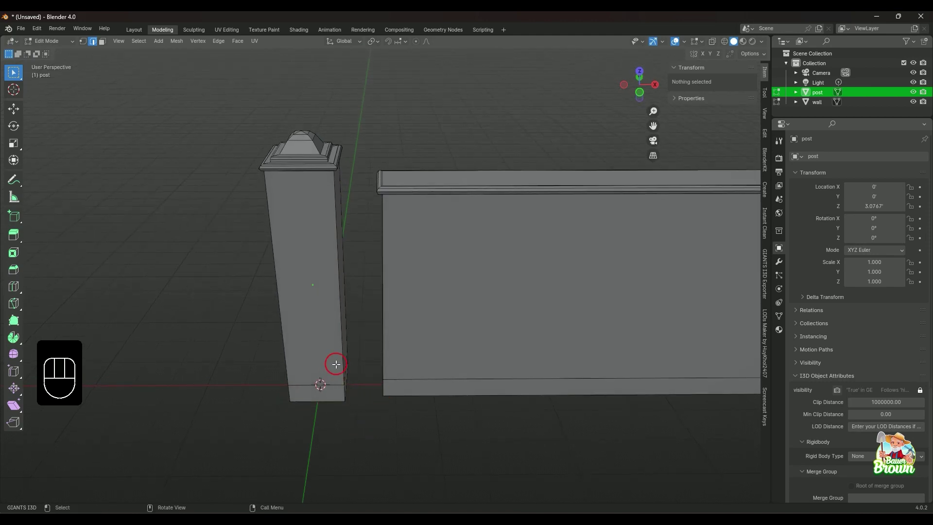
Leave Edit Mode, set the post's origin to the 3D cursor, and deselect the post
{"action": "key", "text": "Tab"}
{"action": "right_click", "coordinate": [315, 292]}
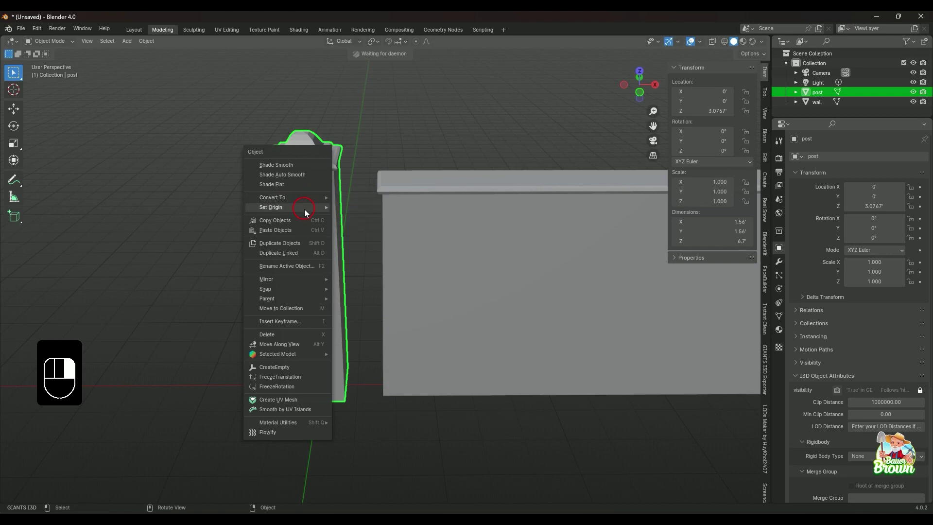
{"action": "mouse_move", "coordinate": [305, 209]}
{"action": "left_click", "coordinate": [365, 228]}
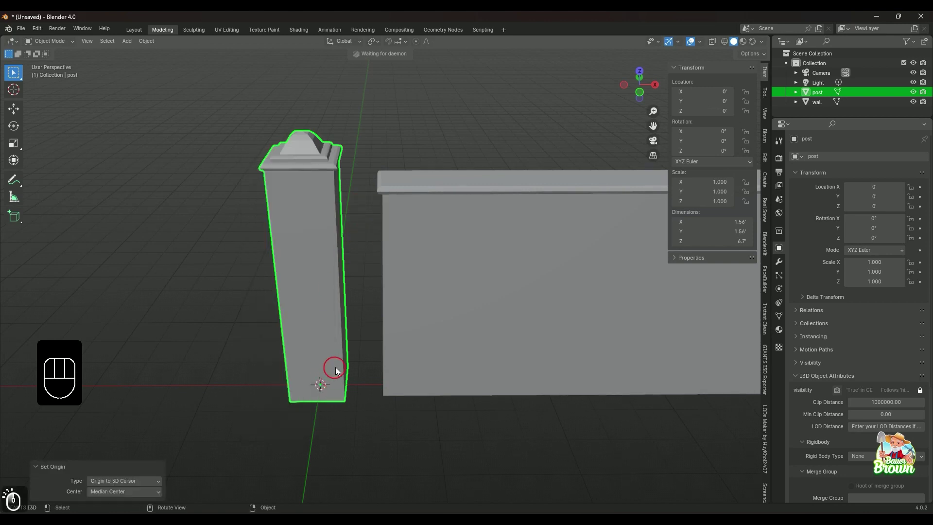
{"action": "left_click", "coordinate": [365, 142]}
Select both the post and the wall in Object Mode and turn on the Statistics overlay
{"action": "middle_click_drag", "start_coordinate": [344, 441], "coordinate": [440, 396]}
{"action": "mouse_move", "coordinate": [462, 367]}
{"action": "middle_mouse_down", "text": "shift"}
{"action": "mouse_move", "coordinate": [464, 302]}
{"action": "mouse_move", "coordinate": [462, 369]}
{"action": "middle_mouse_up", "text": "shift"}
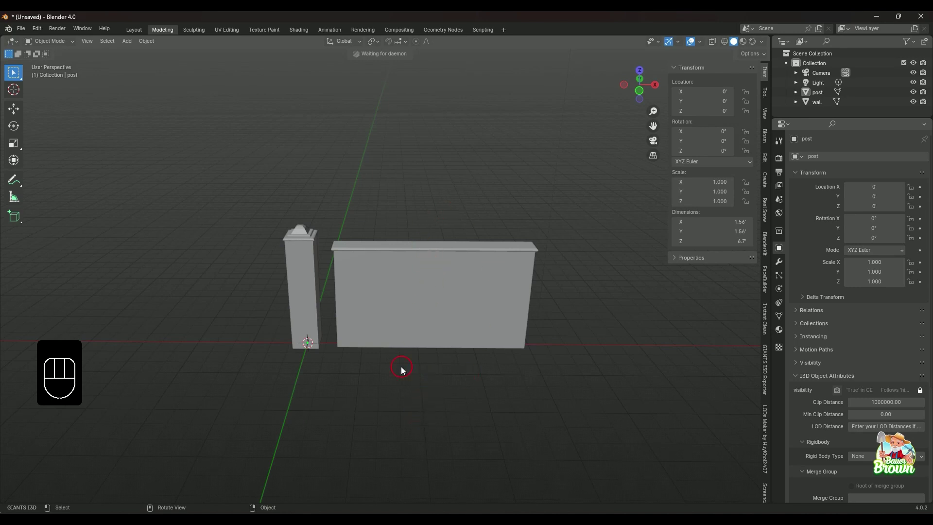
{"action": "key", "text": "KP_1"}
{"action": "mouse_move", "coordinate": [417, 348]}
{"action": "middle_mouse_down"}
{"action": "mouse_move", "coordinate": [424, 410]}
{"action": "mouse_move", "coordinate": [462, 401]}
{"action": "mouse_move", "coordinate": [431, 362]}
{"action": "mouse_move", "coordinate": [434, 372]}
{"action": "mouse_move", "coordinate": [469, 370]}
{"action": "mouse_move", "coordinate": [354, 334]}
{"action": "mouse_move", "coordinate": [452, 352]}
{"action": "mouse_move", "coordinate": [371, 364]}
{"action": "mouse_move", "coordinate": [416, 370]}
{"action": "mouse_move", "coordinate": [410, 362]}
{"action": "mouse_move", "coordinate": [415, 372]}
{"action": "mouse_move", "coordinate": [387, 374]}
{"action": "mouse_move", "coordinate": [395, 346]}
{"action": "mouse_move", "coordinate": [406, 379]}
{"action": "mouse_move", "coordinate": [409, 356]}
{"action": "middle_mouse_up"}
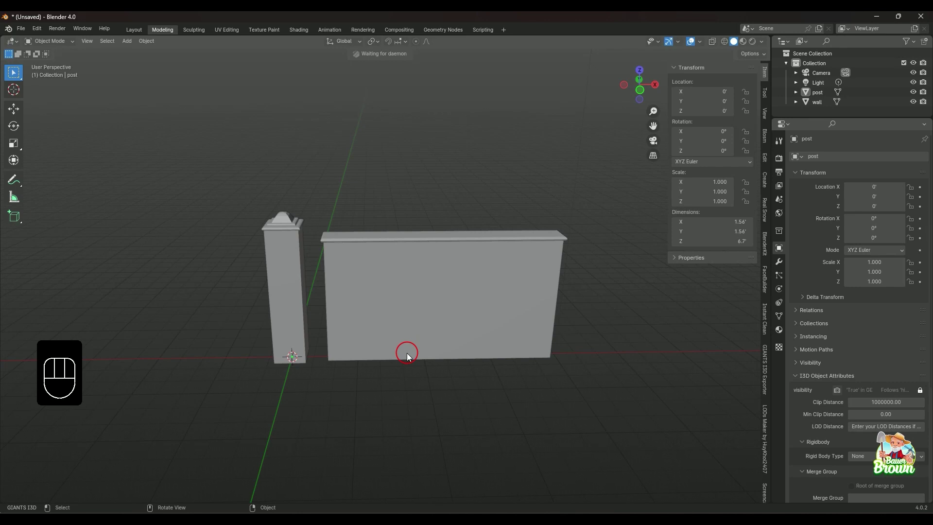
{"action": "key", "text": "Tab"}
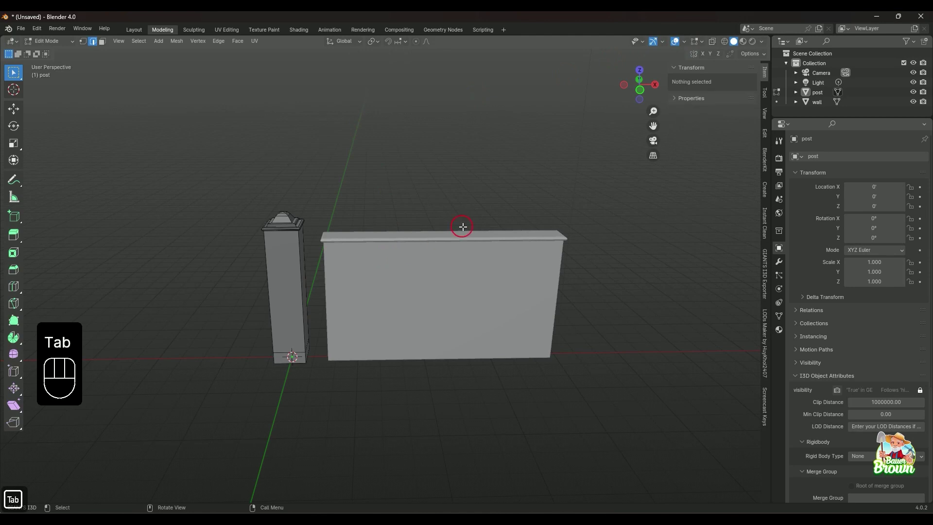
{"action": "left_click", "coordinate": [817, 93]}
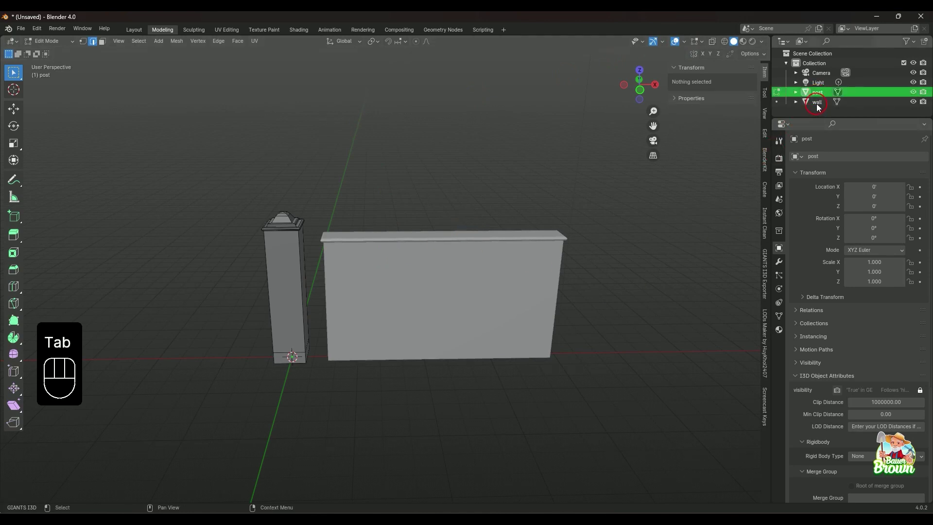
{"action": "left_click", "coordinate": [817, 103], "text": "ctrl"}
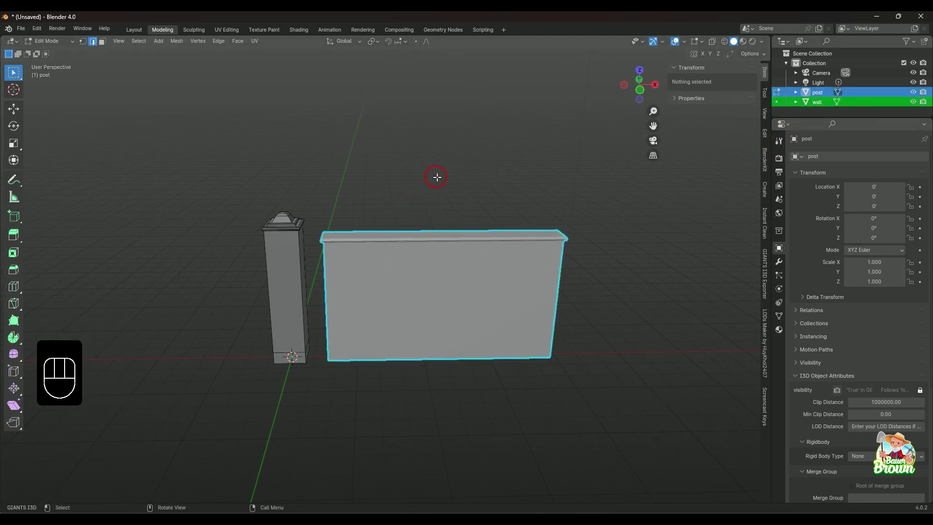
{"action": "key", "text": "Tab"}
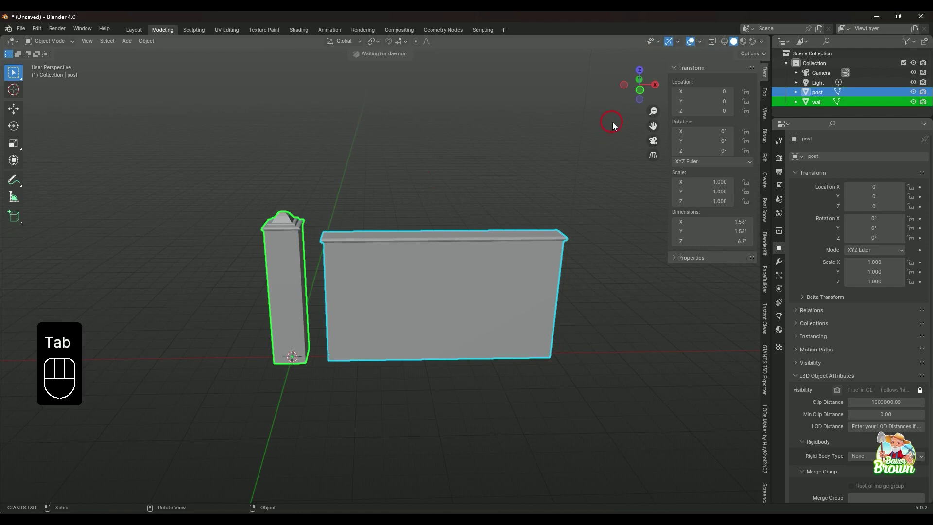
{"action": "left_click", "coordinate": [699, 42]}
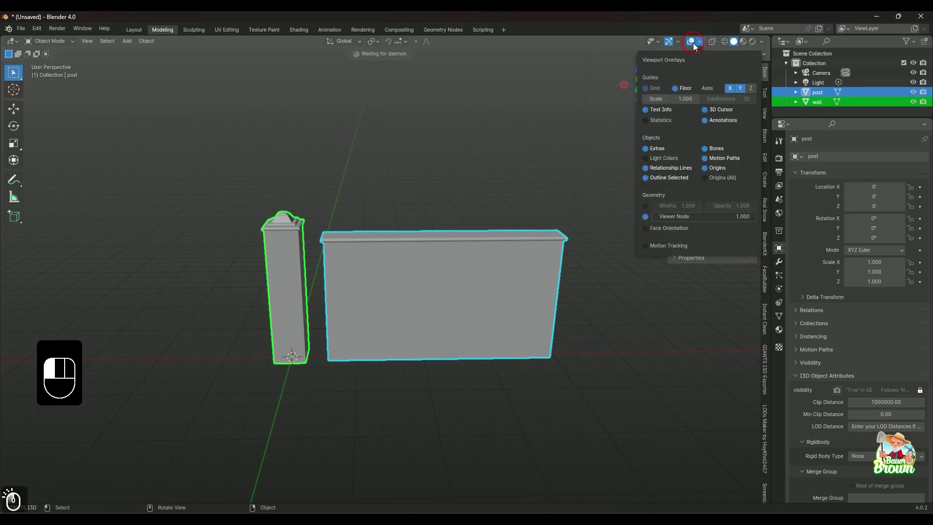
{"action": "left_click", "coordinate": [659, 120]}
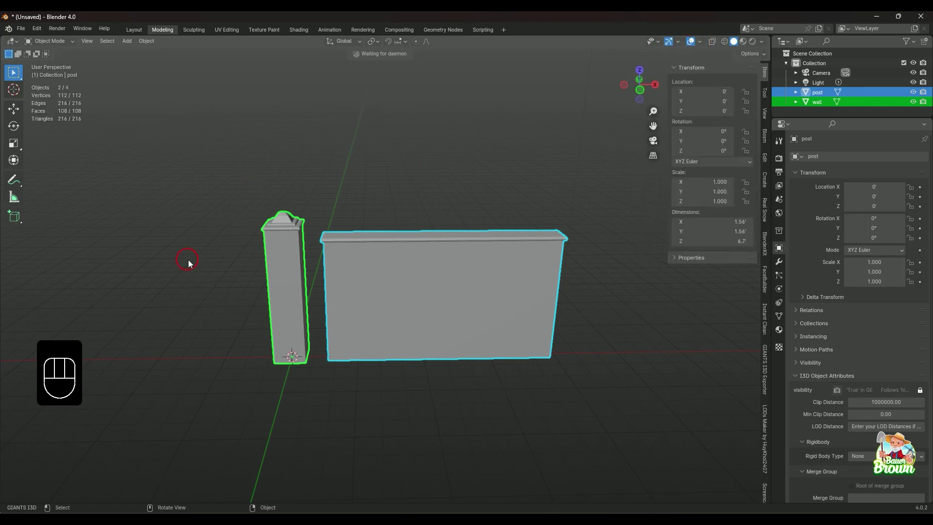
Compare the geometry statistics of the wall alone, the post alone, and both objects selected together
{"action": "left_click", "coordinate": [818, 103]}
{"action": "mouse_move", "coordinate": [818, 105]}
{"action": "left_mouse_down"}
{"action": "mouse_move", "coordinate": [818, 95]}
{"action": "mouse_move", "coordinate": [818, 105]}
{"action": "left_mouse_up"}
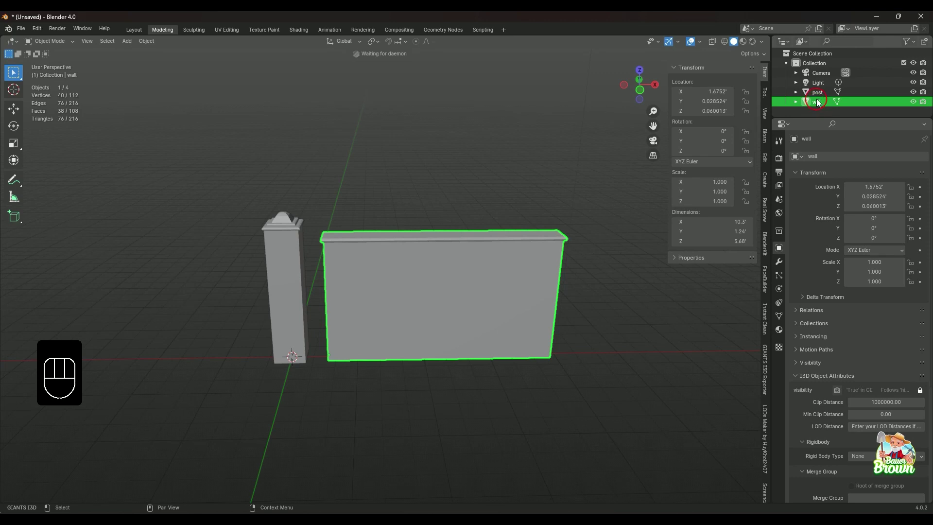
{"action": "left_click", "coordinate": [817, 97]}
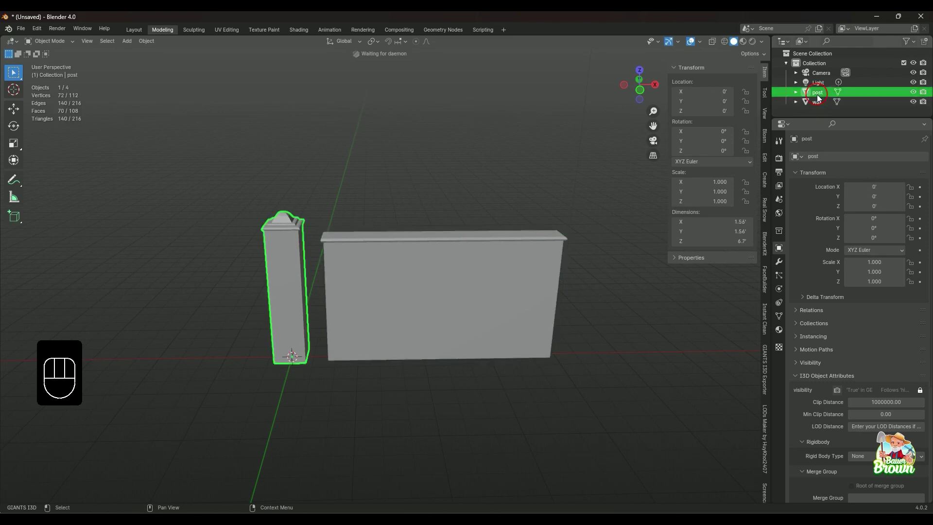
{"action": "left_click", "coordinate": [817, 102], "text": "ctrl"}
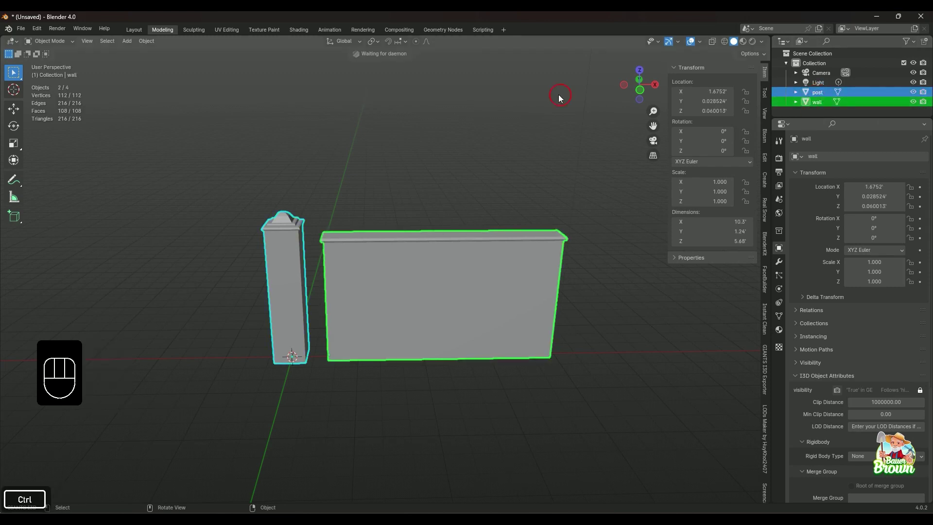
{"action": "scroll", "coordinate": [230, 236], "scroll_direction": "up", "scroll_amount": 1}
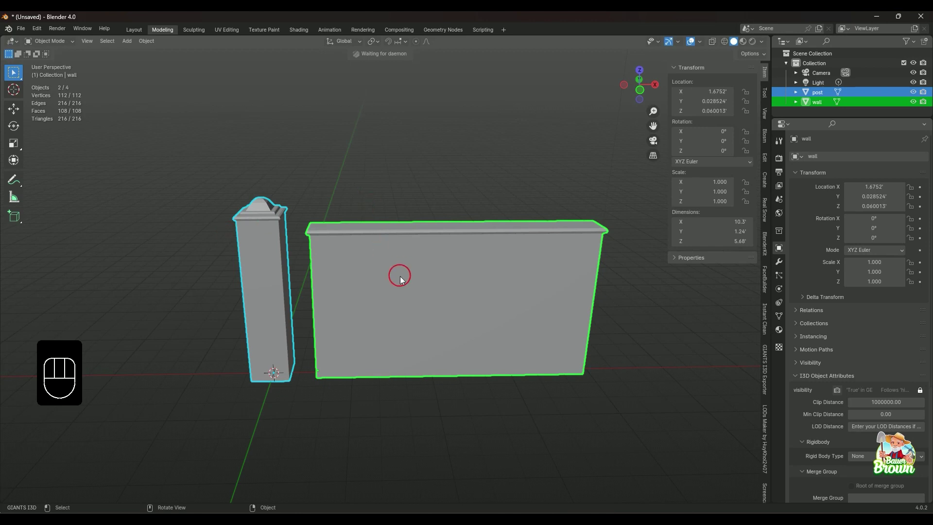
Deselect the post and the wall and enter Edit Mode on the wall
{"action": "left_click", "coordinate": [417, 194]}
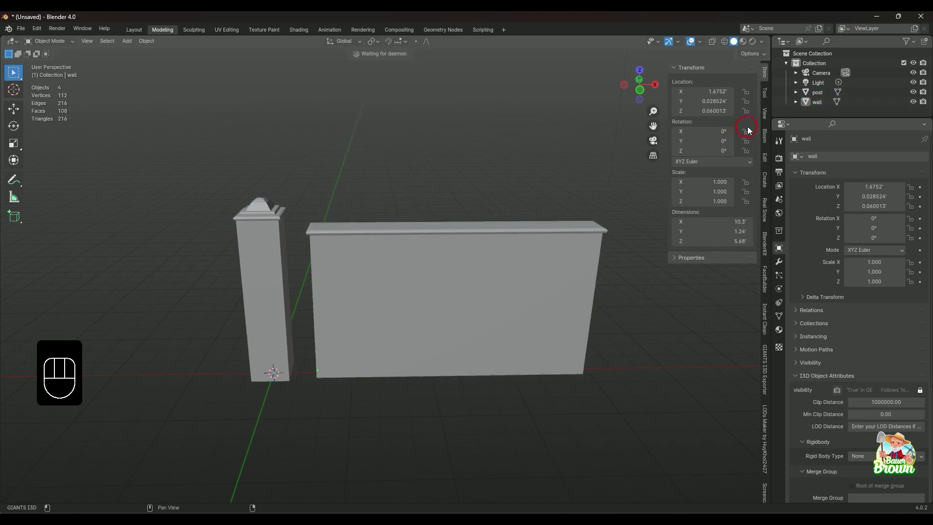
{"action": "key", "text": "Tab"}
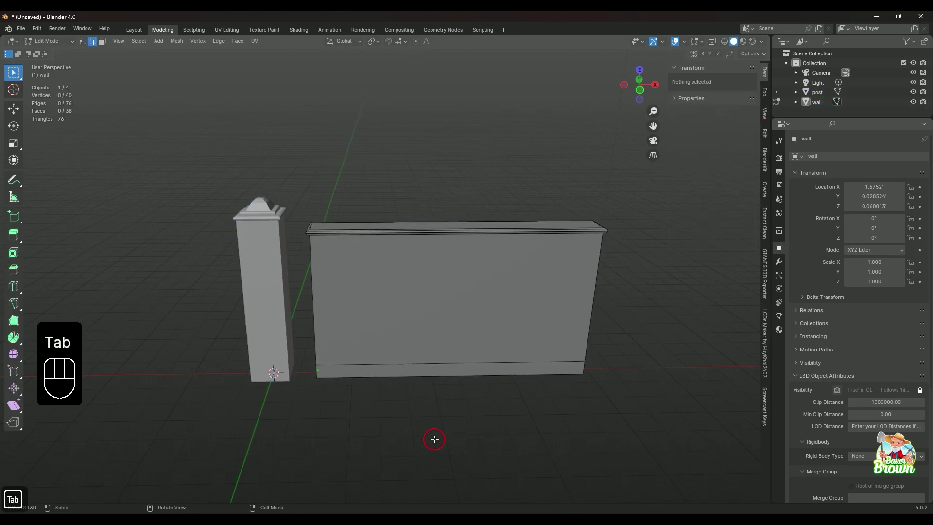
{"action": "middle_click_drag", "start_coordinate": [433, 439], "coordinate": [409, 364]}
{"action": "scroll", "coordinate": [426, 372], "scroll_direction": "up", "scroll_amount": 2}
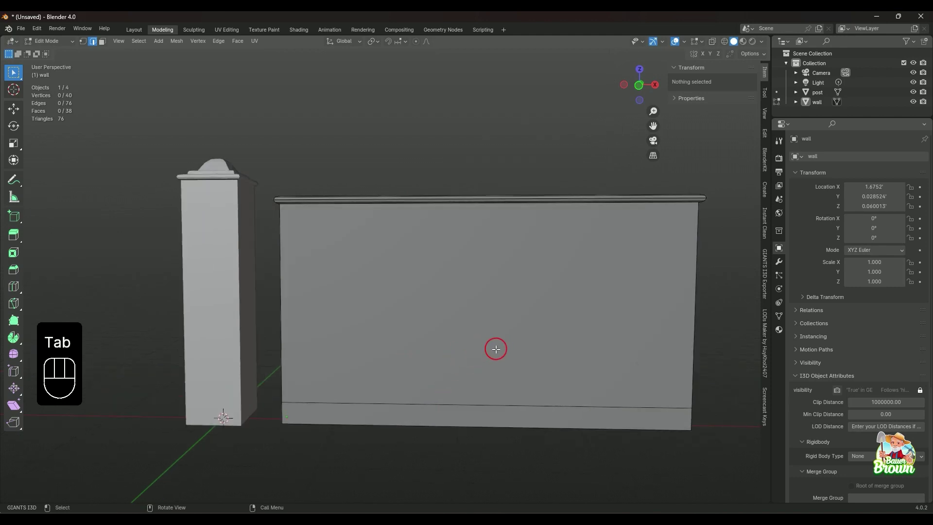
{"action": "middle_click_drag", "start_coordinate": [494, 348], "coordinate": [479, 381]}
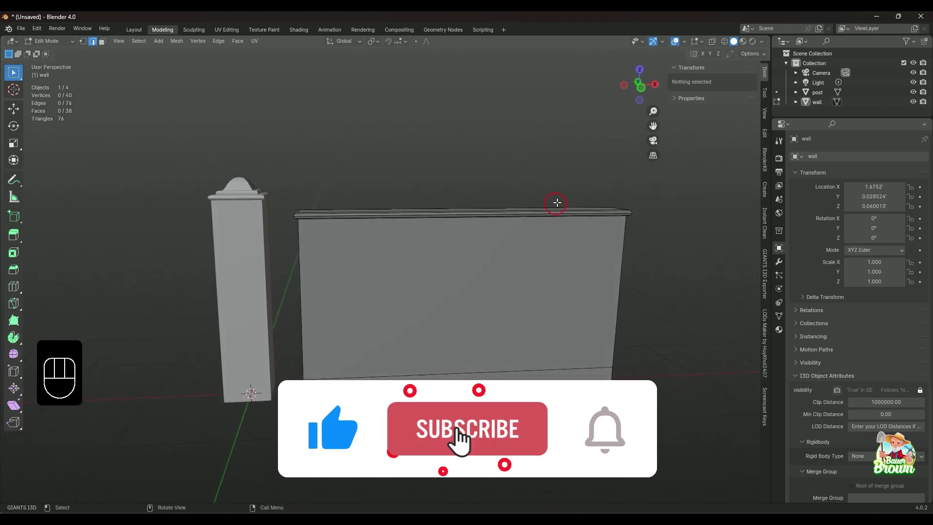
Highlight the wall in the outliner and display the Topology cleanup settings of the Instant Clean add-on
{"action": "left_click", "coordinate": [818, 102]}
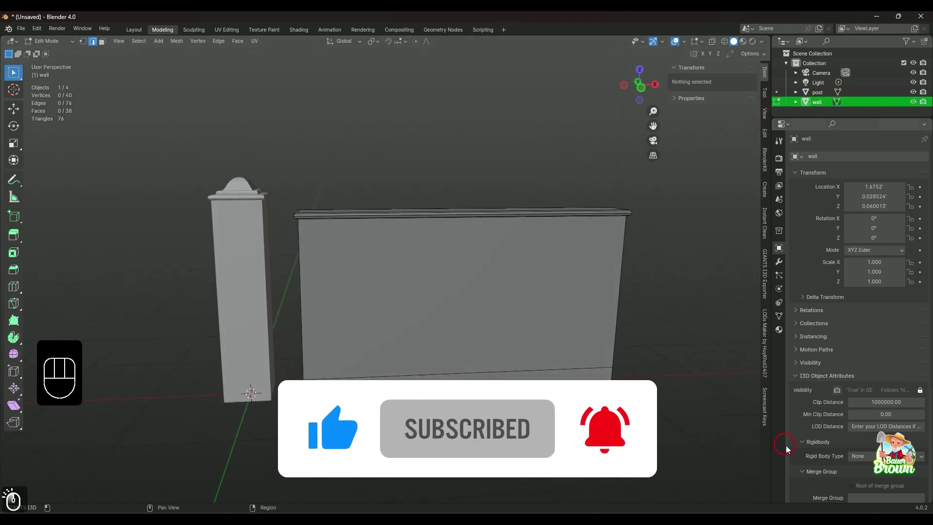
{"action": "left_click", "coordinate": [765, 236]}
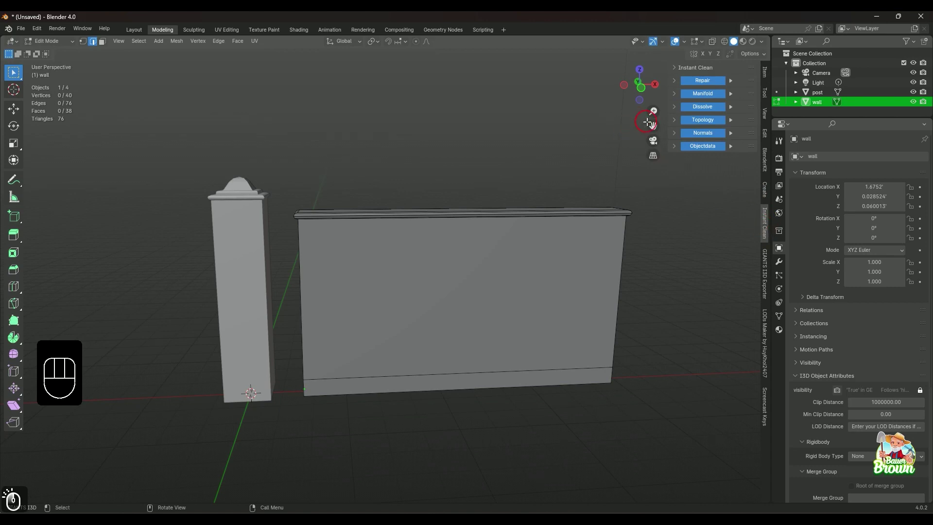
{"action": "left_click", "coordinate": [674, 121]}
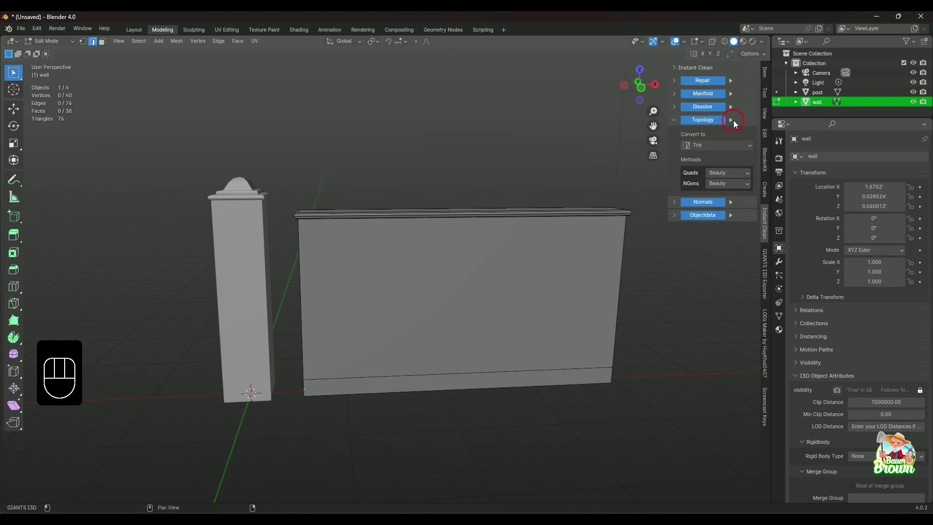
Convert the wall's faces to Tris with Instant Clean's Topology cleanup, inspect the diagonals, and undo the conversion
{"action": "left_click", "coordinate": [730, 120]}
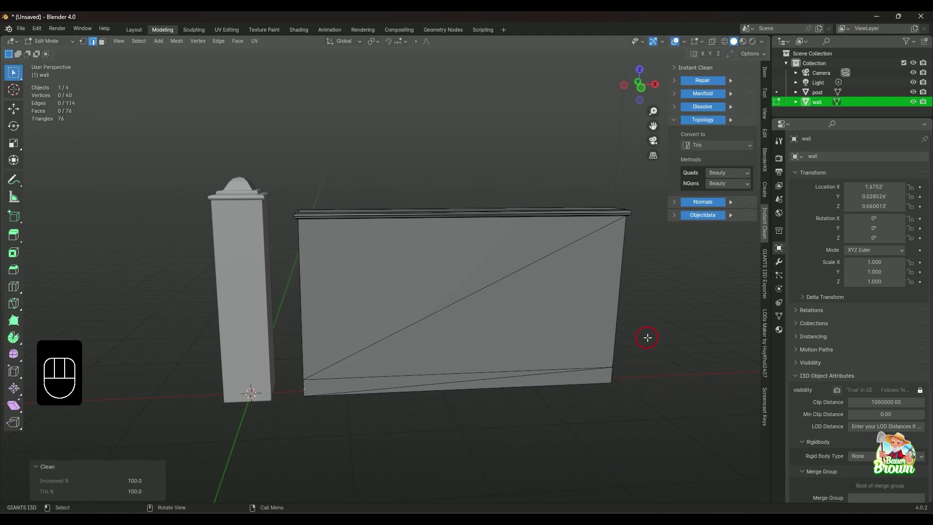
{"action": "middle_click_drag", "start_coordinate": [648, 339], "coordinate": [401, 352]}
{"action": "middle_click_drag", "start_coordinate": [333, 373], "coordinate": [501, 356]}
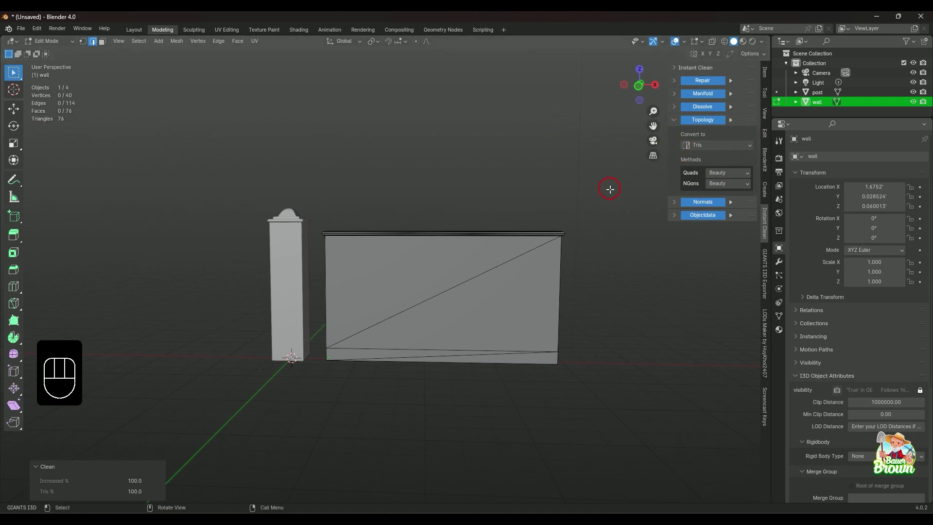
{"action": "key", "text": "ctrl+z"}
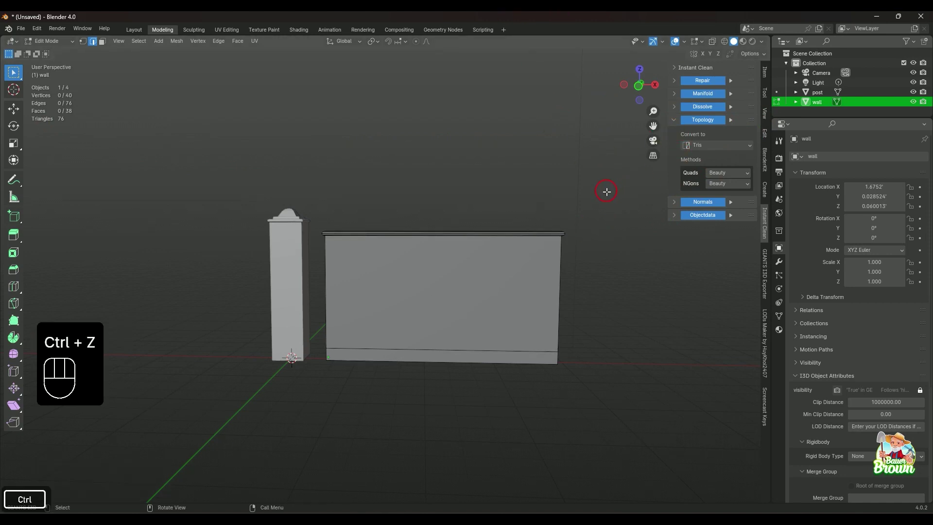
Annotate the wall's front face and base band with red outlines and diagonals, and clear the annotations
{"action": "middle_click_drag", "start_coordinate": [610, 198], "coordinate": [588, 313]}
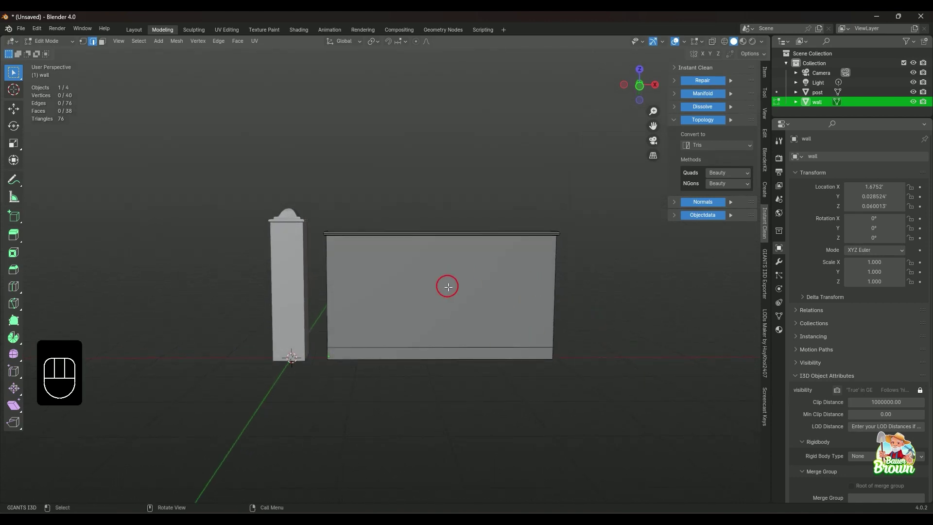
{"action": "middle_click_drag", "start_coordinate": [445, 343], "coordinate": [541, 391]}
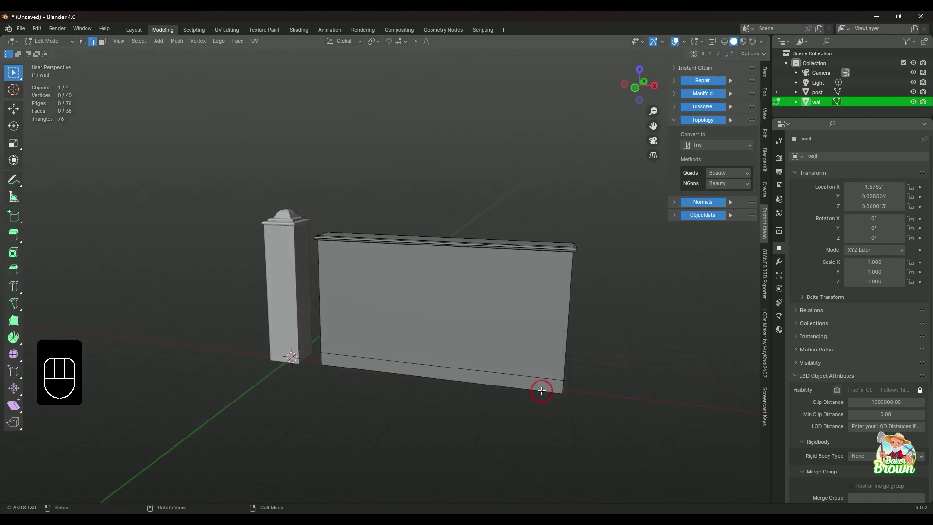
{"action": "middle_click_drag", "start_coordinate": [444, 347], "coordinate": [483, 325]}
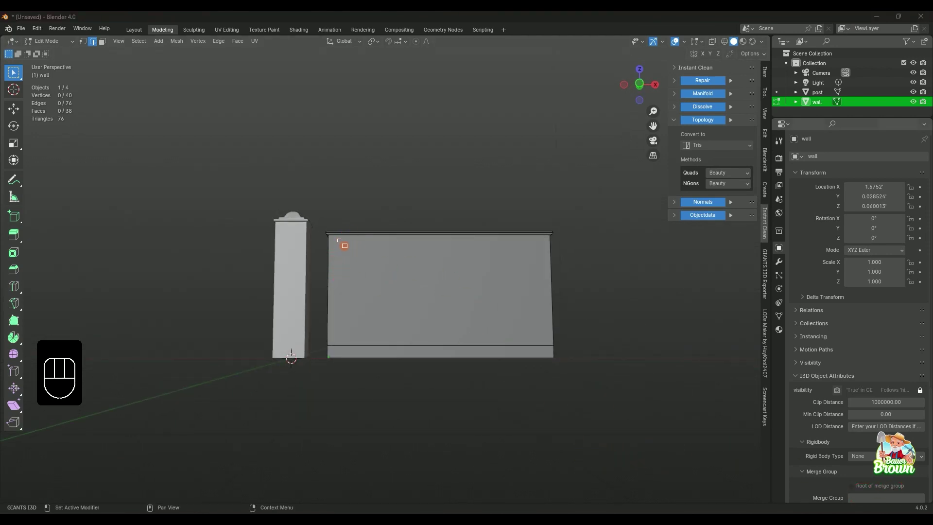
{"action": "left_click_drag", "start_coordinate": [330, 238], "coordinate": [556, 346]}
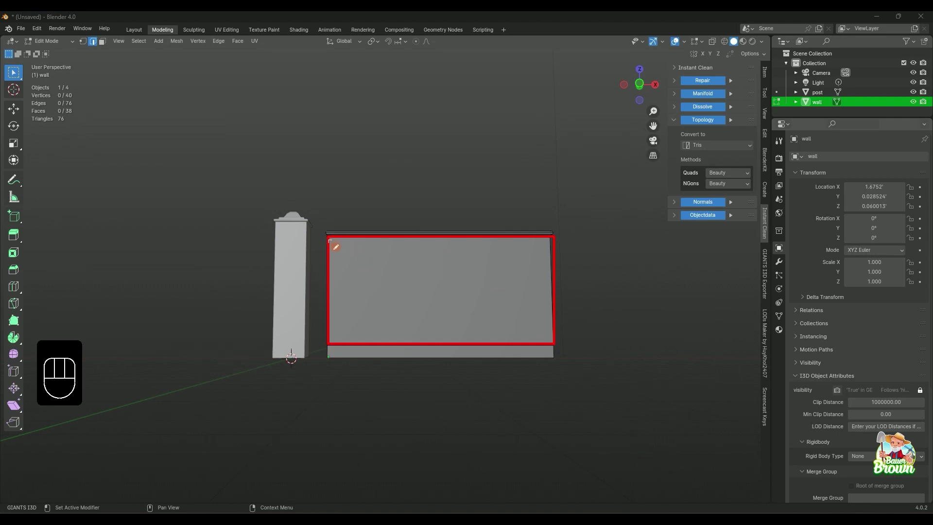
{"action": "left_click_drag", "start_coordinate": [330, 239], "coordinate": [551, 342]}
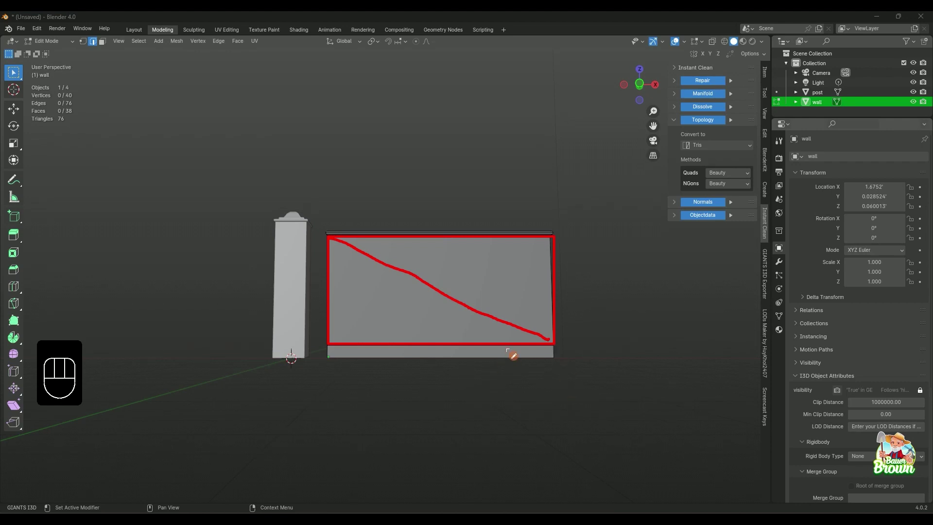
{"action": "mouse_move", "coordinate": [330, 347]}
{"action": "left_mouse_down"}
{"action": "mouse_move", "coordinate": [332, 358]}
{"action": "mouse_move", "coordinate": [392, 365]}
{"action": "mouse_move", "coordinate": [513, 367]}
{"action": "mouse_move", "coordinate": [548, 346]}
{"action": "left_mouse_up"}
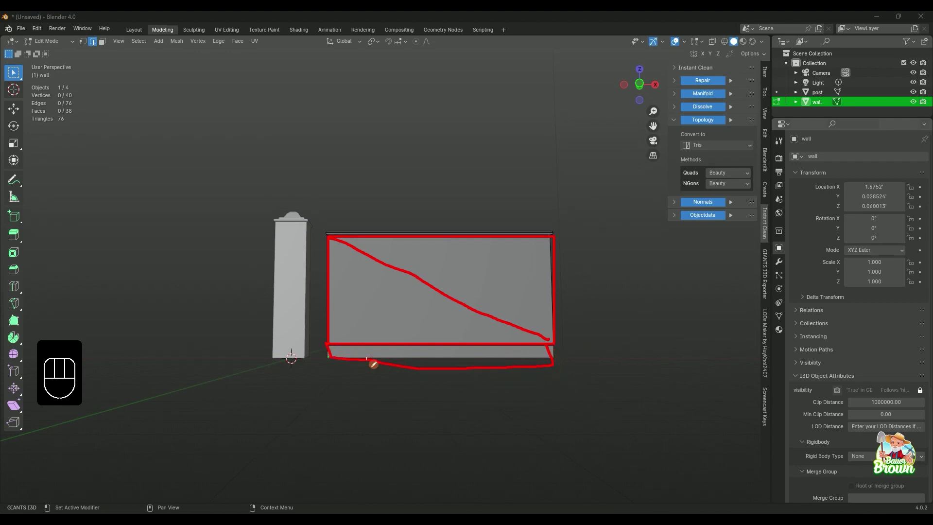
{"action": "left_click_drag", "start_coordinate": [332, 357], "coordinate": [543, 343]}
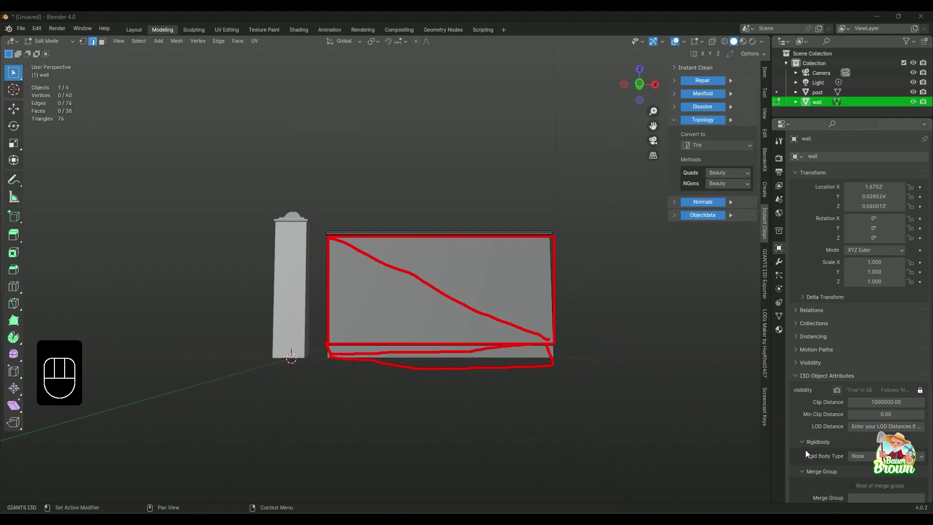
{"action": "key", "text": "Escape"}
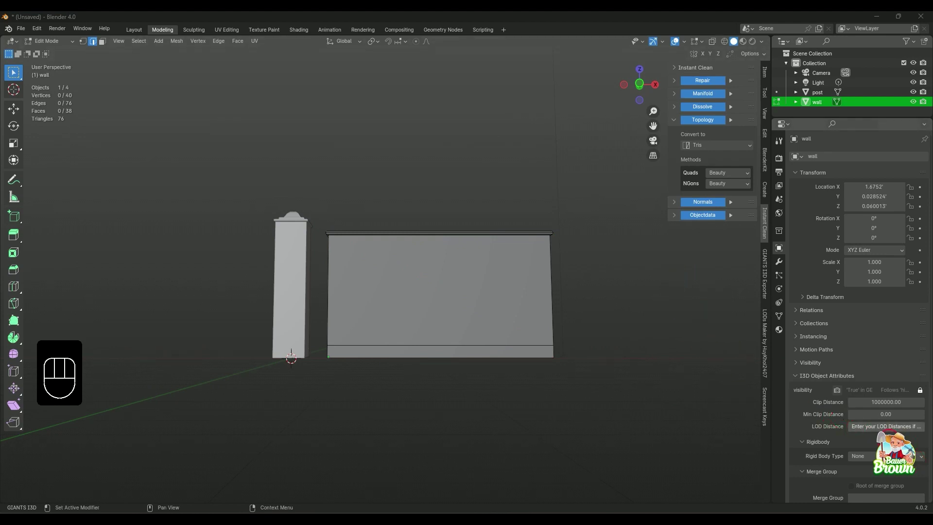
Run the Topology cleanup on the wall once more, with Tris as target and the Beauty method, and undo it
{"action": "middle_click_drag", "start_coordinate": [591, 281], "coordinate": [516, 343]}
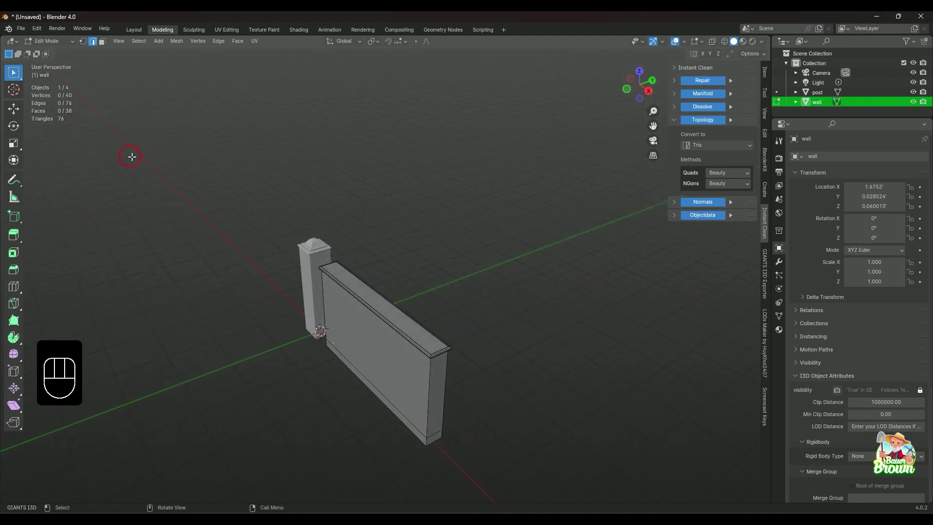
{"action": "middle_click_drag", "start_coordinate": [374, 364], "coordinate": [450, 362]}
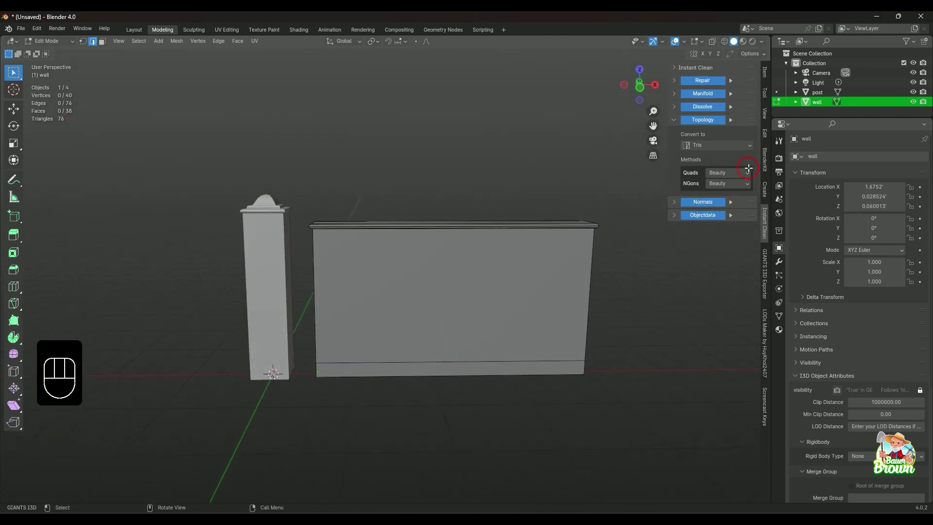
{"action": "left_click", "coordinate": [730, 120]}
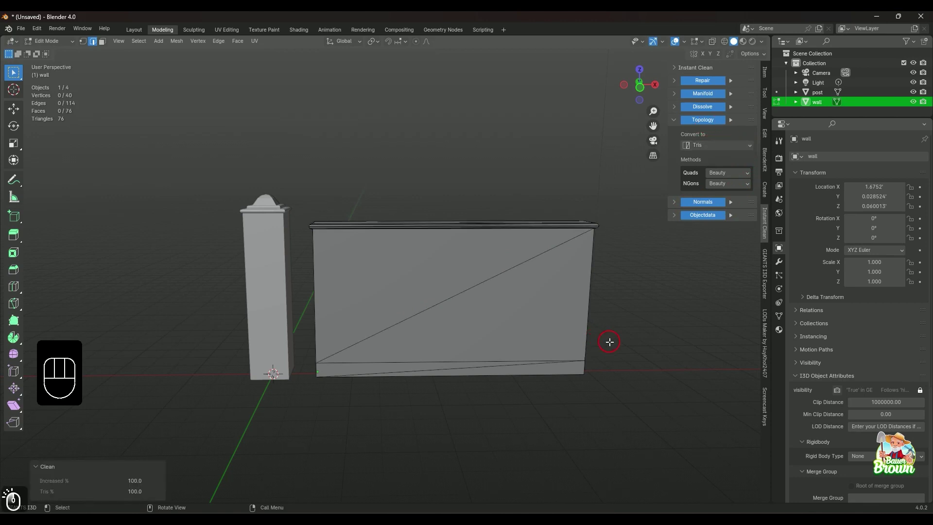
{"action": "middle_click_drag", "start_coordinate": [609, 339], "coordinate": [566, 377]}
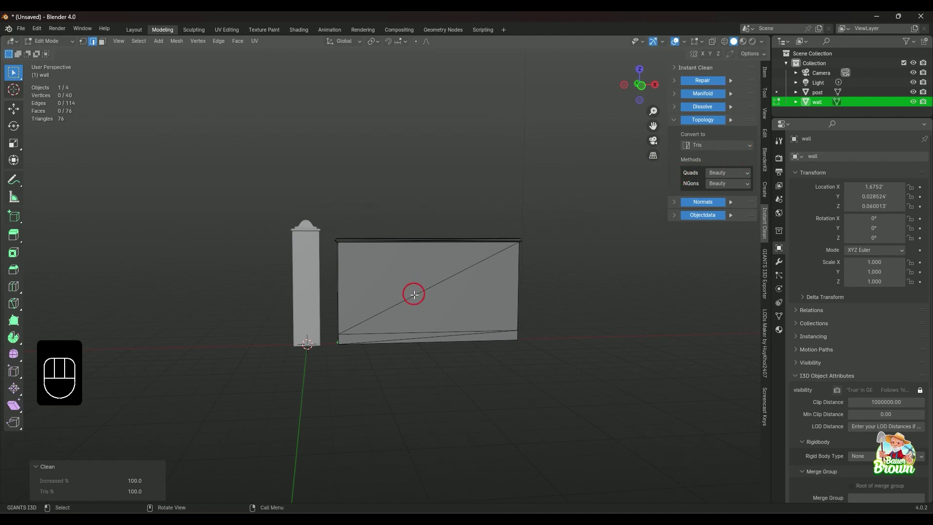
{"action": "key", "text": "ctrl+z"}
{"action": "middle_click_drag", "start_coordinate": [486, 272], "coordinate": [527, 344]}
{"action": "scroll", "coordinate": [527, 349], "scroll_direction": "up", "scroll_amount": 3}
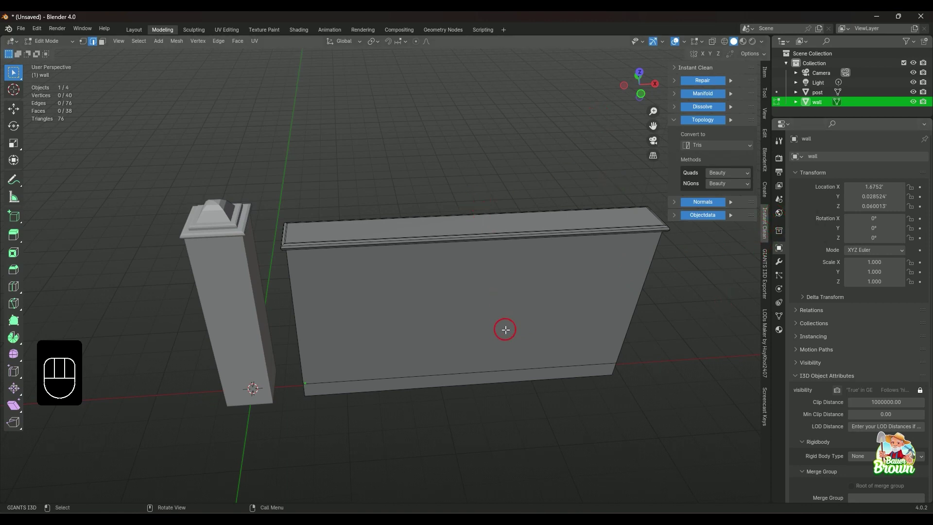
{"action": "middle_click_drag", "start_coordinate": [480, 304], "coordinate": [471, 275]}
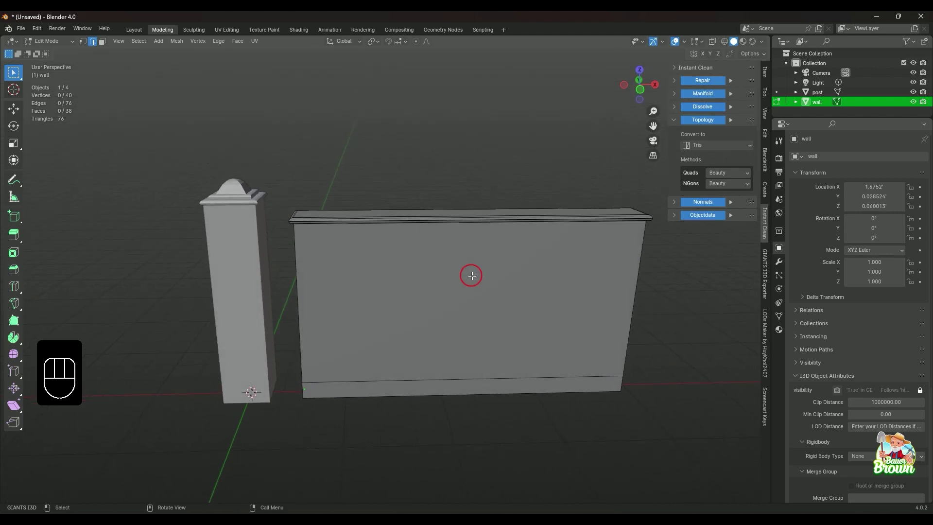
{"action": "scroll", "coordinate": [451, 285], "scroll_direction": "down", "scroll_amount": 2}
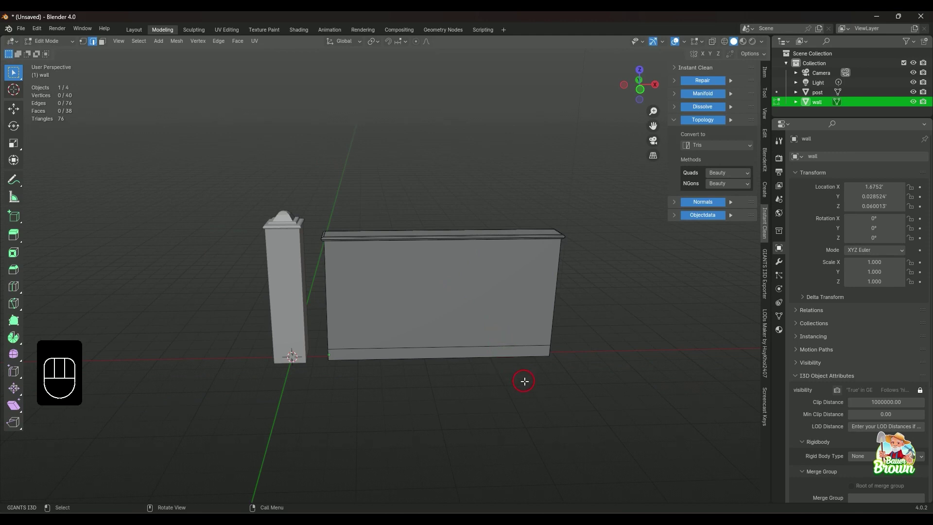
{"action": "middle_click_drag", "start_coordinate": [542, 395], "coordinate": [528, 380]}
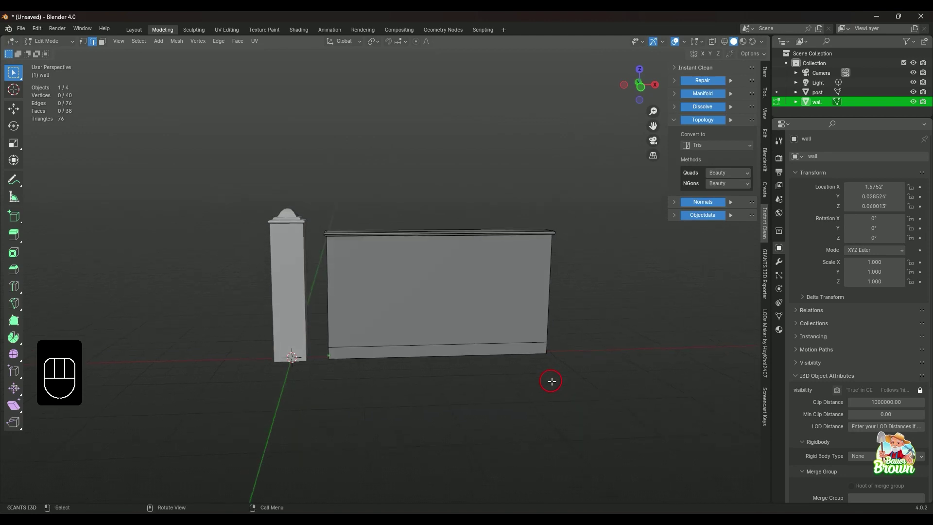
{"action": "middle_click_drag", "start_coordinate": [552, 375], "coordinate": [517, 392]}
{"action": "middle_click_drag", "start_coordinate": [451, 403], "coordinate": [471, 361]}
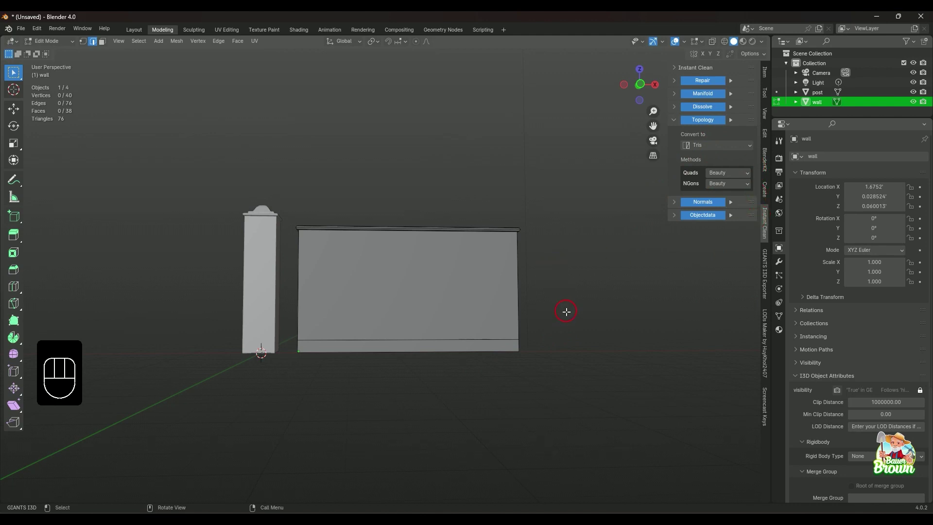
{"action": "middle_click_drag", "start_coordinate": [571, 294], "coordinate": [580, 311]}
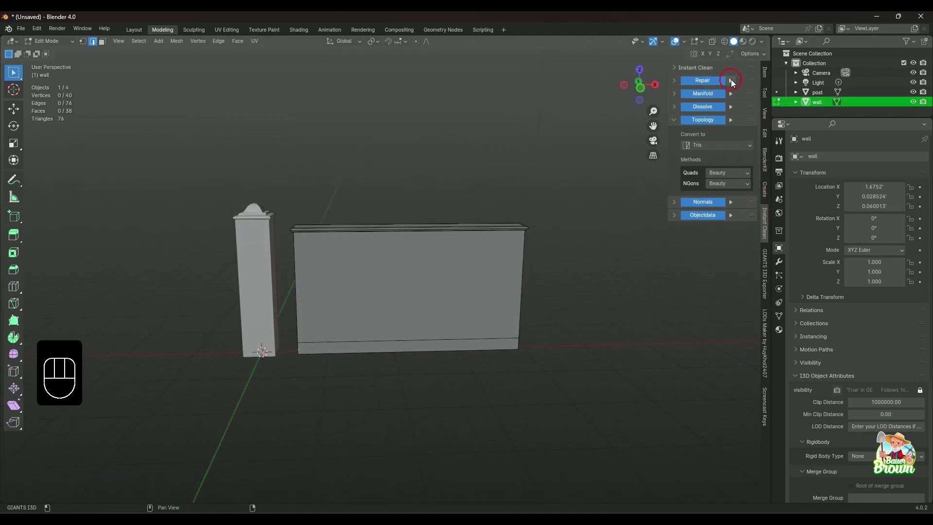
Review Instant Clean's Repair settings for loose geometry and doubles, and run the Repair cleanup on the wall
{"action": "left_click", "coordinate": [674, 81]}
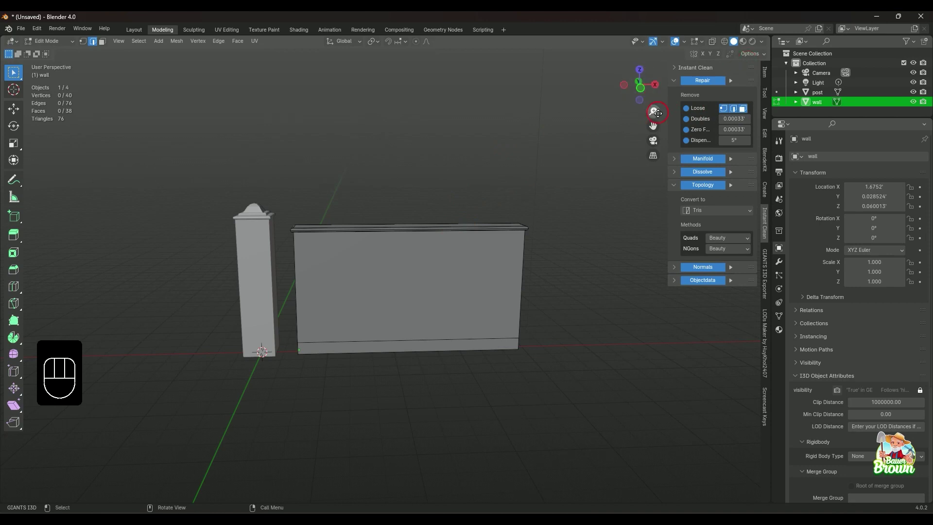
{"action": "left_click", "coordinate": [676, 82]}
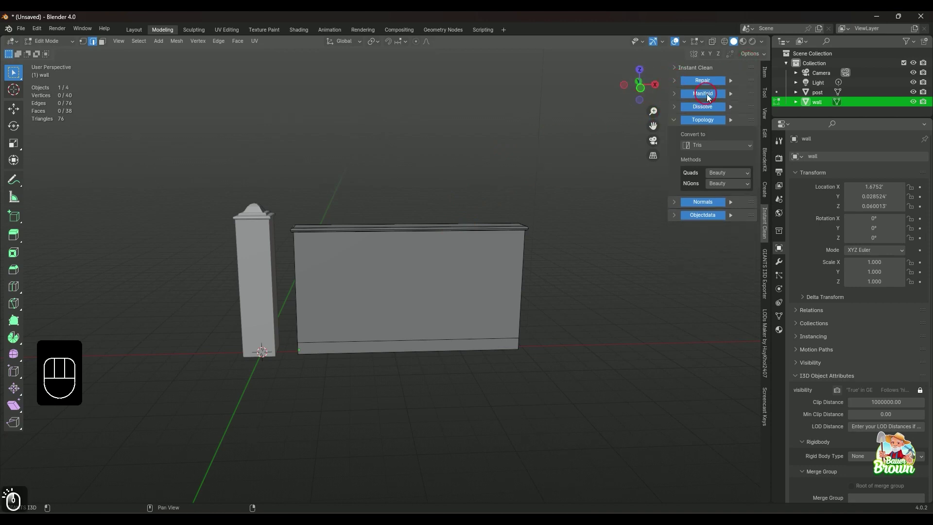
{"action": "left_click", "coordinate": [731, 81]}
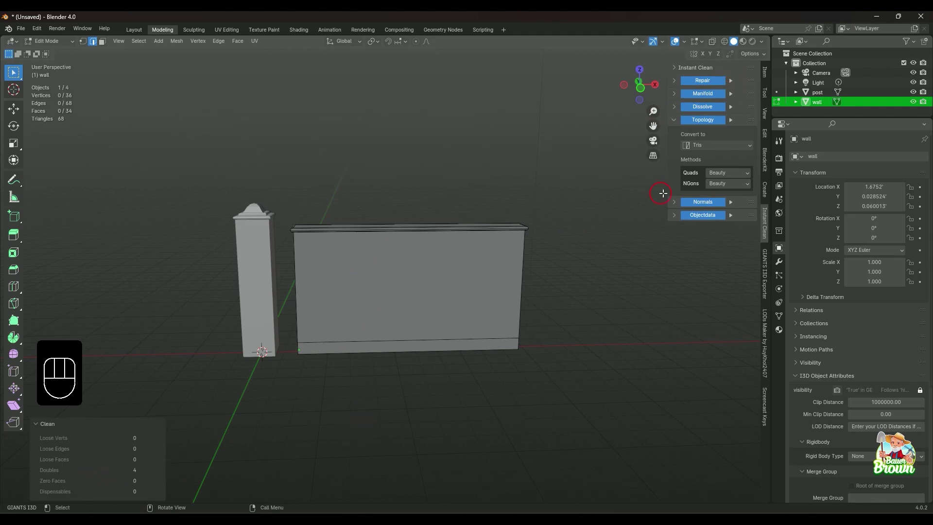
Run Instant Clean's Manifold and Dissolve cleanups on the wall and inspect its mesh from below and above
{"action": "left_click", "coordinate": [730, 95]}
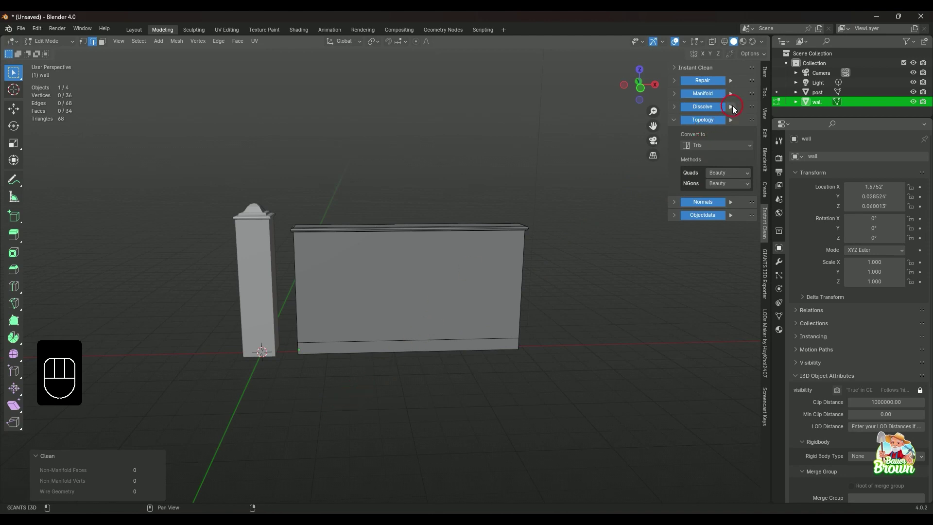
{"action": "left_click", "coordinate": [731, 107]}
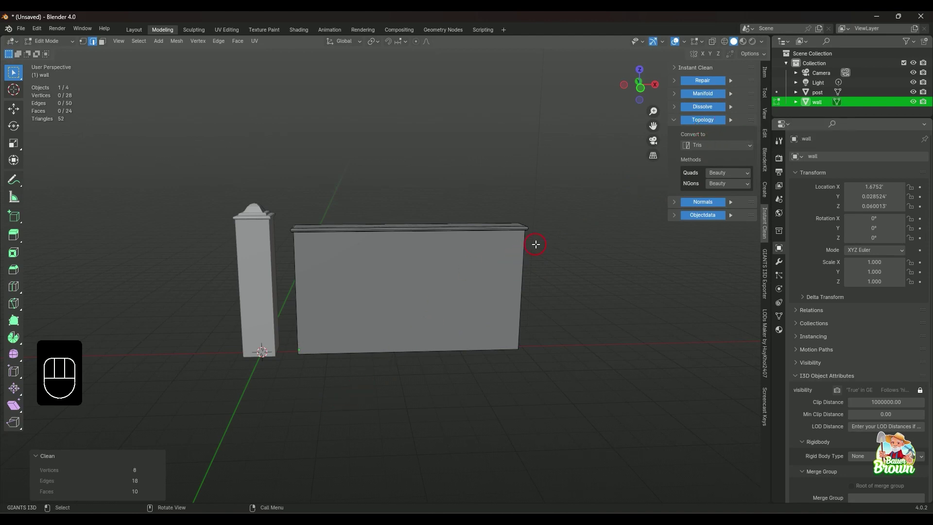
{"action": "middle_click_drag", "start_coordinate": [515, 261], "coordinate": [496, 211]}
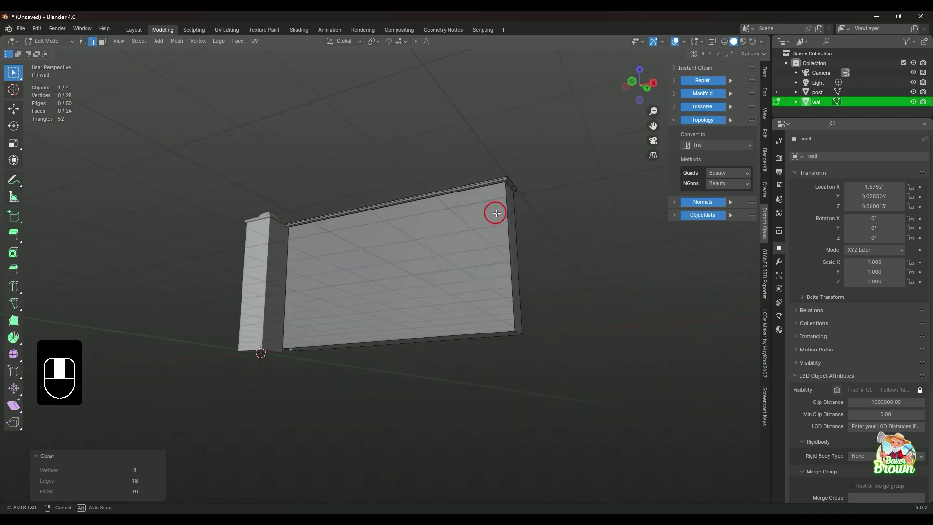
{"action": "middle_click_drag", "start_coordinate": [433, 267], "coordinate": [431, 341]}
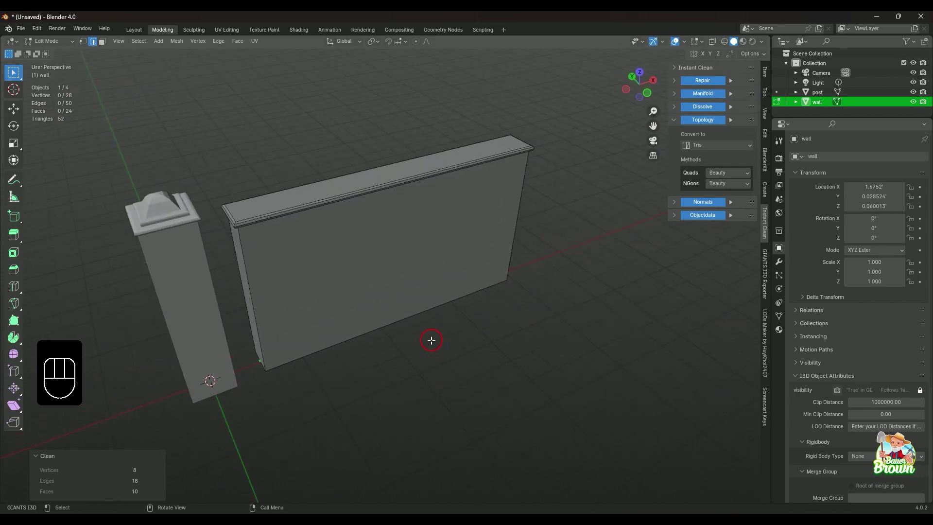
Undo the last Dissolve cleanup on the wall and collapse Instant Clean's Topology settings
{"action": "middle_click_drag", "start_coordinate": [448, 245], "coordinate": [233, 378]}
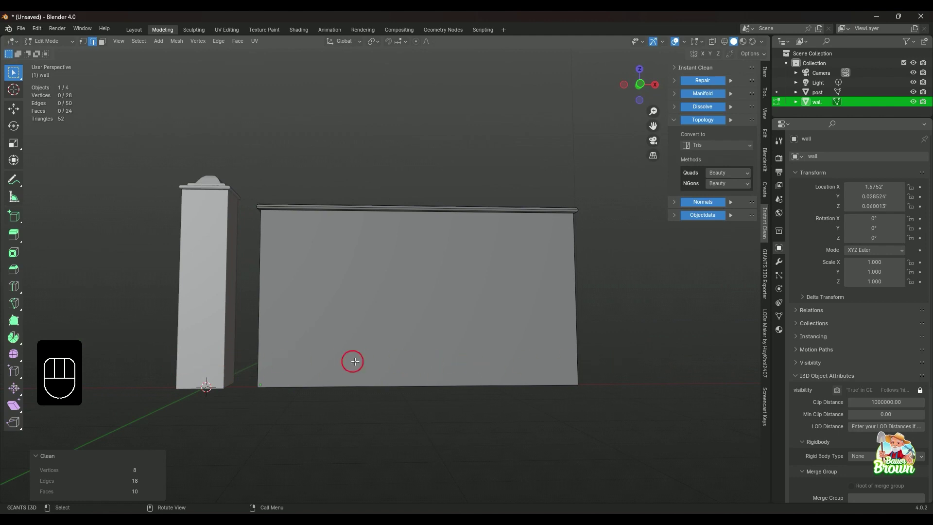
{"action": "middle_click_drag", "start_coordinate": [391, 326], "coordinate": [382, 356]}
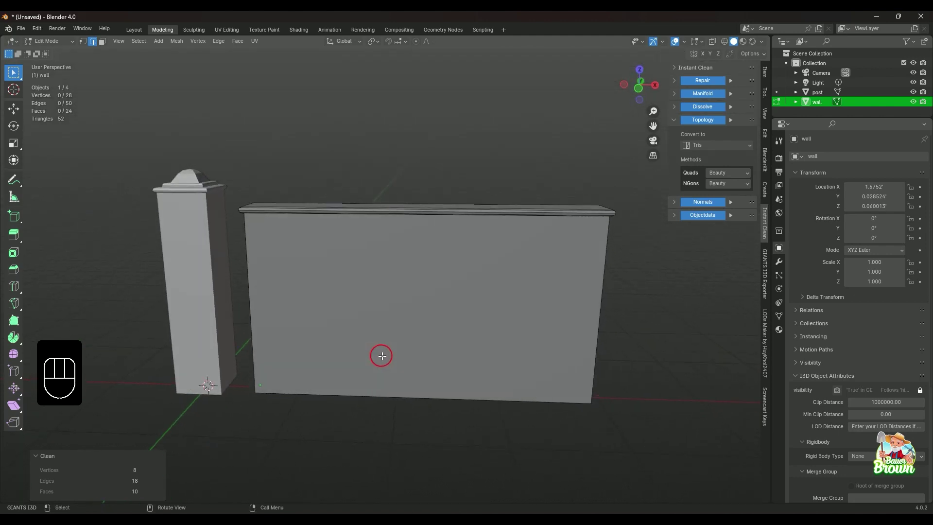
{"action": "key", "text": "ctrl+z"}
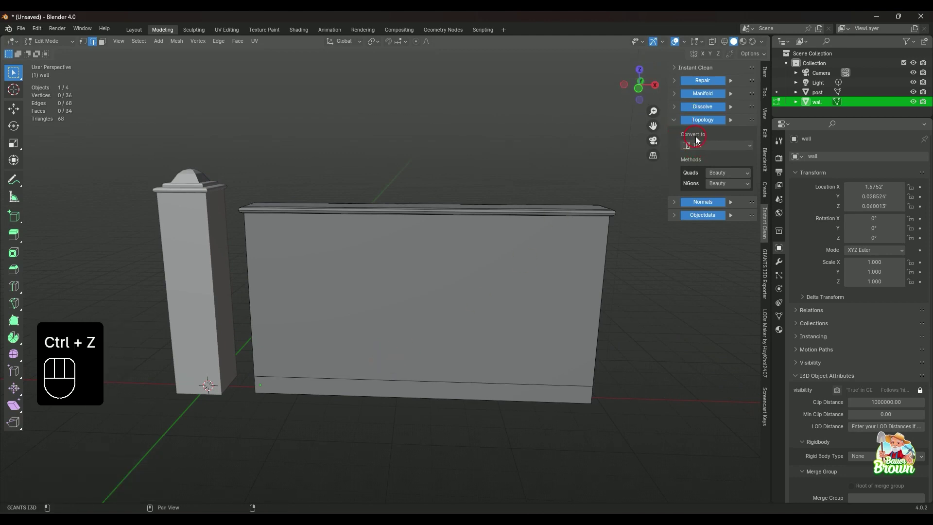
{"action": "left_click", "coordinate": [675, 120]}
{"action": "middle_click_drag", "start_coordinate": [578, 158], "coordinate": [539, 190]}
{"action": "scroll", "coordinate": [506, 186], "scroll_direction": "down", "scroll_amount": 4}
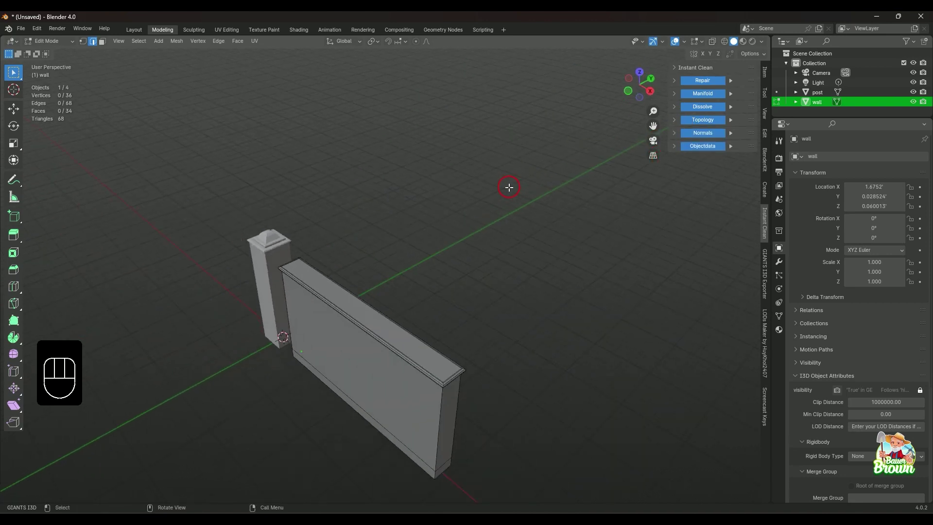
Examine the wall's base band and edges up close in both wireframe and solid shading
{"action": "middle_click_drag", "start_coordinate": [492, 252], "coordinate": [384, 364]}
{"action": "scroll", "coordinate": [350, 296], "scroll_direction": "up", "scroll_amount": 4}
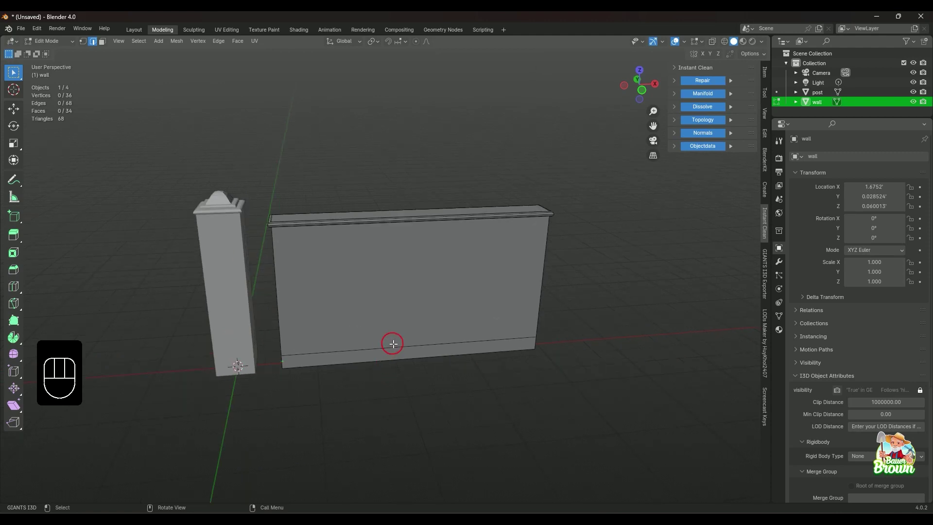
{"action": "middle_click_drag", "start_coordinate": [452, 363], "coordinate": [383, 326]}
{"action": "middle_click_drag", "start_coordinate": [354, 391], "coordinate": [413, 361]}
{"action": "key", "text": "shift+z"}
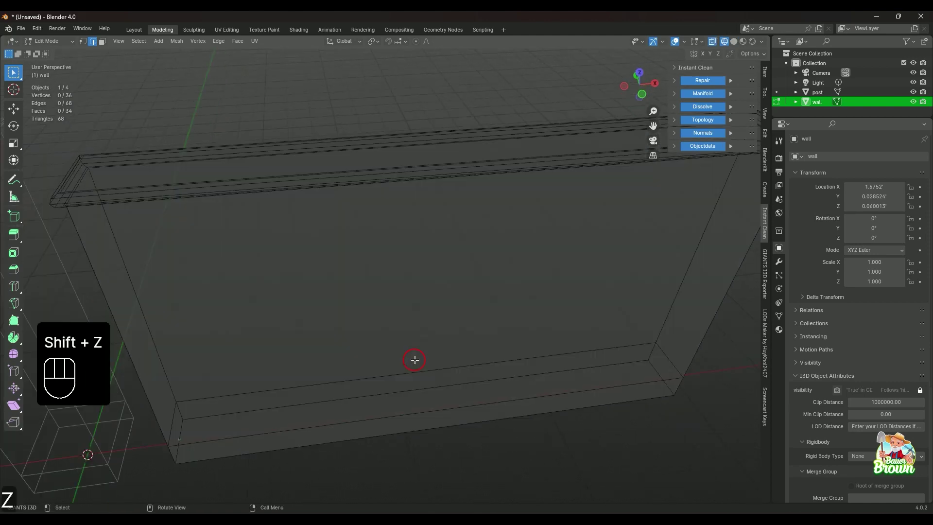
{"action": "key", "text": "shift+z"}
{"action": "scroll", "coordinate": [410, 356], "scroll_direction": "down", "scroll_amount": 4}
{"action": "middle_click_drag", "start_coordinate": [427, 360], "coordinate": [499, 371]}
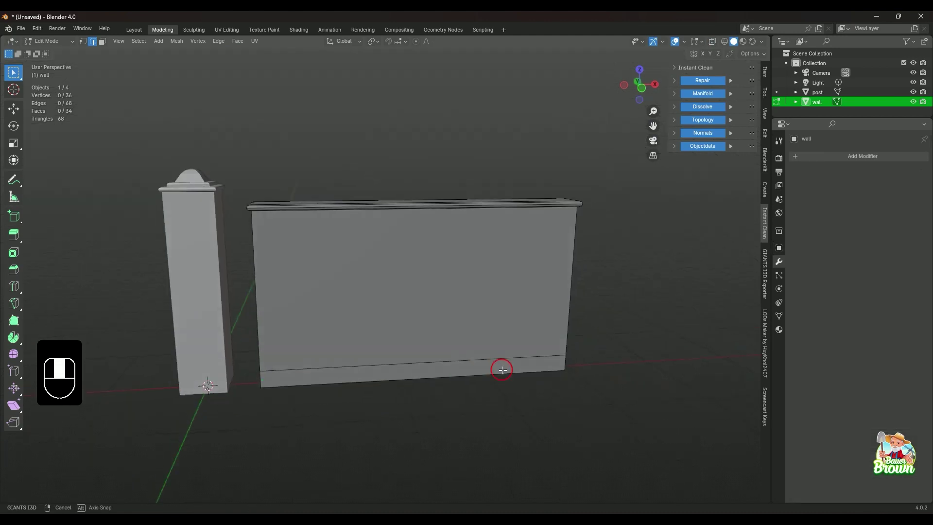
Select the wall's entire mesh in vertex mode, merge its vertices by distance, and clear the selection
{"action": "key", "text": "shift+z"}
{"action": "left_click_drag", "start_coordinate": [243, 149], "coordinate": [621, 396]}
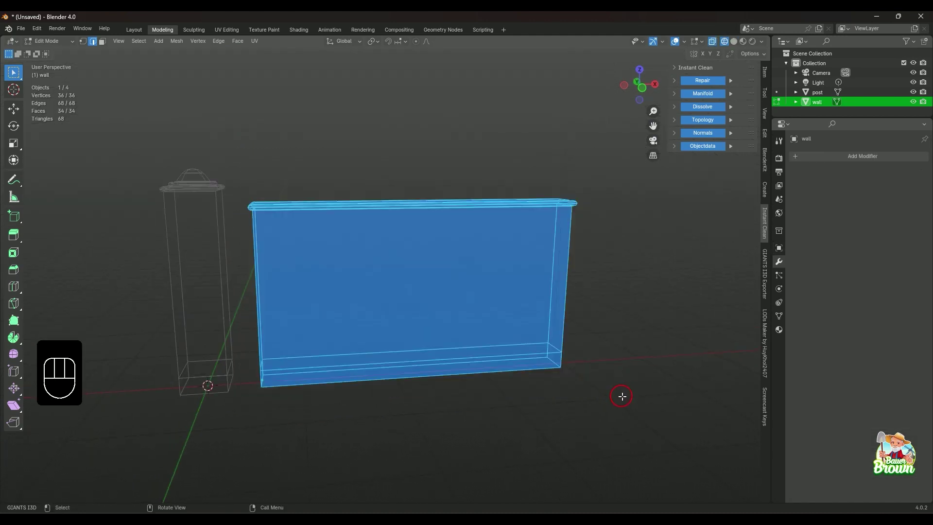
{"action": "key", "text": "shift+z"}
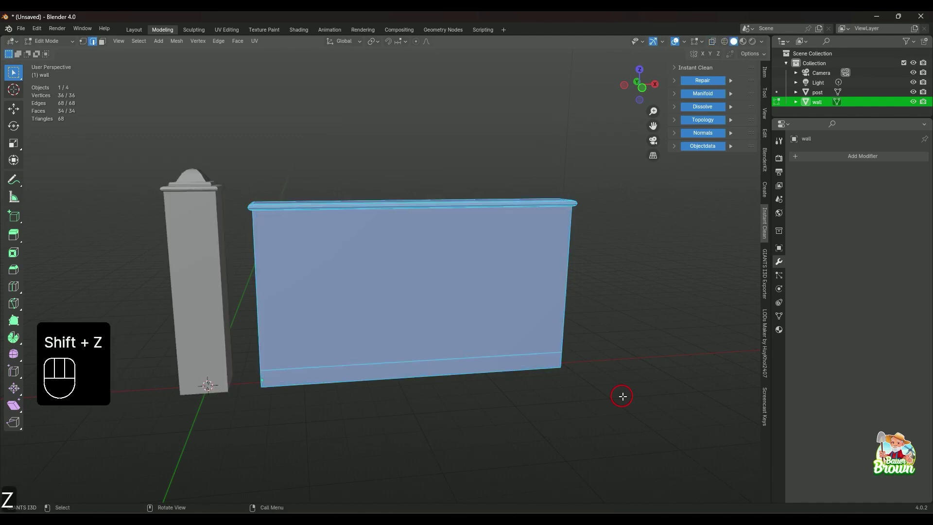
{"action": "middle_click_drag", "start_coordinate": [622, 396], "coordinate": [607, 393]}
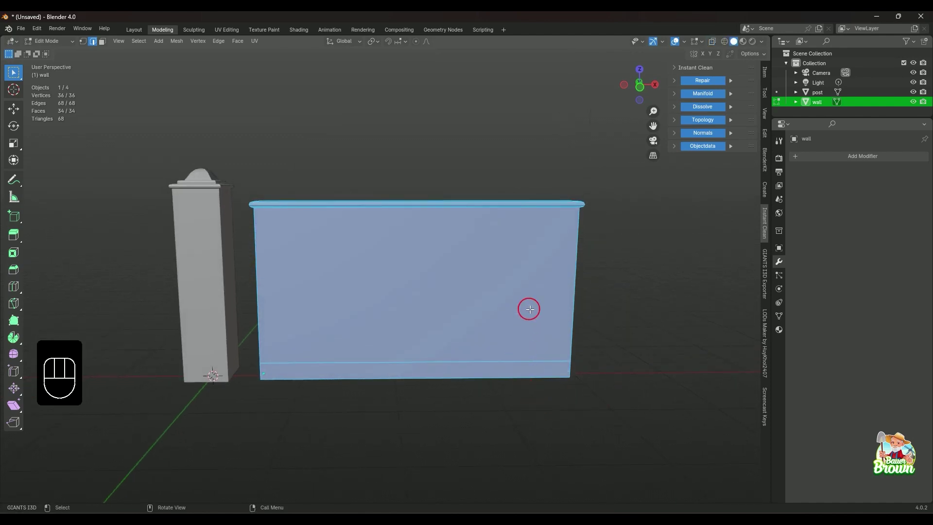
{"action": "key", "text": "m"}
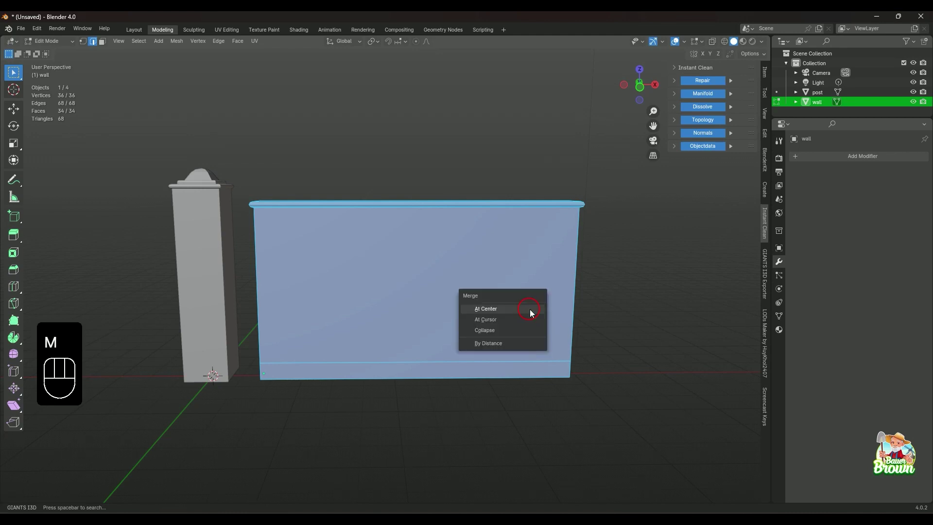
{"action": "left_click", "coordinate": [83, 41]}
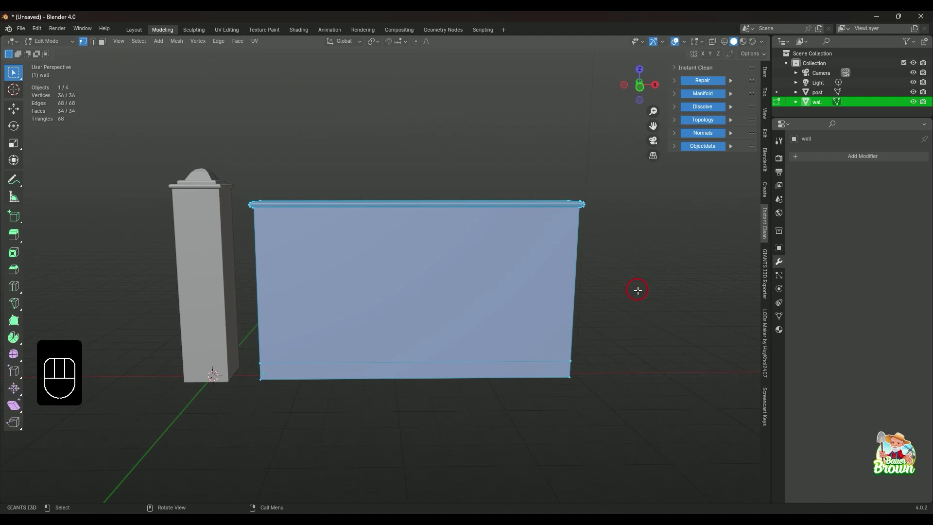
{"action": "key", "text": "m"}
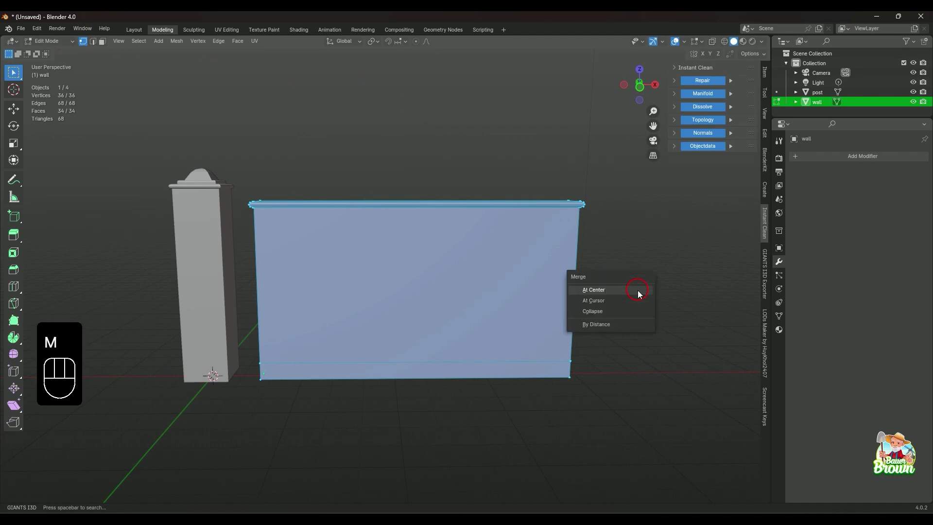
{"action": "left_click", "coordinate": [622, 322]}
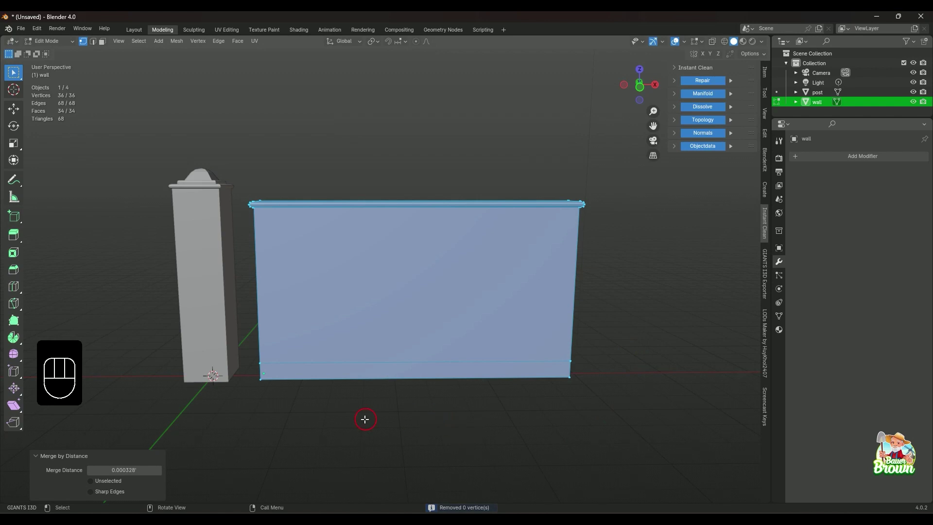
{"action": "middle_click_drag", "start_coordinate": [309, 416], "coordinate": [343, 433]}
{"action": "left_click", "coordinate": [347, 431]}
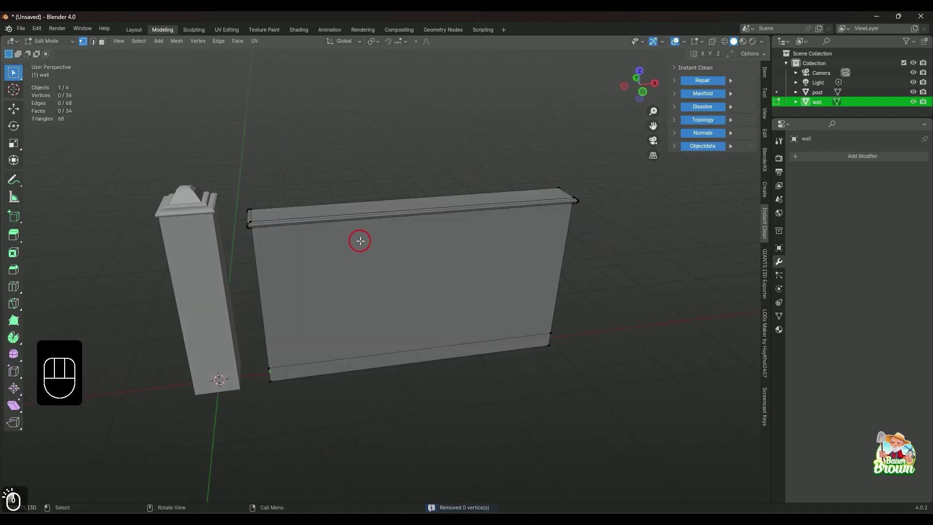
Extrude the wall's top face with zero offset to leave duplicate vertices in place, and deselect it
{"action": "key", "text": "2"}
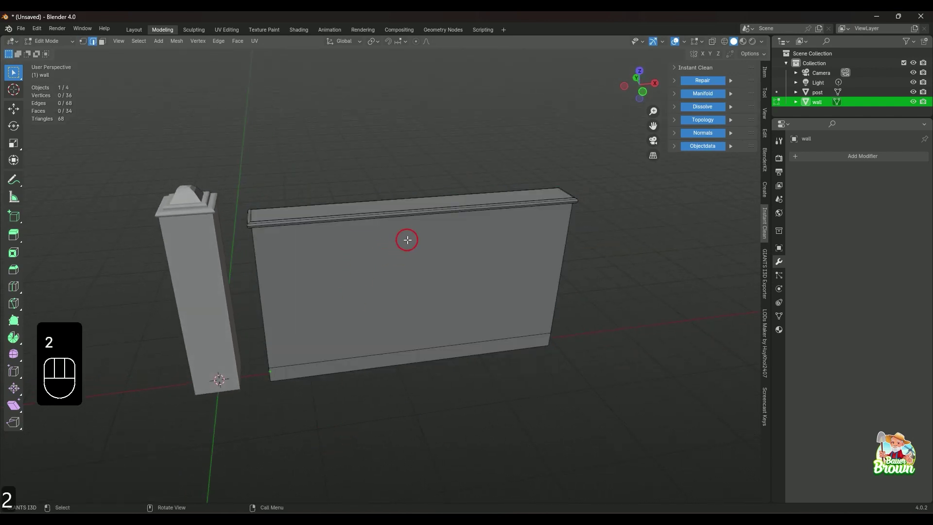
{"action": "left_click", "coordinate": [378, 203]}
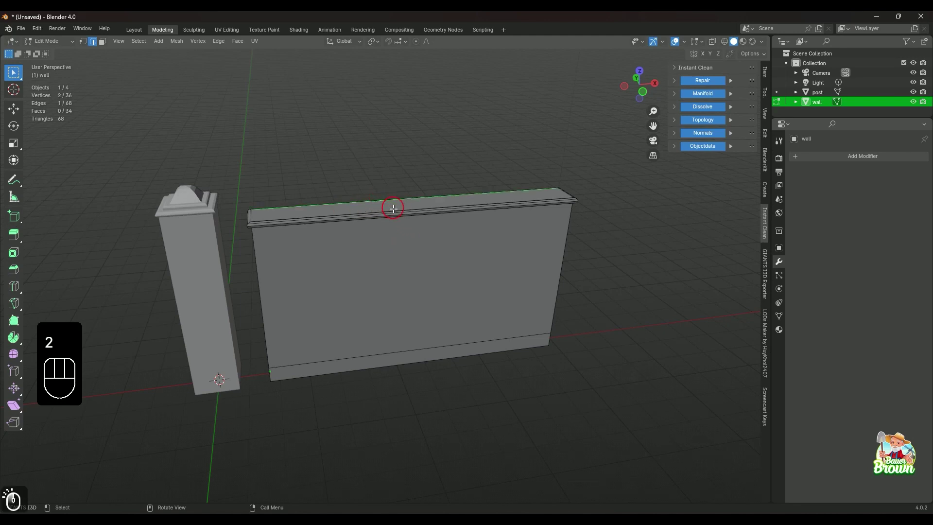
{"action": "key", "text": "3"}
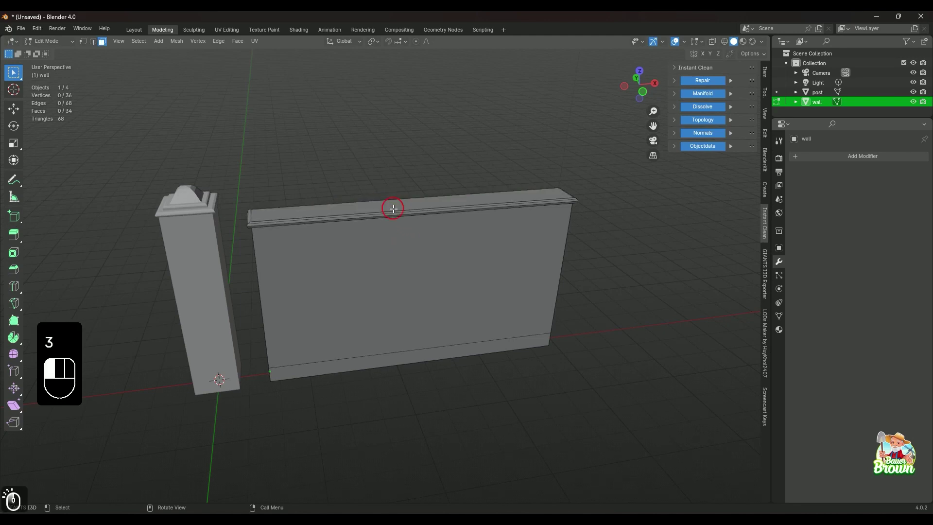
{"action": "left_click", "coordinate": [393, 209]}
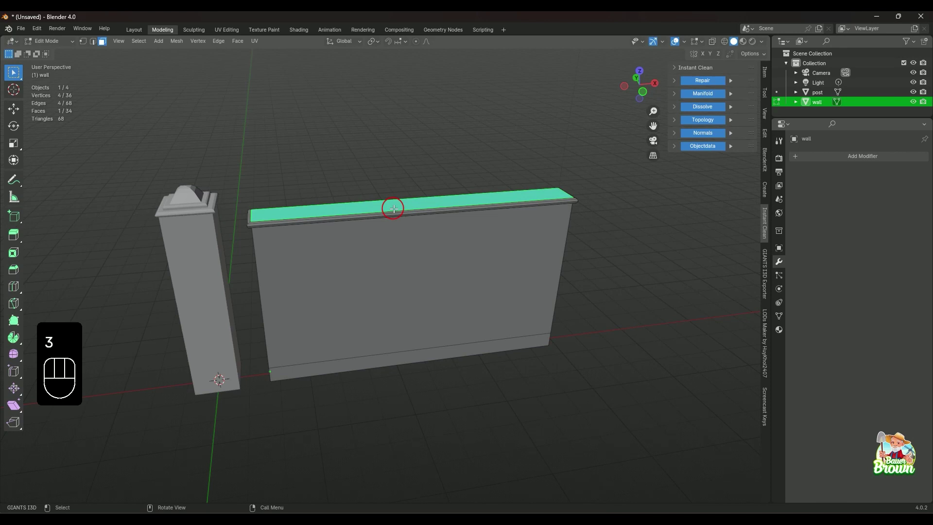
{"action": "key", "text": "e"}
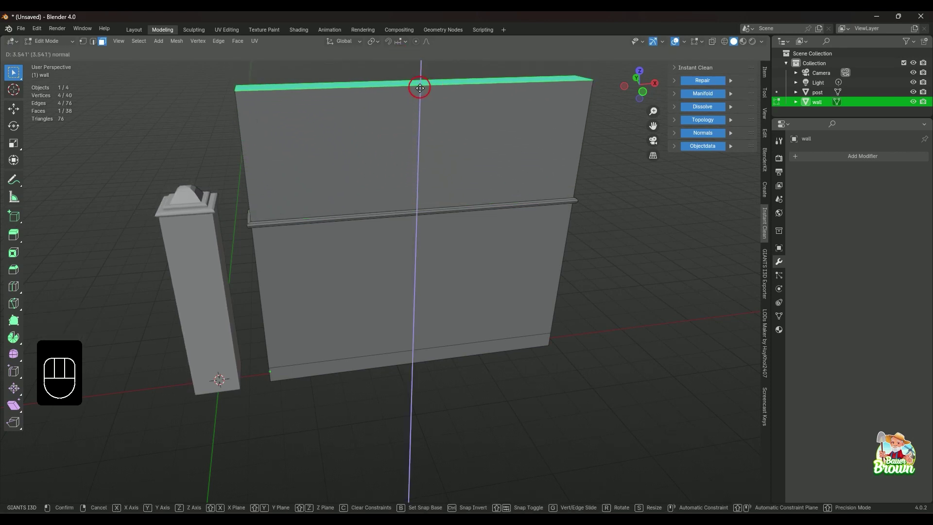
{"action": "right_click", "coordinate": [420, 88]}
{"action": "middle_click_drag", "start_coordinate": [474, 301], "coordinate": [418, 338]}
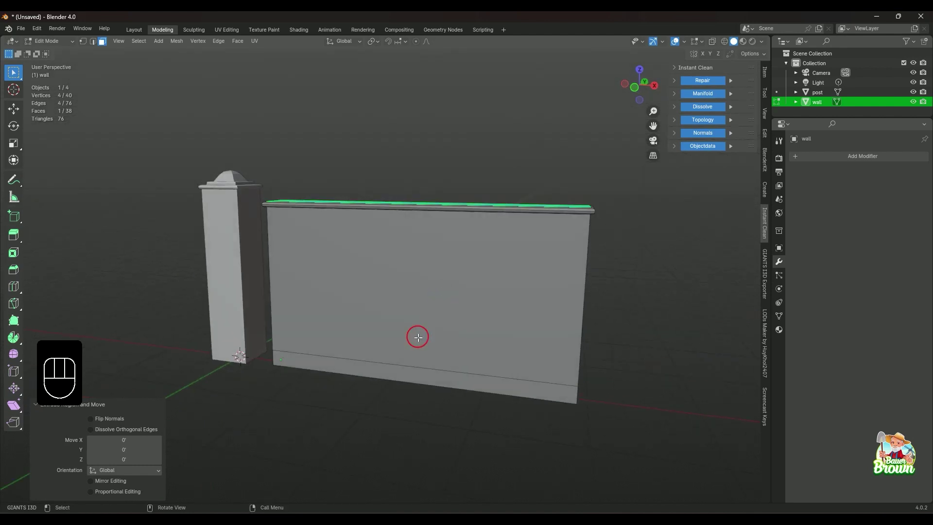
{"action": "left_click", "coordinate": [308, 389]}
{"action": "middle_click_drag", "start_coordinate": [308, 389], "coordinate": [430, 335]}
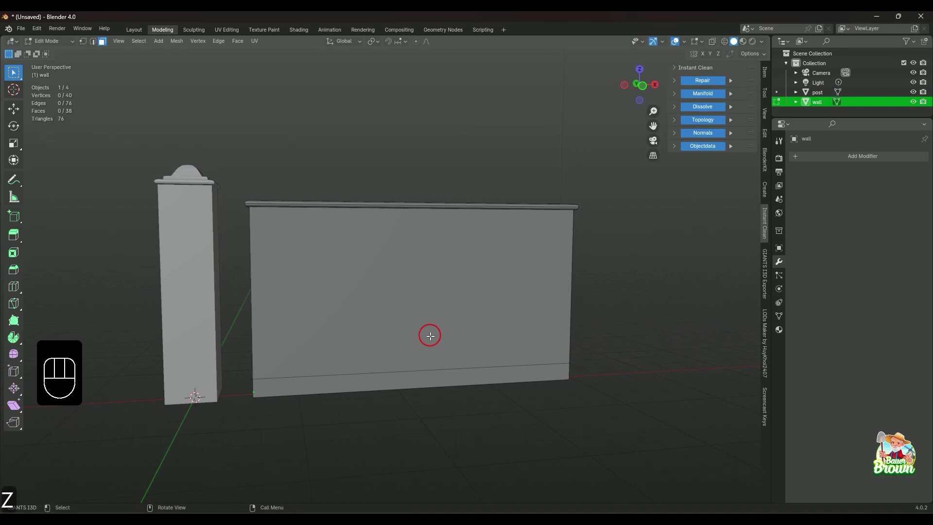
Select the whole wall mesh through wireframe and merge the top face's doubled vertices by distance
{"action": "key", "text": "shift+z"}
{"action": "middle_click_drag", "start_coordinate": [468, 415], "coordinate": [452, 425]}
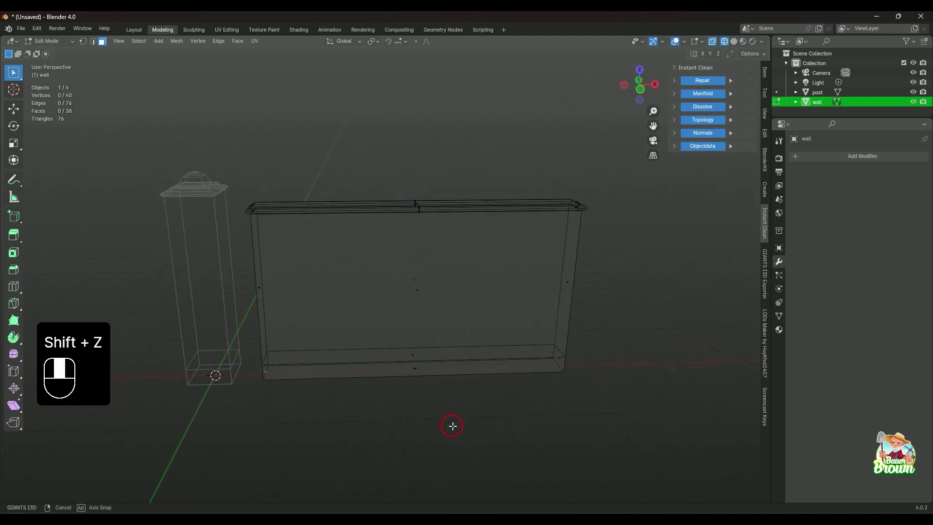
{"action": "left_click_drag", "start_coordinate": [252, 124], "coordinate": [620, 406]}
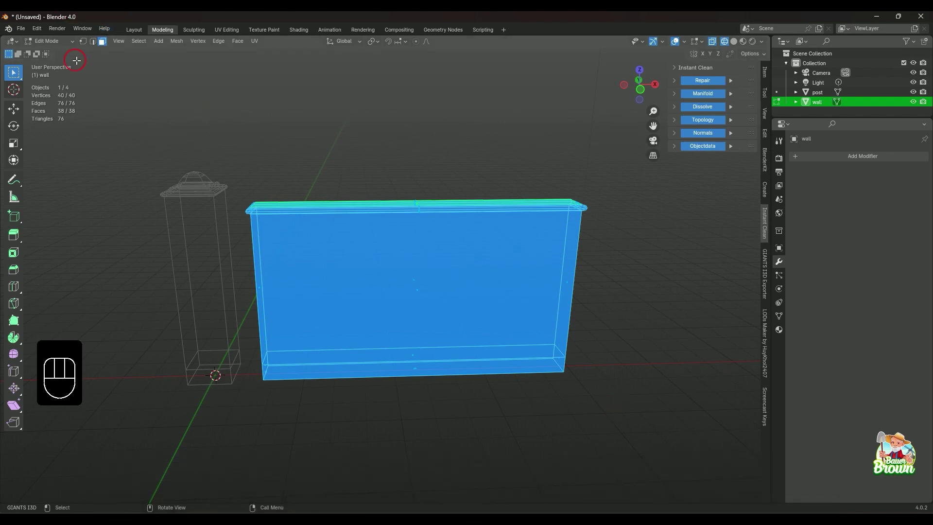
{"action": "left_click", "coordinate": [83, 42]}
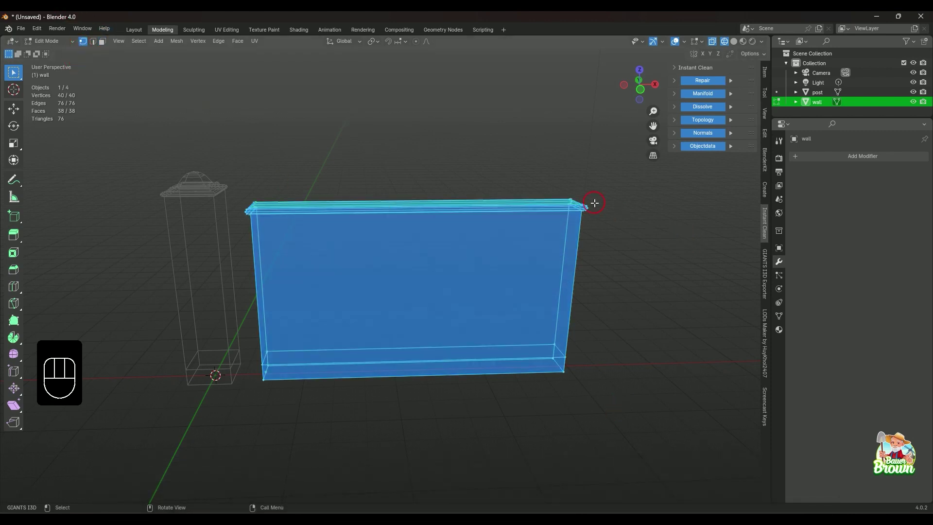
{"action": "key", "text": "m"}
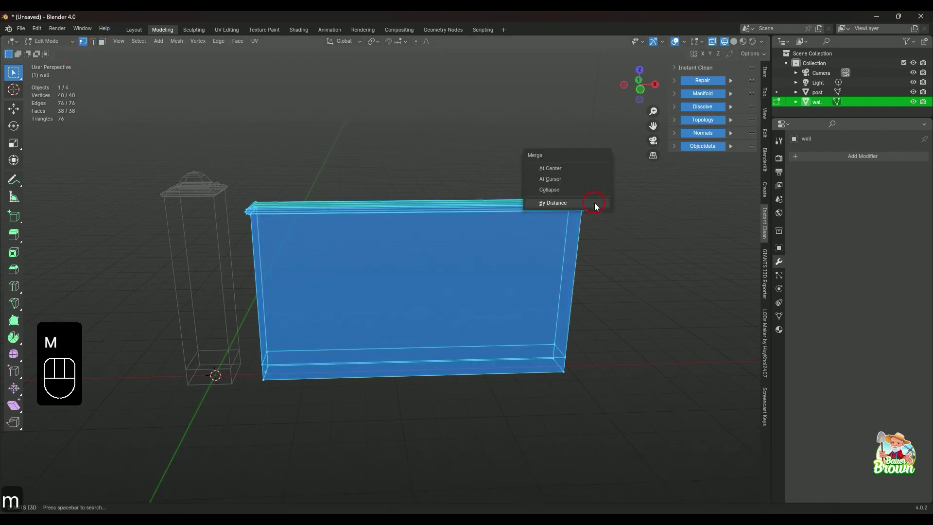
{"action": "left_click", "coordinate": [595, 204]}
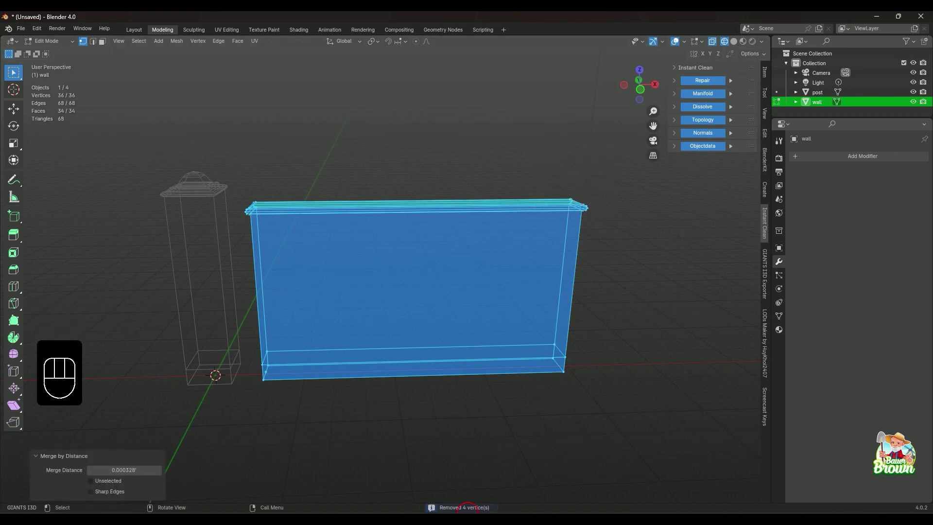
{"action": "key", "text": "shift+z"}
{"action": "left_click", "coordinate": [413, 156]}
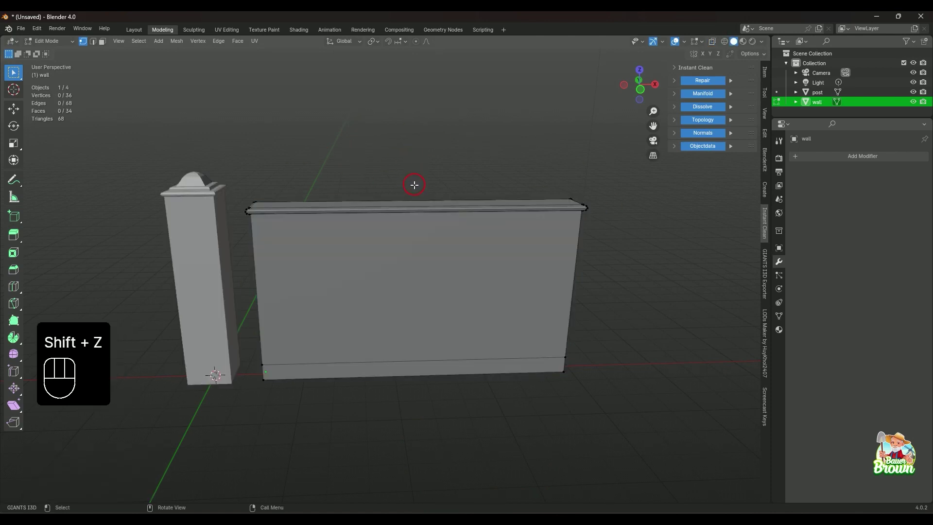
Switch to face selection and examine the merged wall from the front, above and the side
{"action": "key", "text": "3"}
{"action": "middle_click_drag", "start_coordinate": [360, 249], "coordinate": [460, 320]}
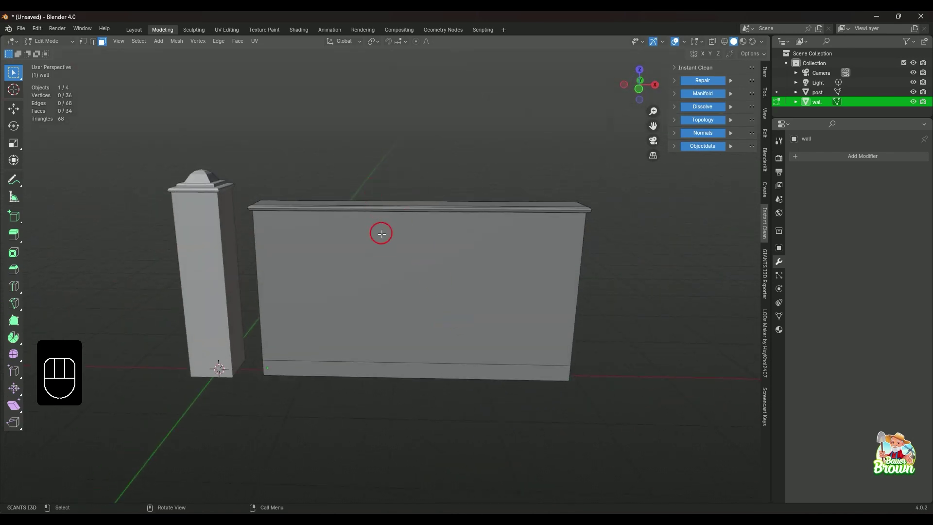
{"action": "middle_click_drag", "start_coordinate": [381, 234], "coordinate": [328, 214]}
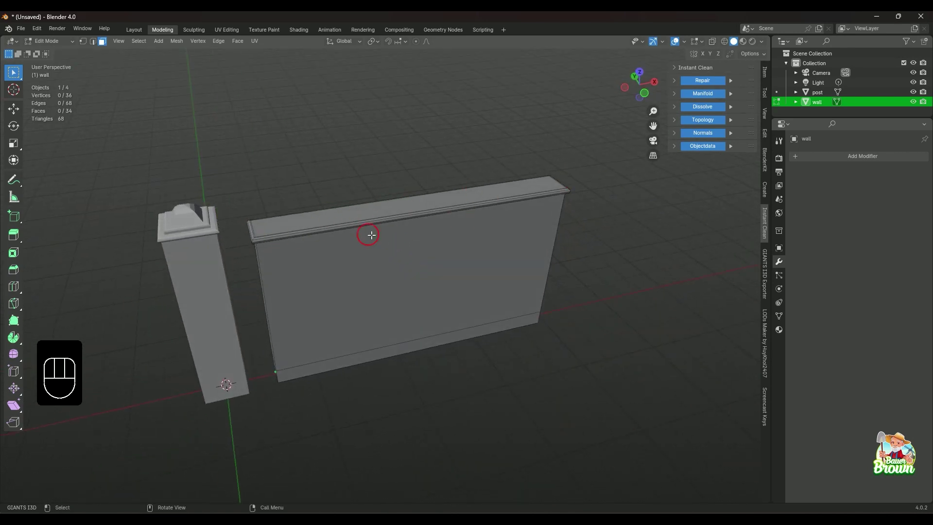
{"action": "middle_click_drag", "start_coordinate": [474, 296], "coordinate": [445, 329]}
{"action": "middle_click_drag", "start_coordinate": [423, 367], "coordinate": [454, 316]}
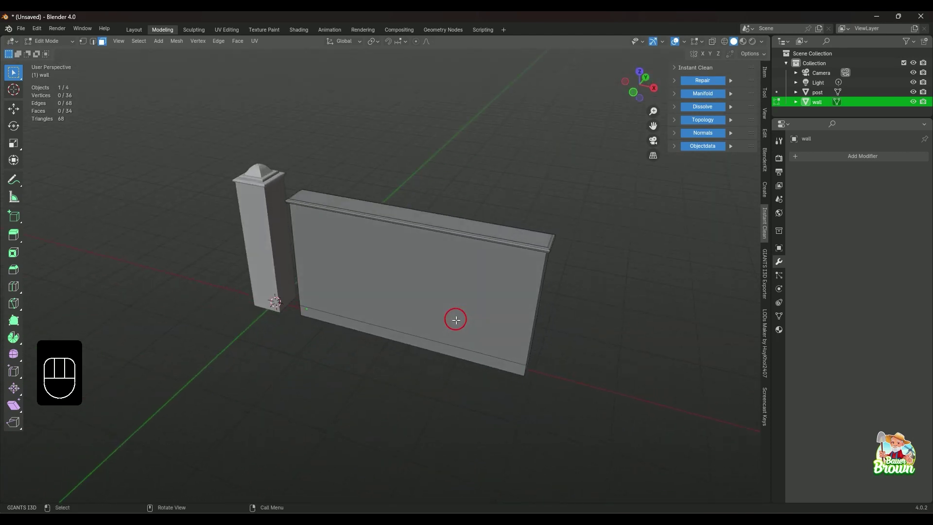
{"action": "middle_click_drag", "start_coordinate": [413, 291], "coordinate": [414, 316]}
{"action": "scroll", "coordinate": [414, 300], "scroll_direction": "up", "scroll_amount": 4}
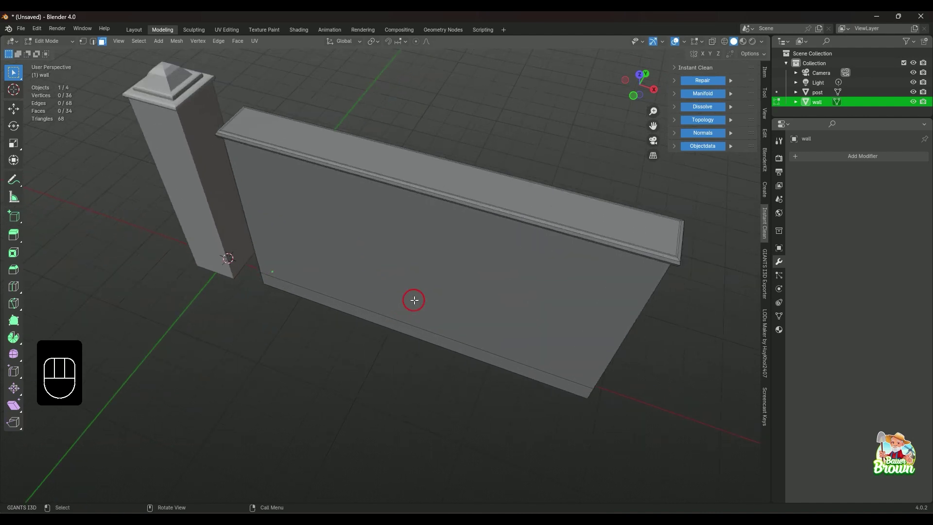
Subdivide the large face on the wall's back side with one cut, and deselect it
{"action": "middle_click_drag", "start_coordinate": [532, 317], "coordinate": [334, 300]}
{"action": "left_click", "coordinate": [396, 302]}
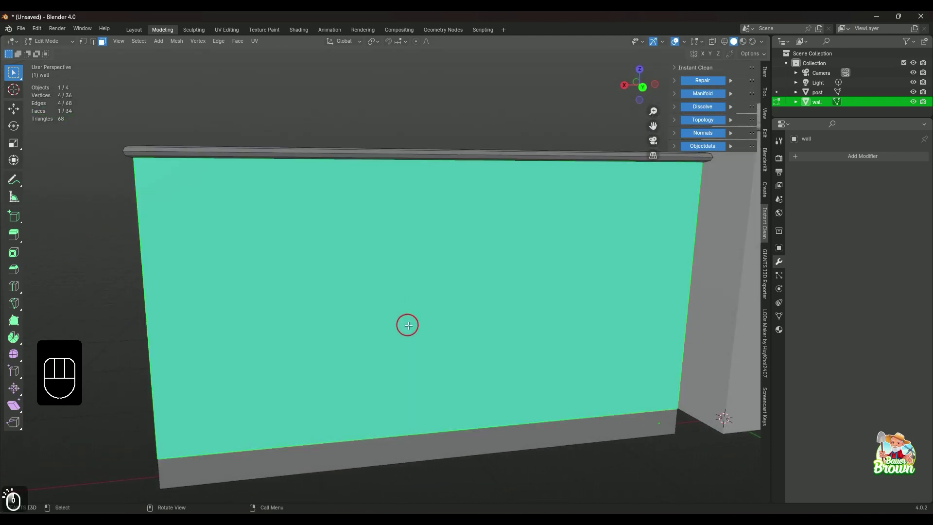
{"action": "right_click", "coordinate": [407, 322]}
{"action": "left_click", "coordinate": [408, 323]}
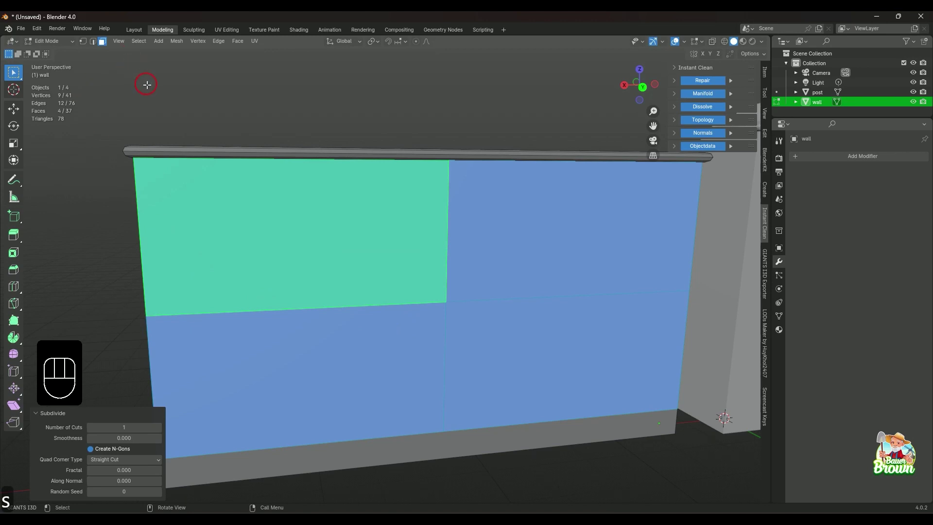
{"action": "left_click", "coordinate": [152, 107]}
{"action": "middle_click_drag", "start_coordinate": [153, 117], "coordinate": [283, 306]}
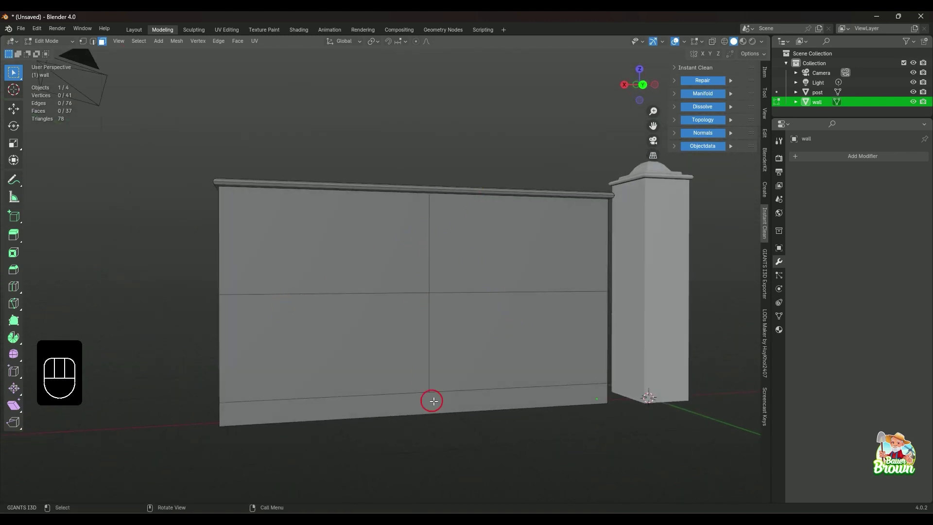
Dissolve the crossing subdivision edges on the wall's large back face in edge selection
{"action": "middle_click_drag", "start_coordinate": [405, 326], "coordinate": [414, 344]}
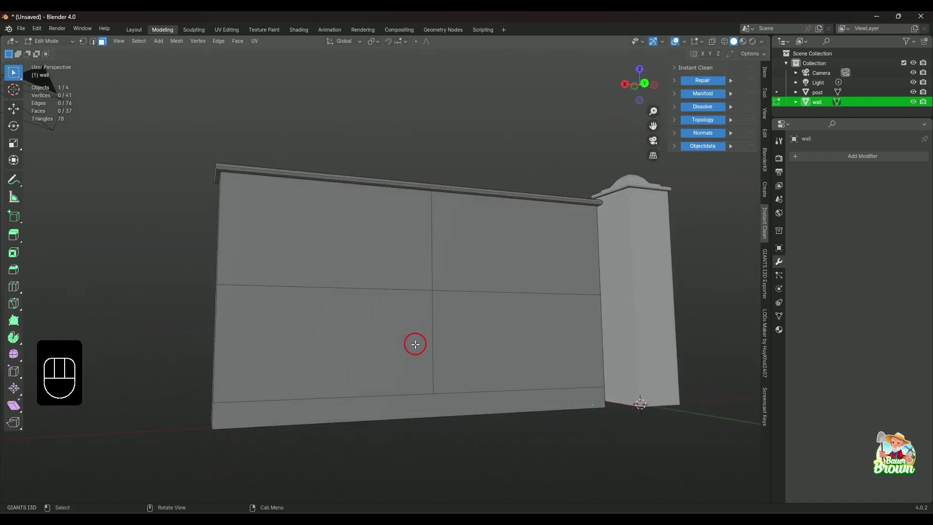
{"action": "key", "text": "2"}
{"action": "left_click_drag", "start_coordinate": [396, 260], "coordinate": [458, 325]}
{"action": "right_click", "coordinate": [459, 335]}
{"action": "left_click", "coordinate": [458, 333]}
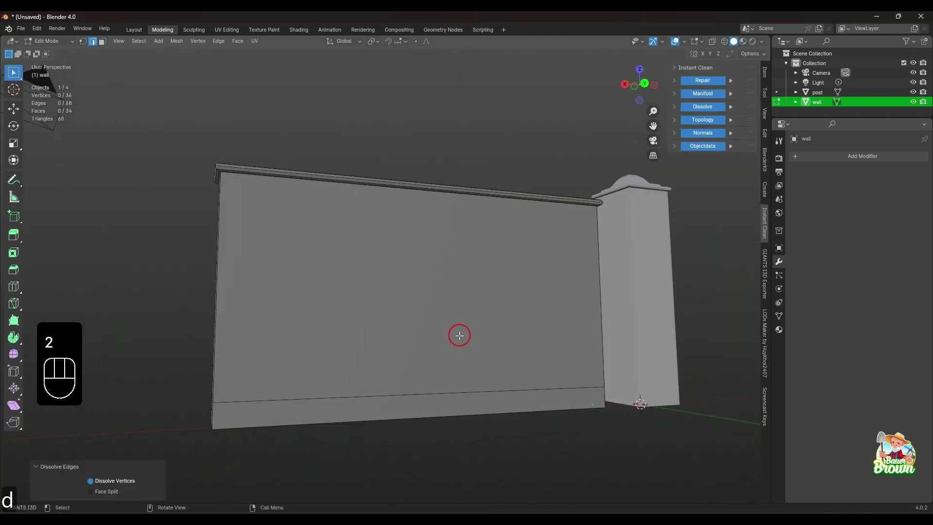
Delete the wall's bottom face in face selection
{"action": "middle_click_drag", "start_coordinate": [459, 333], "coordinate": [510, 341]}
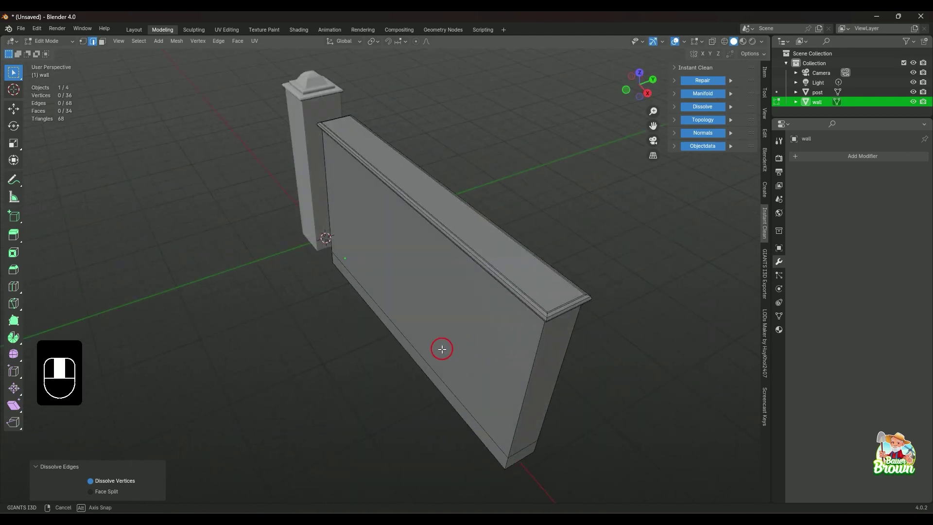
{"action": "middle_click_drag", "start_coordinate": [442, 348], "coordinate": [369, 287]}
{"action": "scroll", "coordinate": [369, 287], "scroll_direction": "up", "scroll_amount": 3}
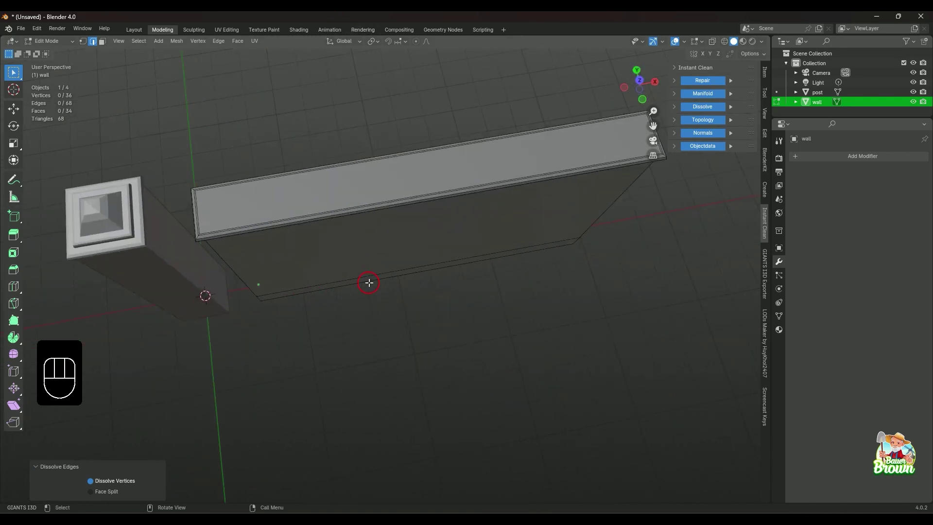
{"action": "middle_click_drag", "start_coordinate": [399, 321], "coordinate": [392, 308]}
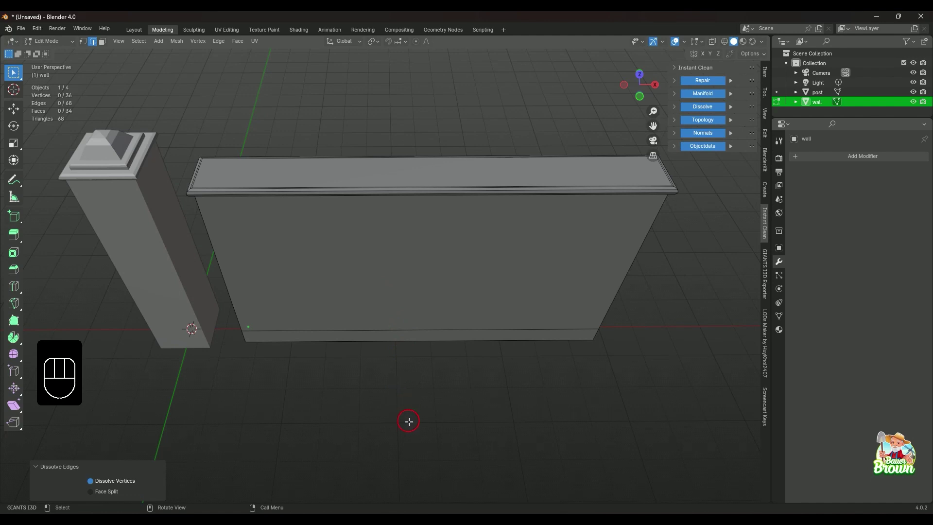
{"action": "middle_click_drag", "start_coordinate": [408, 421], "coordinate": [385, 292]}
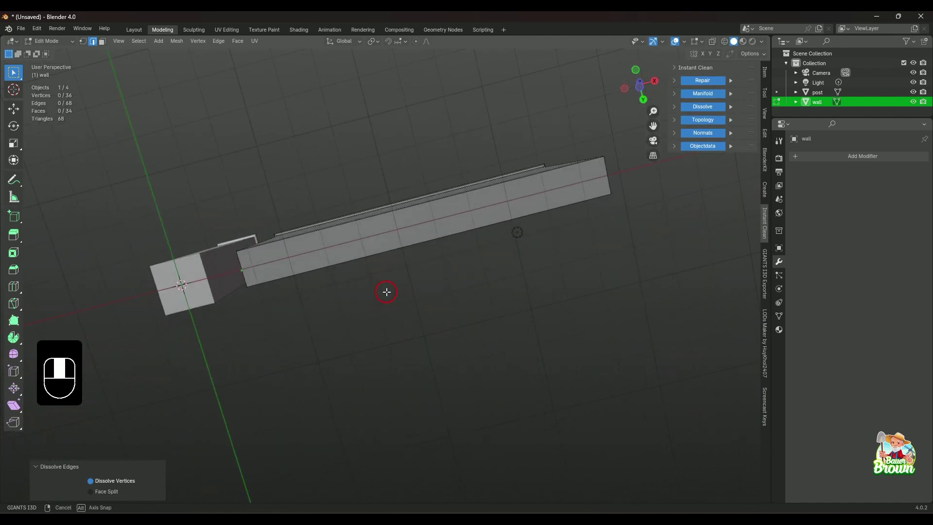
{"action": "left_click", "coordinate": [428, 238]}
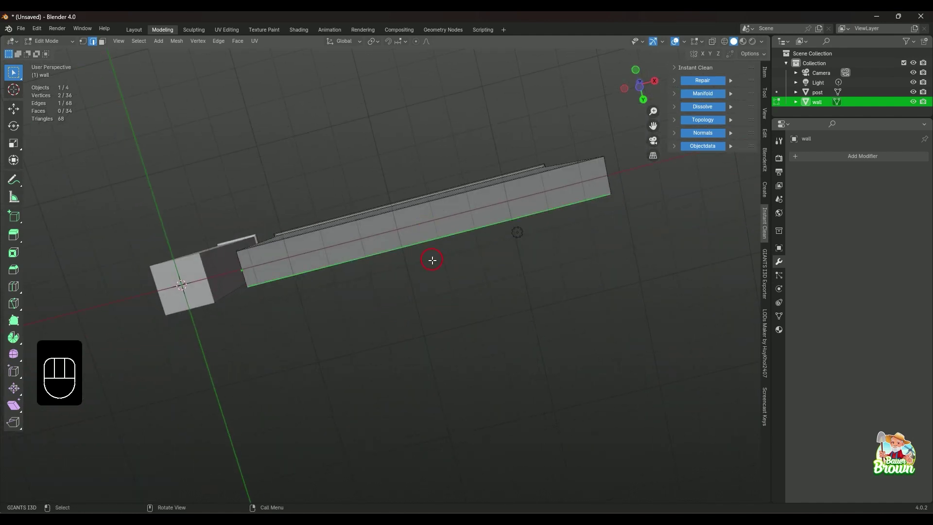
{"action": "key", "text": "3"}
{"action": "left_click", "coordinate": [428, 231]}
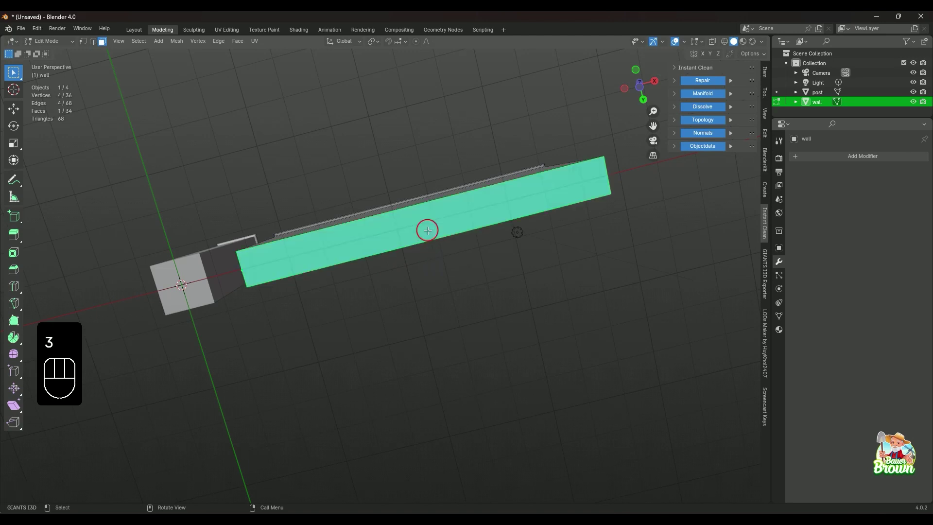
{"action": "key", "text": "Delete"}
{"action": "key", "text": "f"}
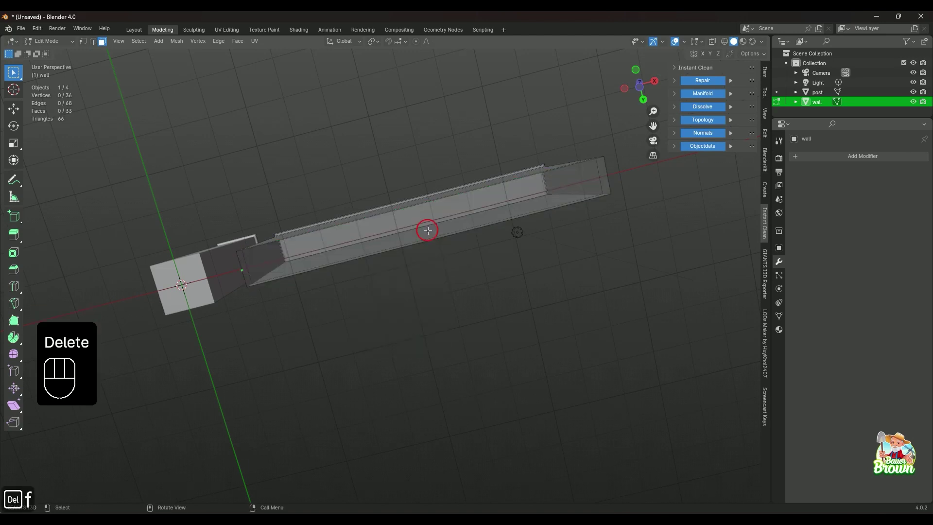
Bring the post into Edit Mode along with the wall and delete the post's bottom face
{"action": "middle_click_drag", "start_coordinate": [441, 294], "coordinate": [458, 325]}
{"action": "middle_click_drag", "start_coordinate": [345, 346], "coordinate": [516, 322], "text": "shift"}
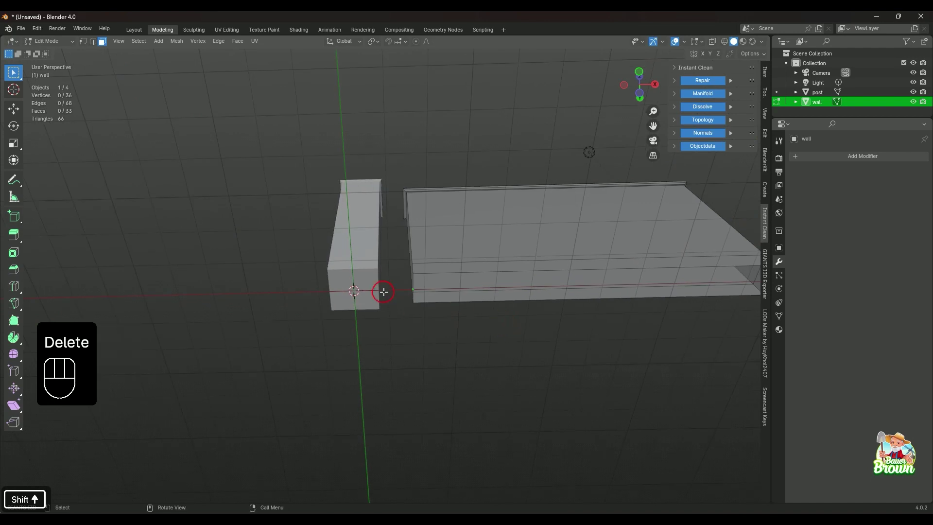
{"action": "middle_click_drag", "start_coordinate": [464, 212], "coordinate": [474, 281]}
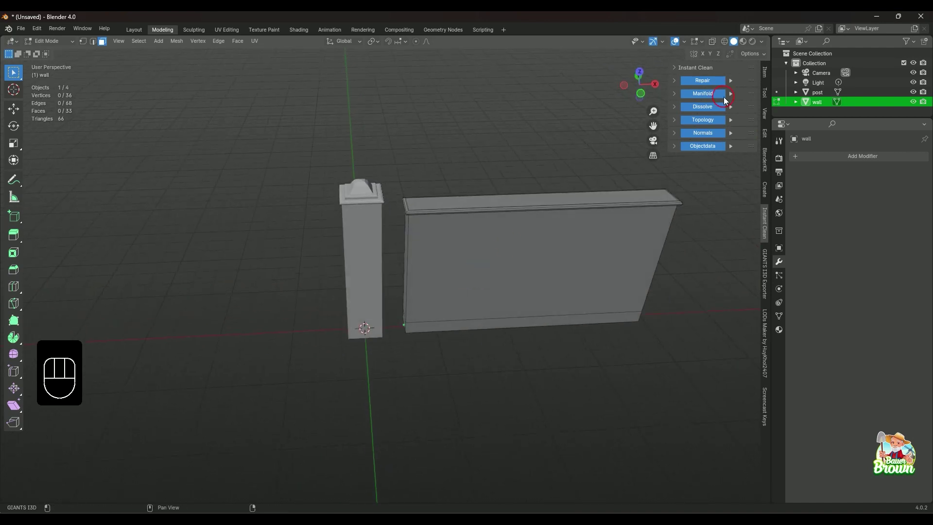
{"action": "left_click", "coordinate": [817, 91]}
{"action": "middle_click_drag", "start_coordinate": [532, 337], "coordinate": [520, 214]}
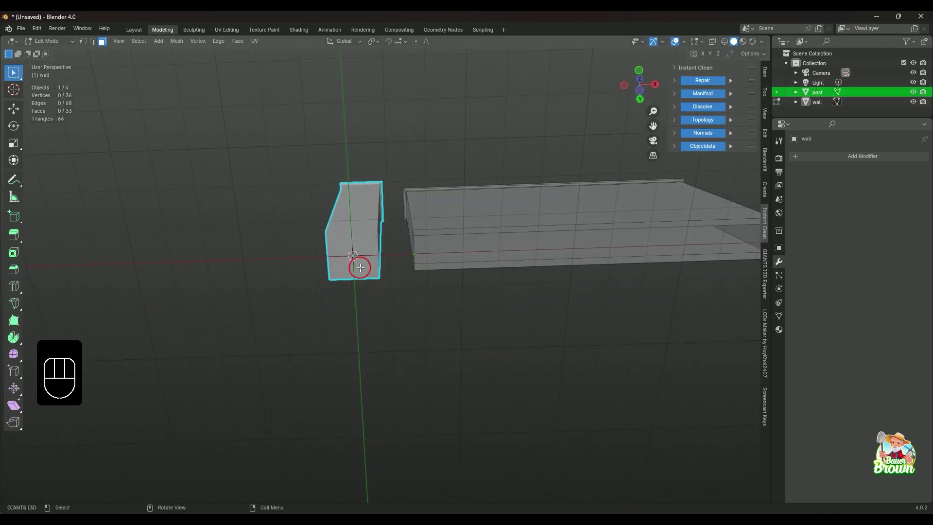
{"action": "key", "text": "Tab"}
{"action": "key", "text": "Tab"}
{"action": "left_click", "coordinate": [368, 249]}
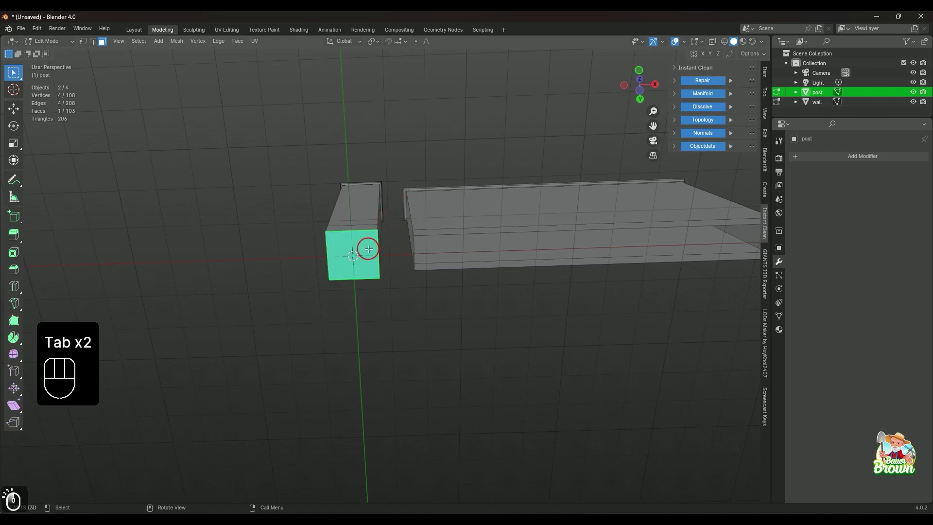
{"action": "key", "text": "Delete"}
{"action": "middle_click_drag", "start_coordinate": [392, 225], "coordinate": [404, 348]}
{"action": "scroll", "coordinate": [460, 321], "scroll_direction": "down", "scroll_amount": 3}
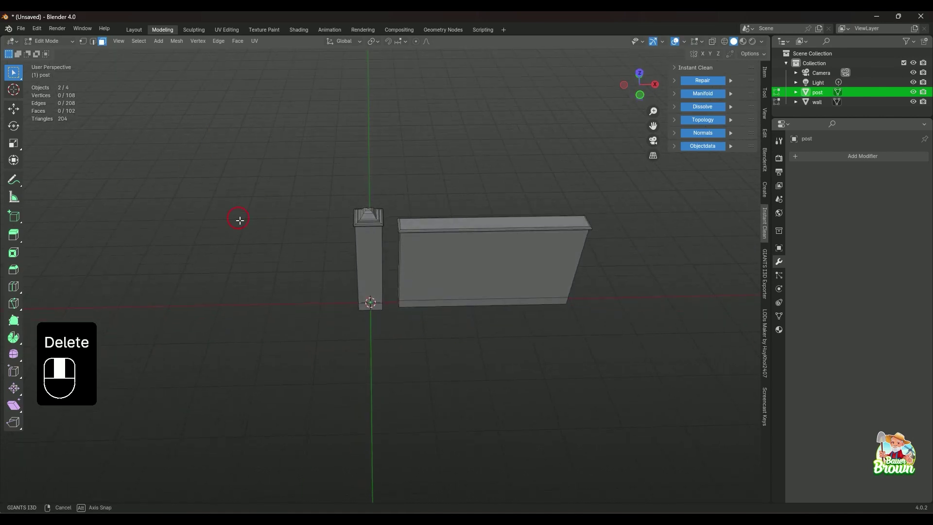
Make the wall the only object in Edit Mode and examine it beside the post
{"action": "left_click", "coordinate": [464, 221]}
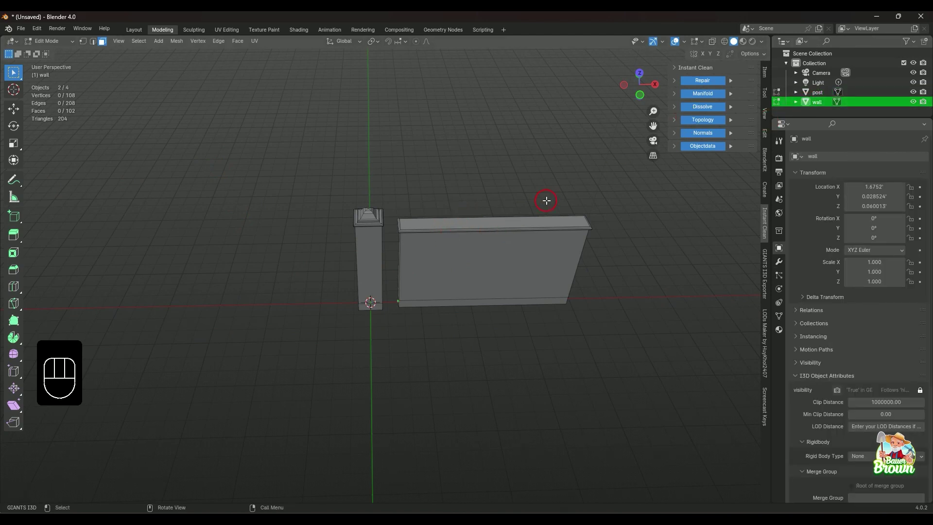
{"action": "key", "text": "Tab"}
{"action": "key", "text": "Tab"}
{"action": "middle_click_drag", "start_coordinate": [552, 218], "coordinate": [557, 288]}
{"action": "scroll", "coordinate": [500, 318], "scroll_direction": "up", "scroll_amount": 3}
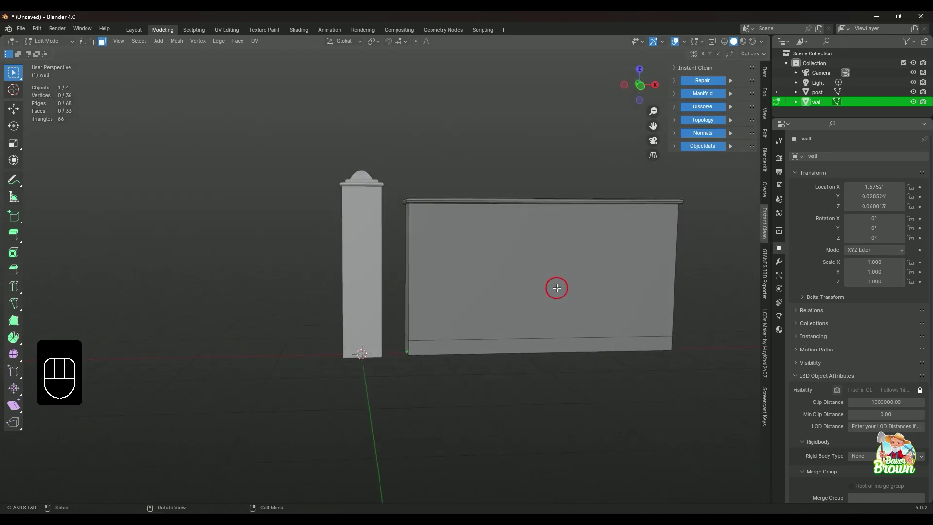
{"action": "middle_click_drag", "start_coordinate": [552, 290], "coordinate": [471, 313]}
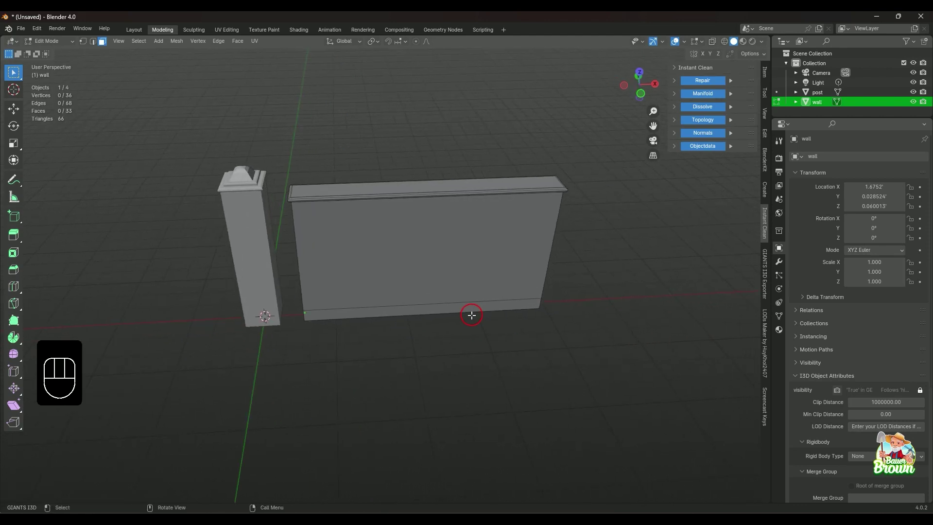
{"action": "middle_click_drag", "start_coordinate": [477, 313], "coordinate": [502, 325]}
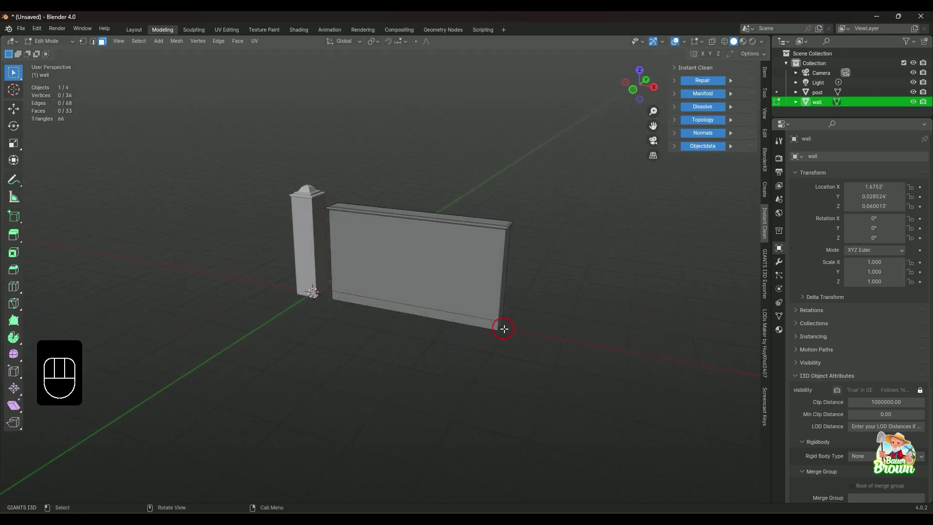
{"action": "mouse_move", "coordinate": [426, 344]}
{"action": "middle_mouse_down"}
{"action": "mouse_move", "coordinate": [396, 348]}
{"action": "mouse_move", "coordinate": [442, 327]}
{"action": "mouse_move", "coordinate": [442, 338]}
{"action": "middle_mouse_up"}
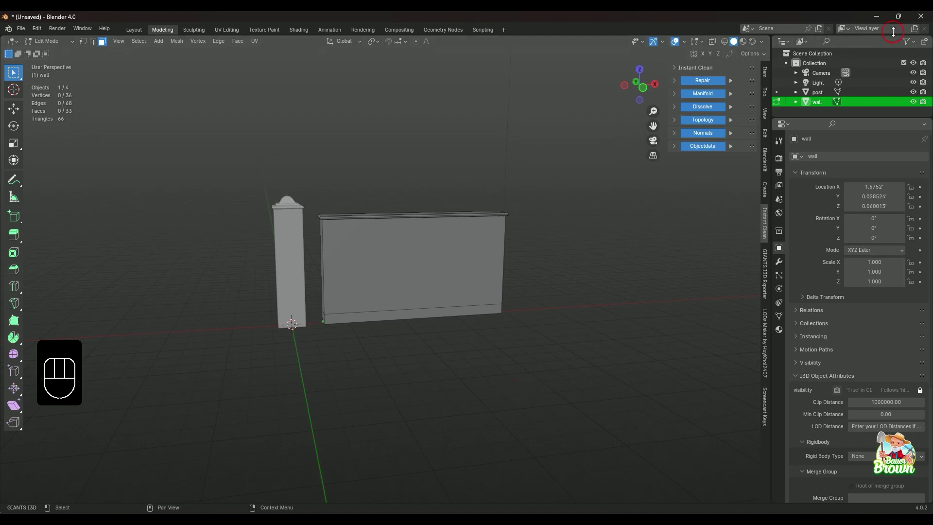
Return the wall to Object Mode with its transform and dimension values displayed, and deselect it
{"action": "key", "text": "Tab"}
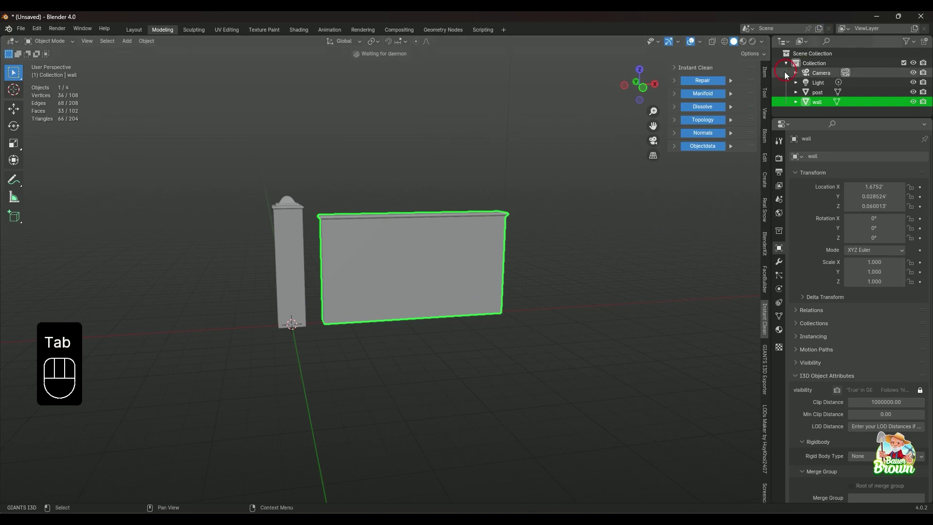
{"action": "left_click", "coordinate": [764, 71]}
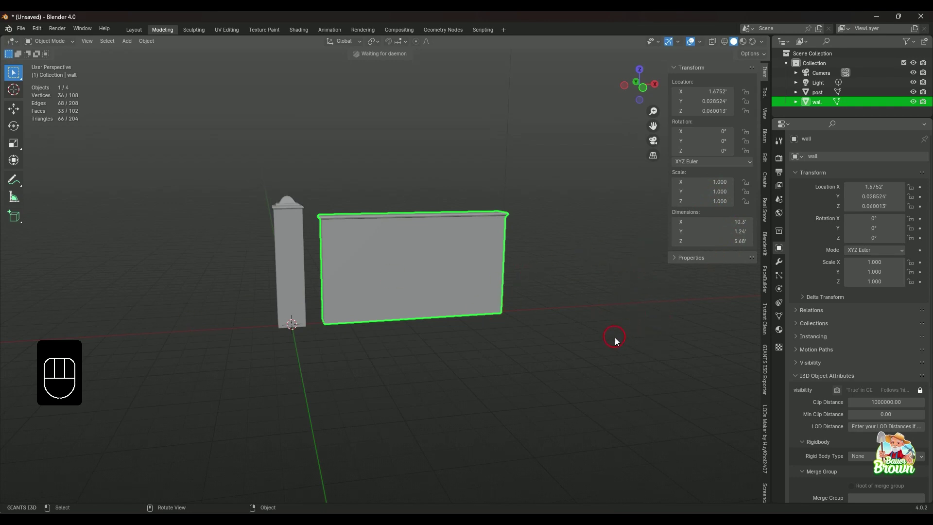
{"action": "middle_click_drag", "start_coordinate": [614, 338], "coordinate": [532, 350]}
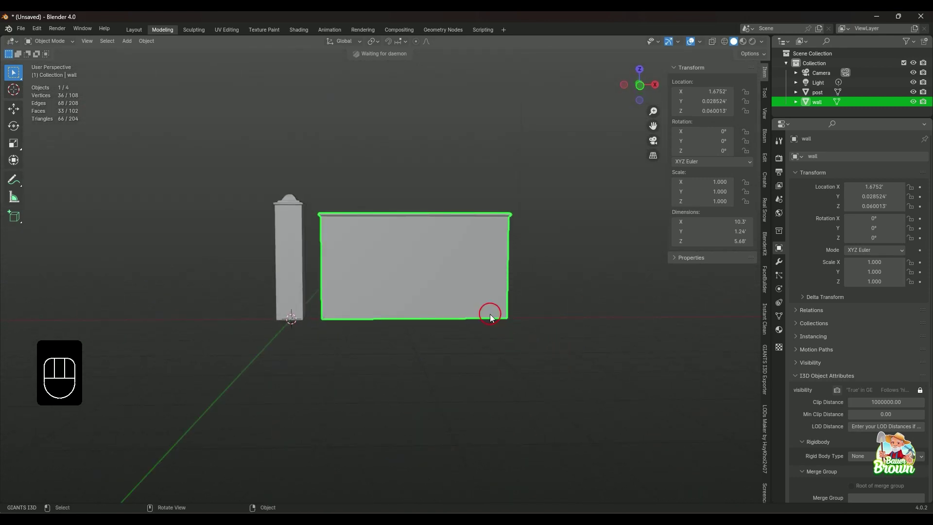
{"action": "middle_click_drag", "start_coordinate": [490, 316], "coordinate": [507, 360]}
{"action": "middle_click_drag", "start_coordinate": [292, 256], "coordinate": [388, 327]}
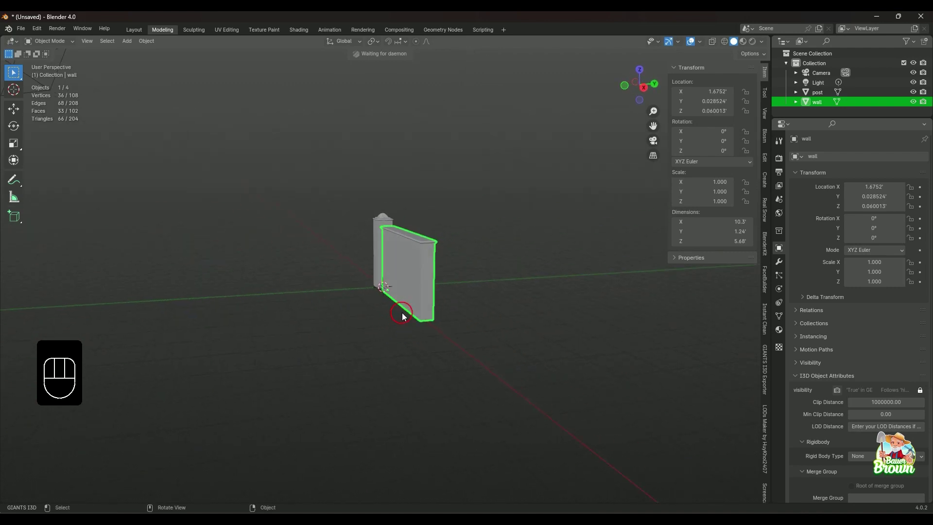
{"action": "middle_click_drag", "start_coordinate": [322, 238], "coordinate": [477, 268]}
{"action": "left_click", "coordinate": [547, 252]}
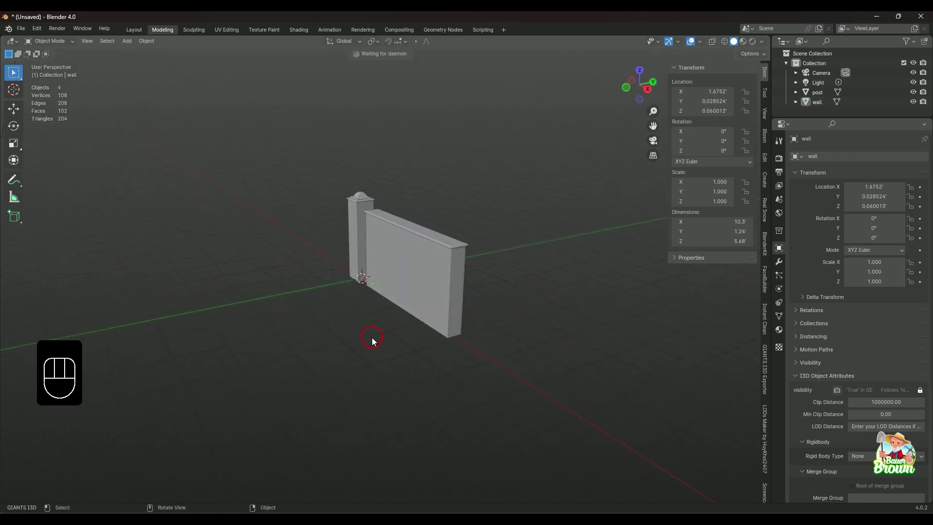
Examine the finished wall and post from the front, the wall's end and above
{"action": "middle_click_drag", "start_coordinate": [372, 337], "coordinate": [467, 371]}
{"action": "scroll", "coordinate": [430, 334], "scroll_direction": "up", "scroll_amount": 3}
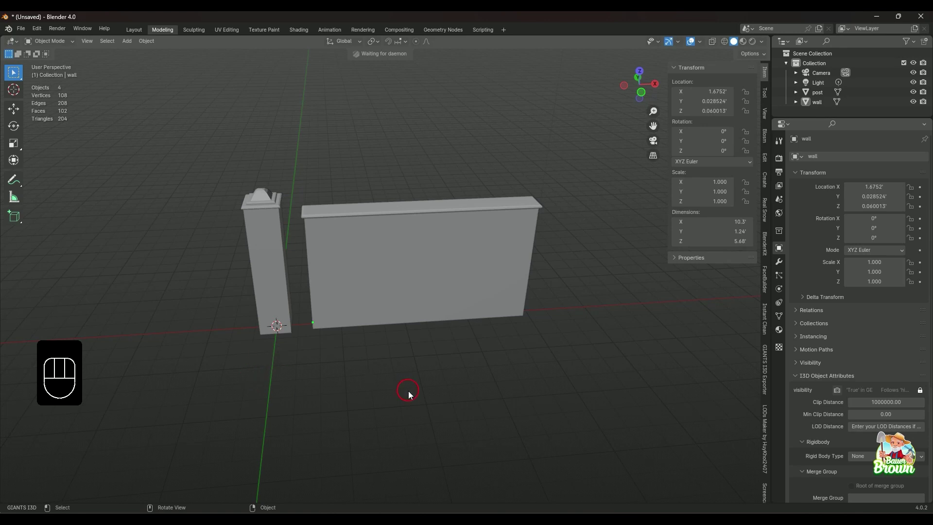
{"action": "middle_click_drag", "start_coordinate": [410, 389], "coordinate": [366, 374]}
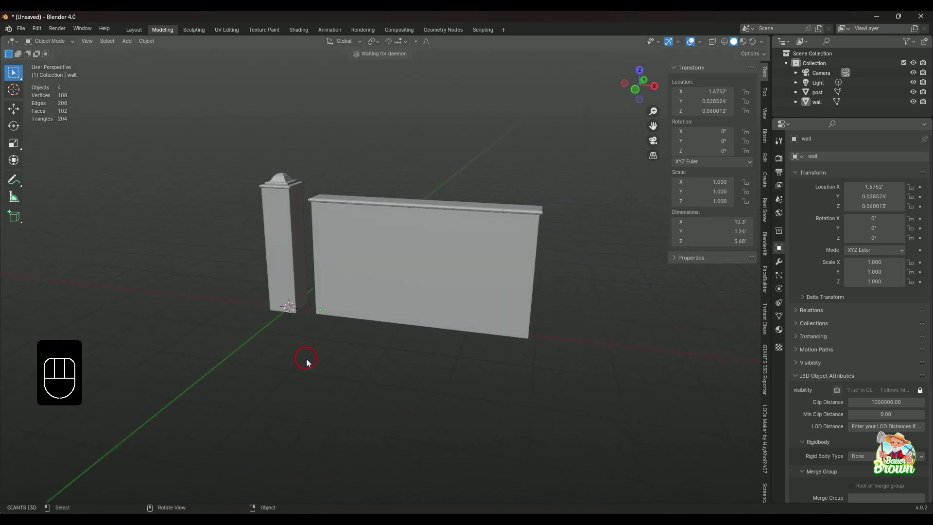
{"action": "middle_click_drag", "start_coordinate": [306, 362], "coordinate": [381, 380]}
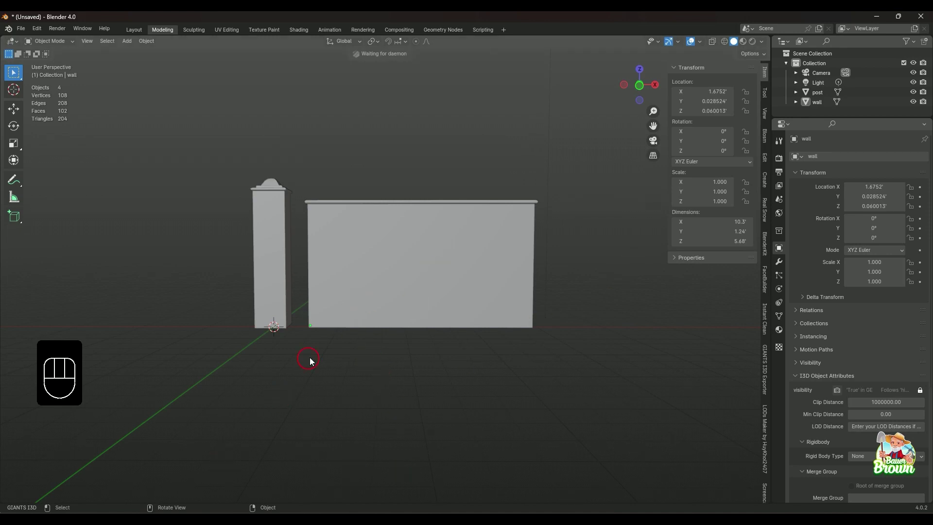
{"action": "middle_click_drag", "start_coordinate": [575, 323], "coordinate": [468, 391]}
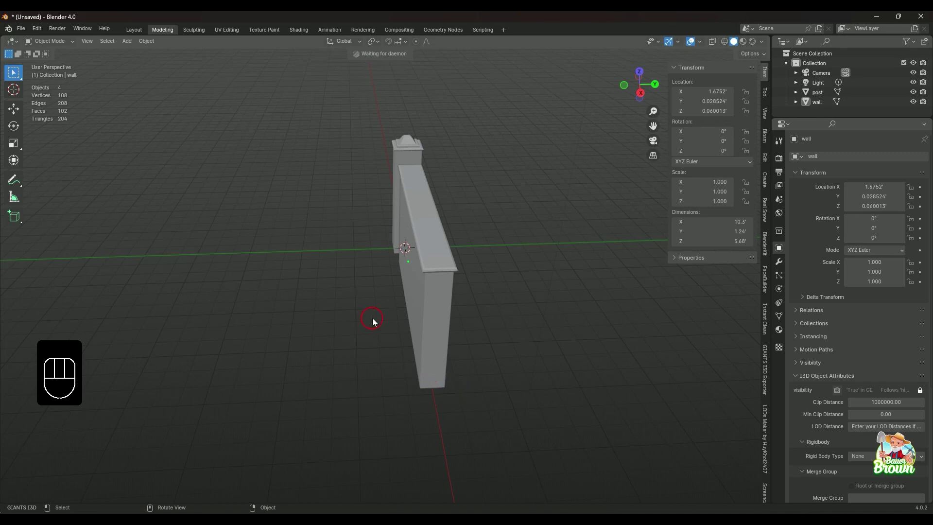
{"action": "middle_click_drag", "start_coordinate": [375, 319], "coordinate": [520, 355]}
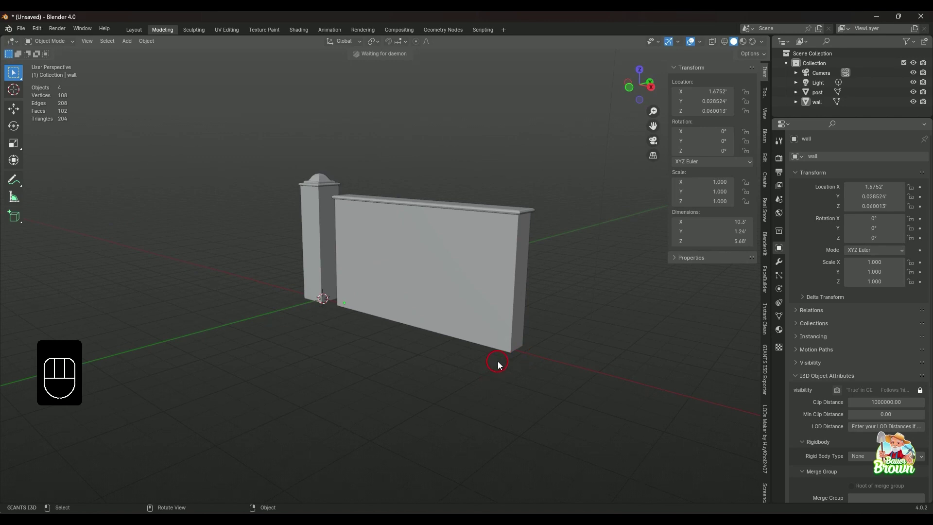
{"action": "middle_click_drag", "start_coordinate": [412, 360], "coordinate": [493, 378]}
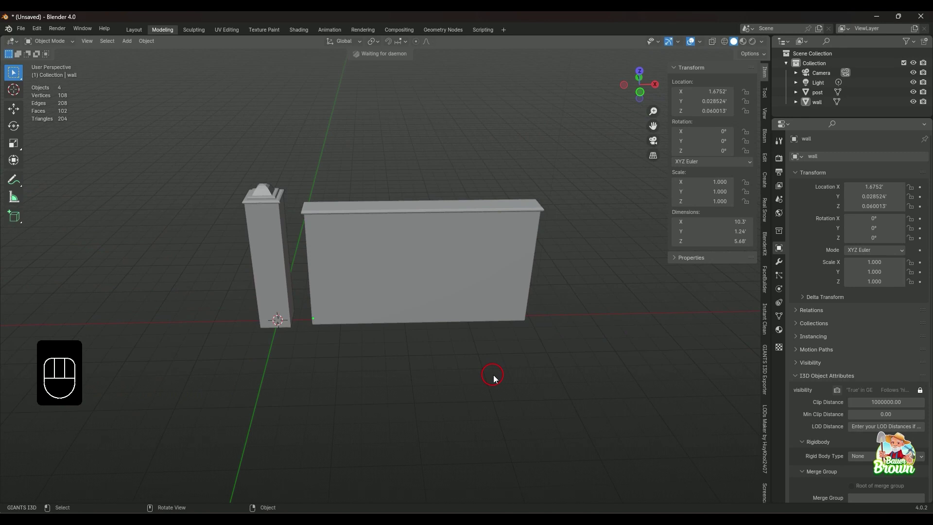
{"action": "middle_click_drag", "start_coordinate": [493, 378], "coordinate": [466, 350]}
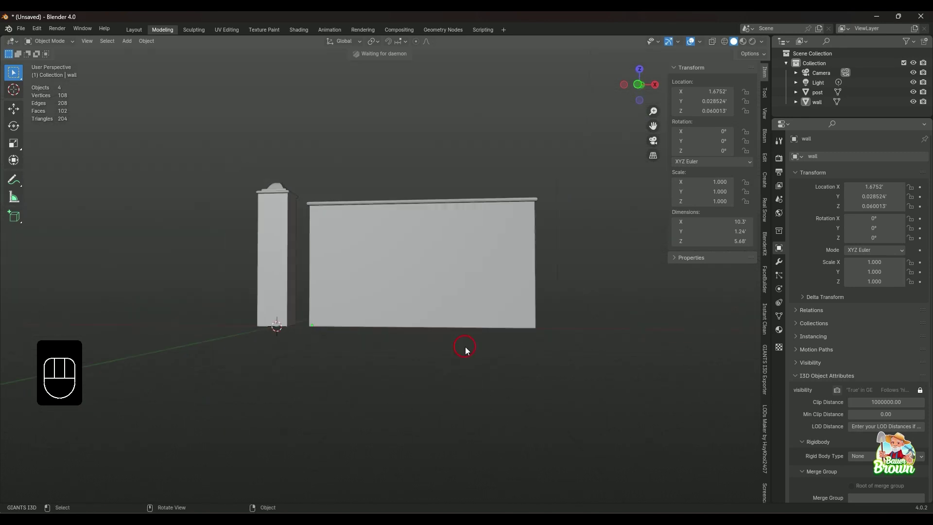
{"action": "middle_click_drag", "start_coordinate": [529, 319], "coordinate": [507, 357]}
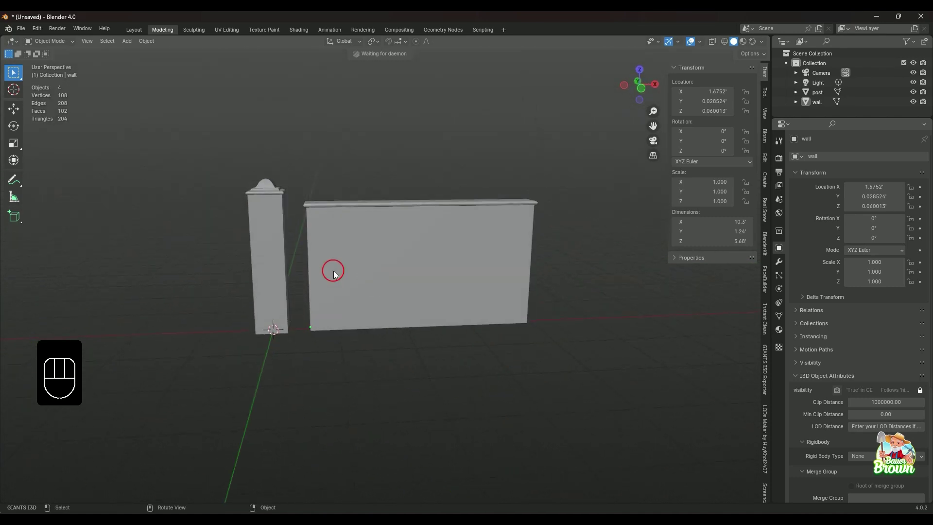
{"action": "middle_click_drag", "start_coordinate": [373, 356], "coordinate": [395, 360]}
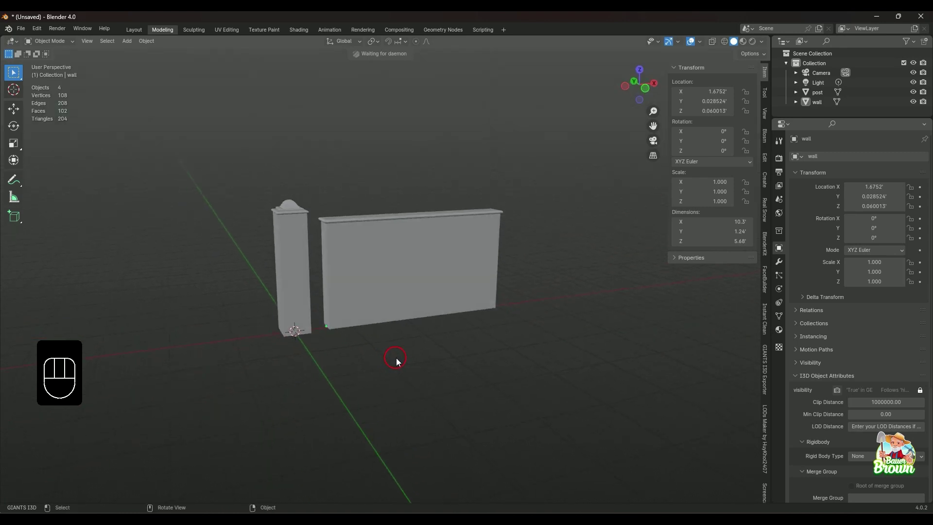
{"action": "middle_click_drag", "start_coordinate": [396, 358], "coordinate": [578, 201]}
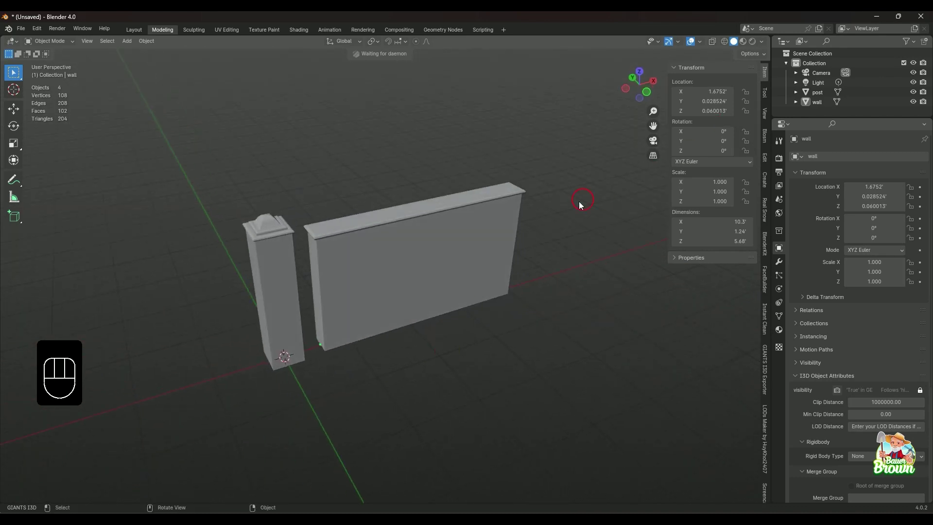
{"action": "middle_click_drag", "start_coordinate": [437, 260], "coordinate": [309, 316]}
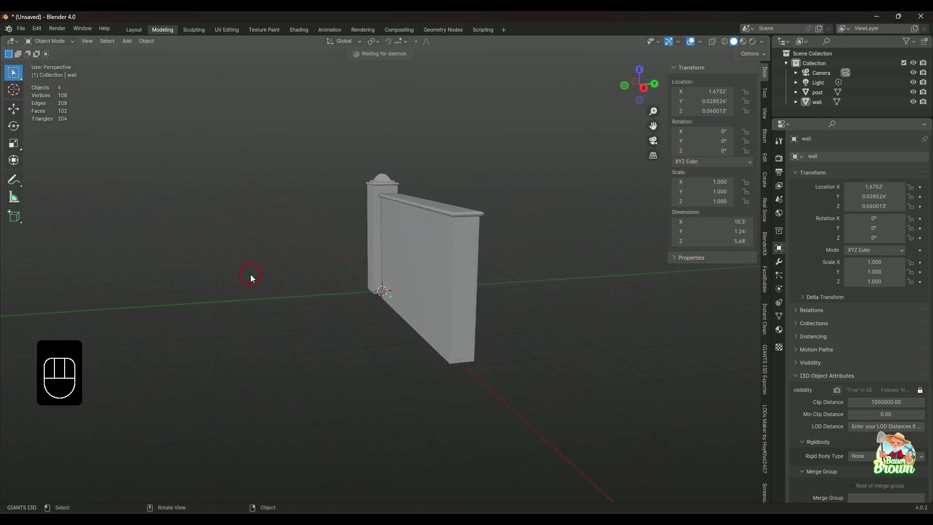
{"action": "middle_click_drag", "start_coordinate": [266, 291], "coordinate": [410, 318]}
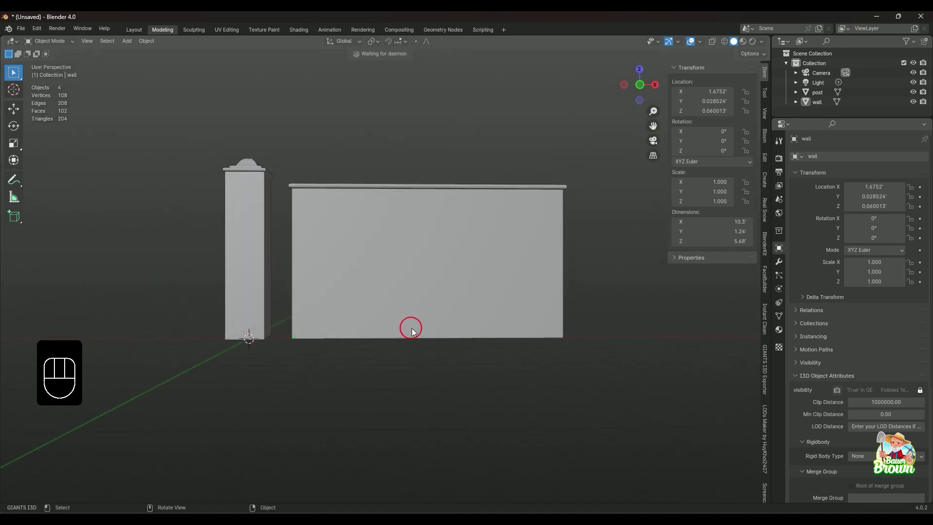
{"action": "middle_click_drag", "start_coordinate": [407, 334], "coordinate": [442, 383]}
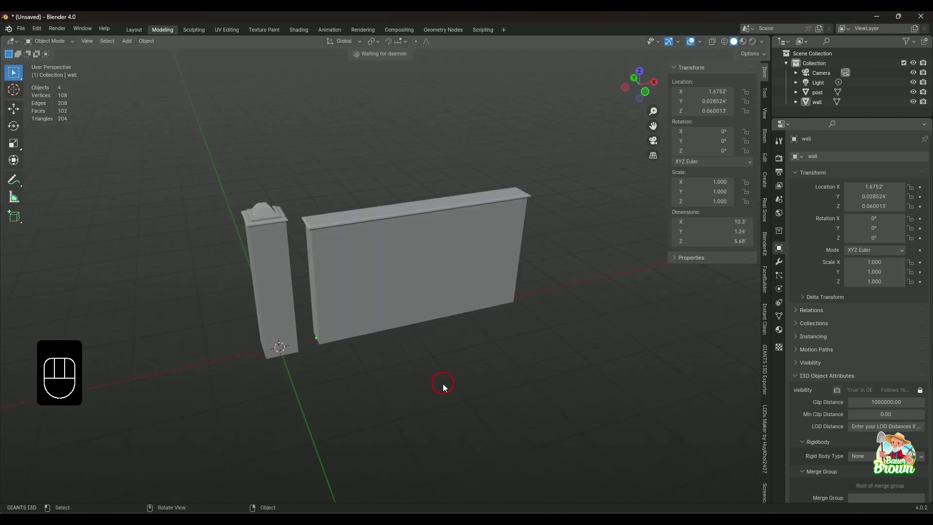
{"action": "scroll", "coordinate": [442, 383], "scroll_direction": "up", "scroll_amount": 2}
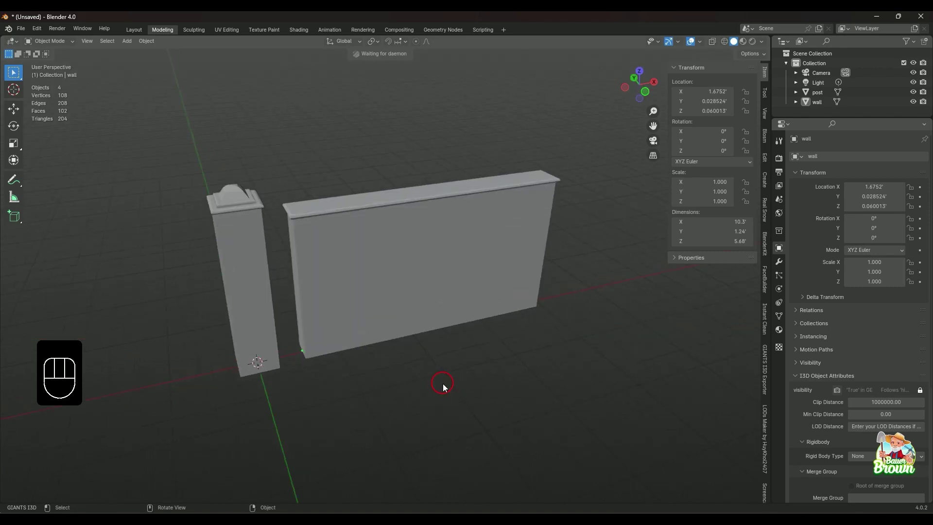
{"action": "middle_click_drag", "start_coordinate": [445, 388], "coordinate": [451, 370]}
{"action": "middle_click_drag", "start_coordinate": [518, 355], "coordinate": [516, 310]}
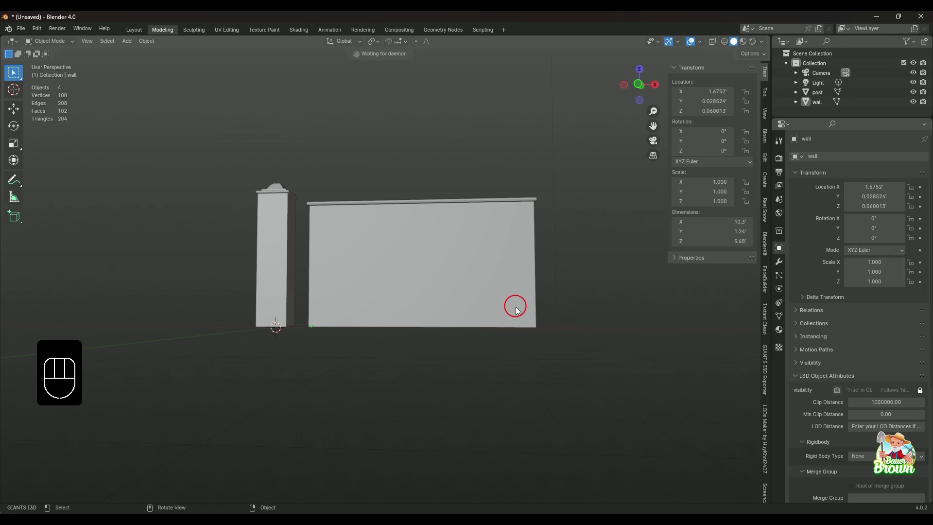